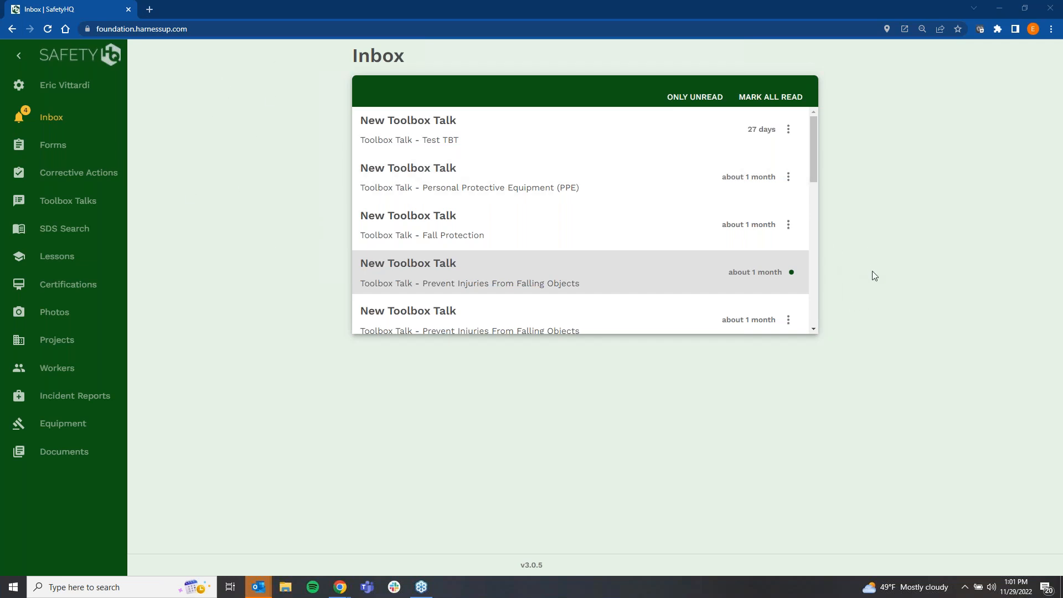
Step: Try to delete the fifth notification in the inbox, a Prevent Injuries From Falling Objects toolbox talk
{"action": "left_click", "coordinate": [788, 319]}
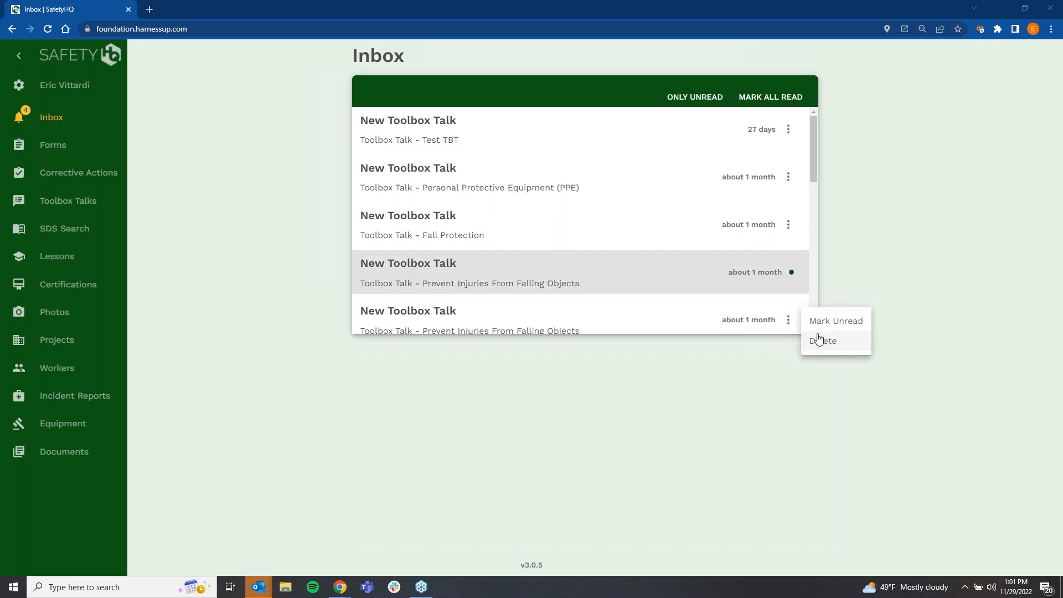
{"action": "left_click", "coordinate": [819, 339]}
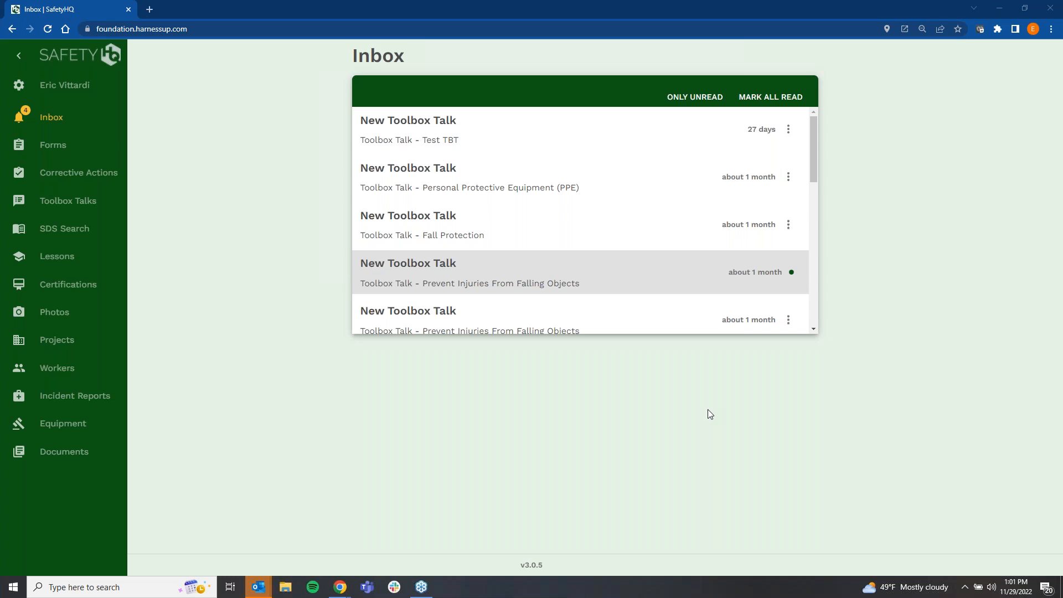
Step: View the Settings page with its offline mode options and the Projects list with its labelled navigation expanded
{"action": "left_click", "coordinate": [52, 94]}
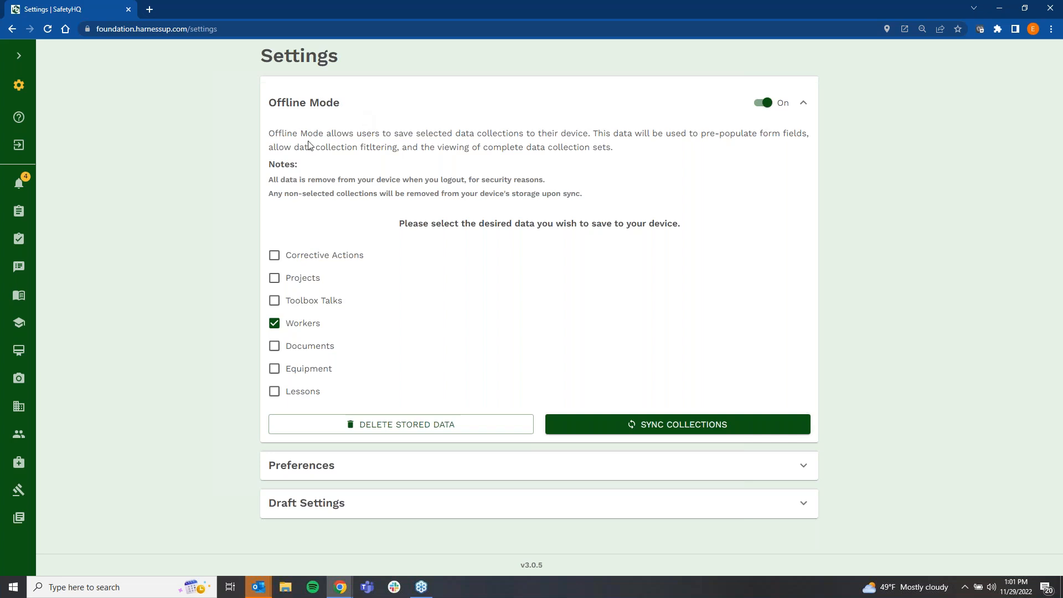
{"action": "left_click", "coordinate": [18, 57]}
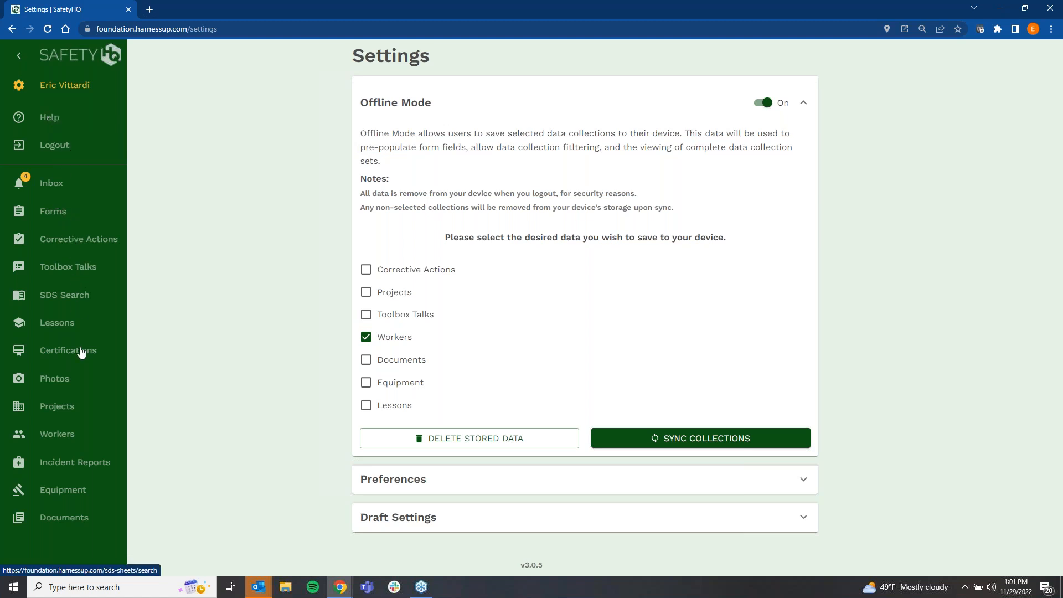
{"action": "left_click", "coordinate": [66, 406]}
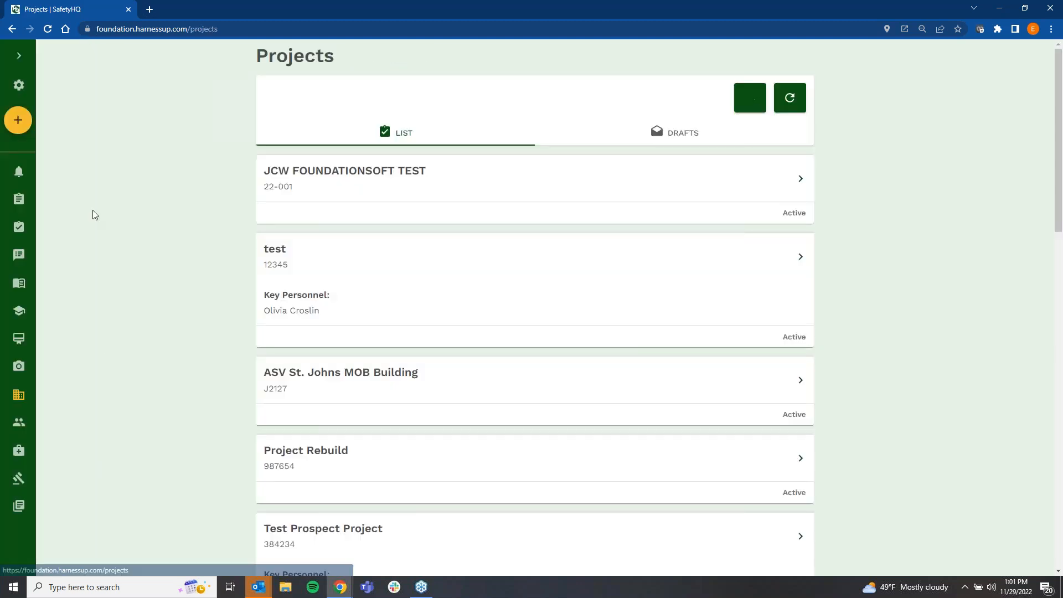
{"action": "left_click", "coordinate": [18, 55]}
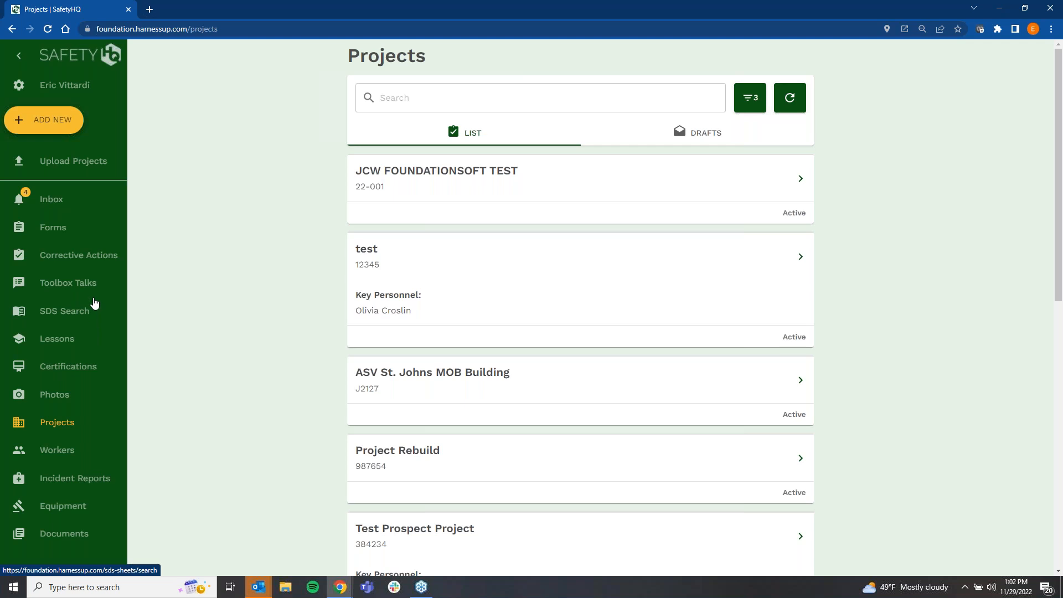
Step: Open the Trenching – Inspection toolbox talk, display it in Español and switch it back to English
{"action": "left_click", "coordinate": [80, 285]}
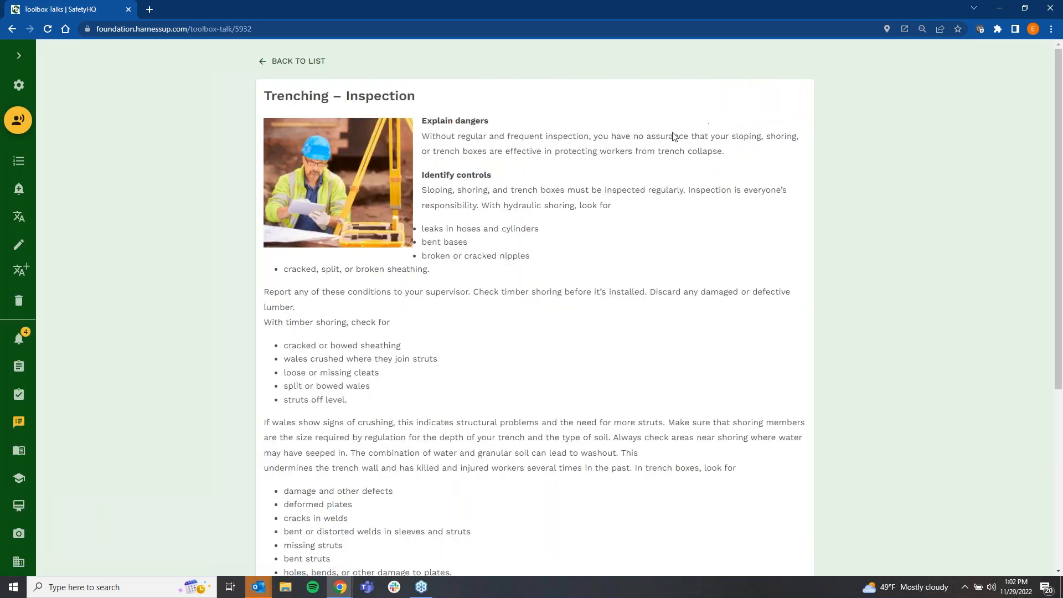
{"action": "left_click", "coordinate": [20, 221]}
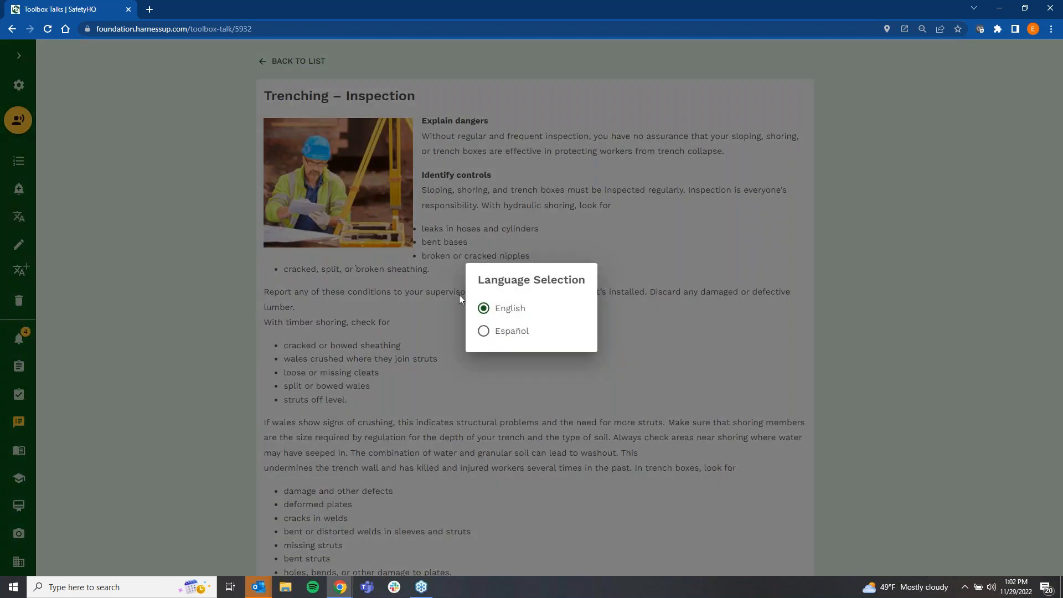
{"action": "left_click", "coordinate": [485, 332]}
{"action": "left_click", "coordinate": [19, 216]}
{"action": "left_click", "coordinate": [484, 309]}
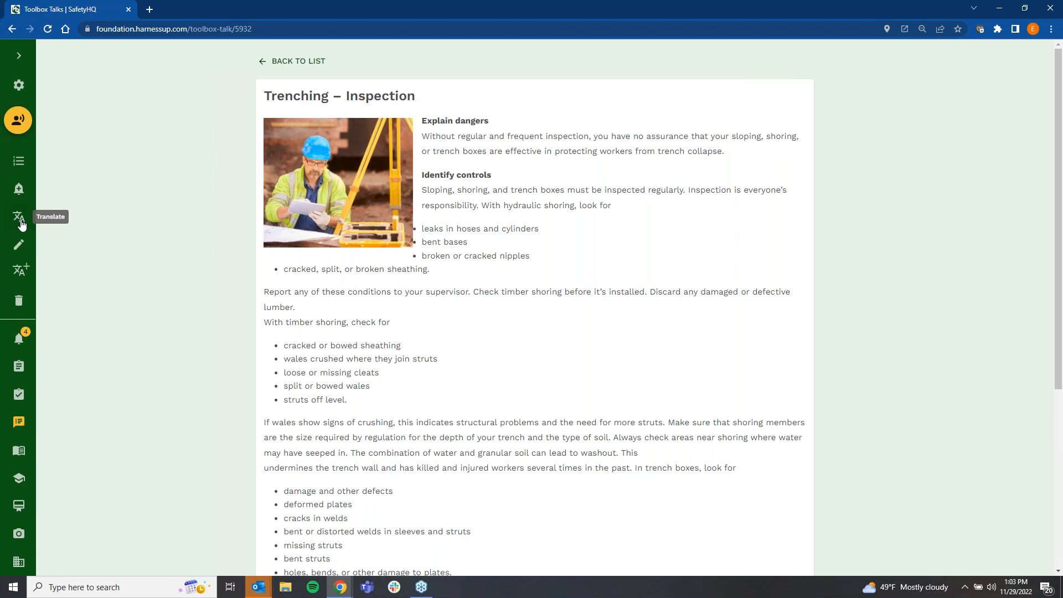
Step: Go to the Forms section and select the Jobsite Hazard Assessment (JHA) form
{"action": "left_click", "coordinate": [19, 56]}
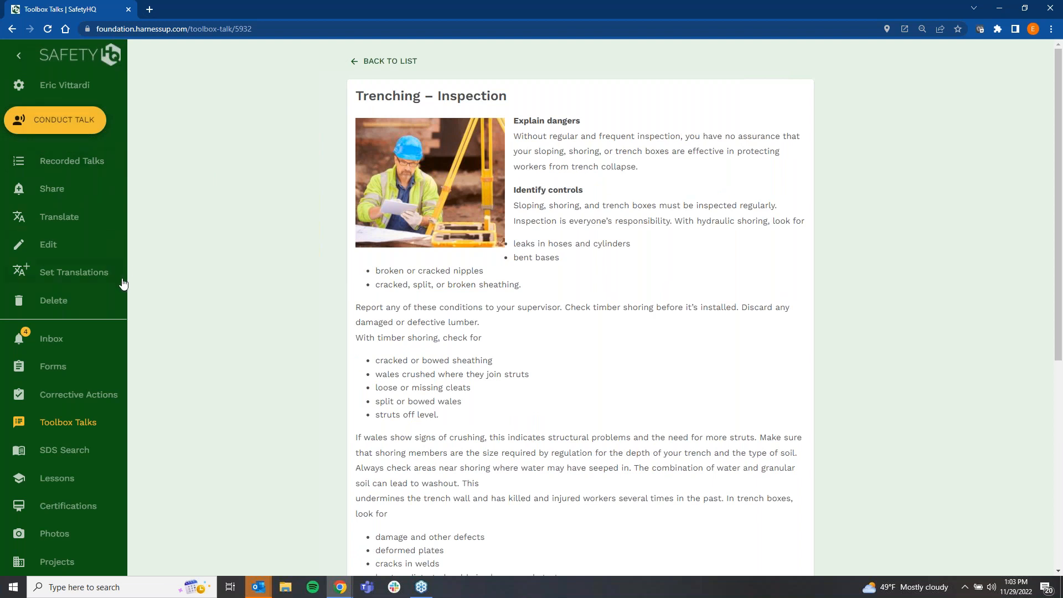
{"action": "left_click", "coordinate": [55, 374]}
{"action": "left_click", "coordinate": [387, 82]}
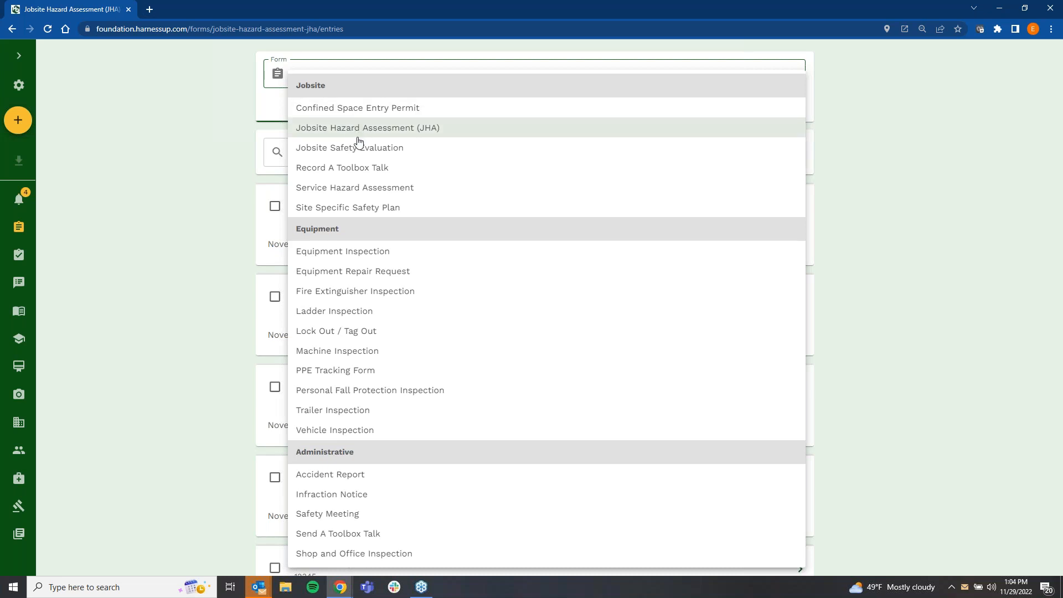
{"action": "left_click", "coordinate": [396, 128]}
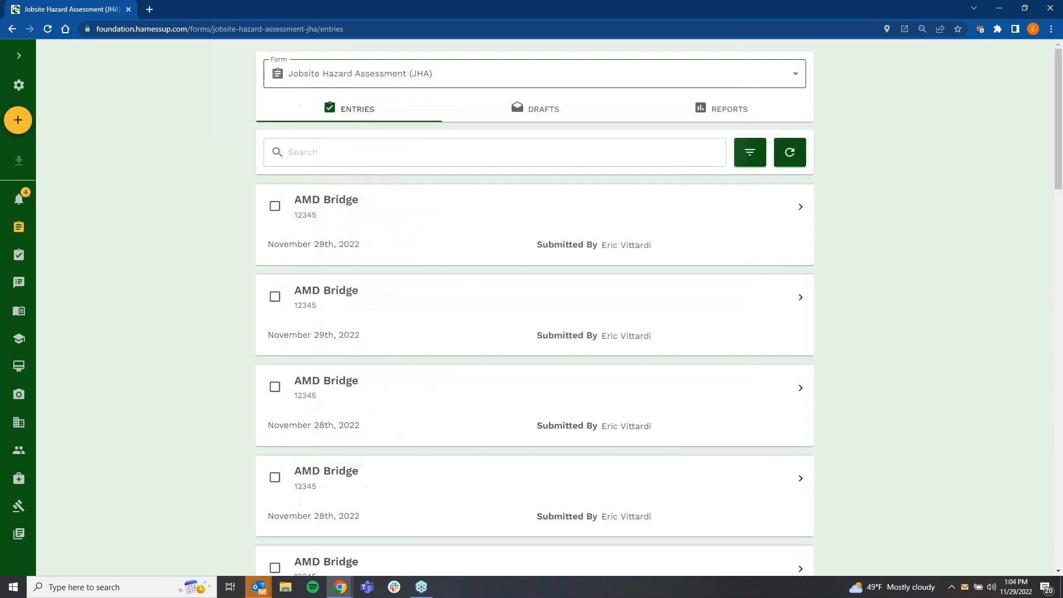
Step: Start a new Jobsite Hazard Assessment entry and choose AMD Bridge - 12345 as the project
{"action": "left_click", "coordinate": [19, 57]}
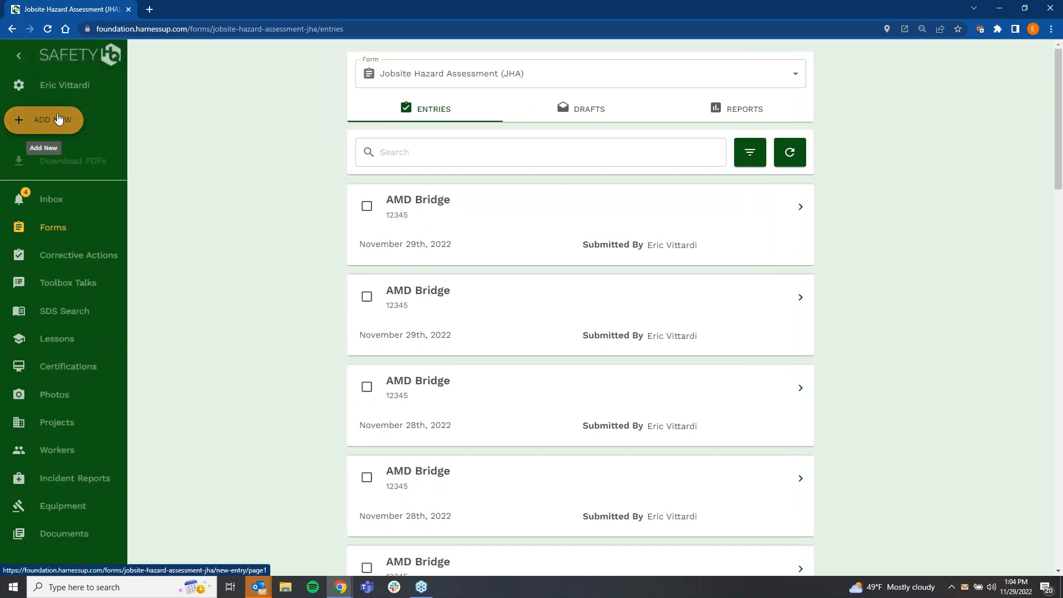
{"action": "left_click", "coordinate": [19, 56]}
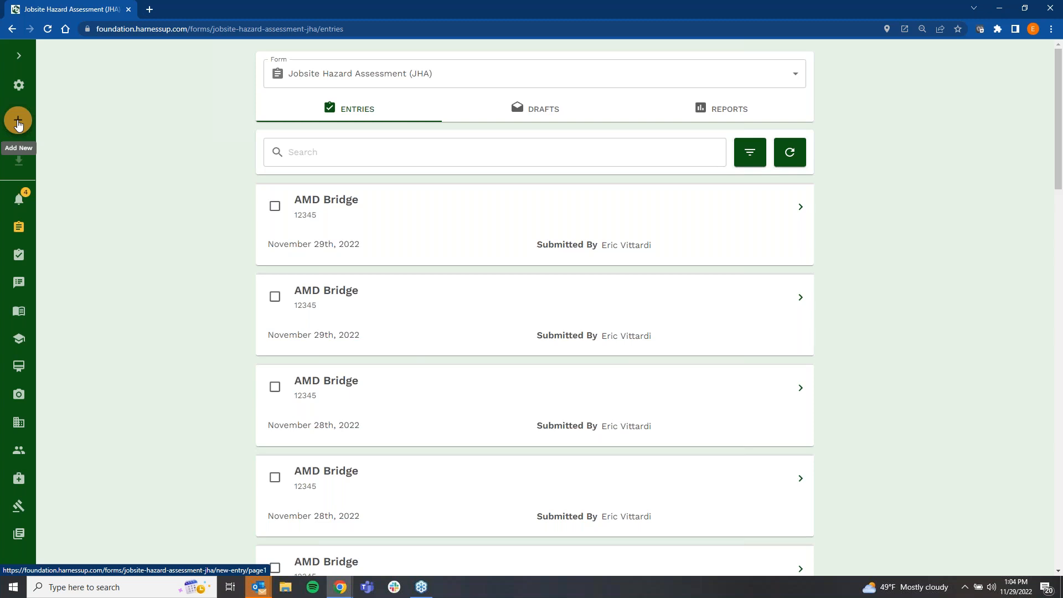
{"action": "left_click", "coordinate": [19, 122]}
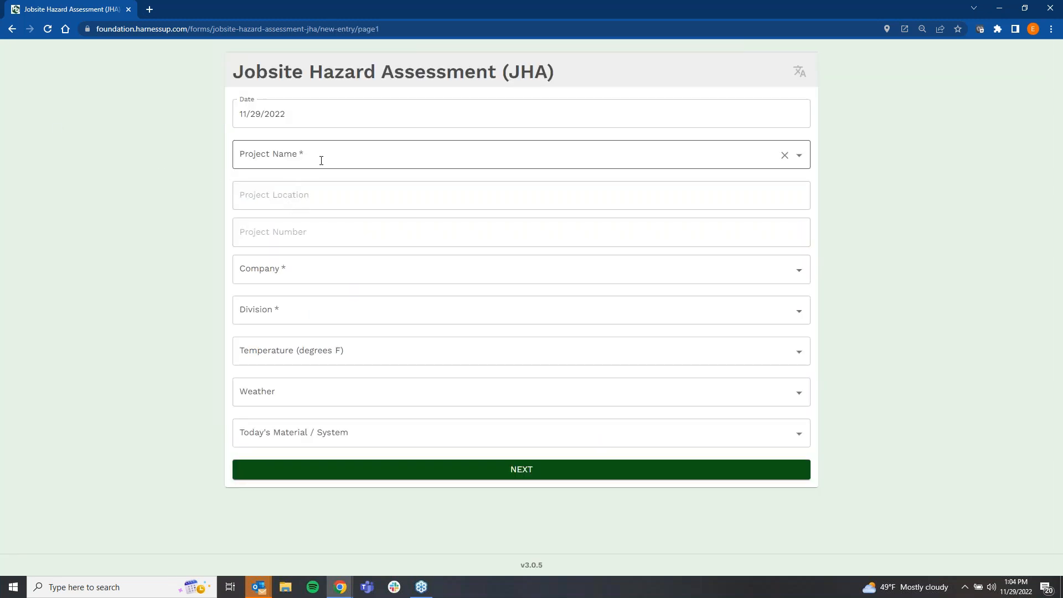
{"action": "left_click", "coordinate": [321, 161]}
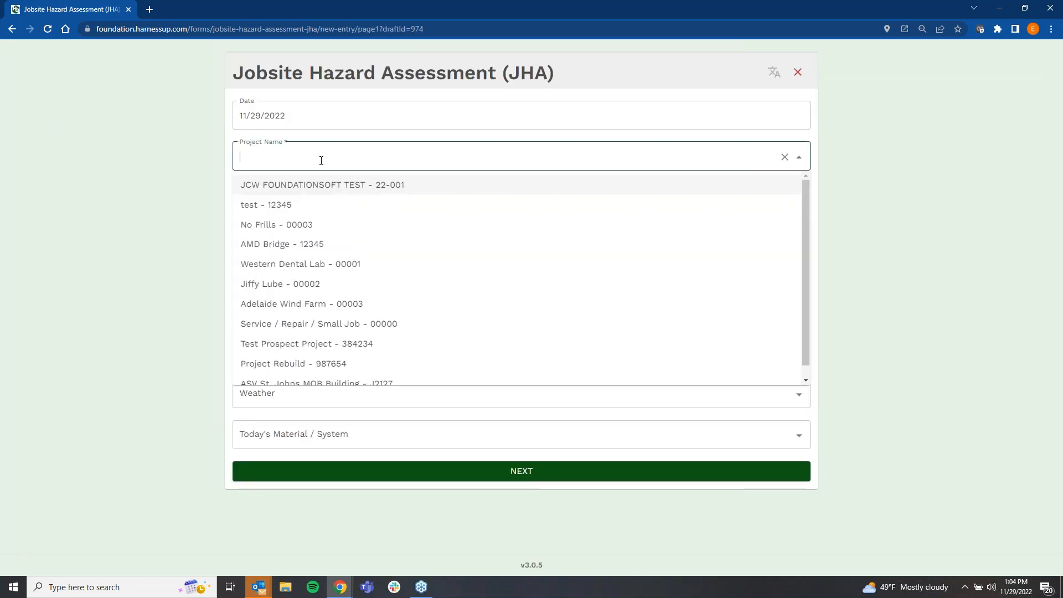
{"action": "left_click", "coordinate": [331, 246]}
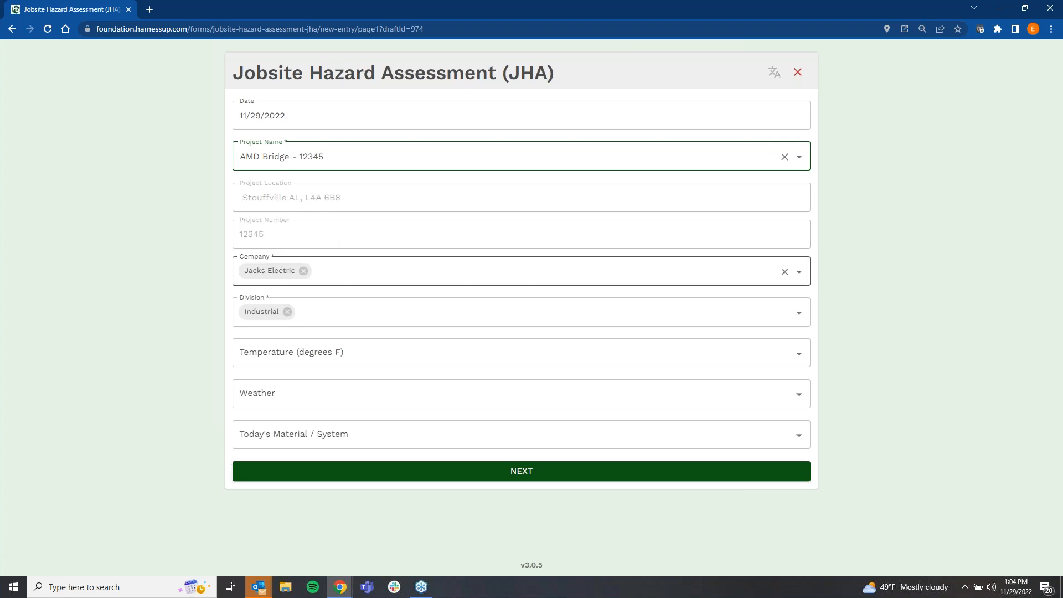
Step: Set the temperature to 40, the weather to Clear and today's material/system to Built Up, and continue to the second page
{"action": "left_click", "coordinate": [335, 353]}
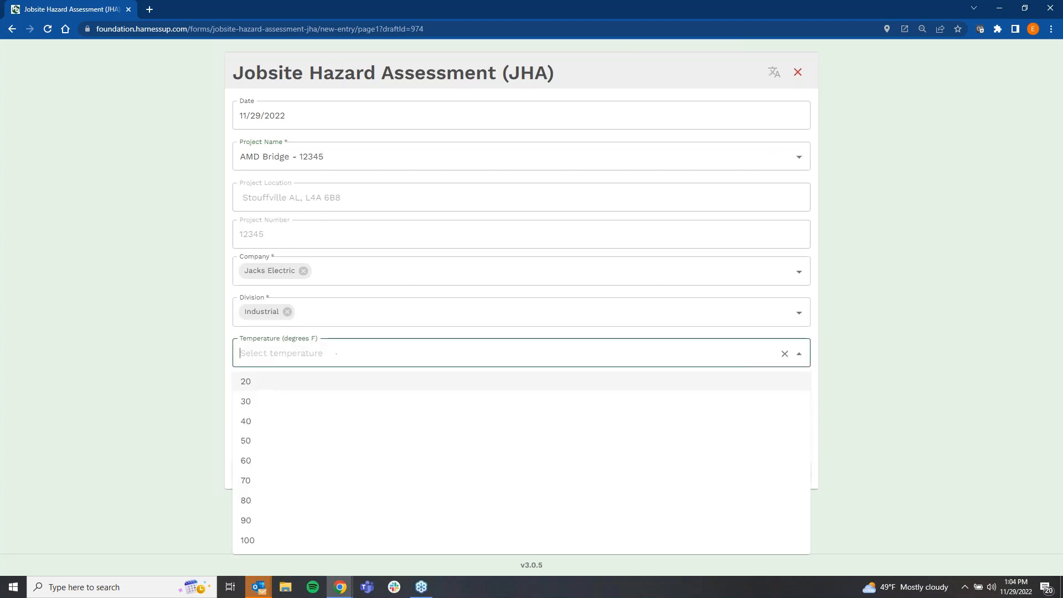
{"action": "left_click", "coordinate": [286, 420]}
{"action": "left_click", "coordinate": [288, 401]}
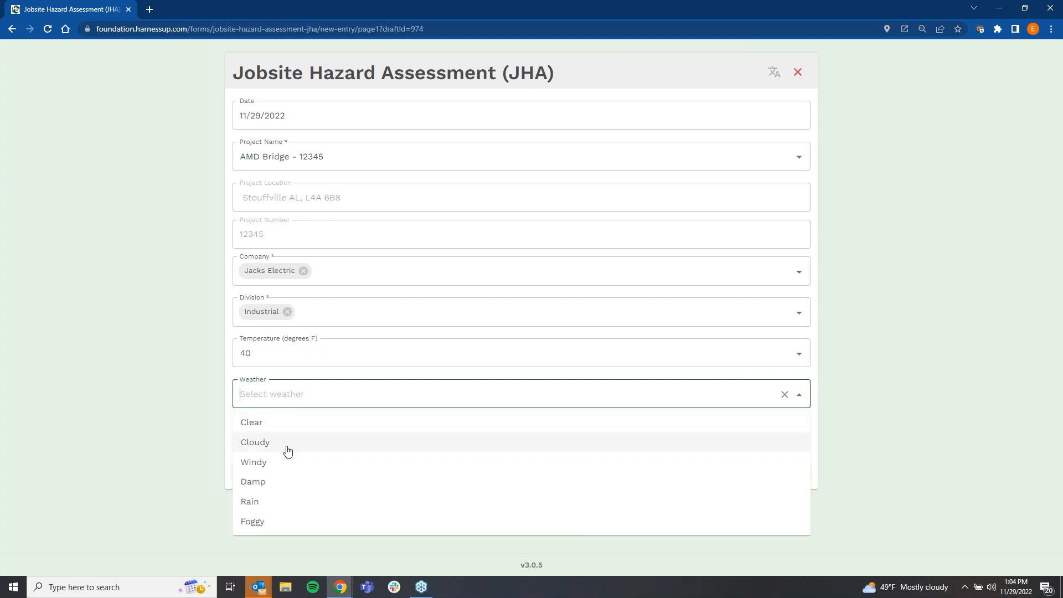
{"action": "left_click", "coordinate": [287, 432]}
{"action": "left_click", "coordinate": [260, 434]}
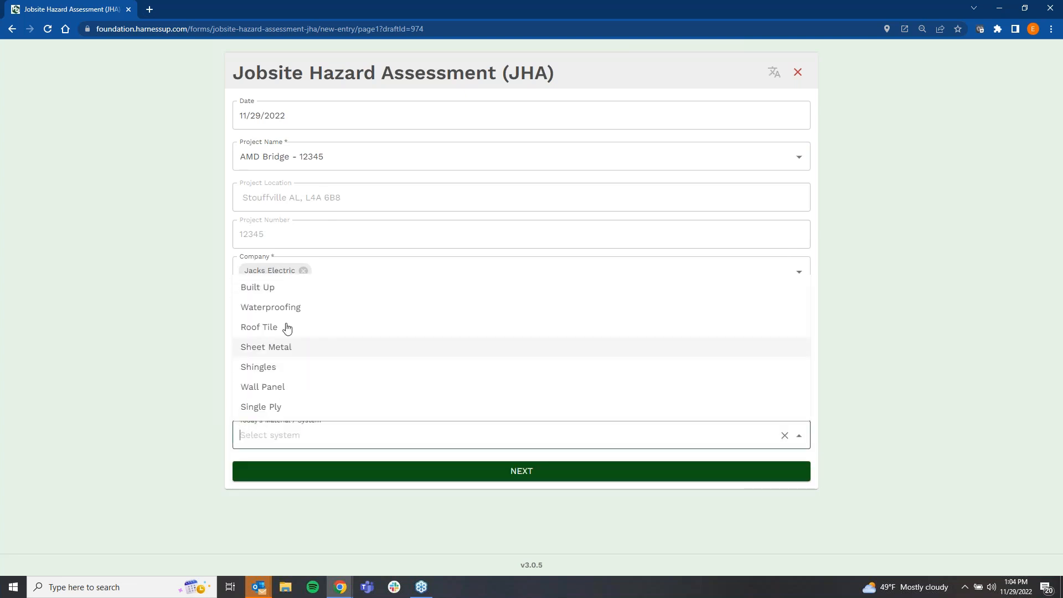
{"action": "left_click", "coordinate": [283, 289]}
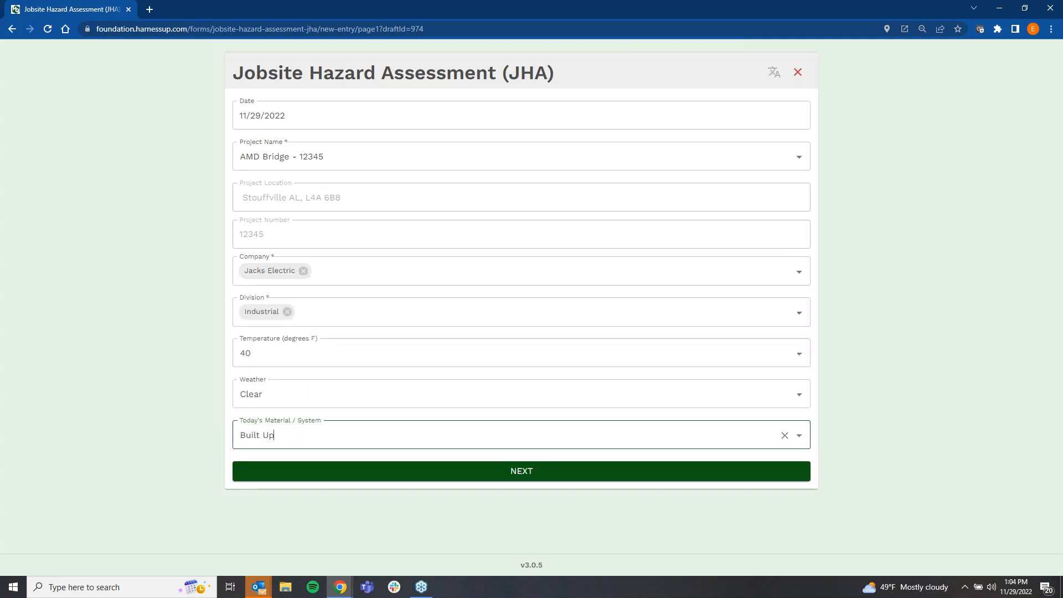
{"action": "left_click", "coordinate": [480, 478]}
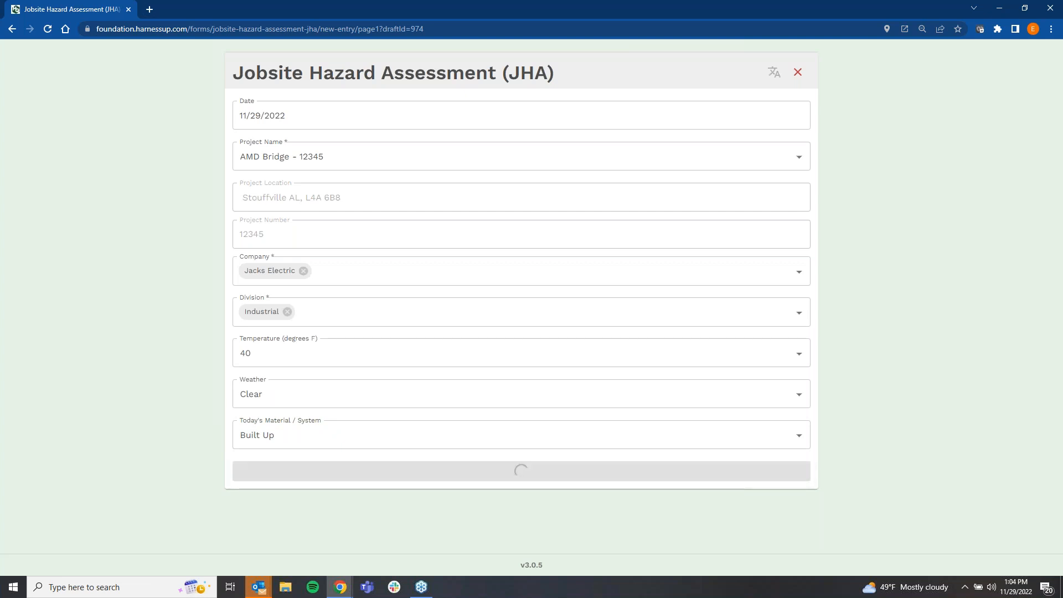
Step: Make two selections on the second page of the assessment and continue to the Hazard Types page
{"action": "left_click", "coordinate": [248, 151]}
{"action": "left_click", "coordinate": [264, 199]}
{"action": "left_click", "coordinate": [568, 323]}
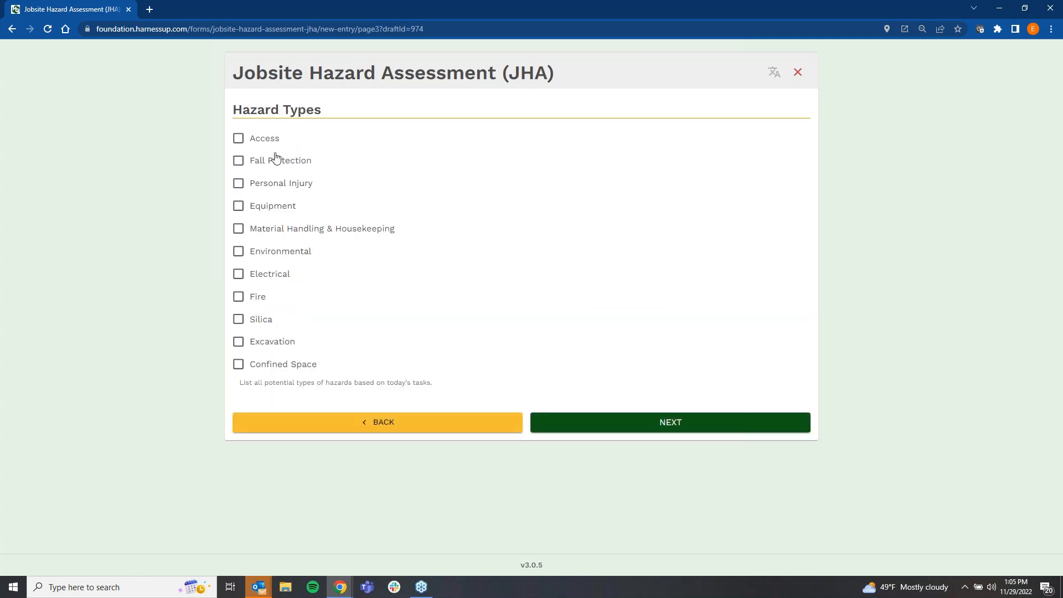
Step: Select Access, Fall Protection and Environmental as the hazard types
{"action": "left_click", "coordinate": [238, 139]}
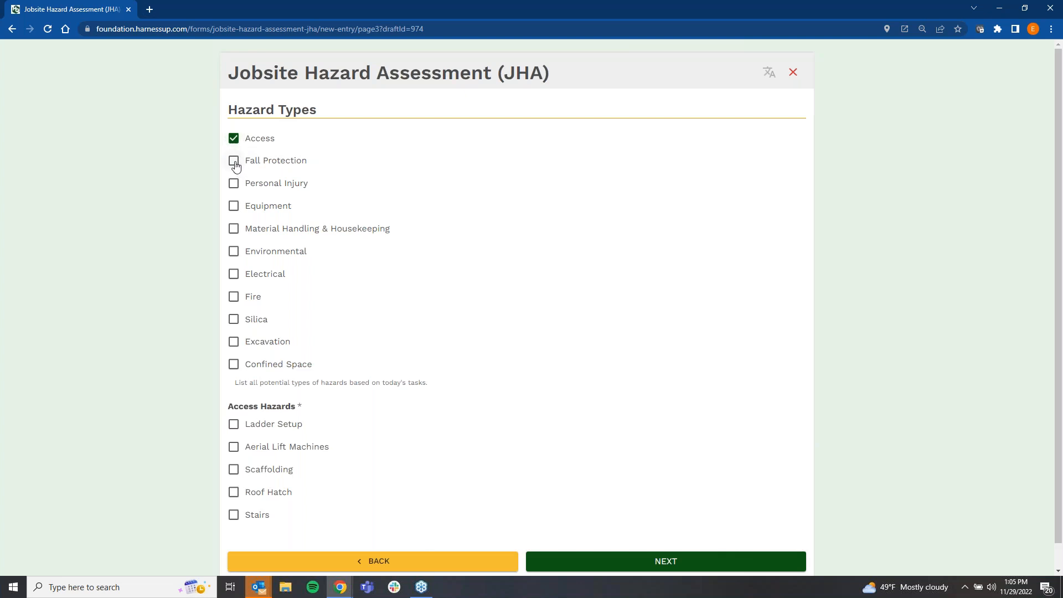
{"action": "left_click", "coordinate": [233, 161]}
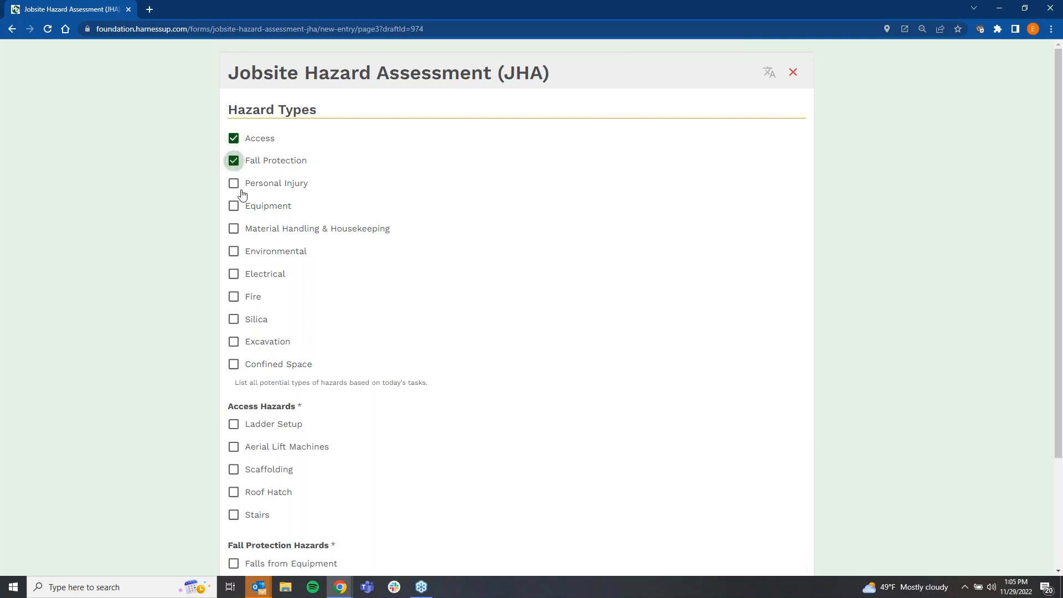
{"action": "left_click", "coordinate": [234, 253]}
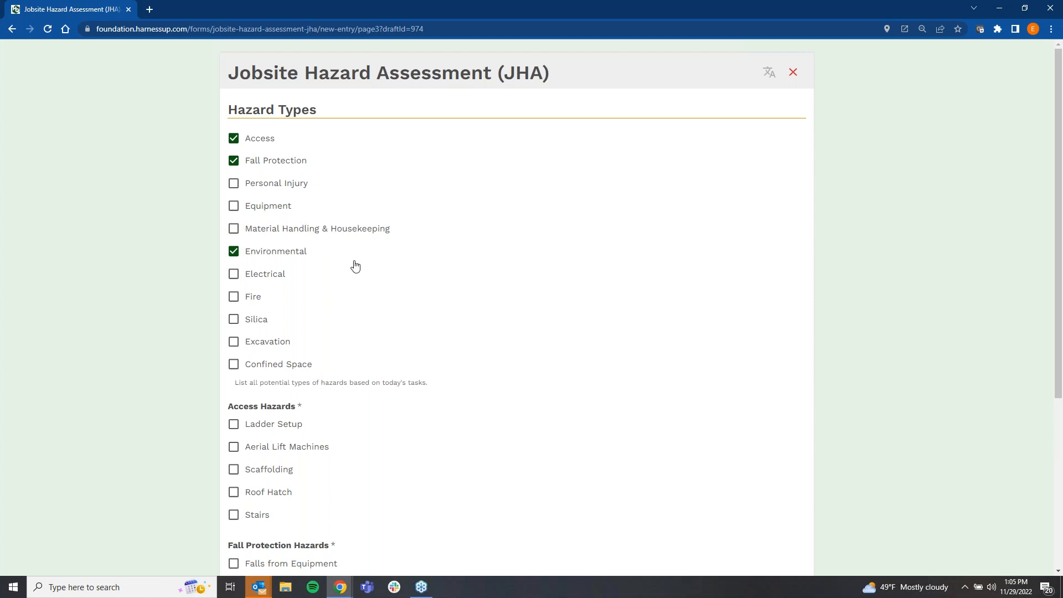
Step: Mark the specific hazards Ladder Setup, Roof Hatch, Falls from Equipment, Roofing Falls, Cold Weather and High Winds, and continue to the Controls page
{"action": "scroll", "coordinate": [355, 266], "scroll_direction": "down", "scroll_amount": 1}
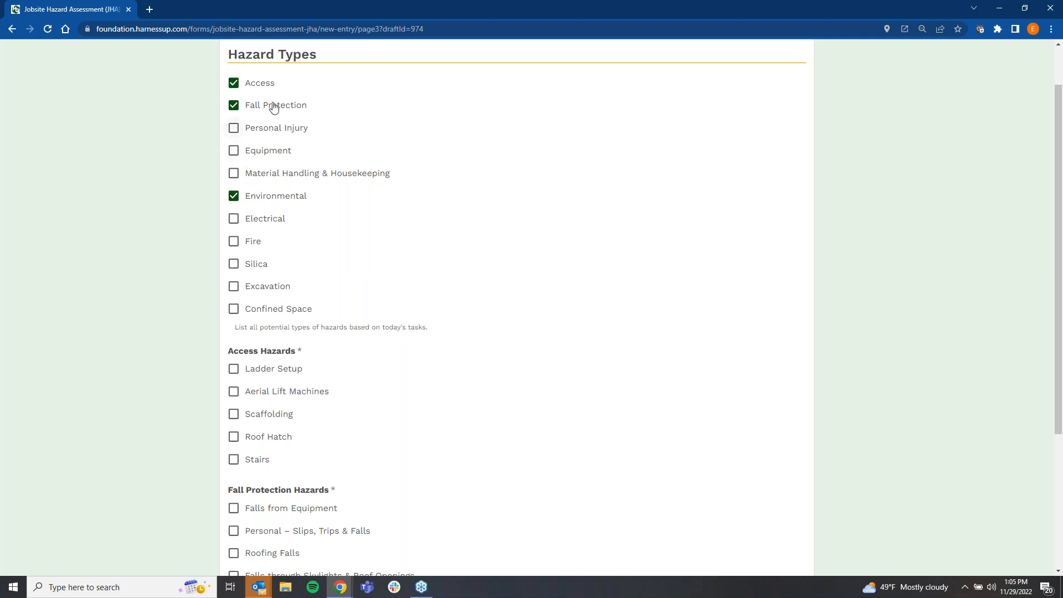
{"action": "scroll", "coordinate": [351, 255], "scroll_direction": "down", "scroll_amount": 4}
{"action": "left_click", "coordinate": [233, 165]}
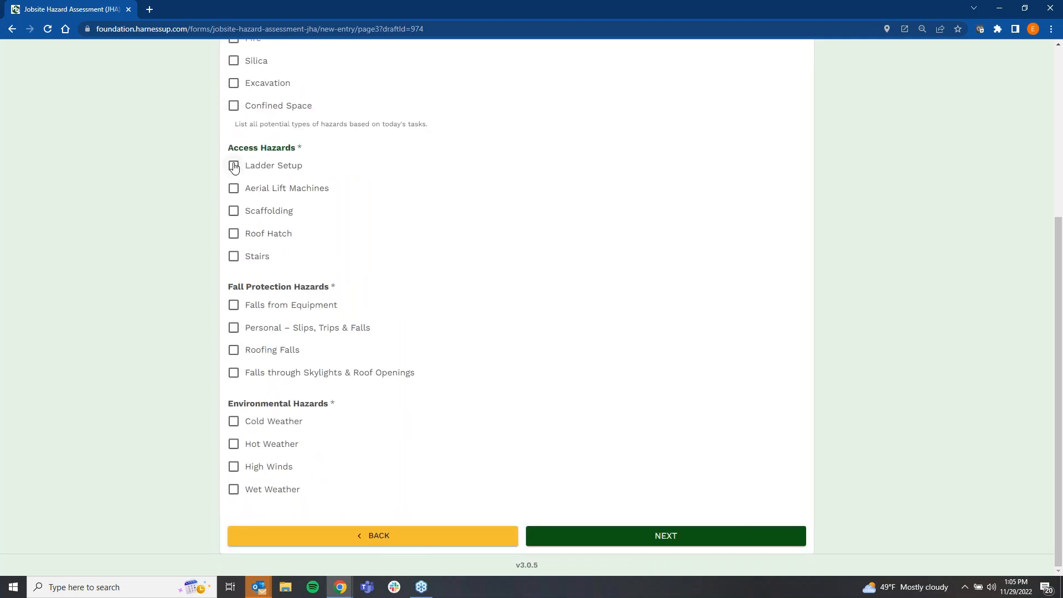
{"action": "left_click", "coordinate": [234, 233]}
{"action": "left_click", "coordinate": [233, 305]}
{"action": "left_click", "coordinate": [236, 349]}
{"action": "left_click", "coordinate": [233, 422]}
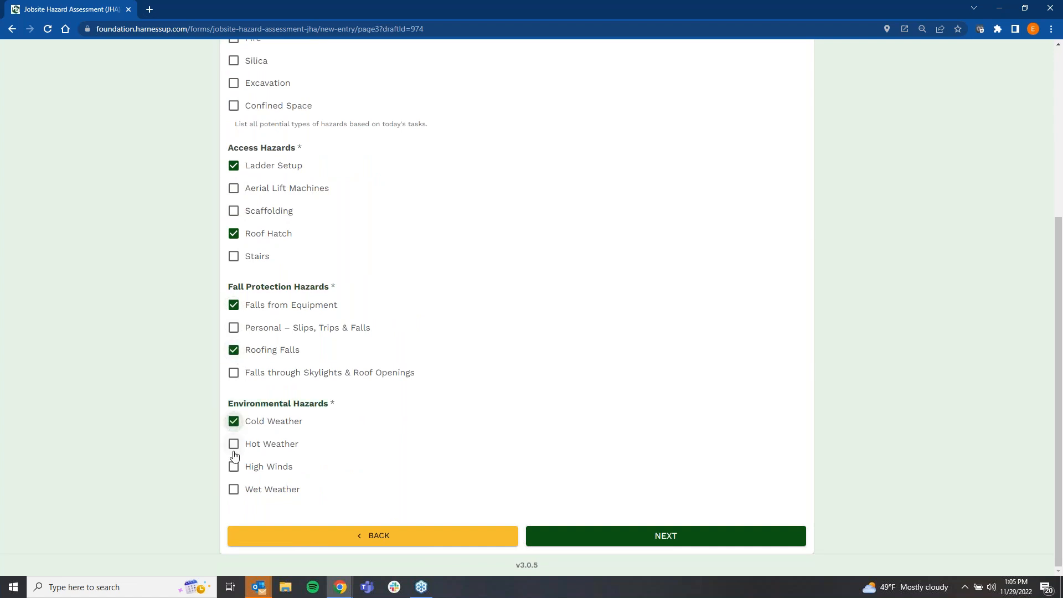
{"action": "left_click", "coordinate": [234, 467]}
{"action": "scroll", "coordinate": [427, 408], "scroll_direction": "up", "scroll_amount": 5}
{"action": "scroll", "coordinate": [640, 523], "scroll_direction": "down", "scroll_amount": 5}
{"action": "left_click", "coordinate": [639, 538]}
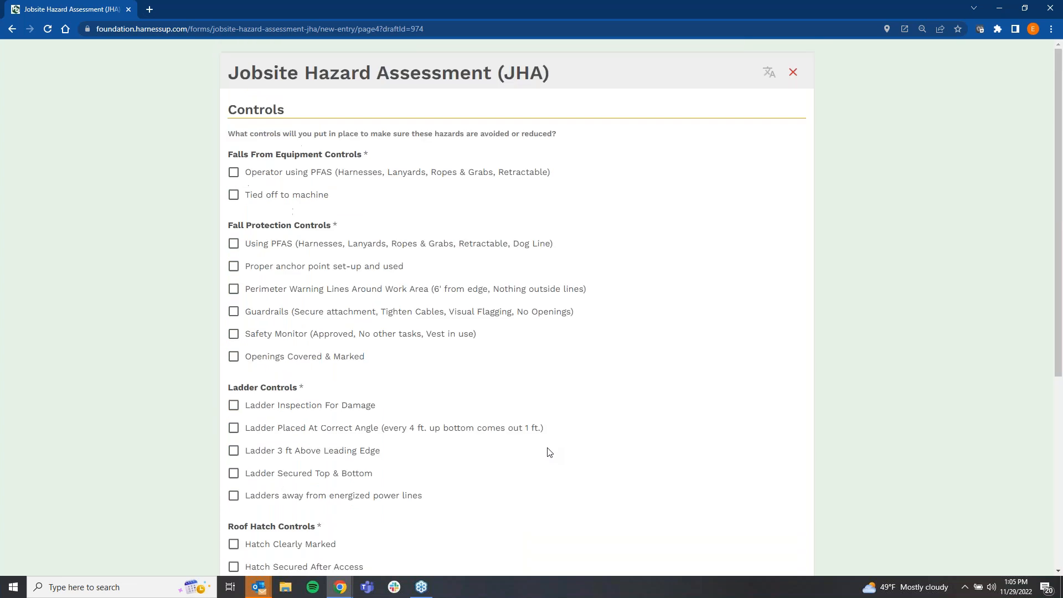
Step: Select the controls Operator using PFAS for equipment falls, Using PFAS for fall protection, and Ladder Placed At Correct Angle for ladders
{"action": "left_click", "coordinate": [233, 173]}
{"action": "left_click", "coordinate": [233, 244]}
{"action": "left_click", "coordinate": [234, 428]}
Step: Select the controls Hatch Clearly Marked, Warm up breaks taken in vehicle or heated enclosure, Secure Loose Equipment and Safety glasses worn, and review all the choices
{"action": "scroll", "coordinate": [235, 443], "scroll_direction": "down", "scroll_amount": 4}
{"action": "left_click", "coordinate": [234, 323]}
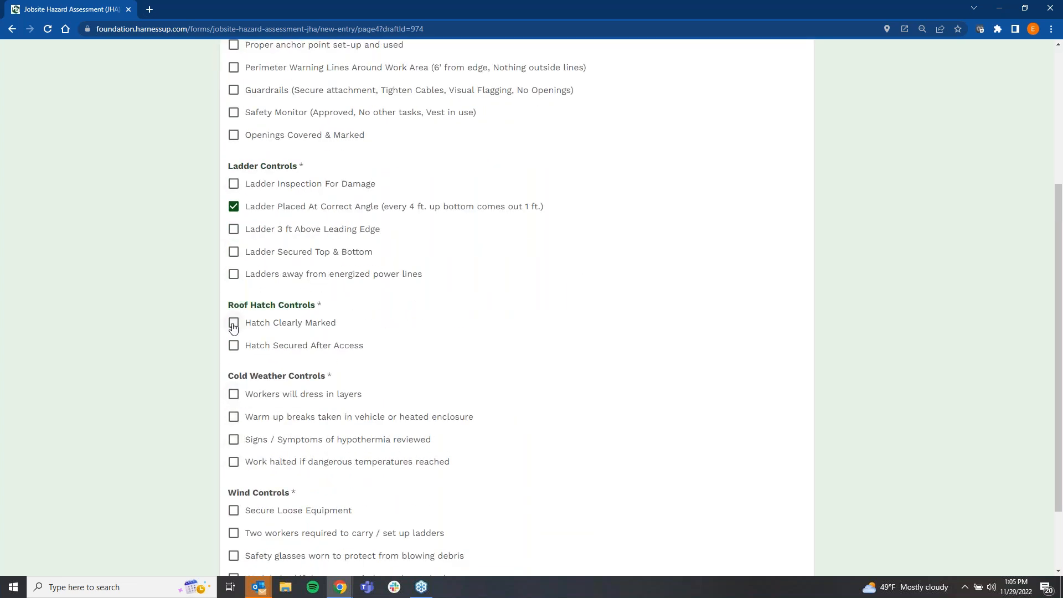
{"action": "left_click", "coordinate": [234, 416]}
{"action": "left_click", "coordinate": [234, 510]}
{"action": "scroll", "coordinate": [234, 510], "scroll_direction": "down", "scroll_amount": 2}
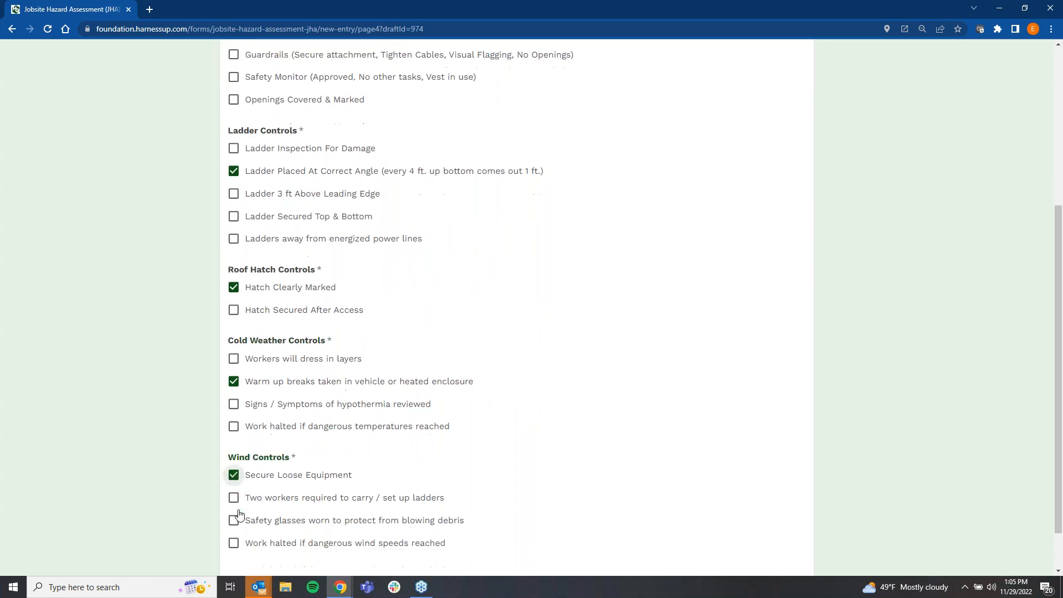
{"action": "left_click", "coordinate": [233, 471]}
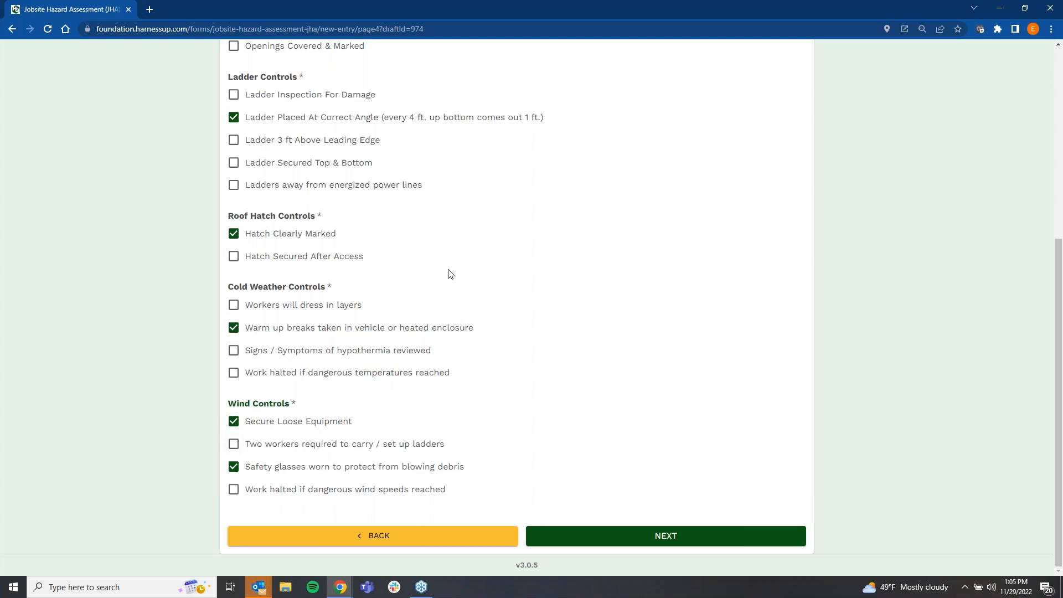
{"action": "scroll", "coordinate": [392, 294], "scroll_direction": "up", "scroll_amount": 5}
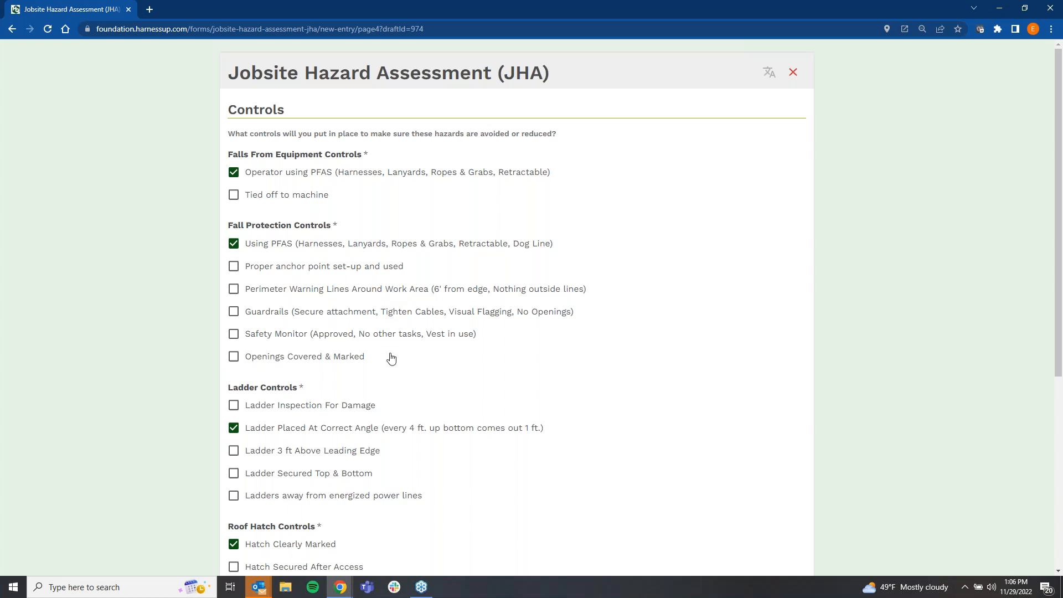
{"action": "scroll", "coordinate": [390, 357], "scroll_direction": "down", "scroll_amount": 5}
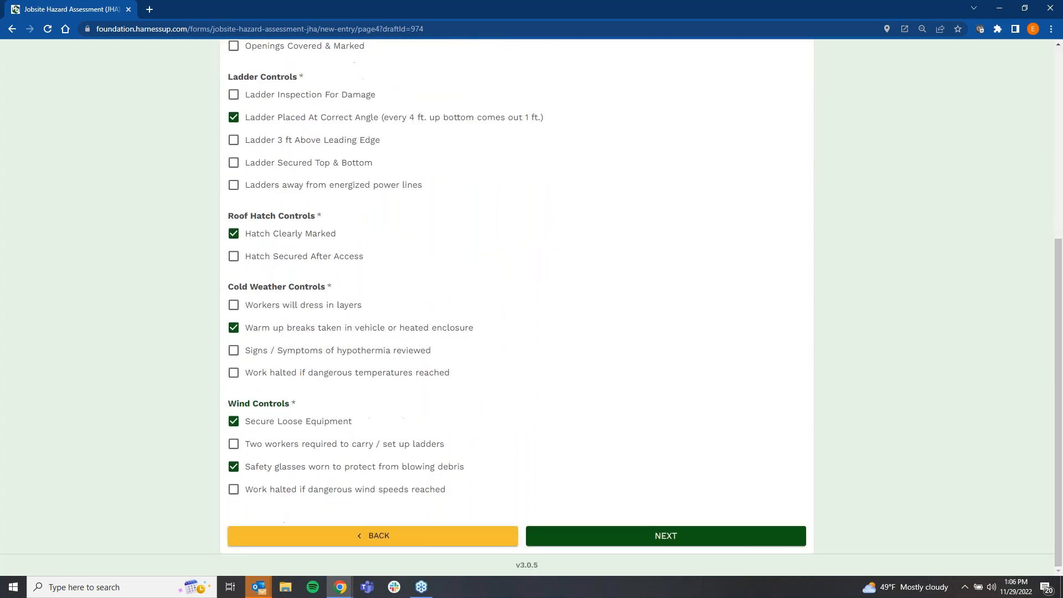
Step: Continue to the Photos and Signatures page and upload the photo grading.jpg from the Photos folder
{"action": "left_click", "coordinate": [585, 537]}
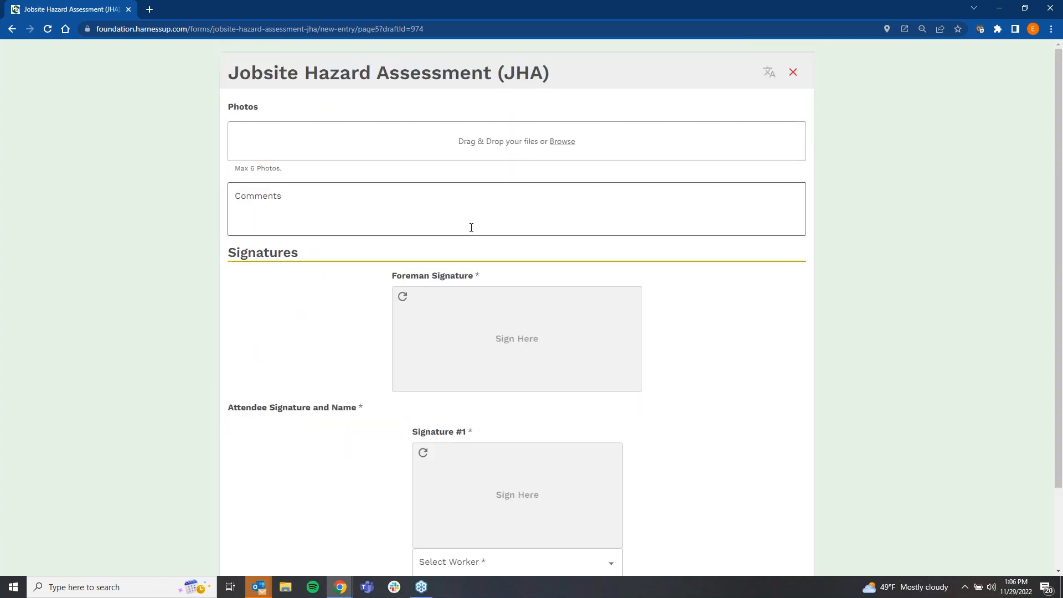
{"action": "left_click", "coordinate": [562, 142]}
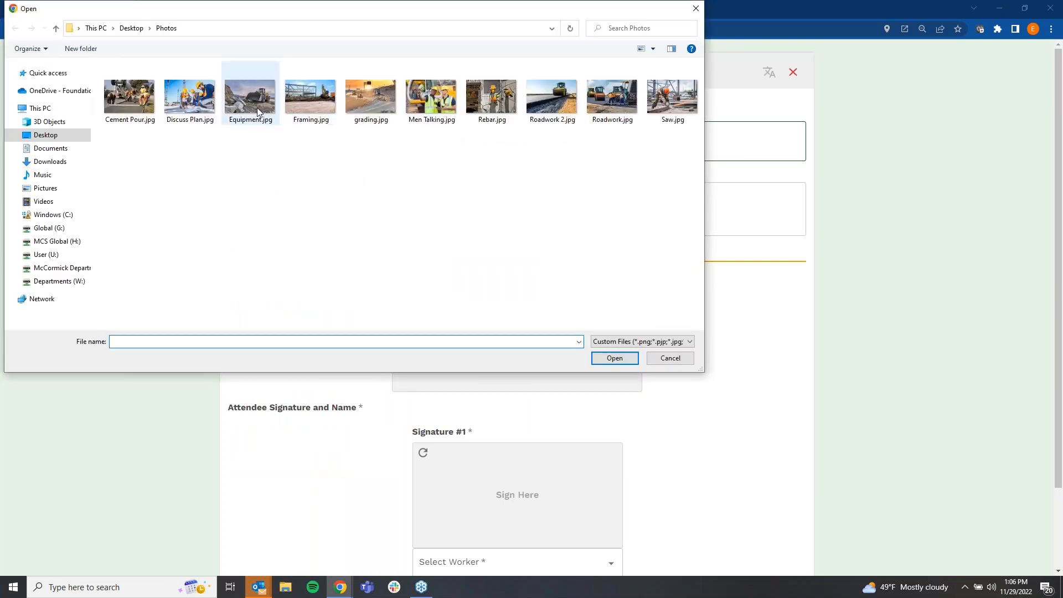
{"action": "left_click", "coordinate": [368, 106]}
{"action": "left_click", "coordinate": [616, 361]}
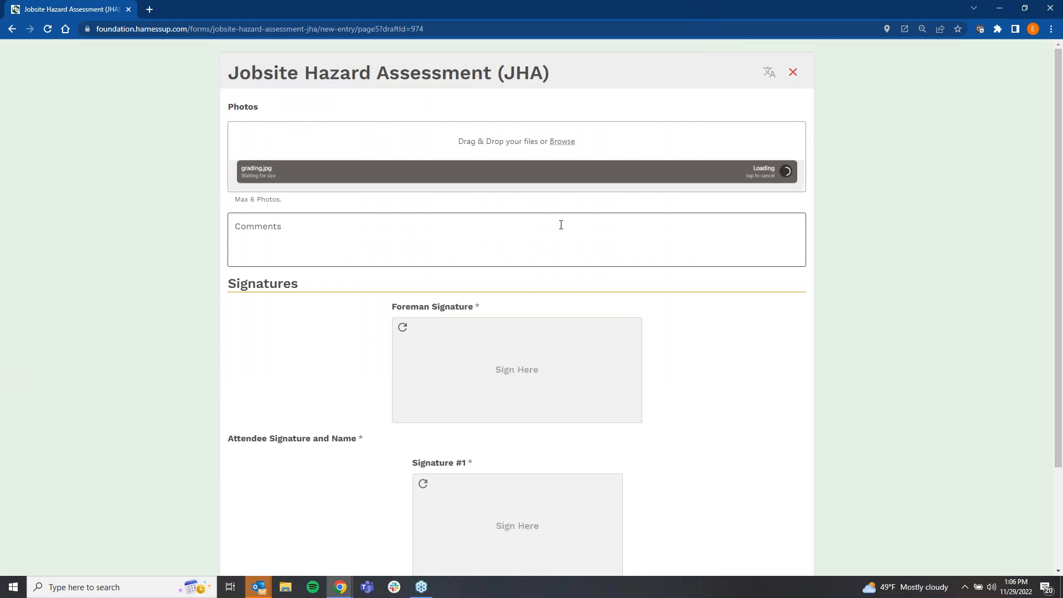
Step: Mark up the uploaded photo with a red circle over the hillside to the right of the bulldozer
{"action": "left_click", "coordinate": [516, 272]}
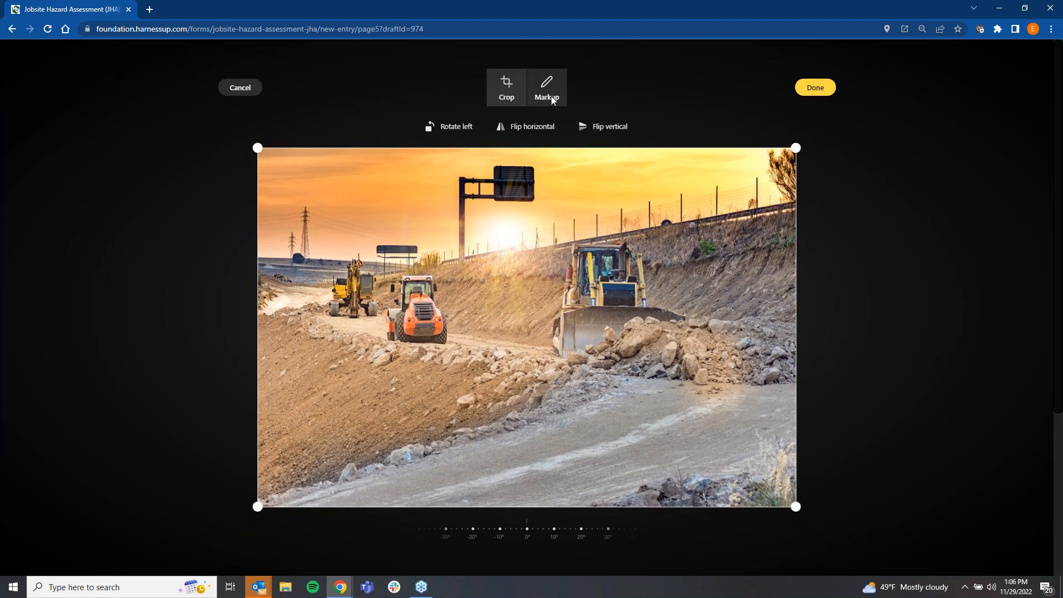
{"action": "left_click", "coordinate": [548, 91]}
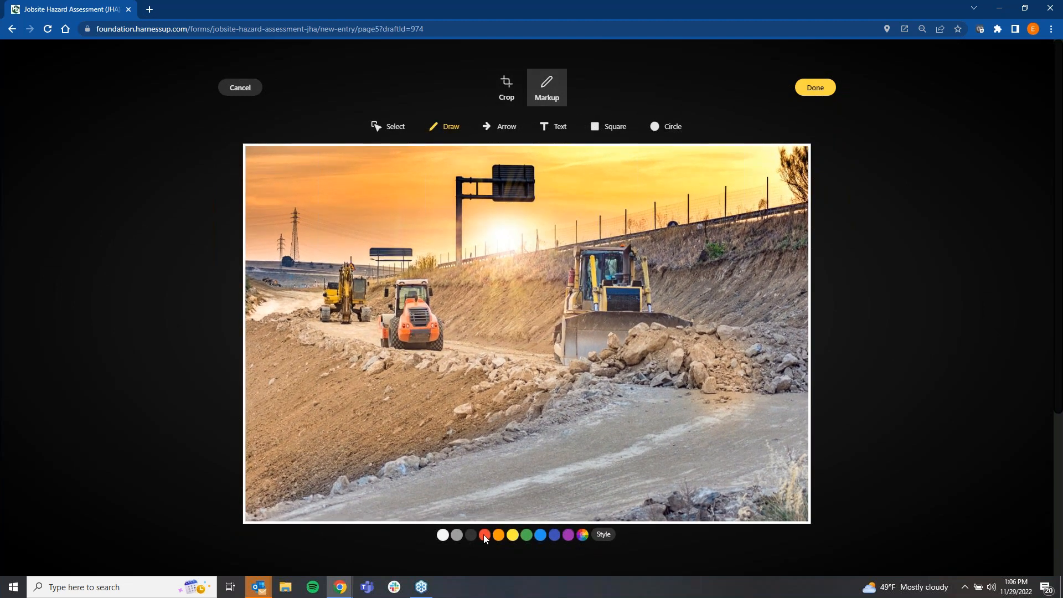
{"action": "left_click", "coordinate": [672, 127]}
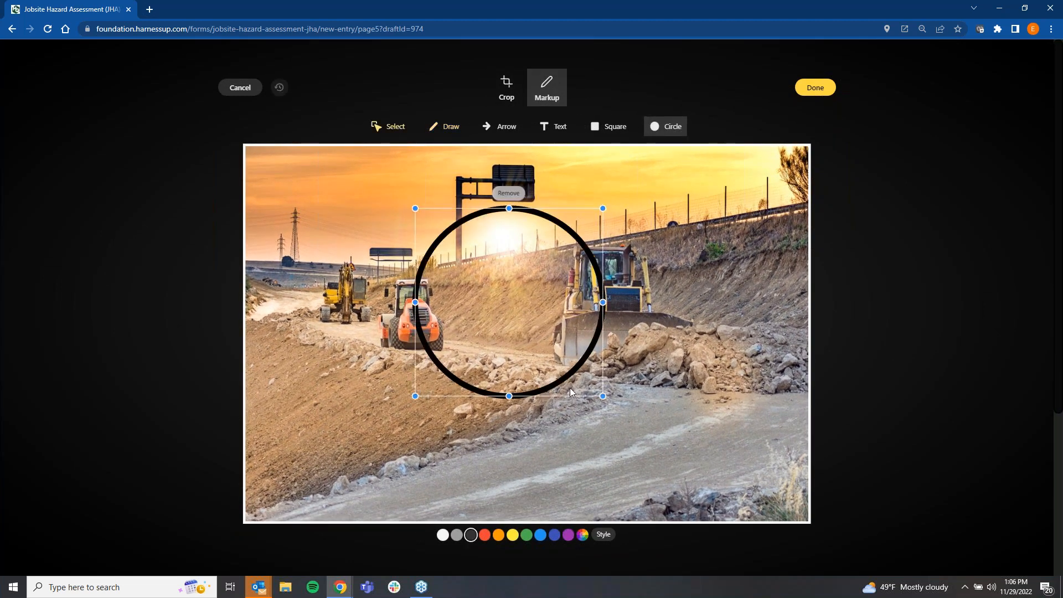
{"action": "left_click", "coordinate": [486, 535]}
{"action": "mouse_move", "coordinate": [502, 338]}
{"action": "left_mouse_down"}
{"action": "mouse_move", "coordinate": [349, 356]}
{"action": "mouse_move", "coordinate": [421, 409]}
{"action": "left_mouse_up"}
{"action": "mouse_move", "coordinate": [536, 376]}
{"action": "left_mouse_down"}
{"action": "mouse_move", "coordinate": [650, 354]}
{"action": "mouse_move", "coordinate": [716, 324]}
{"action": "left_mouse_up"}
{"action": "left_click_drag", "start_coordinate": [729, 308], "coordinate": [732, 297]}
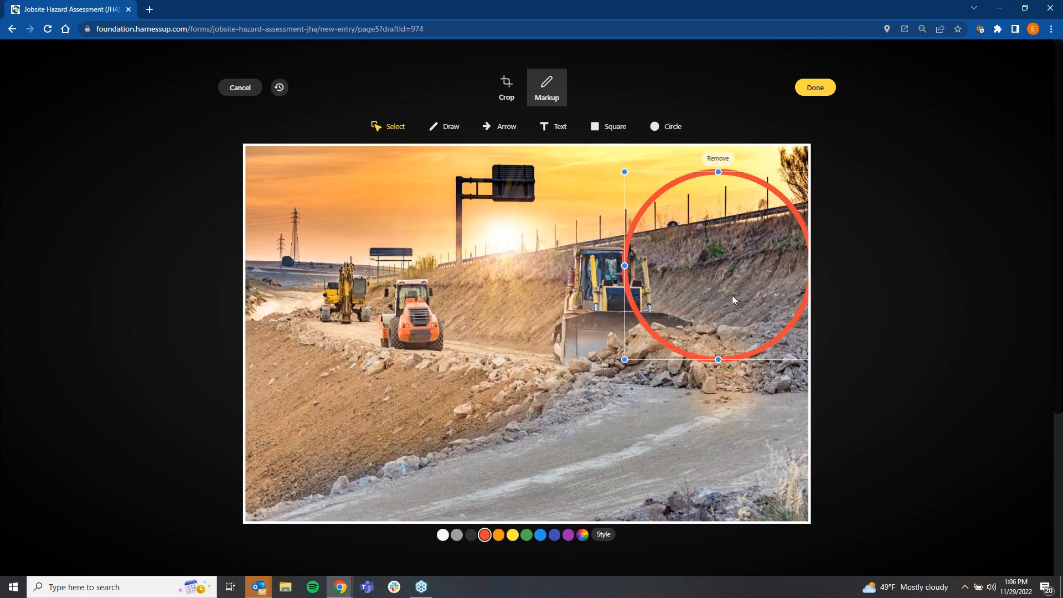
Step: Add a red arrow across the photo, running from the lower-left slope up to the bulldozer's blade
{"action": "left_click", "coordinate": [500, 126]}
{"action": "mouse_move", "coordinate": [411, 296]}
{"action": "left_mouse_down"}
{"action": "mouse_move", "coordinate": [592, 490]}
{"action": "mouse_move", "coordinate": [598, 484]}
{"action": "left_mouse_up"}
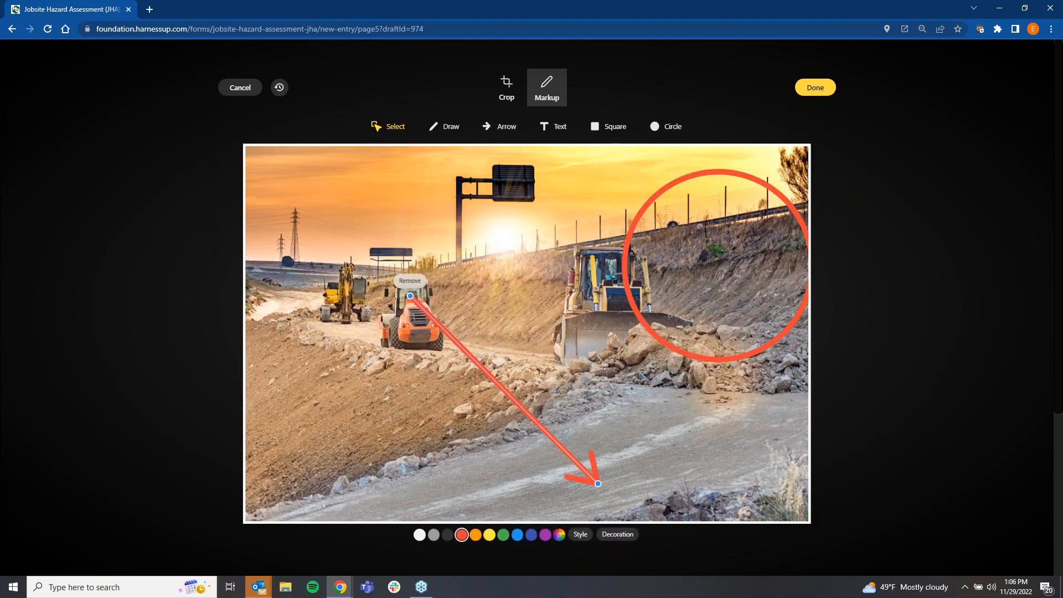
{"action": "left_click_drag", "start_coordinate": [411, 298], "coordinate": [370, 501]}
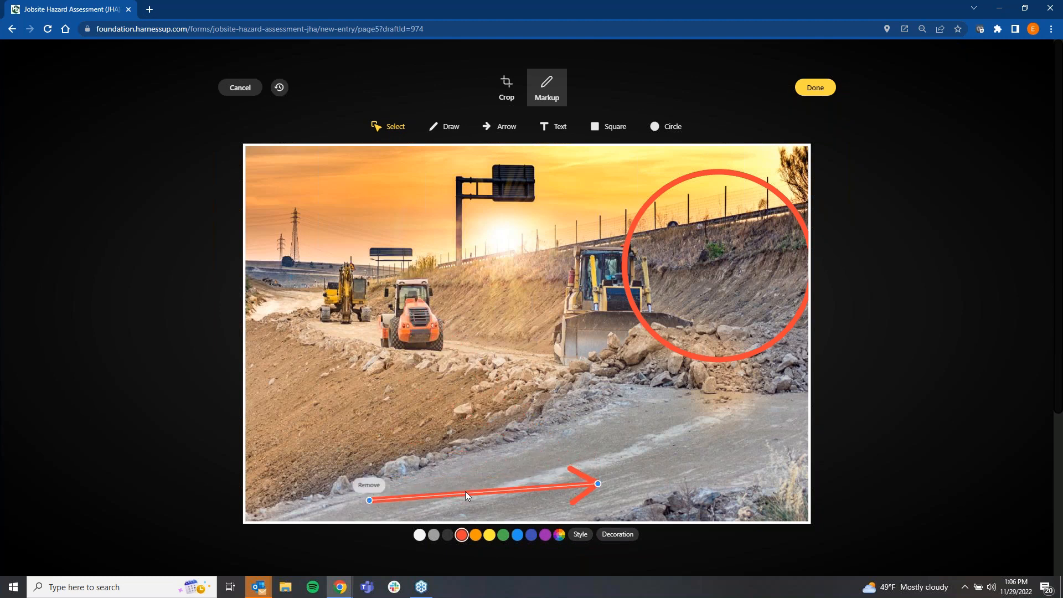
{"action": "left_click_drag", "start_coordinate": [473, 487], "coordinate": [444, 347]}
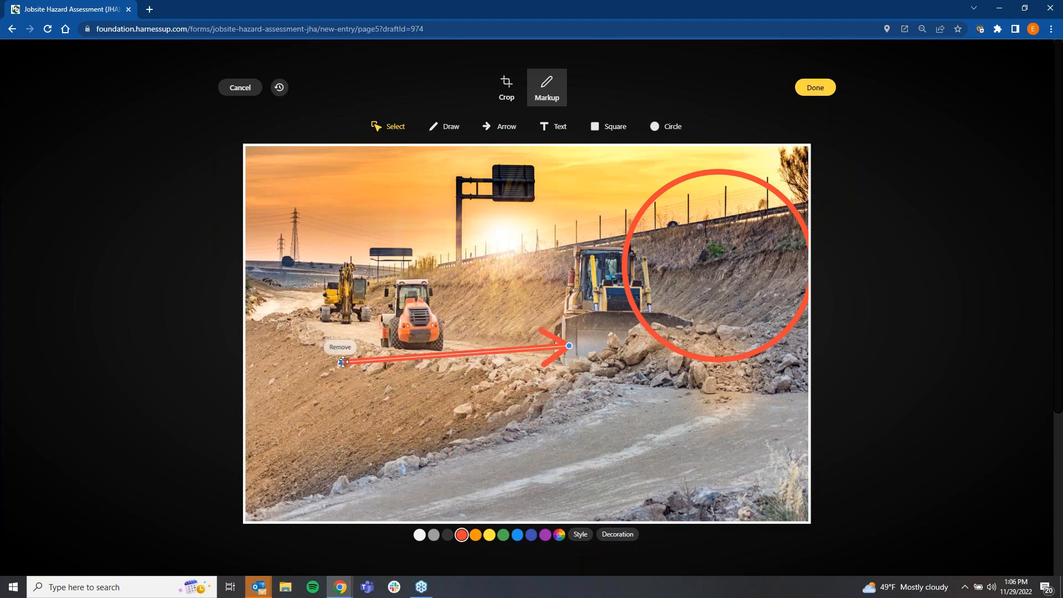
{"action": "left_click_drag", "start_coordinate": [344, 362], "coordinate": [349, 439]}
{"action": "left_click", "coordinate": [606, 433]}
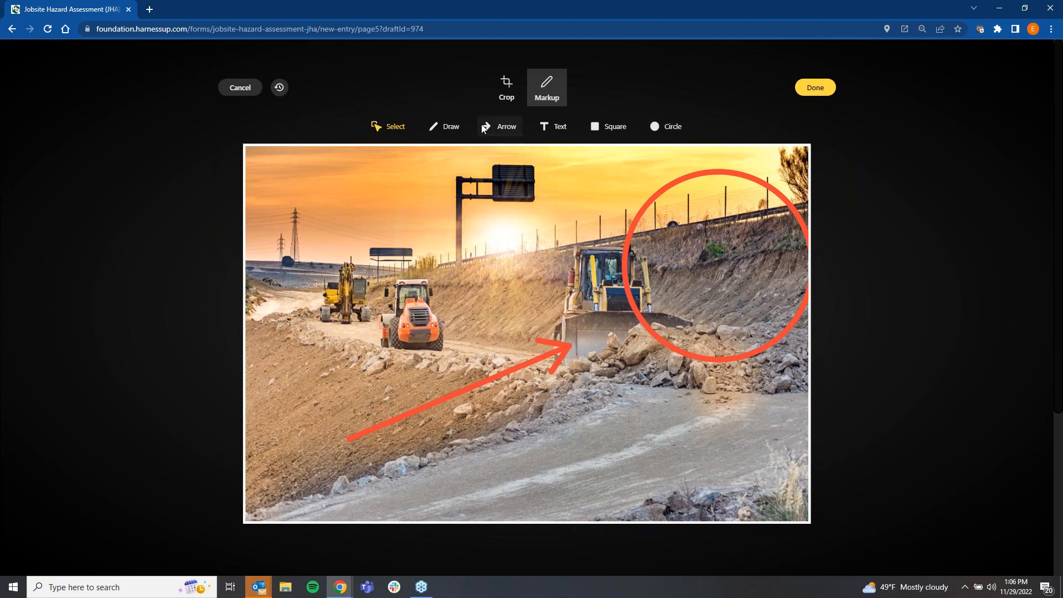
Step: Draw a black freehand outline around the lower-left slope and road edge in the photo, and save the markup
{"action": "left_click", "coordinate": [451, 126]}
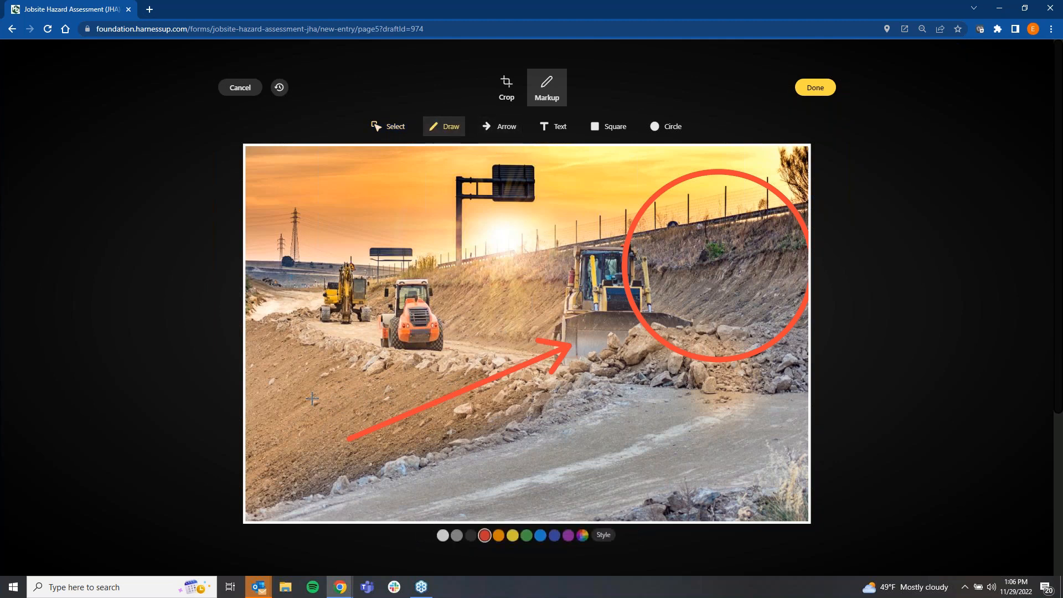
{"action": "left_click", "coordinate": [471, 535]}
{"action": "mouse_move", "coordinate": [338, 414]}
{"action": "left_mouse_down"}
{"action": "mouse_move", "coordinate": [372, 494]}
{"action": "mouse_move", "coordinate": [545, 435]}
{"action": "mouse_move", "coordinate": [418, 370]}
{"action": "mouse_move", "coordinate": [344, 419]}
{"action": "left_mouse_up"}
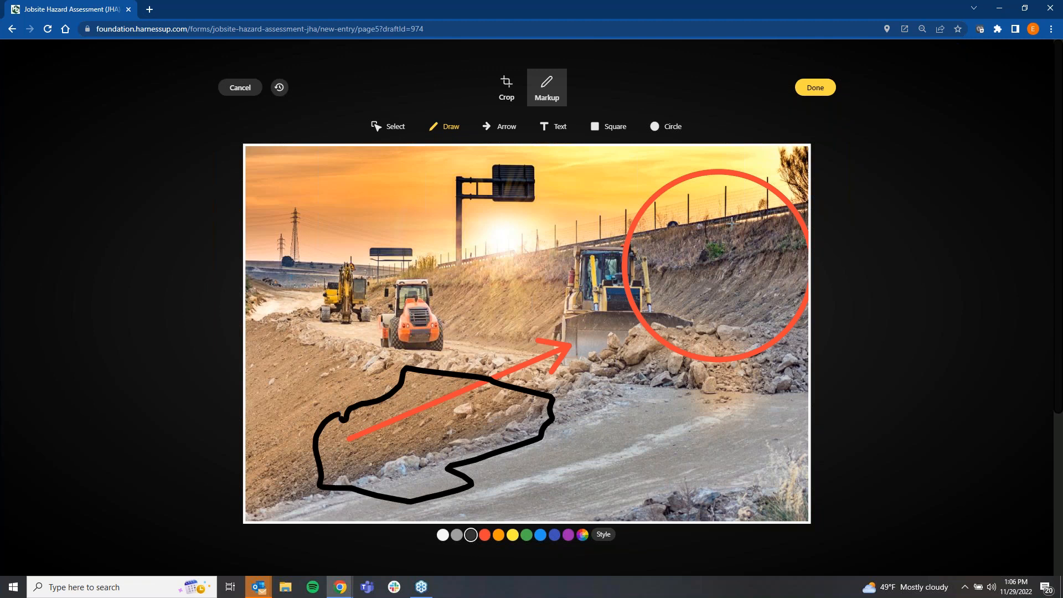
{"action": "left_click", "coordinate": [816, 87]}
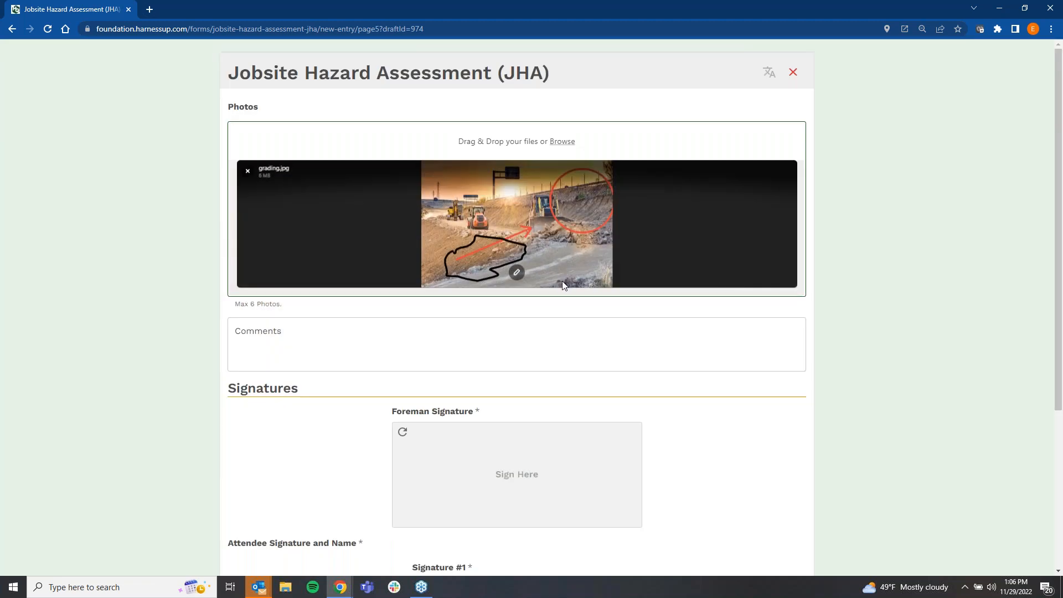
Step: Draw the foreman's signature and choose a worker for the first attendee signature
{"action": "scroll", "coordinate": [563, 286], "scroll_direction": "down", "scroll_amount": 4}
{"action": "mouse_move", "coordinate": [453, 224]}
{"action": "left_mouse_down"}
{"action": "mouse_move", "coordinate": [458, 240]}
{"action": "mouse_move", "coordinate": [477, 236]}
{"action": "mouse_move", "coordinate": [468, 252]}
{"action": "left_mouse_up"}
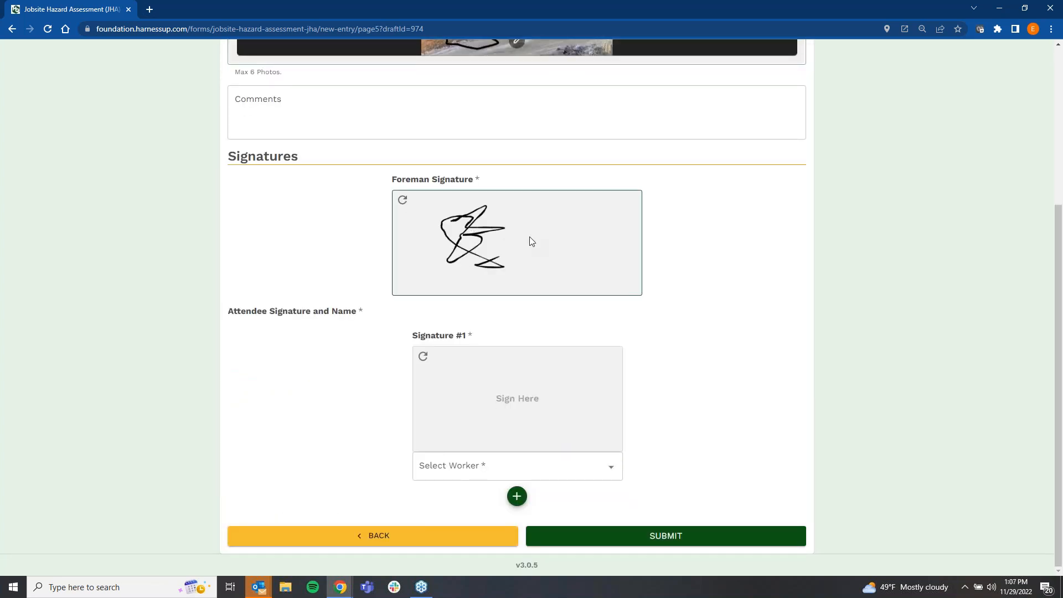
{"action": "left_click", "coordinate": [463, 465]}
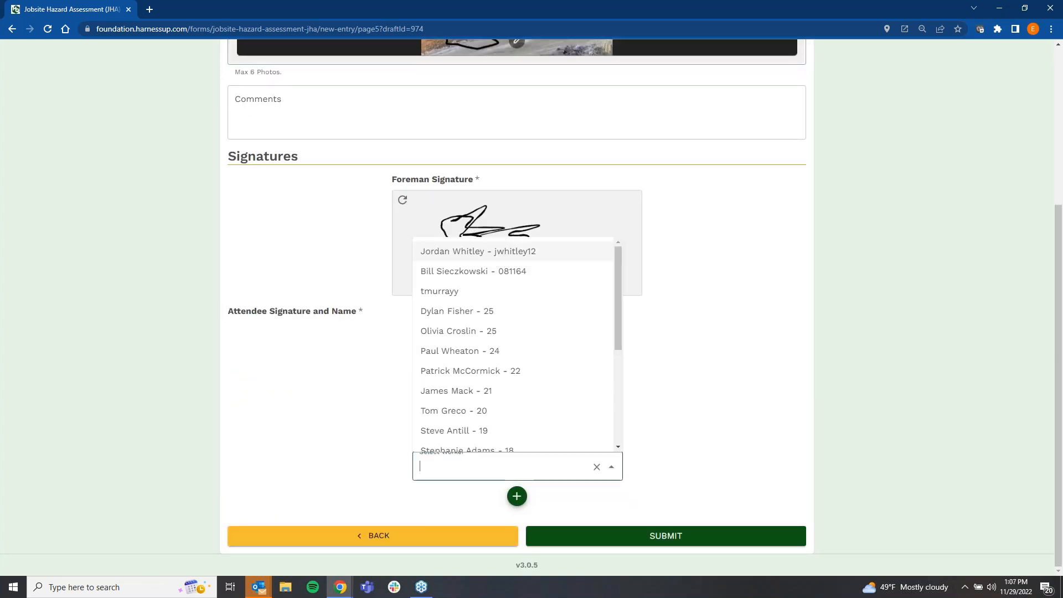
{"action": "left_click", "coordinate": [468, 394]}
Step: Add a second attendee signature and choose a different worker for it
{"action": "left_click", "coordinate": [517, 497]}
{"action": "left_click", "coordinate": [593, 467]}
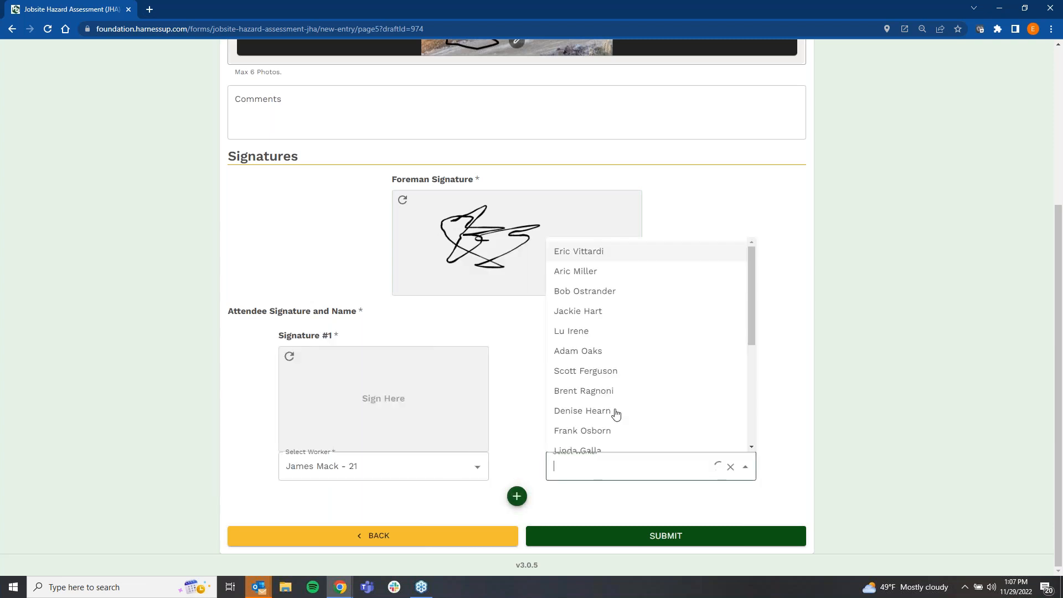
{"action": "left_click", "coordinate": [614, 377]}
Step: Draw both attendees' signatures and submit the hazard assessment
{"action": "mouse_move", "coordinate": [328, 369]}
{"action": "left_mouse_down"}
{"action": "mouse_move", "coordinate": [352, 410]}
{"action": "mouse_move", "coordinate": [377, 367]}
{"action": "mouse_move", "coordinate": [347, 431]}
{"action": "mouse_move", "coordinate": [414, 405]}
{"action": "left_mouse_up"}
{"action": "mouse_move", "coordinate": [588, 372]}
{"action": "left_mouse_down"}
{"action": "mouse_move", "coordinate": [582, 429]}
{"action": "mouse_move", "coordinate": [609, 424]}
{"action": "mouse_move", "coordinate": [582, 404]}
{"action": "left_mouse_up"}
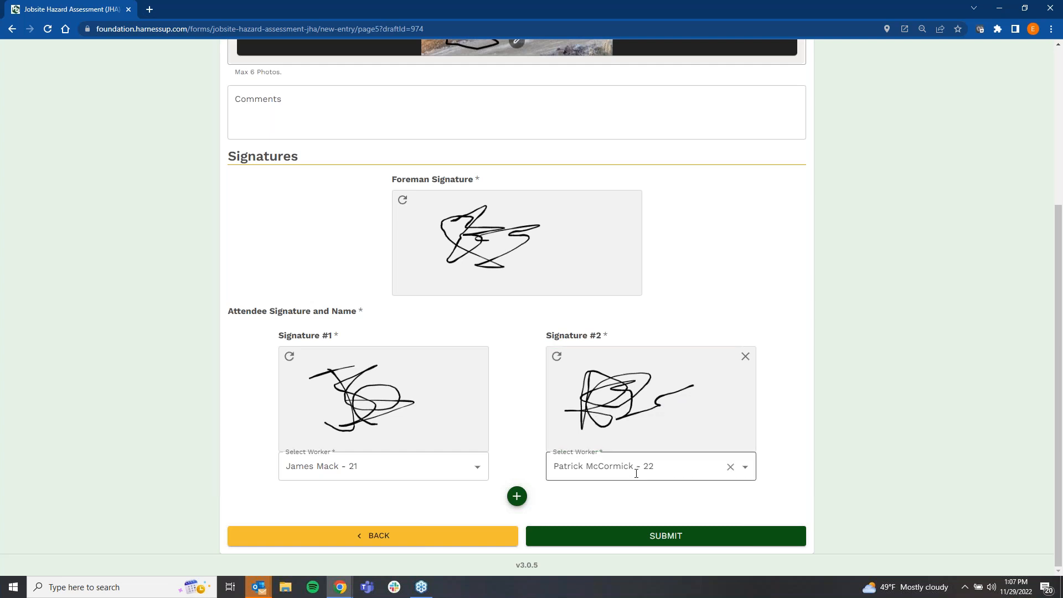
{"action": "left_click", "coordinate": [642, 536]}
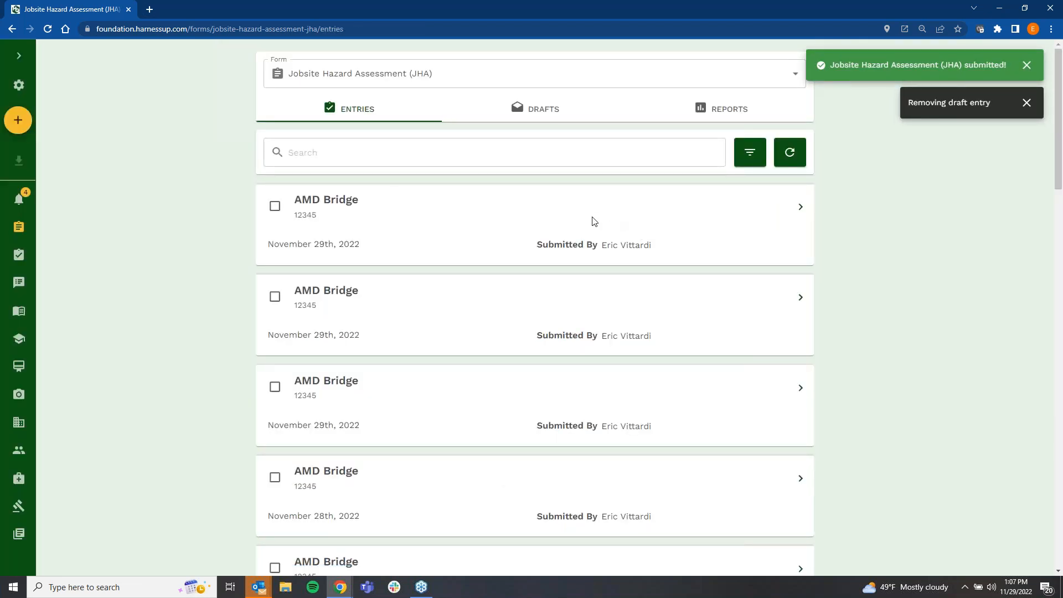
Step: Open the filters for the JHA entries and dismiss the two notifications
{"action": "left_click", "coordinate": [748, 159]}
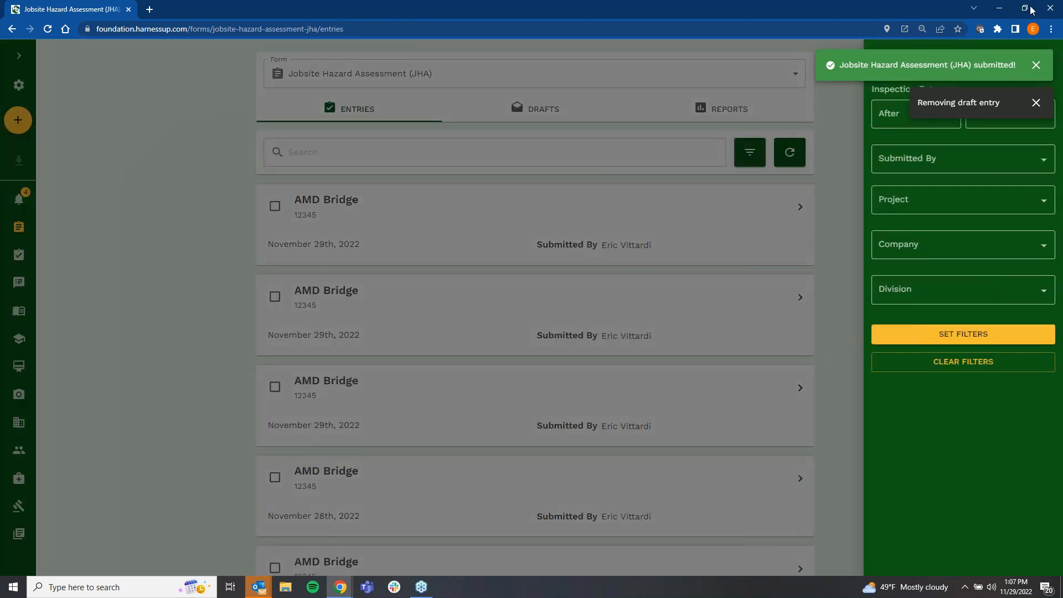
{"action": "left_click", "coordinate": [1039, 72]}
{"action": "left_click", "coordinate": [1036, 65]}
{"action": "left_click", "coordinate": [929, 201]}
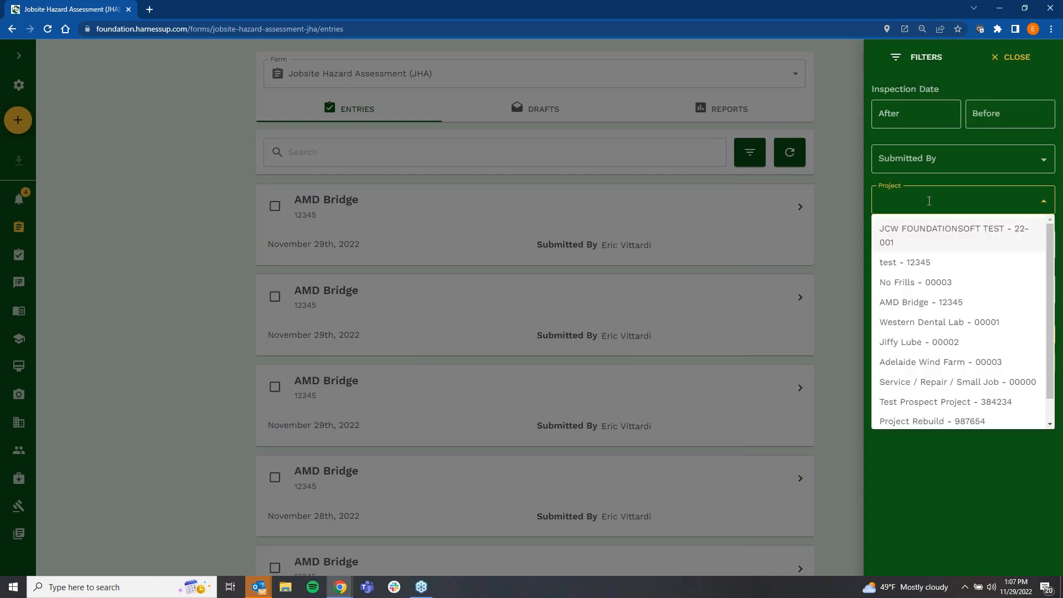
{"action": "left_click", "coordinate": [933, 160]}
{"action": "left_click", "coordinate": [933, 160]}
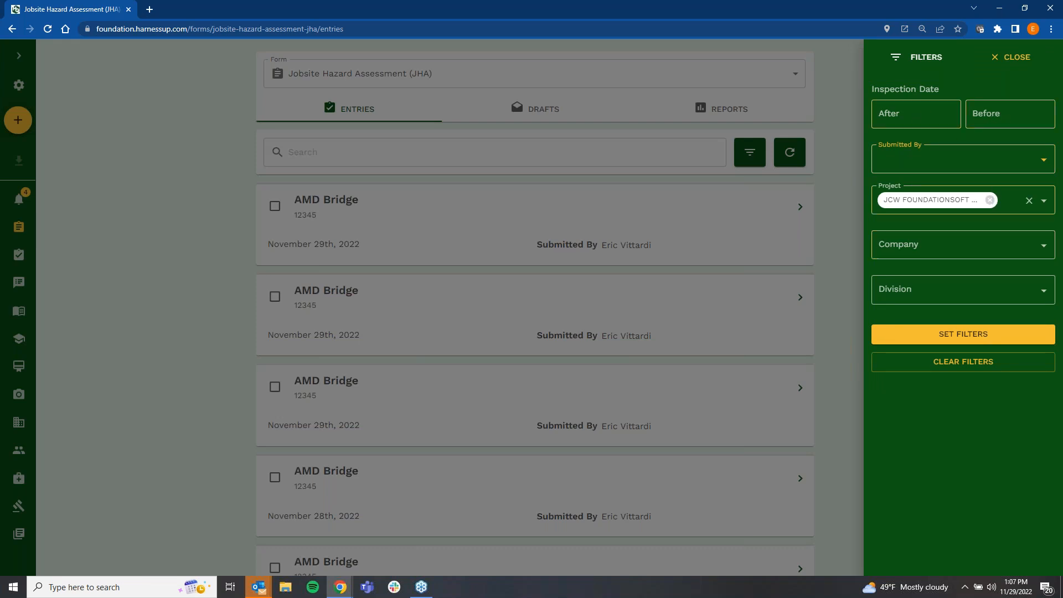
{"action": "left_click", "coordinate": [990, 201]}
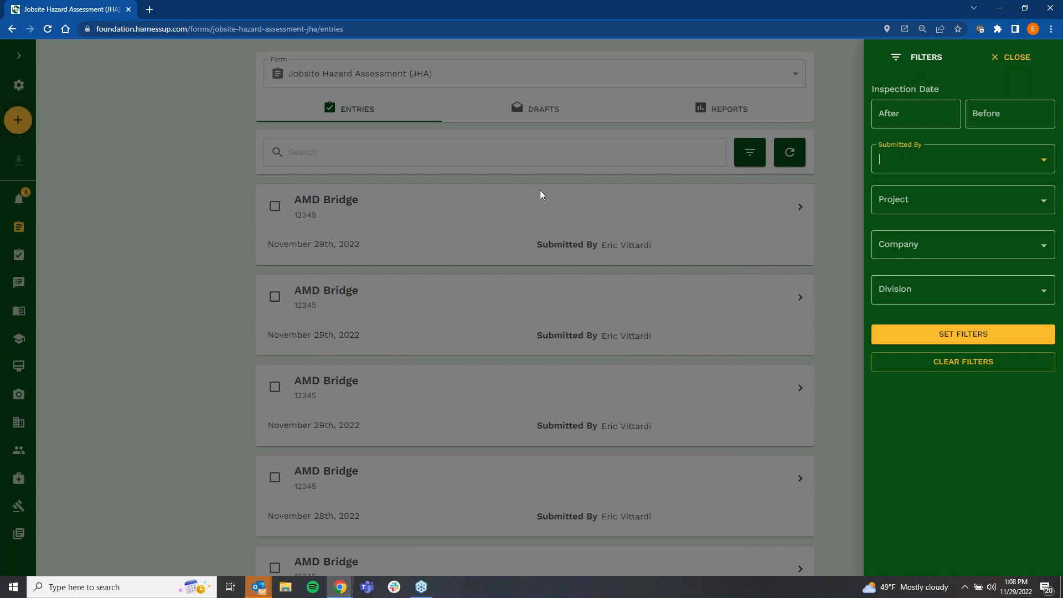
Step: Filter the JHA entries by the project AMD Bridge - 12345
{"action": "left_click", "coordinate": [962, 199]}
{"action": "left_click", "coordinate": [931, 303]}
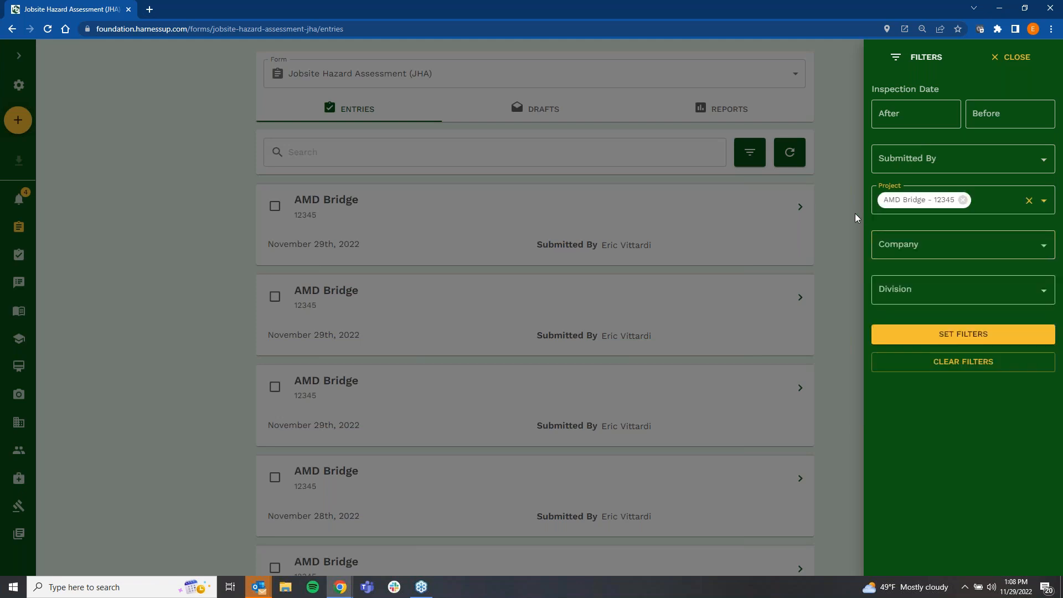
{"action": "left_click", "coordinate": [887, 335]}
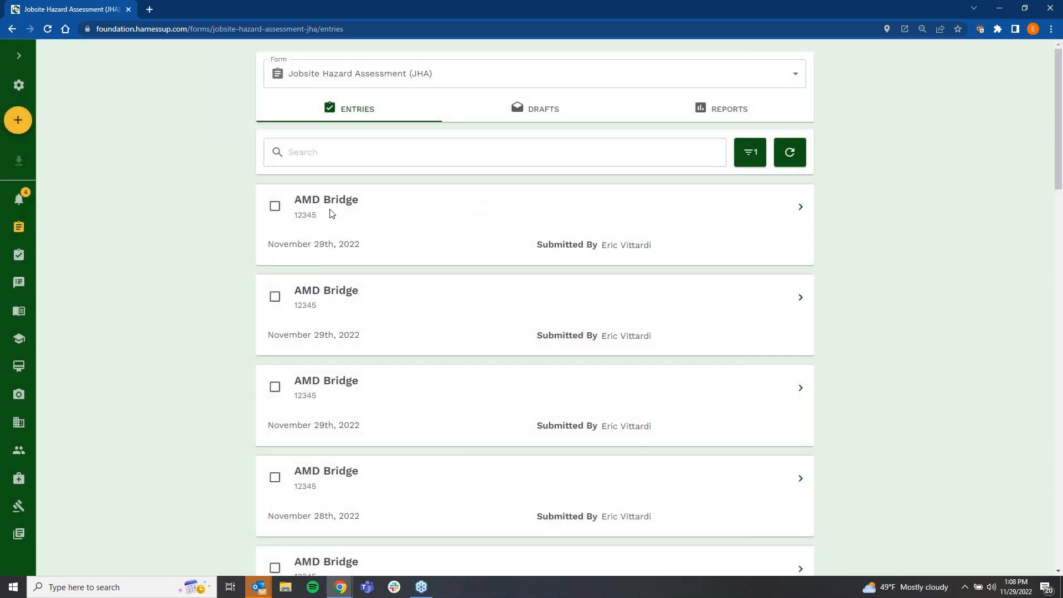
Step: Download only the first AMD Bridge entry in the list as a PDF with the Harness Report template, and open the file
{"action": "left_click", "coordinate": [275, 206]}
{"action": "left_click", "coordinate": [274, 298]}
{"action": "left_click", "coordinate": [275, 298]}
{"action": "left_click", "coordinate": [18, 161]}
{"action": "left_click", "coordinate": [578, 382]}
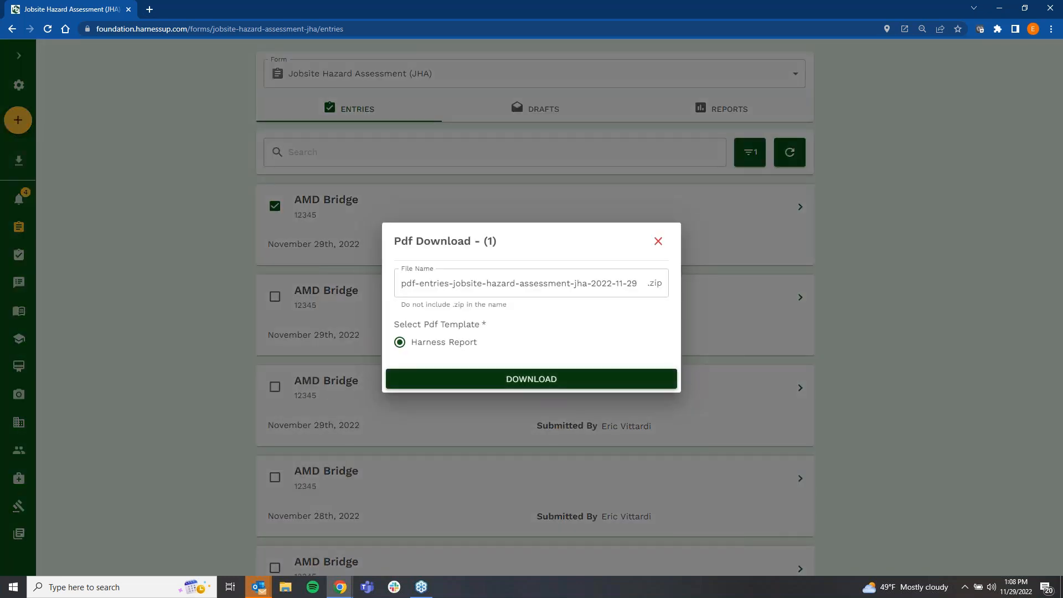
{"action": "left_click", "coordinate": [93, 556]}
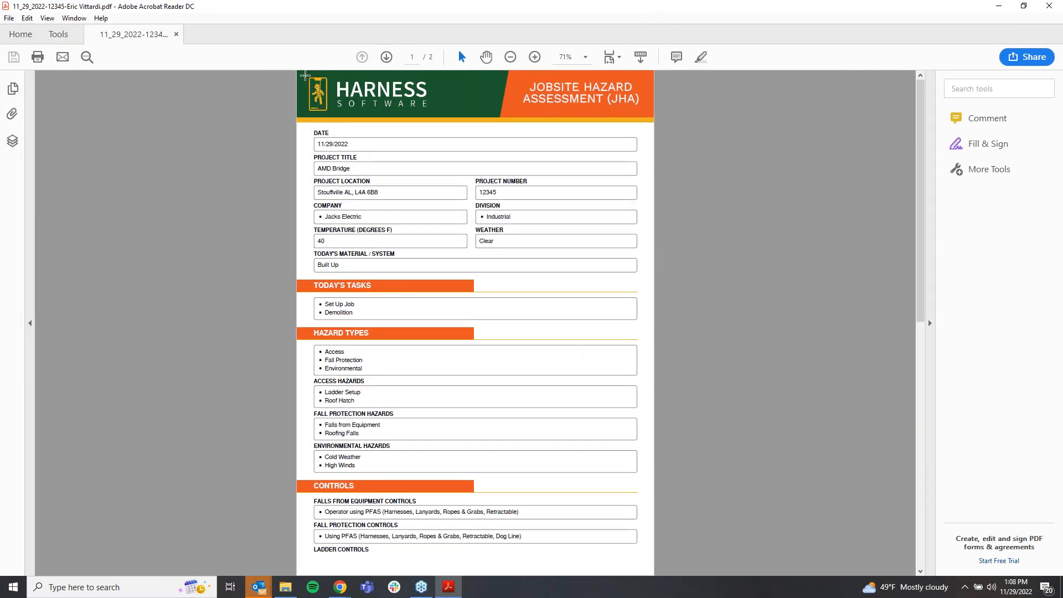
Step: Review the PDF report from the header logo through the hazards, controls, marked-up photo and signatures, and close it
{"action": "left_click_drag", "start_coordinate": [306, 77], "coordinate": [437, 105]}
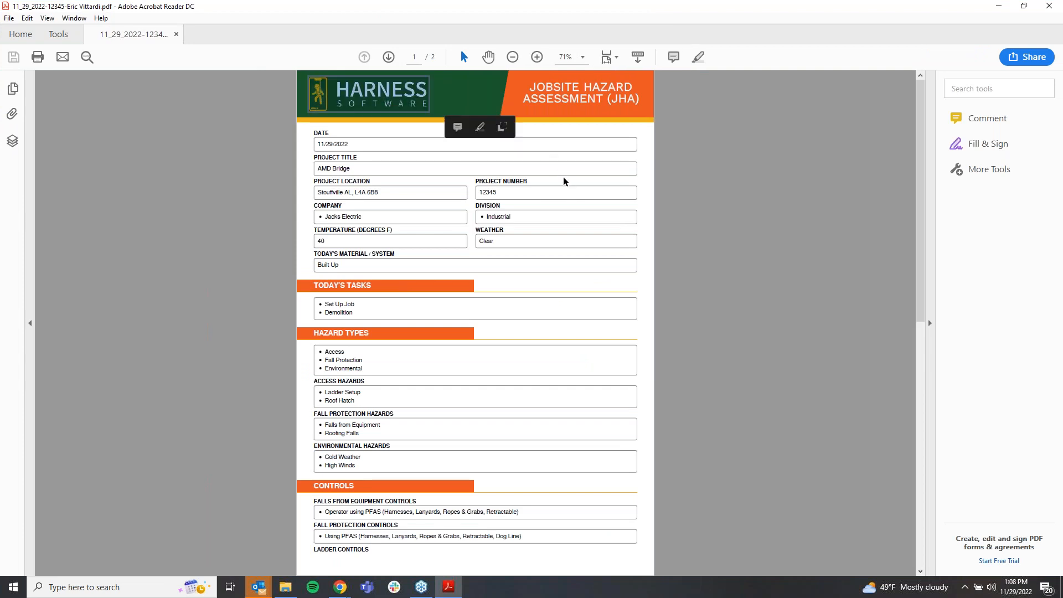
{"action": "scroll", "coordinate": [576, 221], "scroll_direction": "down", "scroll_amount": 3}
{"action": "scroll", "coordinate": [592, 258], "scroll_direction": "down", "scroll_amount": 3}
{"action": "scroll", "coordinate": [593, 258], "scroll_direction": "down", "scroll_amount": 6}
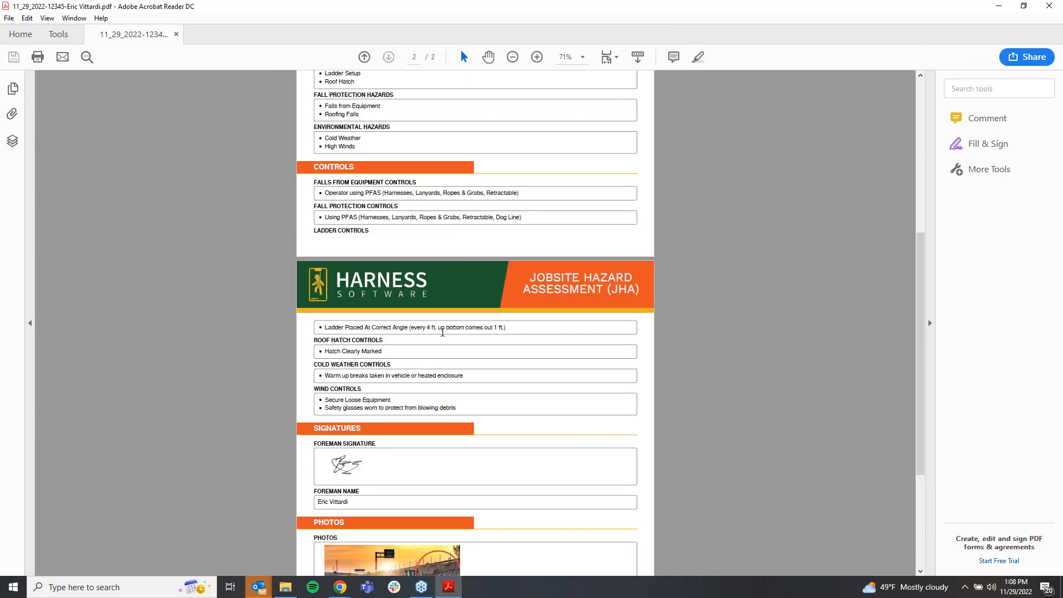
{"action": "scroll", "coordinate": [408, 323], "scroll_direction": "down", "scroll_amount": 2}
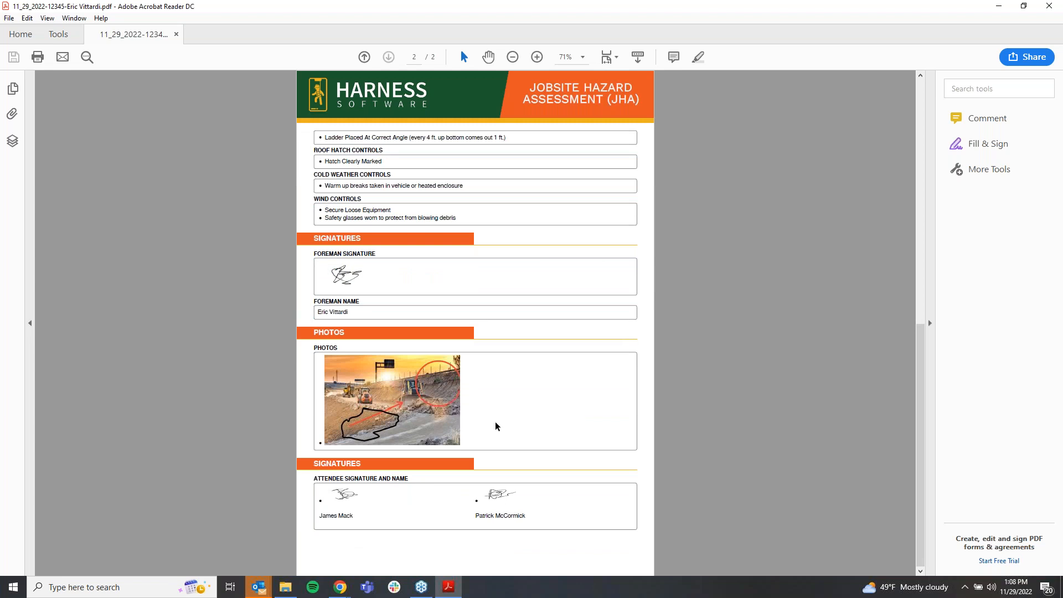
{"action": "scroll", "coordinate": [555, 427], "scroll_direction": "up", "scroll_amount": 15}
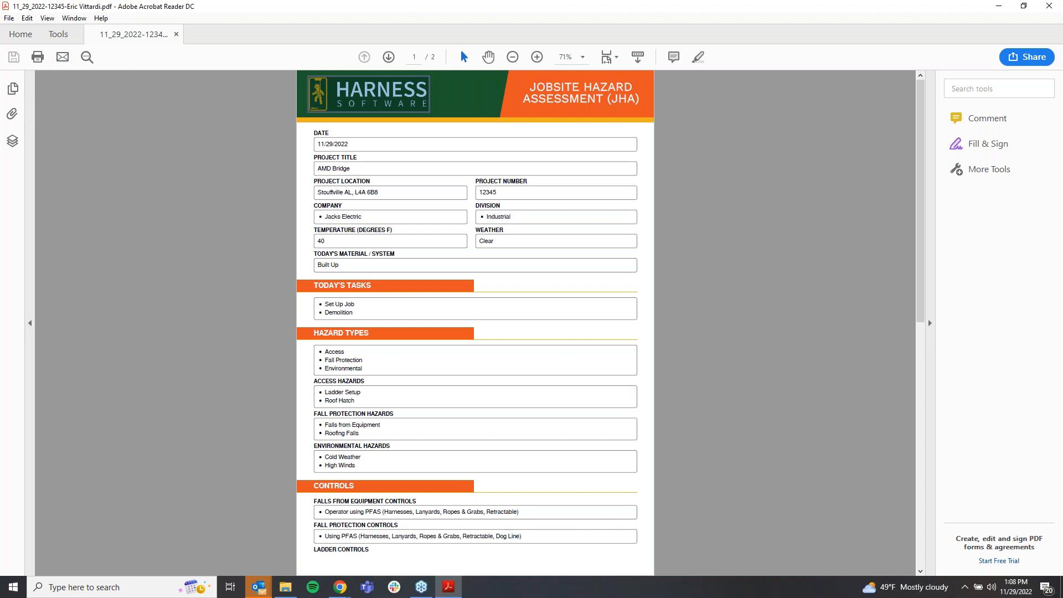
{"action": "left_click", "coordinate": [1049, 6]}
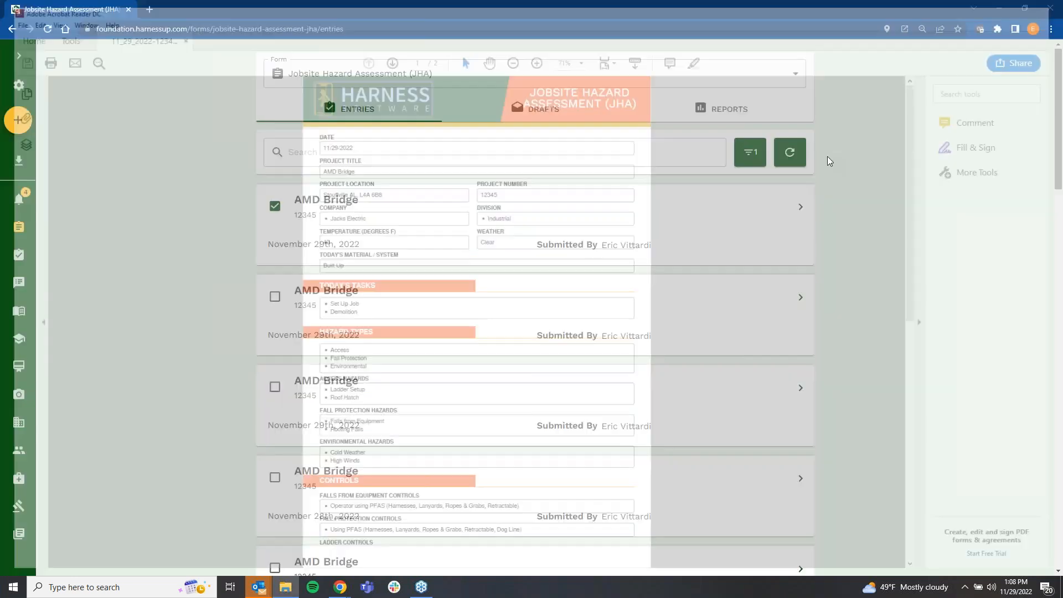
Step: Deselect the first AMD Bridge entry and open its details
{"action": "left_click", "coordinate": [274, 206]}
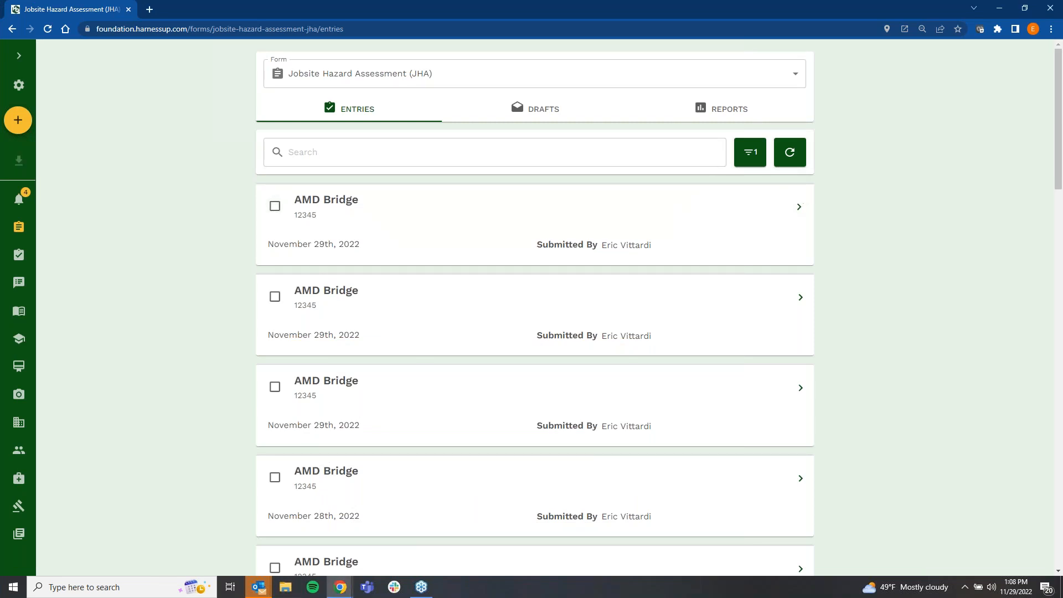
{"action": "left_click", "coordinate": [801, 208]}
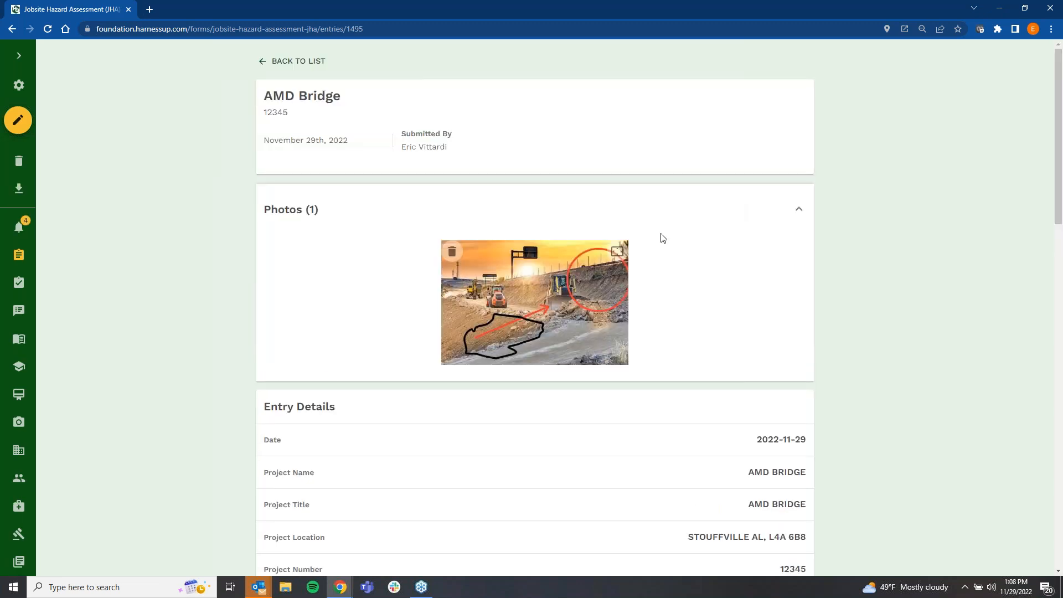
Step: Examine the AMD Bridge entry from its photo down to the attendee signatures, and return to the entries list
{"action": "scroll", "coordinate": [662, 238], "scroll_direction": "down", "scroll_amount": 15}
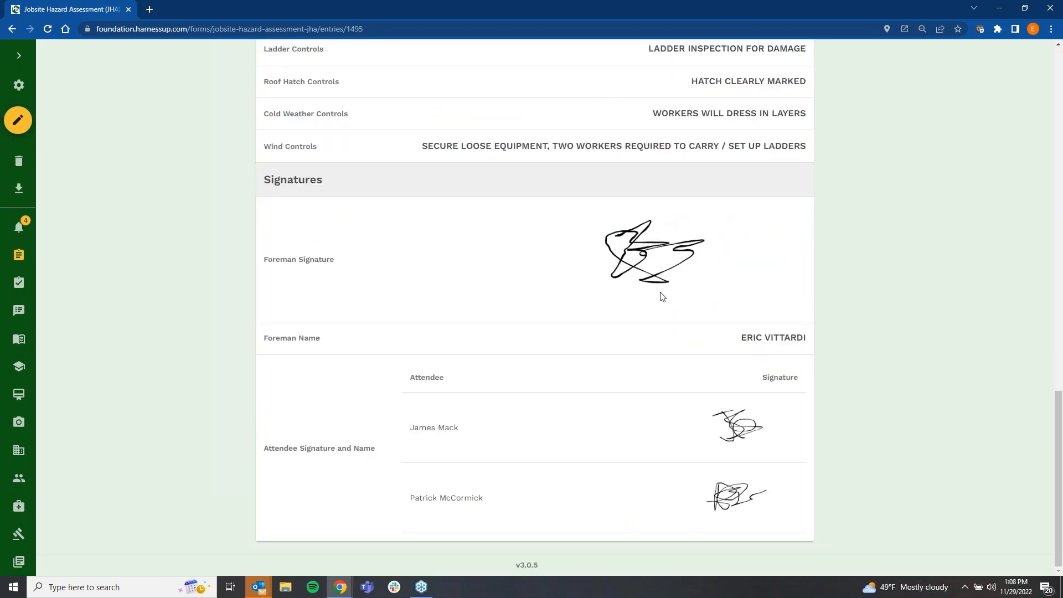
{"action": "scroll", "coordinate": [662, 293], "scroll_direction": "up", "scroll_amount": 15}
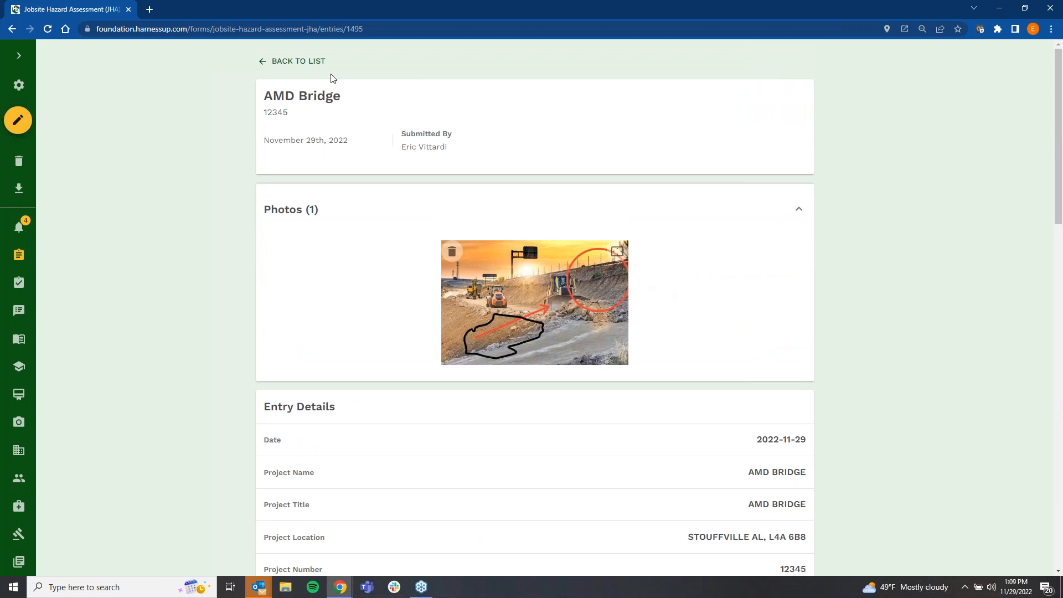
{"action": "left_click", "coordinate": [313, 68]}
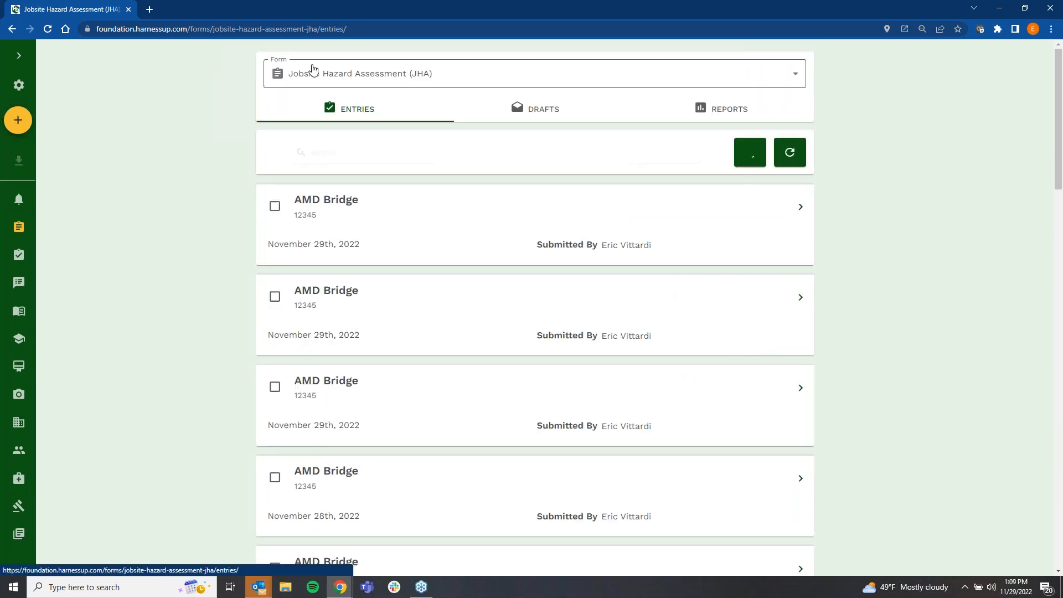
Step: Clear the filters on the JHA entries and switch the list to the Jobsite Safety Evaluation form
{"action": "left_click", "coordinate": [748, 162]}
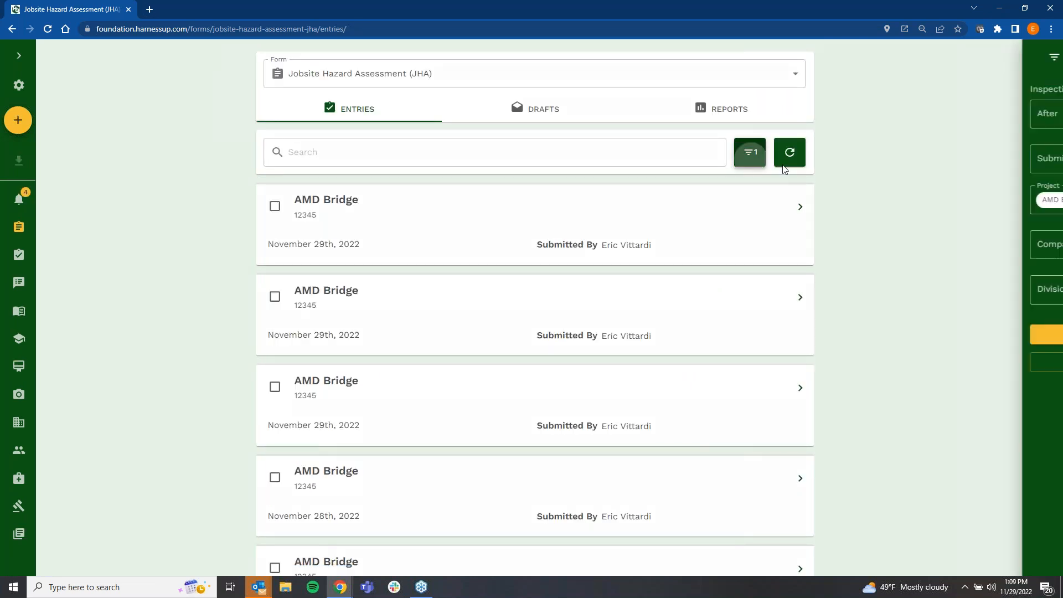
{"action": "left_click", "coordinate": [883, 362]}
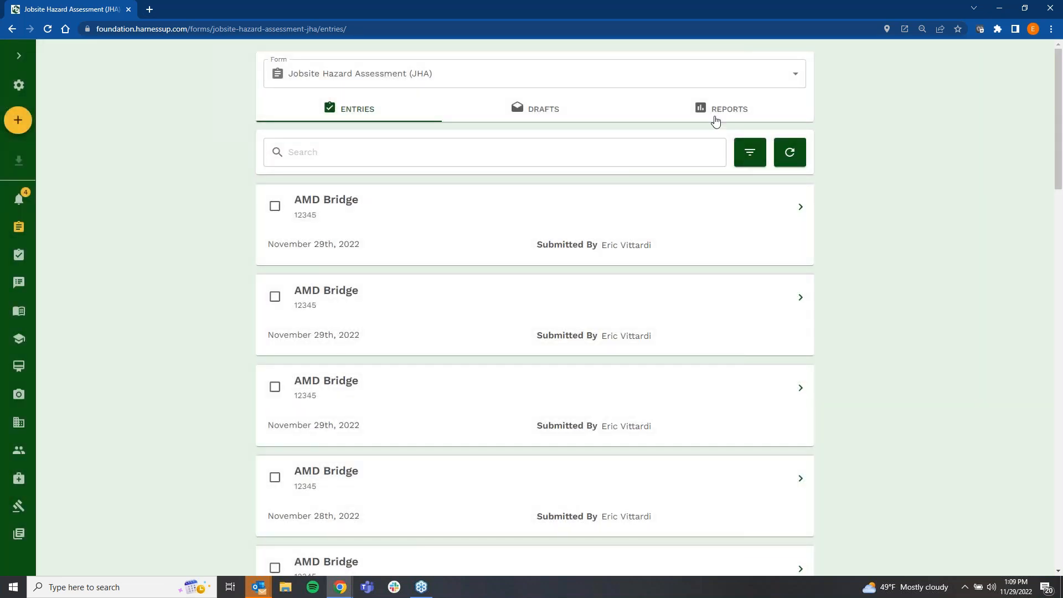
{"action": "left_click", "coordinate": [341, 84]}
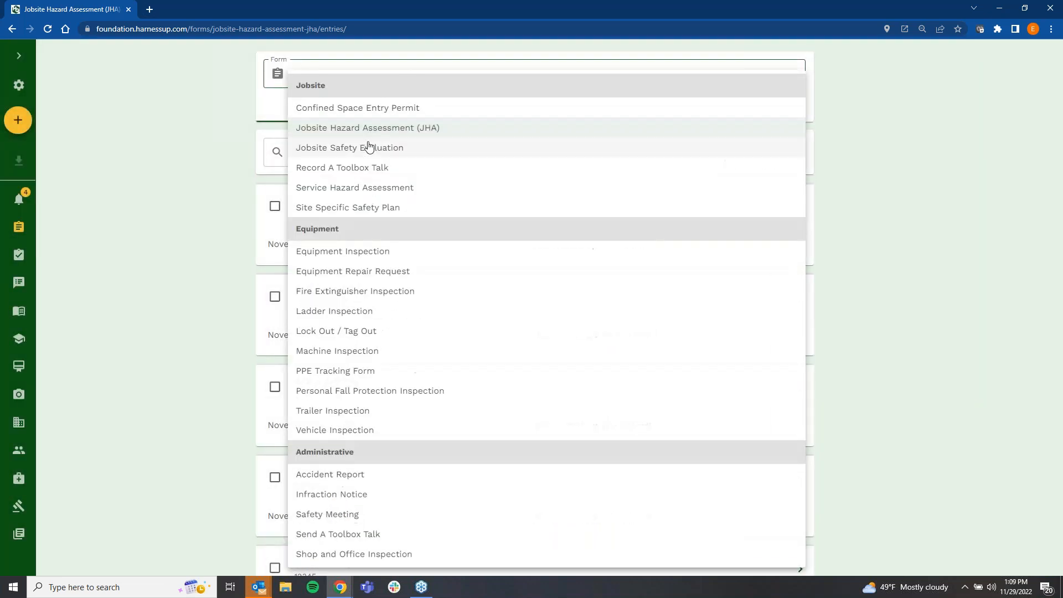
{"action": "left_click", "coordinate": [365, 148]}
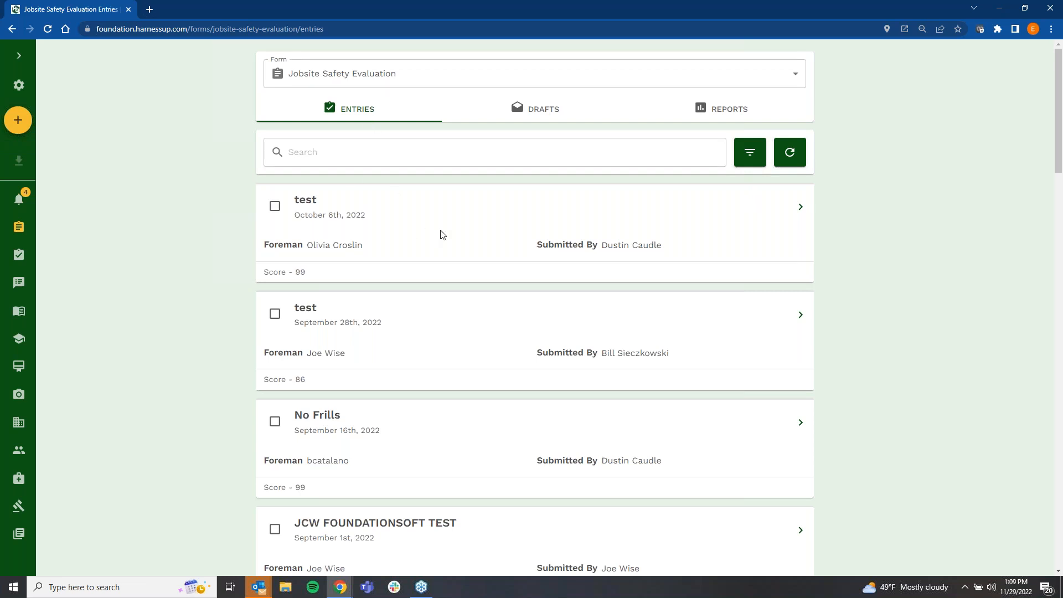
{"action": "left_click", "coordinate": [740, 155]}
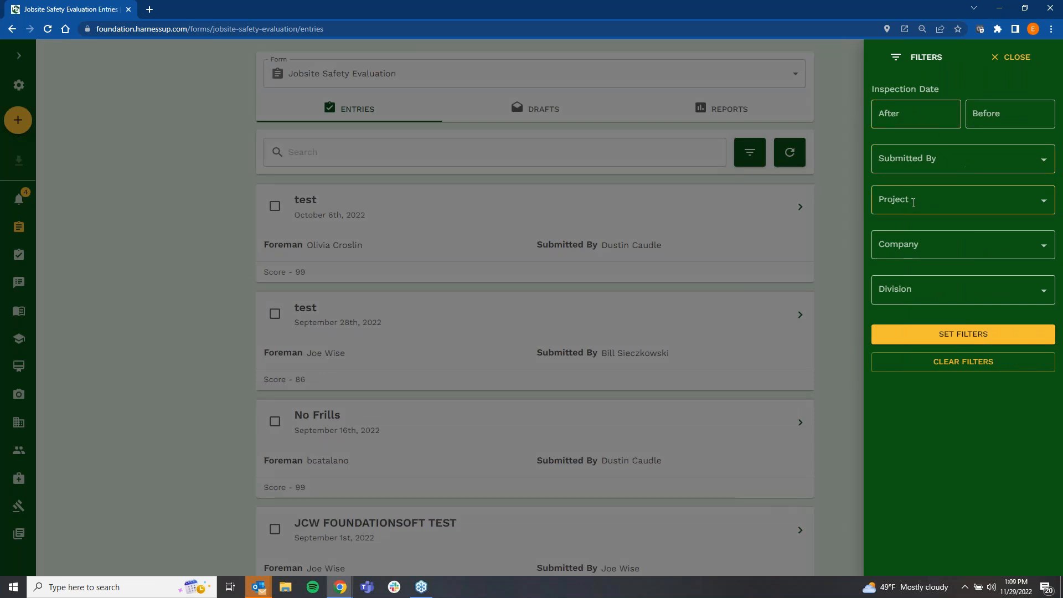
{"action": "left_click", "coordinate": [848, 209]}
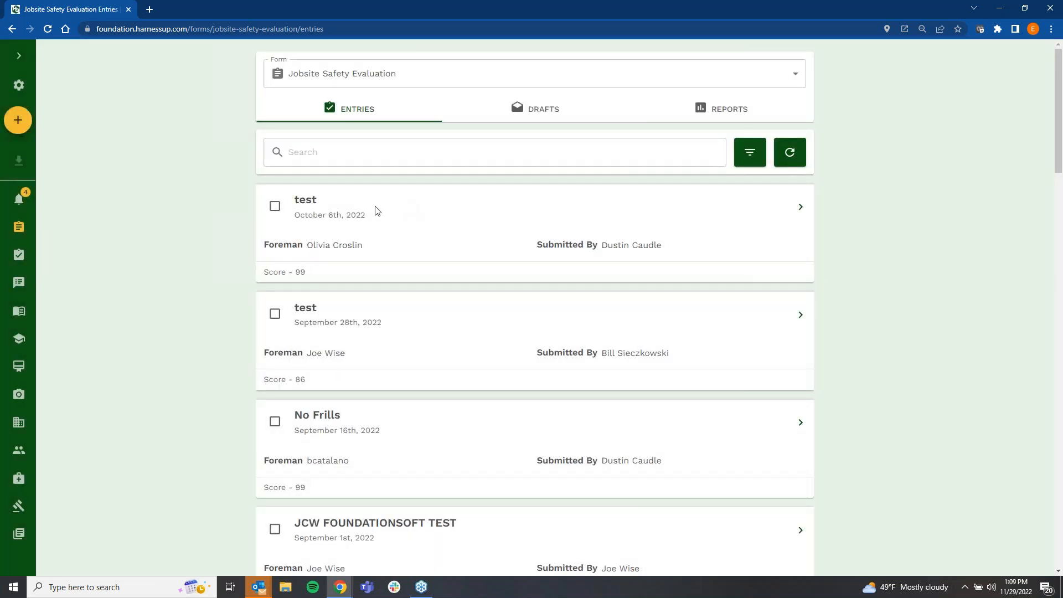
{"action": "left_click", "coordinate": [280, 207]}
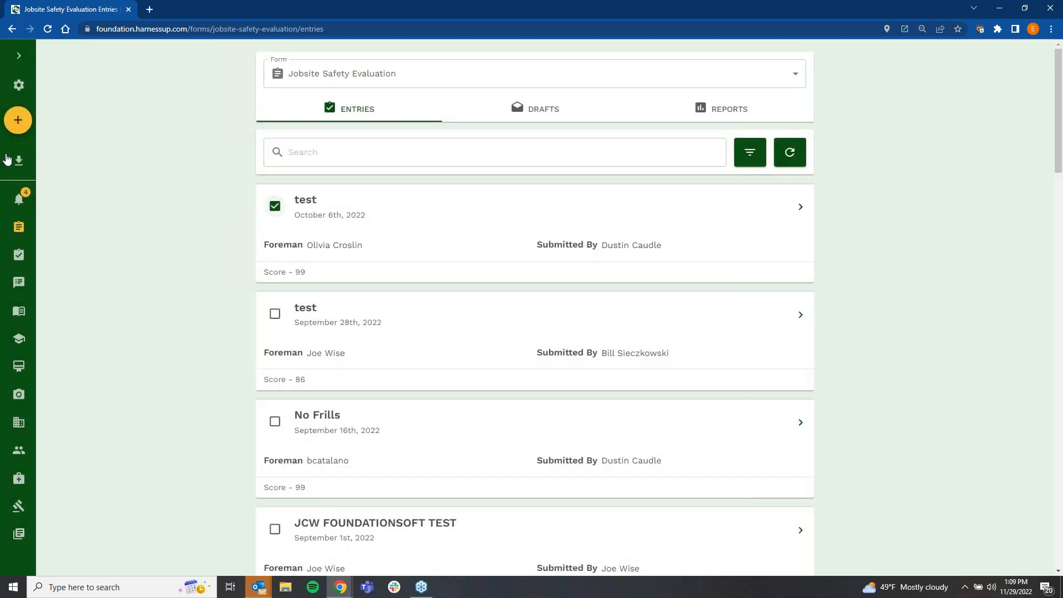
{"action": "left_click", "coordinate": [275, 212]}
Step: Start a new Jobsite Safety Evaluation for project Western Dental Lab - 00001 with material type Option 1, and continue to General Health and Safety
{"action": "left_click_drag", "start_coordinate": [28, 127], "coordinate": [18, 118]}
{"action": "left_click", "coordinate": [18, 119]}
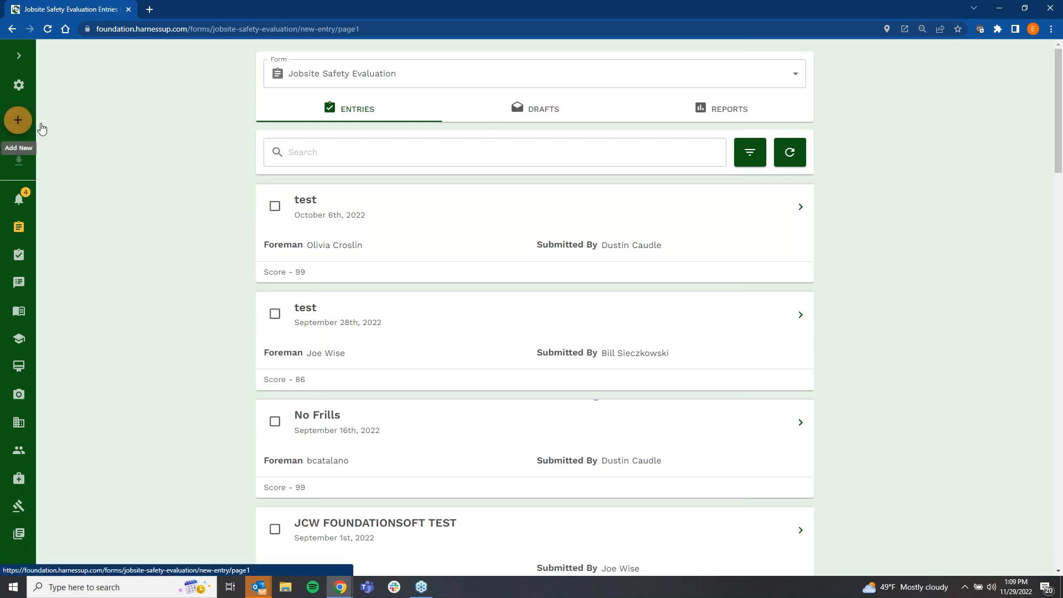
{"action": "left_click", "coordinate": [388, 150]}
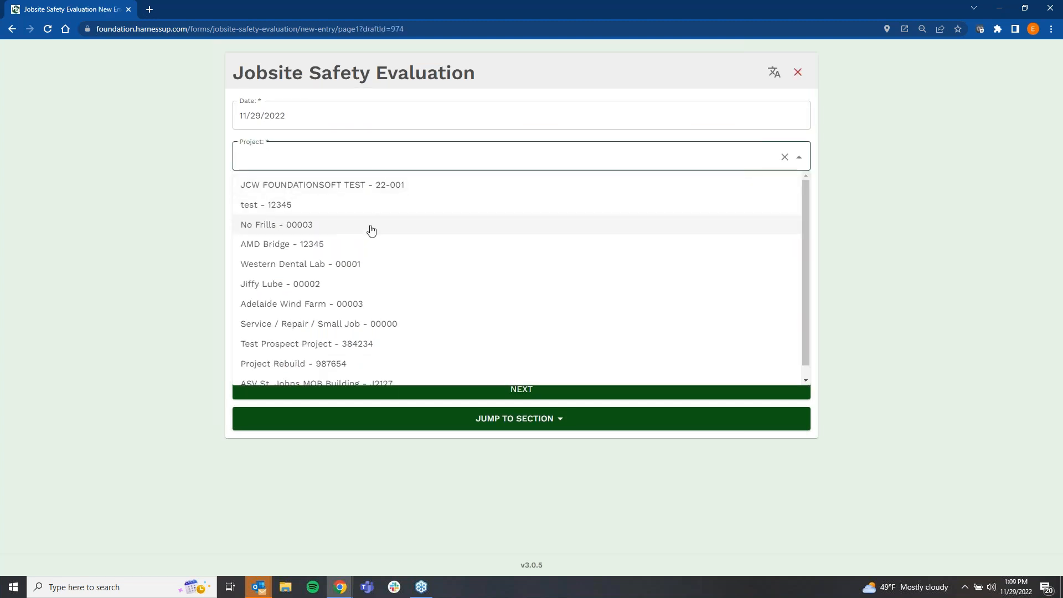
{"action": "left_click", "coordinate": [372, 266]}
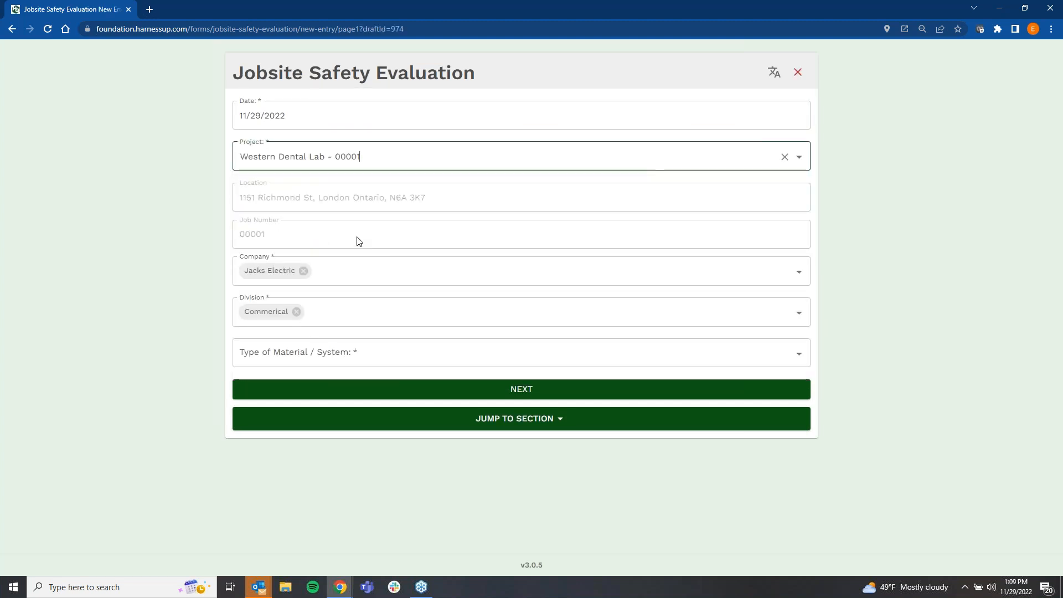
{"action": "left_click", "coordinate": [347, 345]}
{"action": "left_click", "coordinate": [337, 382]}
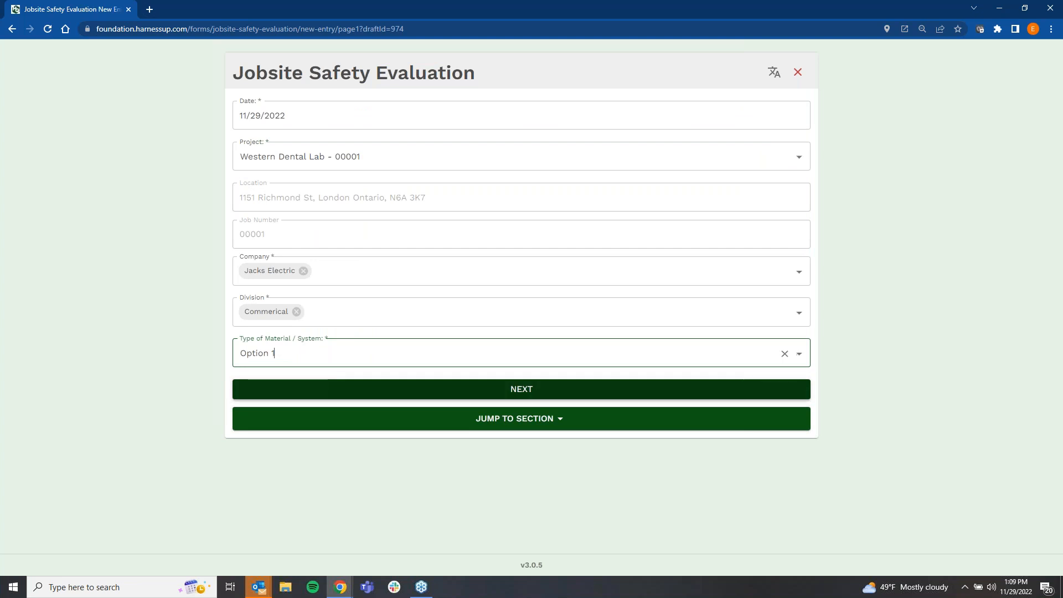
{"action": "left_click", "coordinate": [364, 389]}
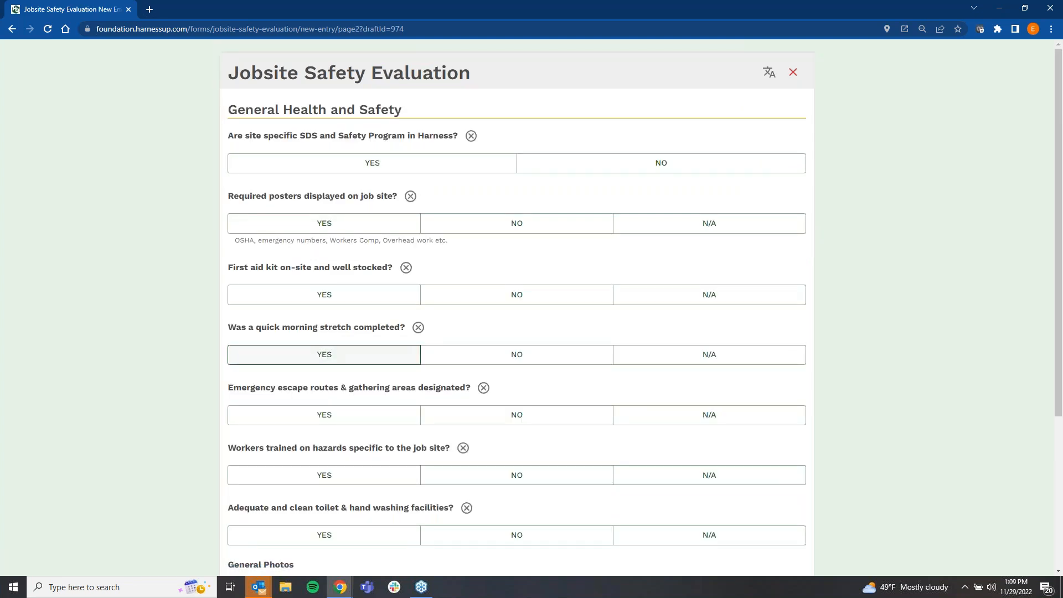
Step: Answer Yes for the SDS and Safety Program, required posters, morning stretch and escape routes, and No for the stocked first aid kit
{"action": "left_click", "coordinate": [391, 174]}
{"action": "left_click", "coordinate": [370, 226]}
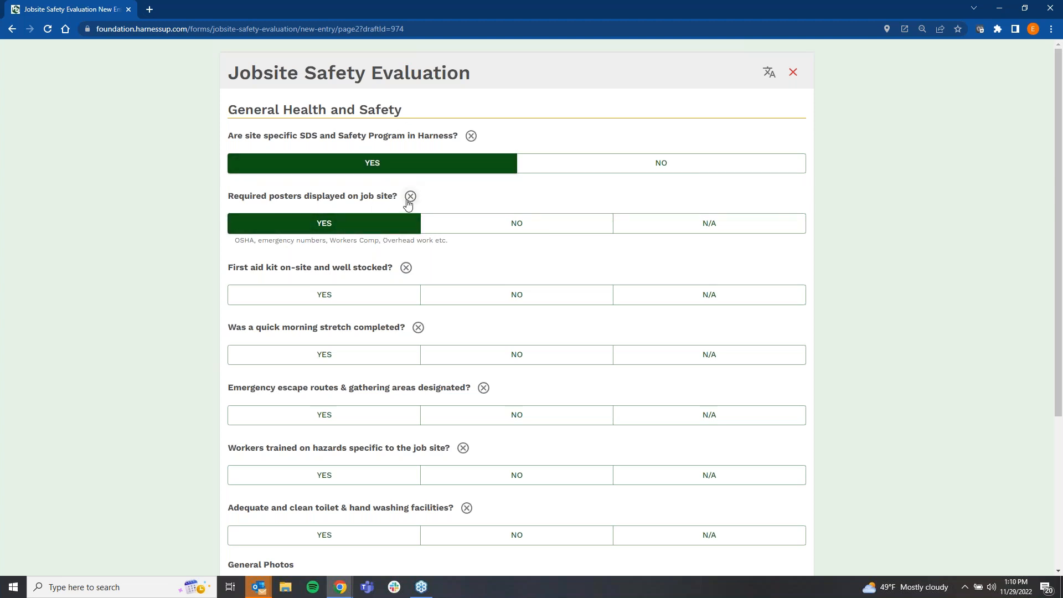
{"action": "left_click", "coordinate": [355, 356]}
{"action": "left_click", "coordinate": [349, 417]}
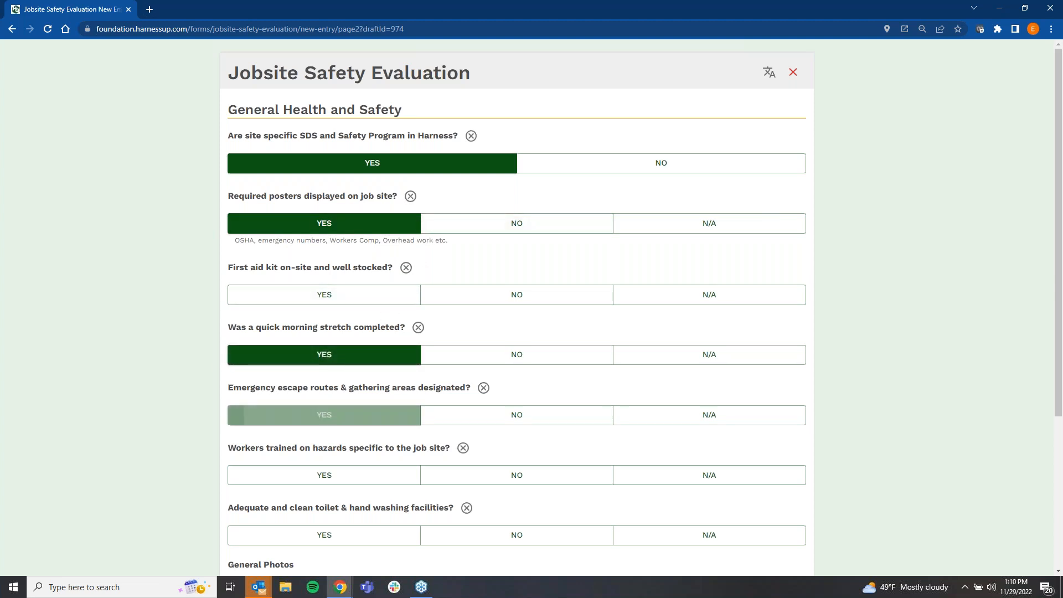
{"action": "left_click", "coordinate": [478, 295]}
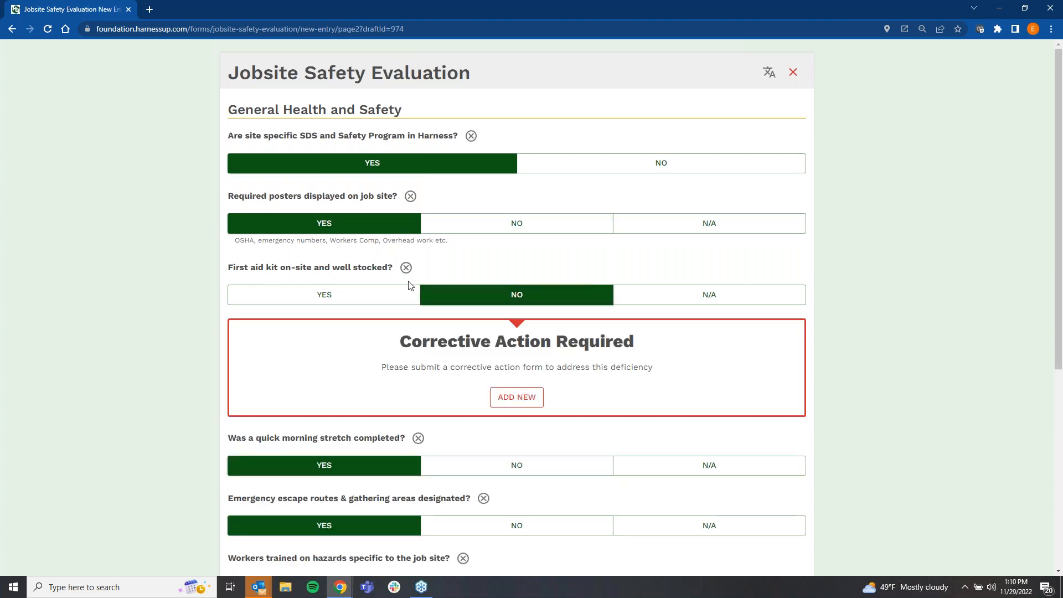
Step: Add a corrective action for the first aid kit question with the deficiency "First aid kit not on site"
{"action": "left_click", "coordinate": [517, 397]}
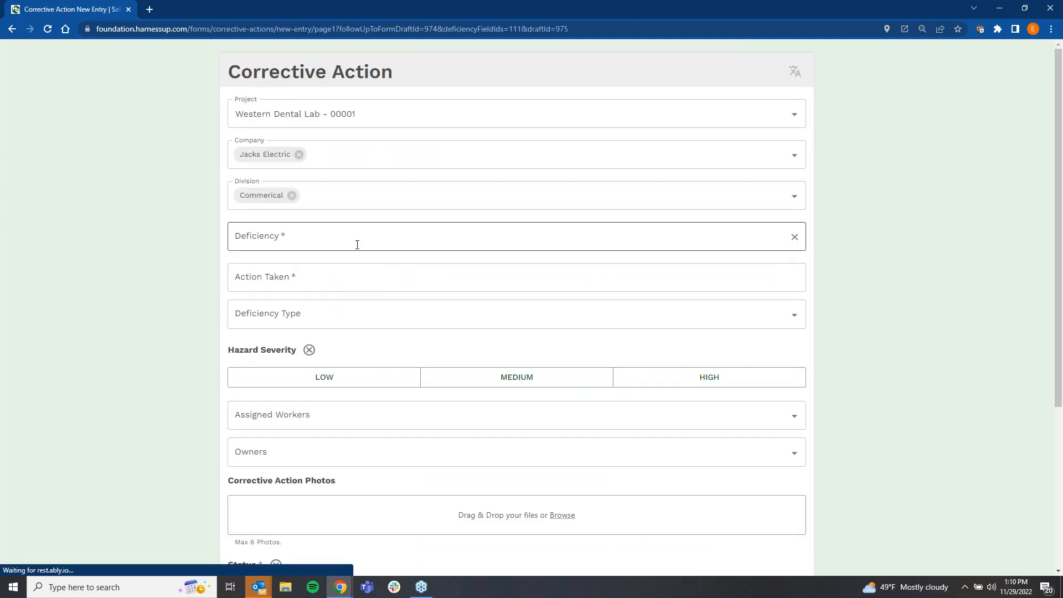
{"action": "left_click", "coordinate": [357, 242]}
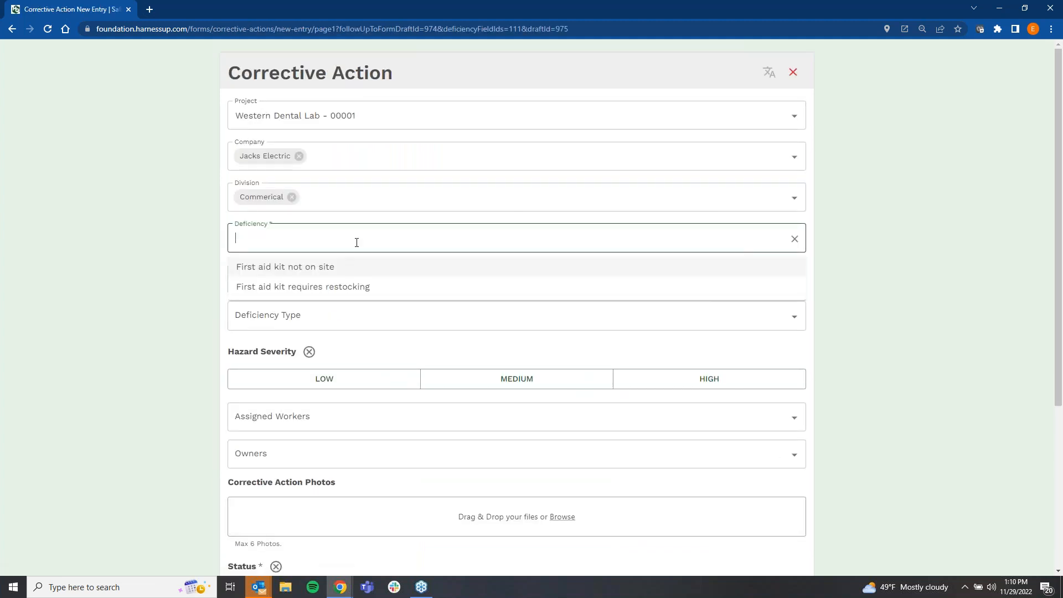
{"action": "left_click", "coordinate": [344, 271]}
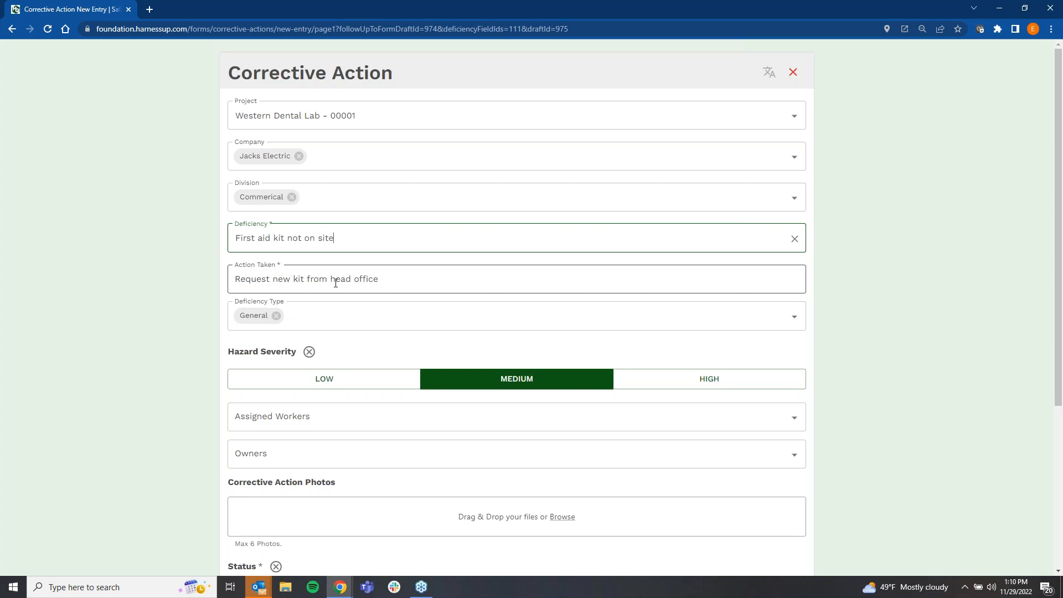
Step: Assign a worker to the corrective action and choose a different person as its owner
{"action": "scroll", "coordinate": [512, 366], "scroll_direction": "down", "scroll_amount": 3}
{"action": "left_click", "coordinate": [334, 253]}
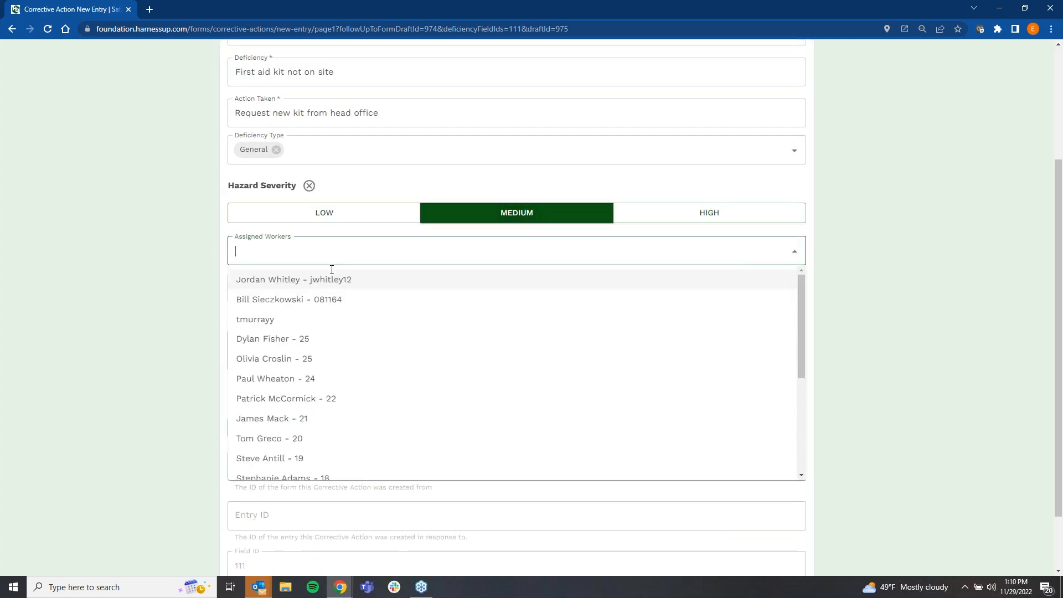
{"action": "left_click", "coordinate": [323, 379]}
{"action": "left_click", "coordinate": [305, 291]}
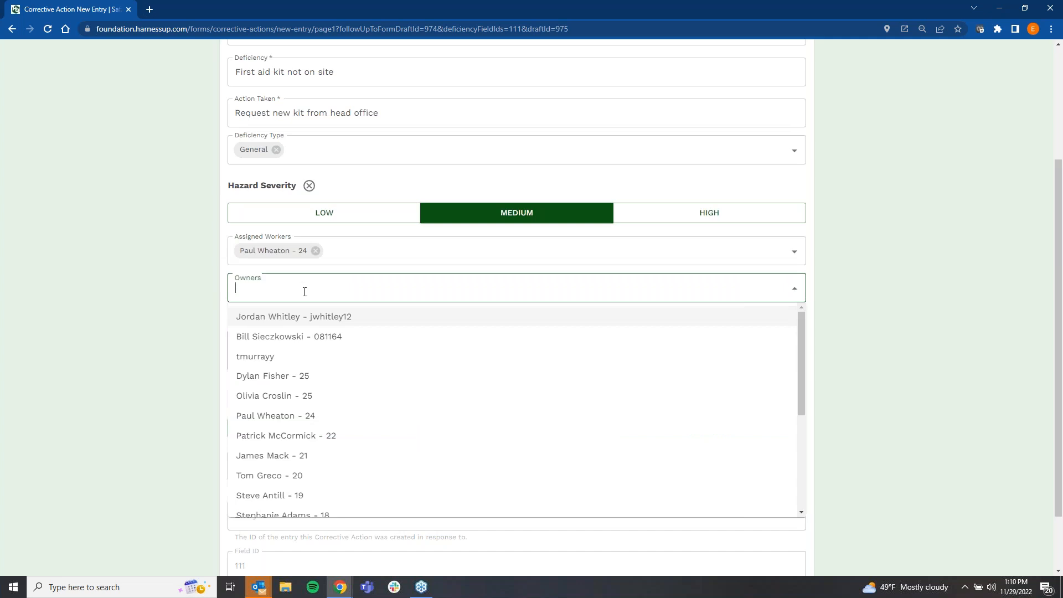
{"action": "left_click", "coordinate": [315, 380]}
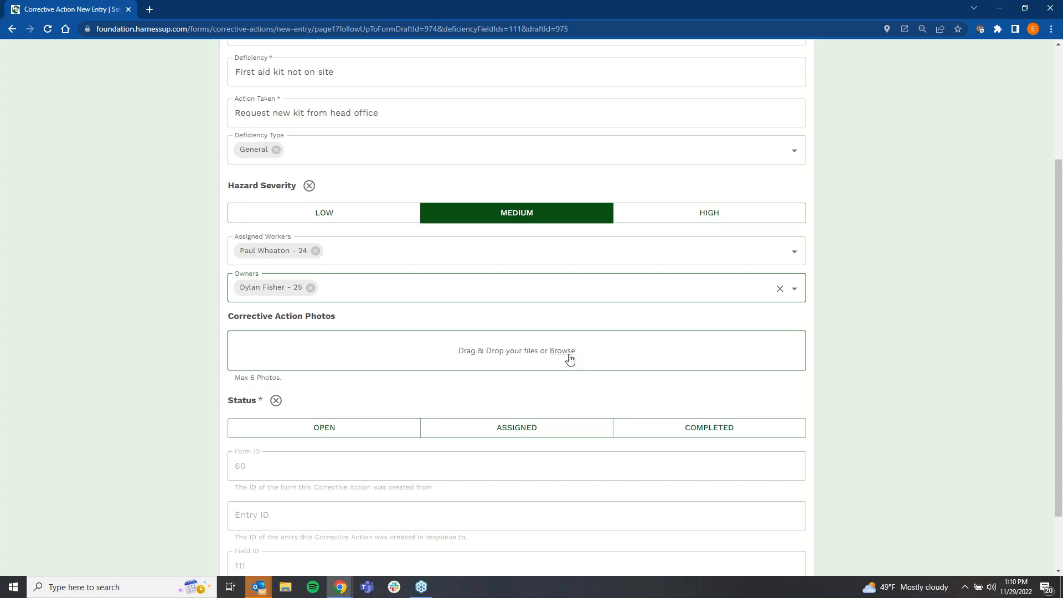
Step: Set the corrective action's status to Assigned with due date 11/30/2022, and return to the Jobsite Safety Evaluation
{"action": "scroll", "coordinate": [560, 357], "scroll_direction": "down", "scroll_amount": 2}
{"action": "left_click", "coordinate": [548, 354]}
{"action": "left_click", "coordinate": [321, 393]}
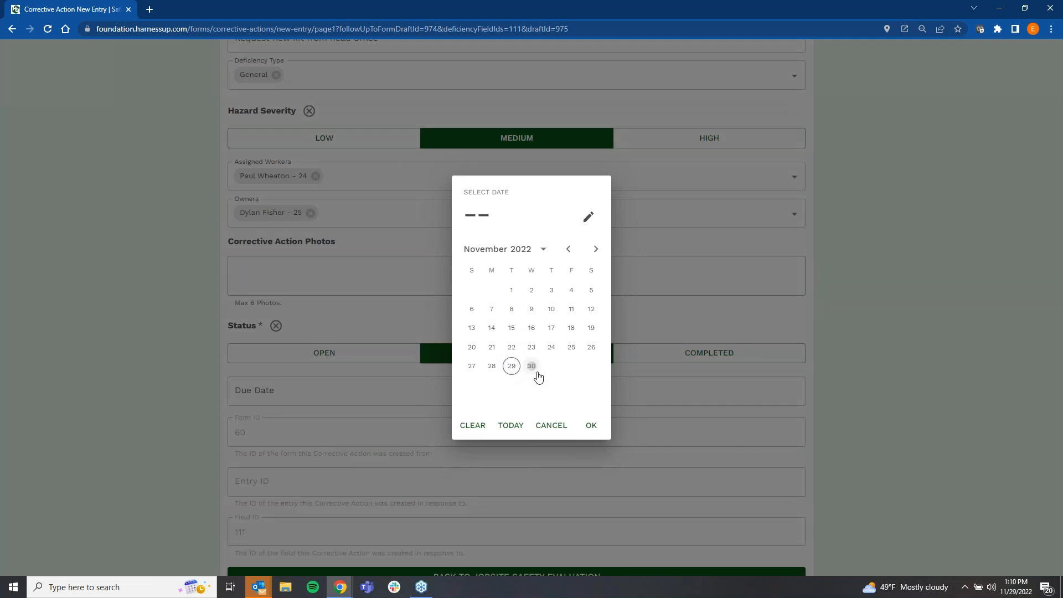
{"action": "left_click", "coordinate": [530, 367]}
{"action": "left_click", "coordinate": [591, 426]}
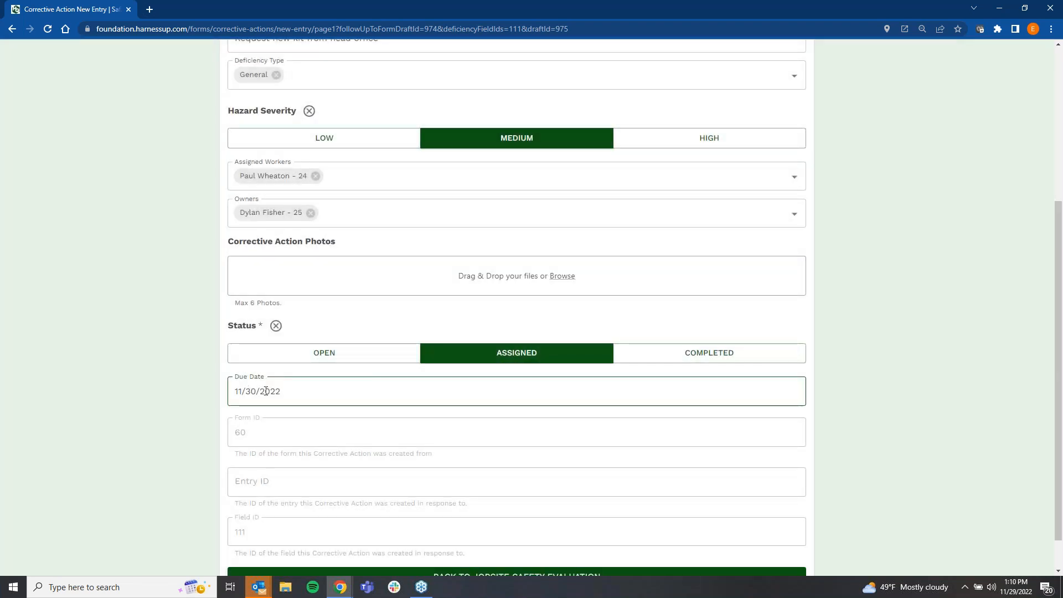
{"action": "scroll", "coordinate": [554, 423], "scroll_direction": "down", "scroll_amount": 1}
{"action": "left_click", "coordinate": [584, 535]}
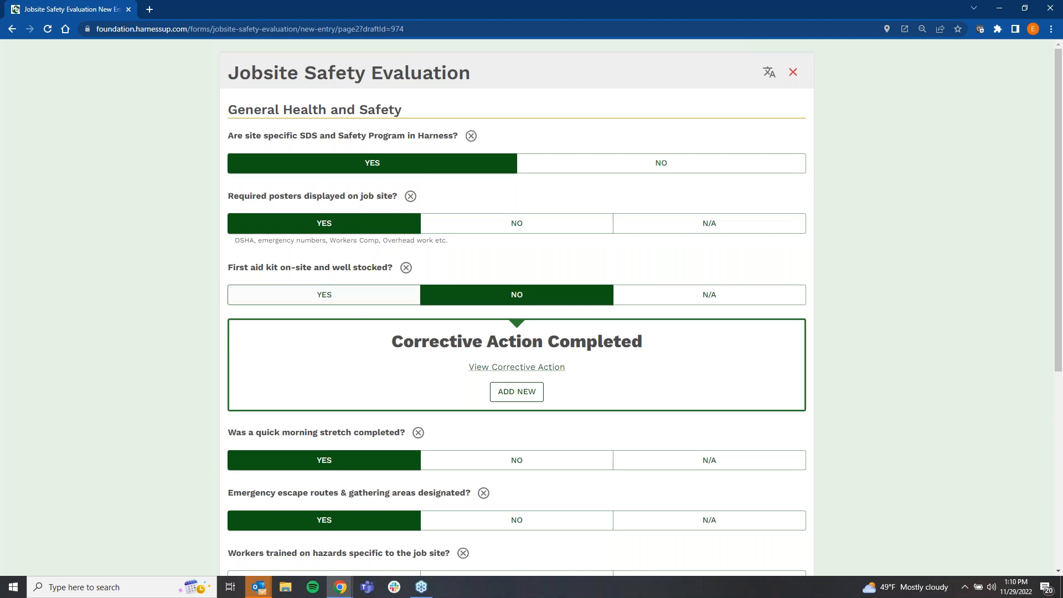
Step: Answer Yes to the questions on workers' site-specific hazard training and on clean toilet and hand washing facilities
{"action": "scroll", "coordinate": [398, 336], "scroll_direction": "down", "scroll_amount": 4}
{"action": "left_click", "coordinate": [387, 359]}
{"action": "left_click", "coordinate": [368, 421]}
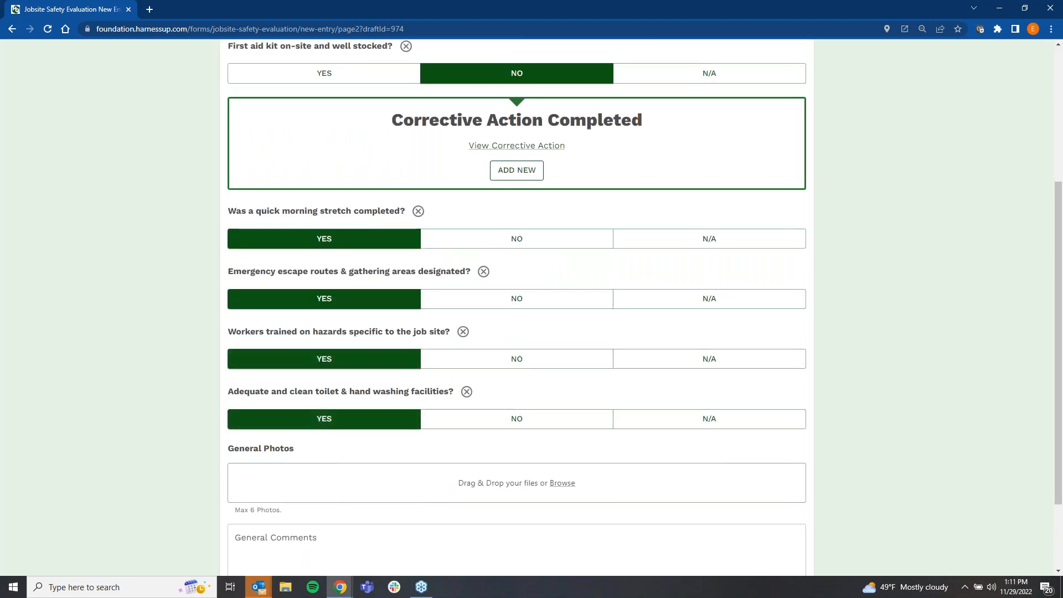
Step: Look over the rest of the General Health and Safety page, and exit the evaluation while saving it
{"action": "scroll", "coordinate": [456, 375], "scroll_direction": "down", "scroll_amount": 2}
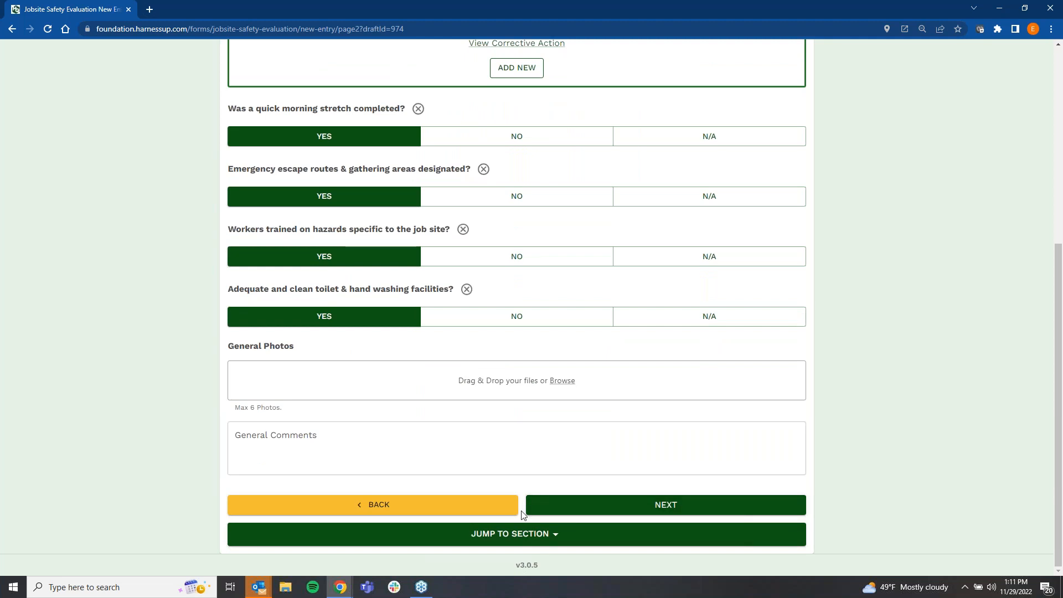
{"action": "scroll", "coordinate": [617, 404], "scroll_direction": "up", "scroll_amount": 6}
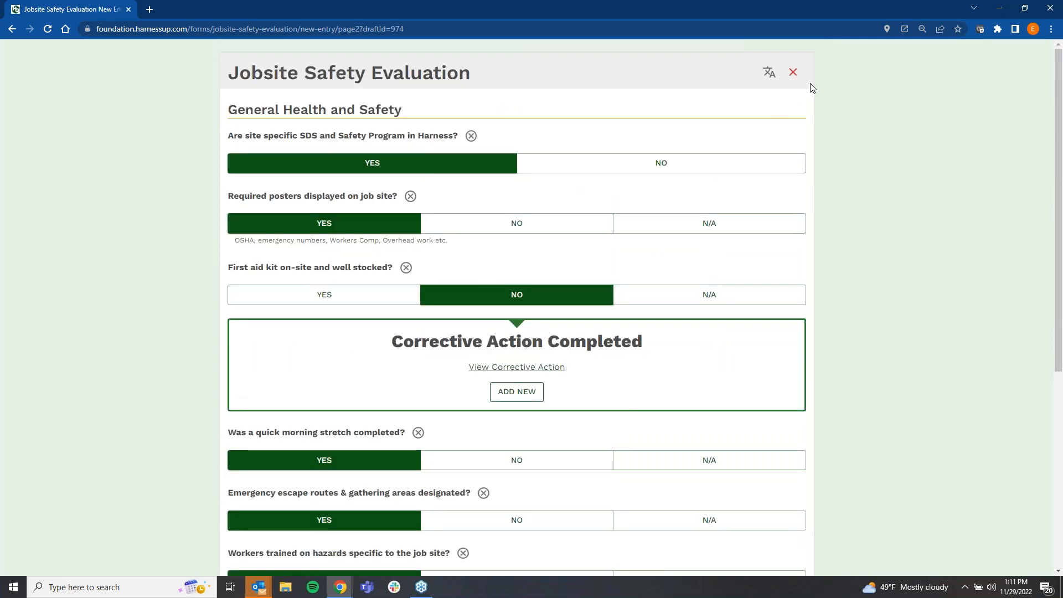
{"action": "left_click", "coordinate": [795, 73]}
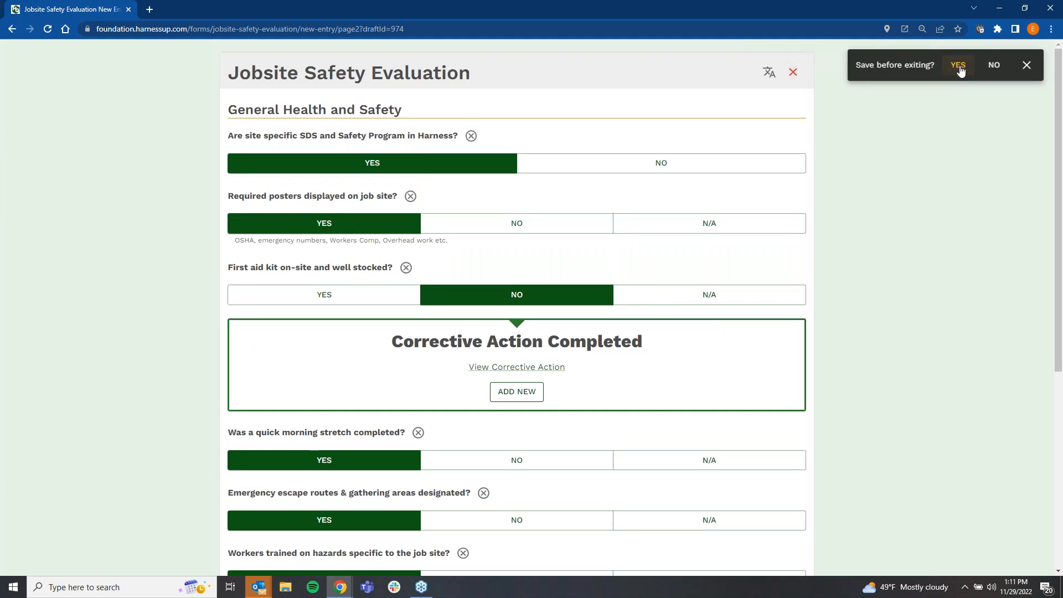
{"action": "left_click", "coordinate": [962, 65]}
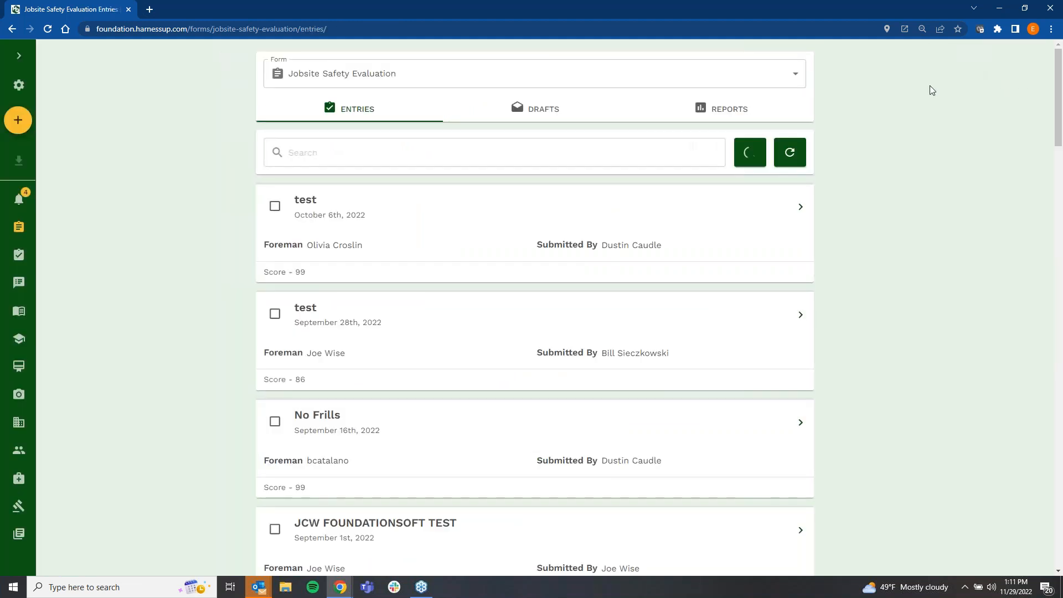
Step: Open the Corrective Actions list and examine its available filters, including the severity options, leaving the filters as they are
{"action": "left_click", "coordinate": [17, 257]}
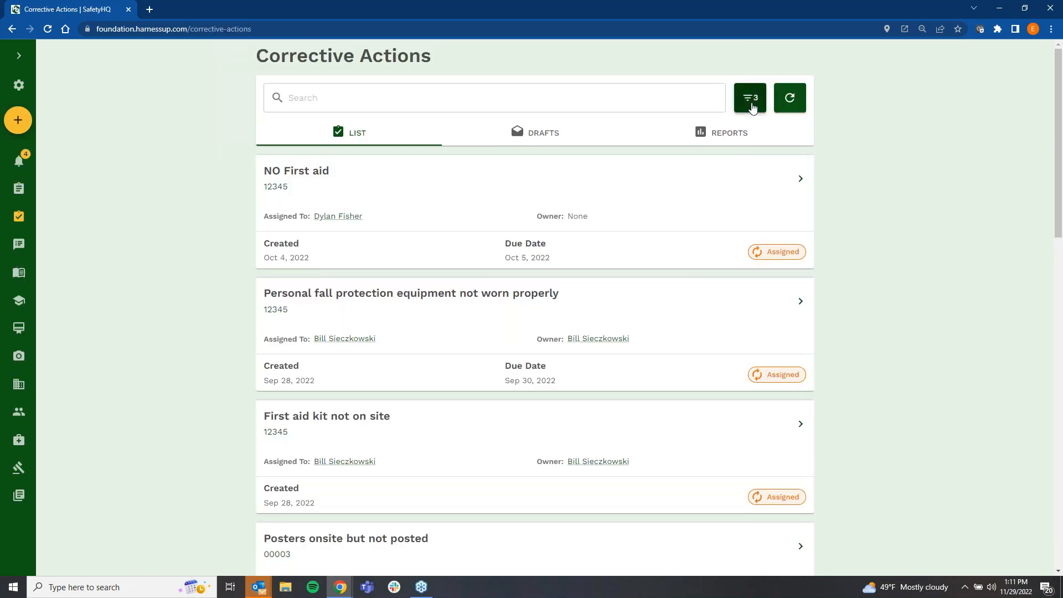
{"action": "left_click", "coordinate": [751, 106]}
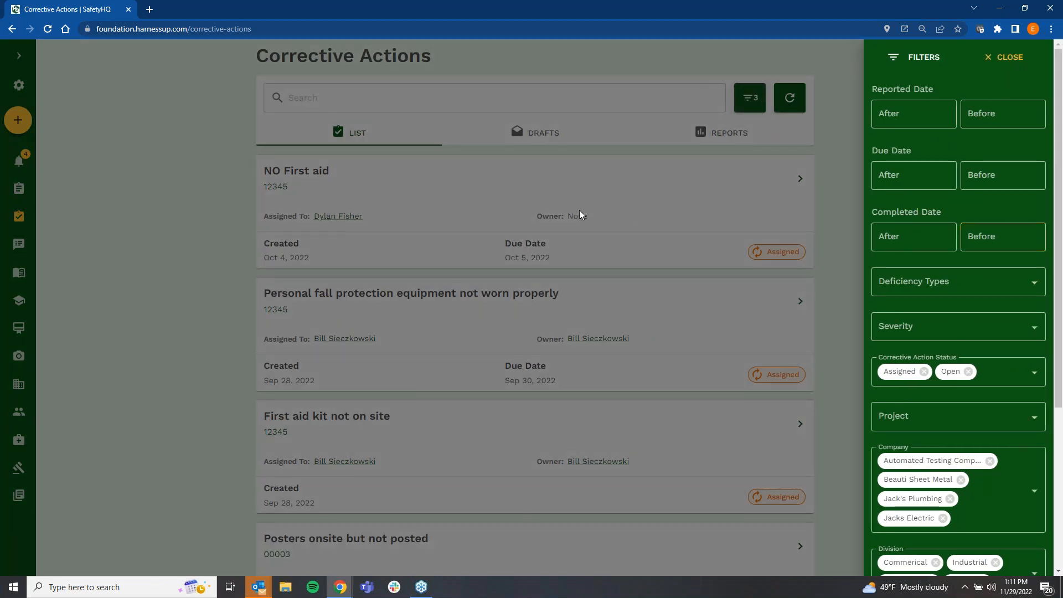
{"action": "scroll", "coordinate": [913, 300], "scroll_direction": "down", "scroll_amount": 2}
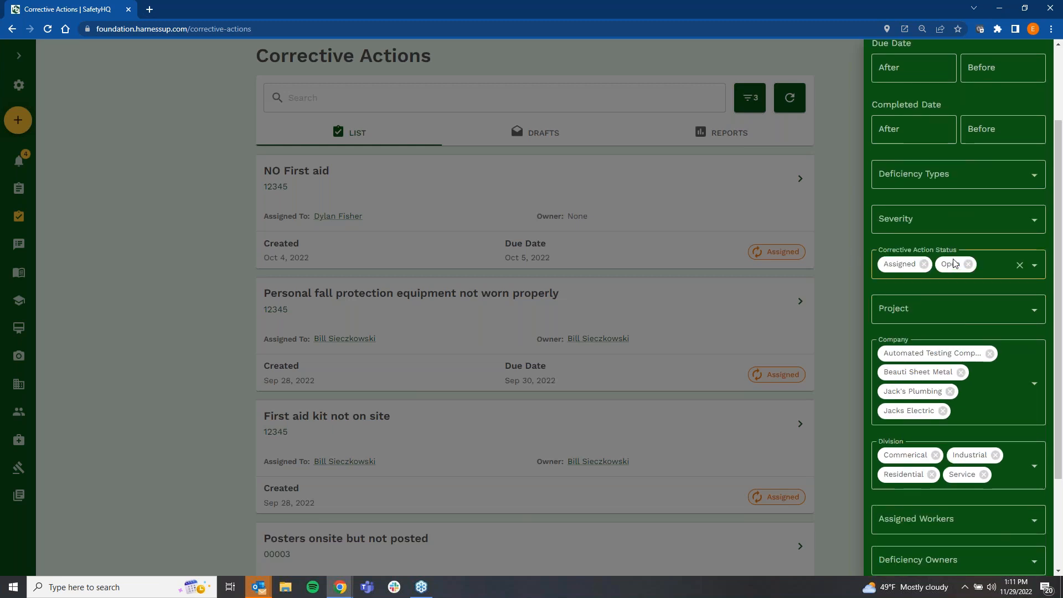
{"action": "scroll", "coordinate": [942, 266], "scroll_direction": "up", "scroll_amount": 1}
{"action": "left_click", "coordinate": [924, 270]}
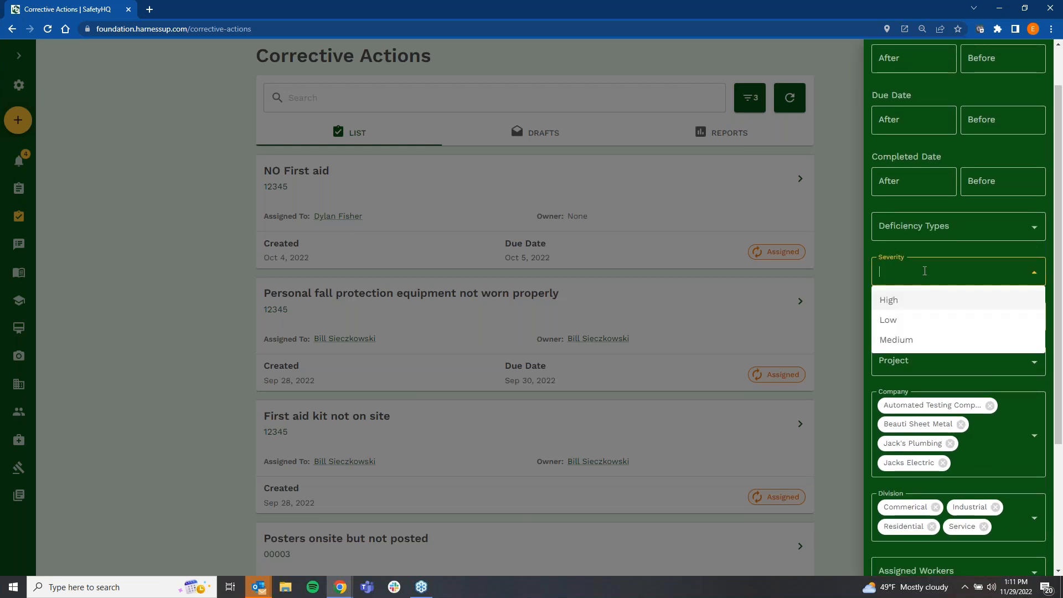
{"action": "left_click", "coordinate": [924, 271]}
{"action": "scroll", "coordinate": [922, 301], "scroll_direction": "down", "scroll_amount": 3}
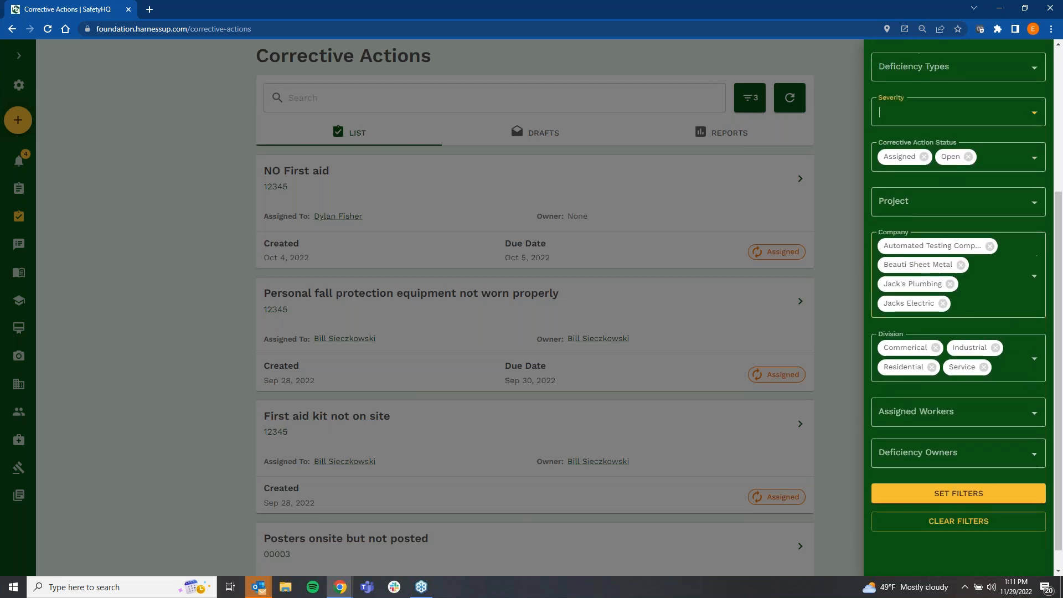
{"action": "scroll", "coordinate": [905, 297], "scroll_direction": "up", "scroll_amount": 4}
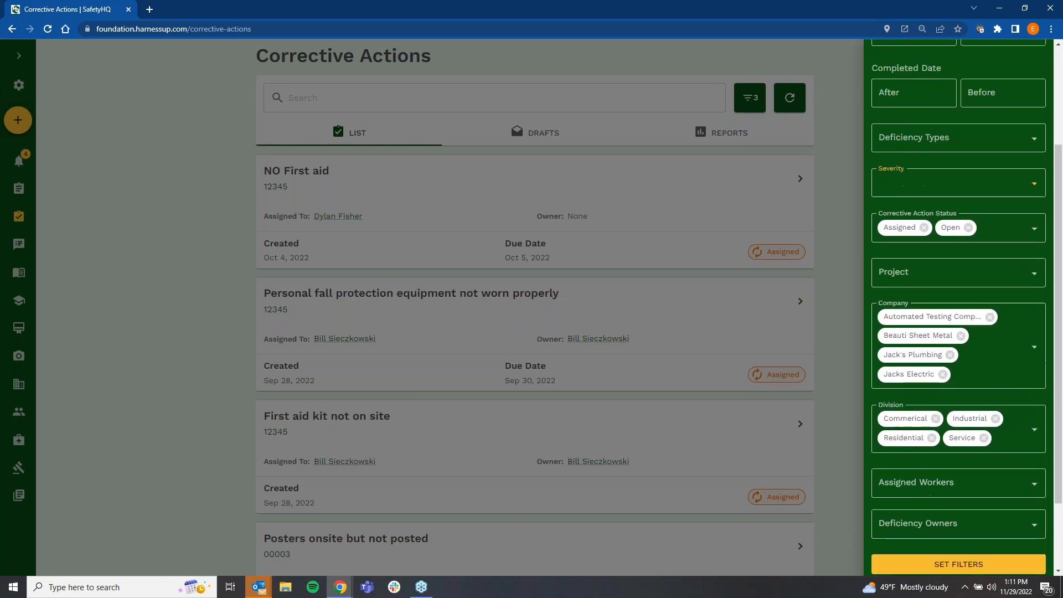
{"action": "left_click", "coordinate": [842, 164]}
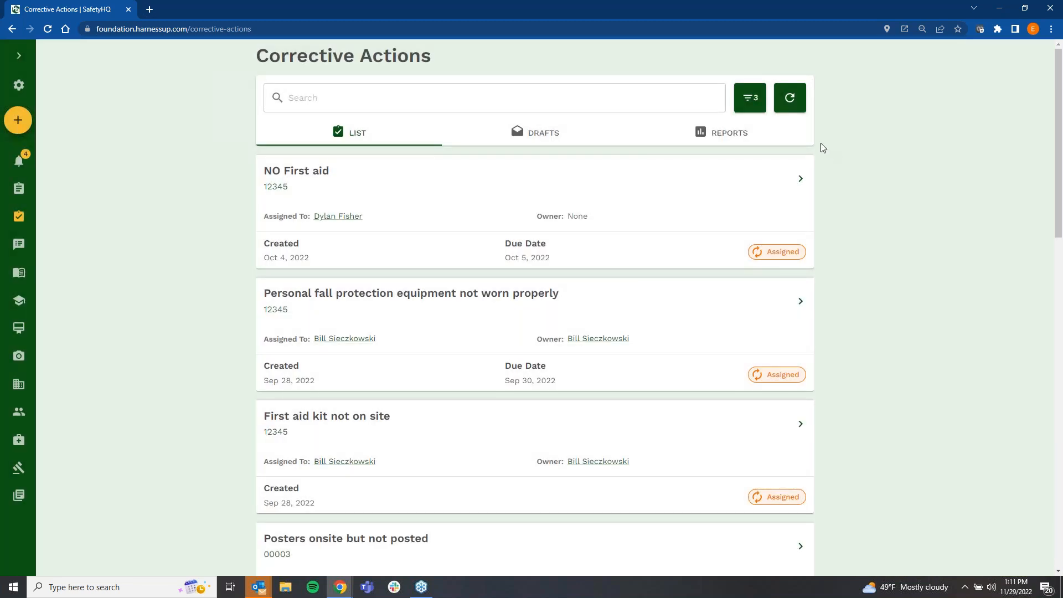
Step: Open the Corrective Action Reports and set their date range to This Year
{"action": "left_click", "coordinate": [723, 134]}
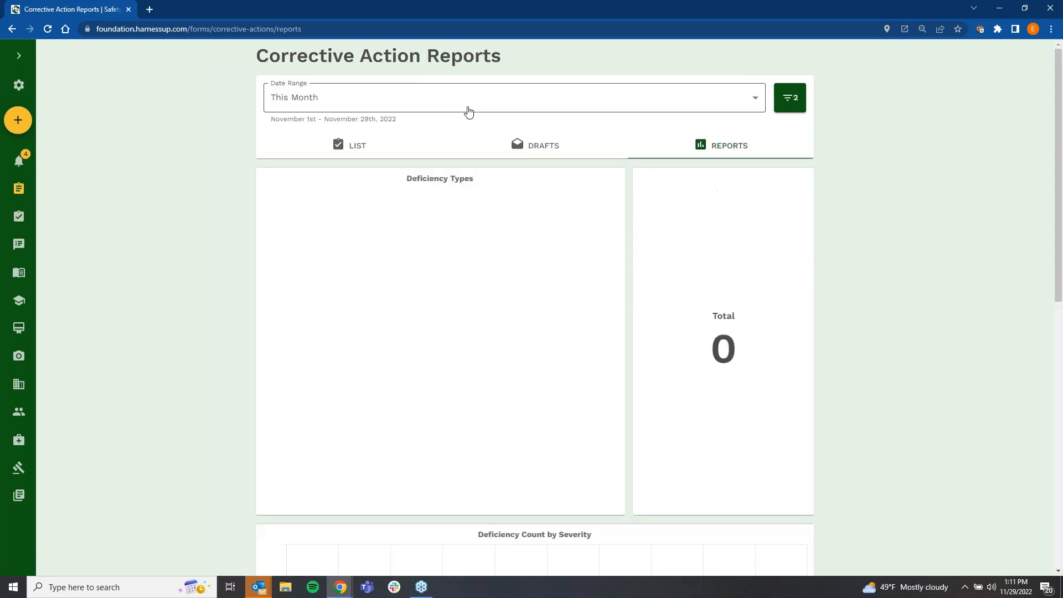
{"action": "left_click", "coordinate": [464, 106]}
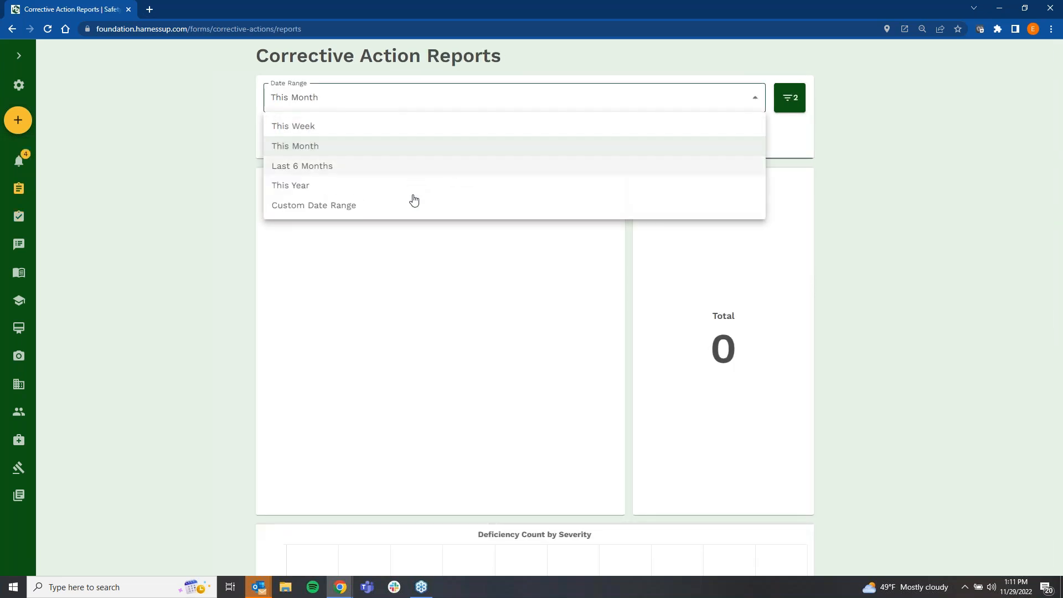
{"action": "double_click", "coordinate": [413, 202]}
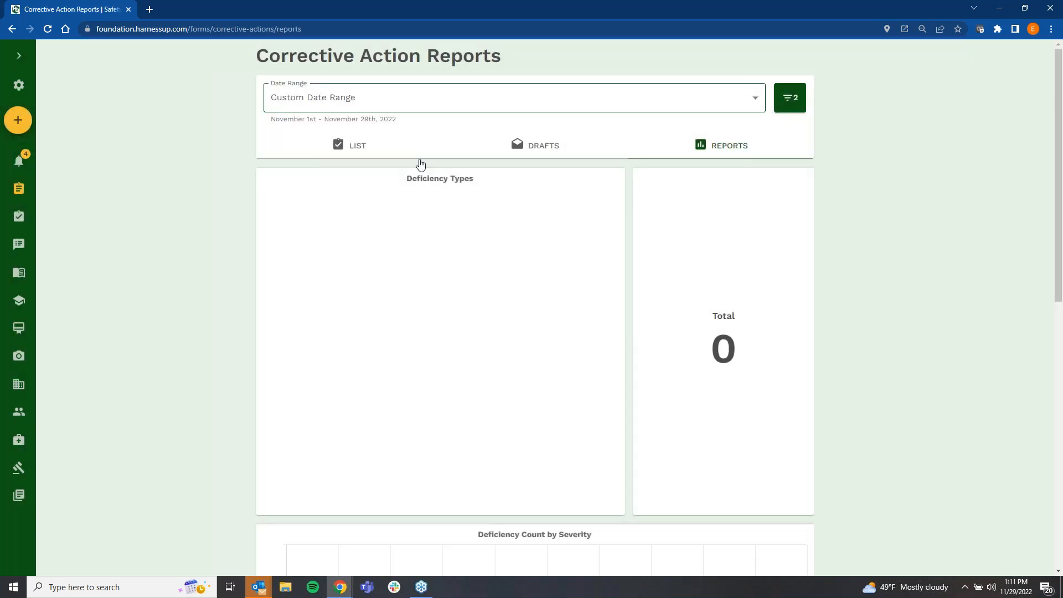
{"action": "left_click", "coordinate": [425, 106]}
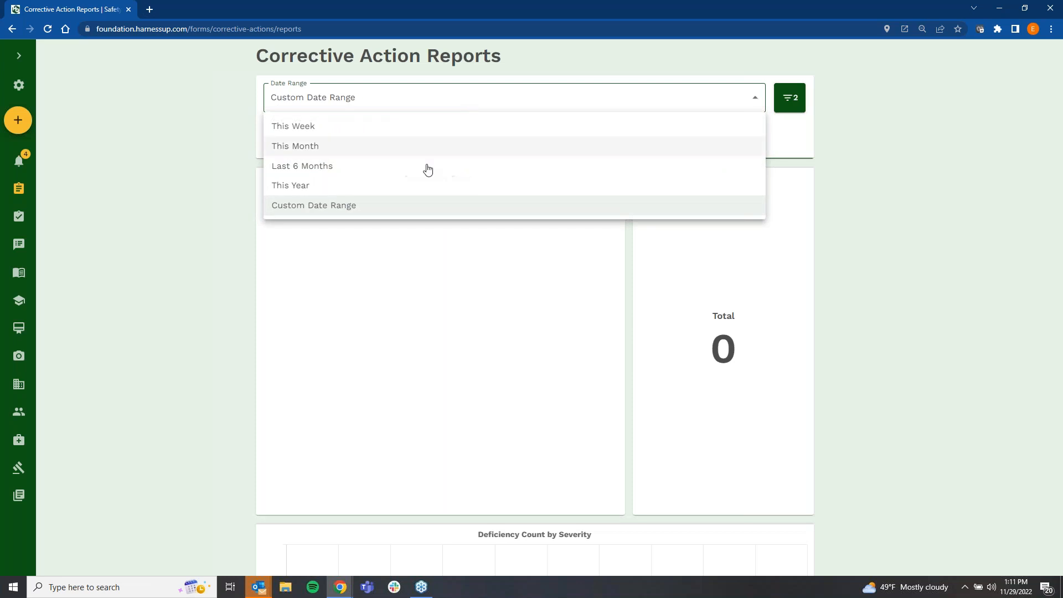
{"action": "left_click", "coordinate": [404, 189]}
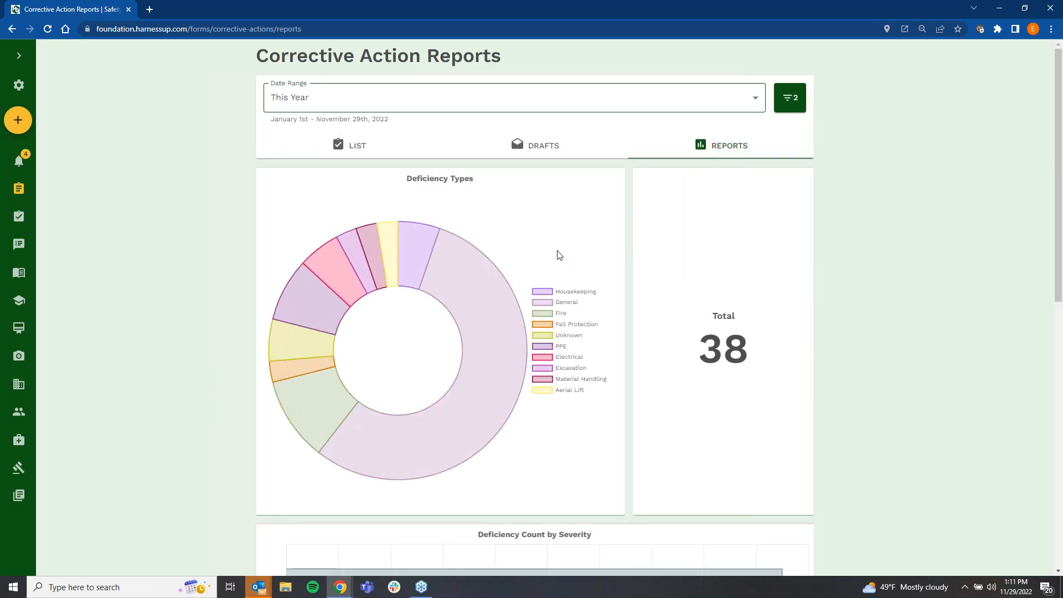
Step: Look over the corrective action charts for deficiency types, severity and count over time, and inspect the report filters
{"action": "scroll", "coordinate": [560, 255], "scroll_direction": "down", "scroll_amount": 10}
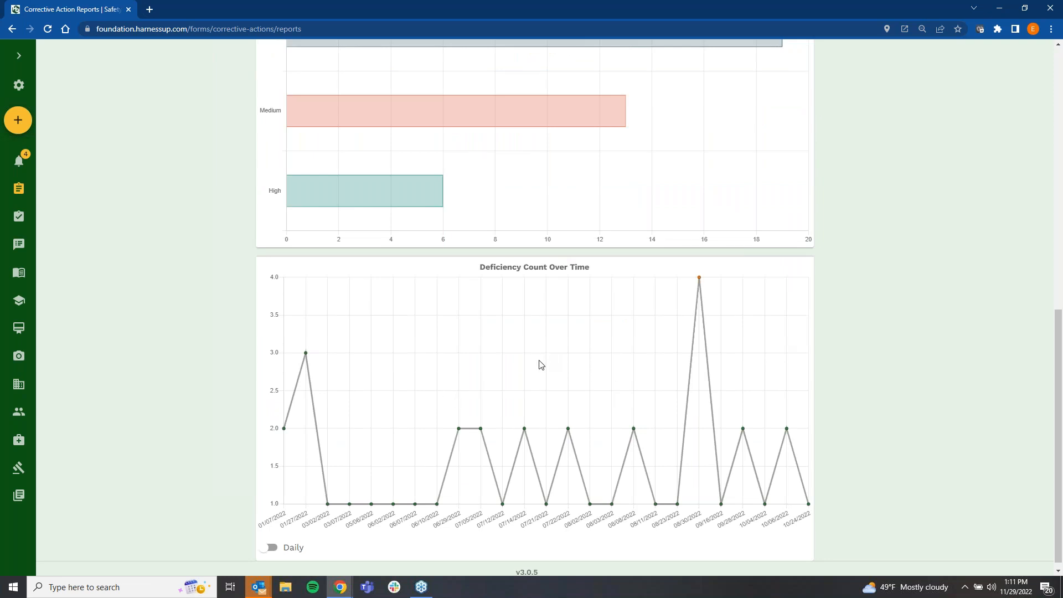
{"action": "scroll", "coordinate": [541, 365], "scroll_direction": "up", "scroll_amount": 8}
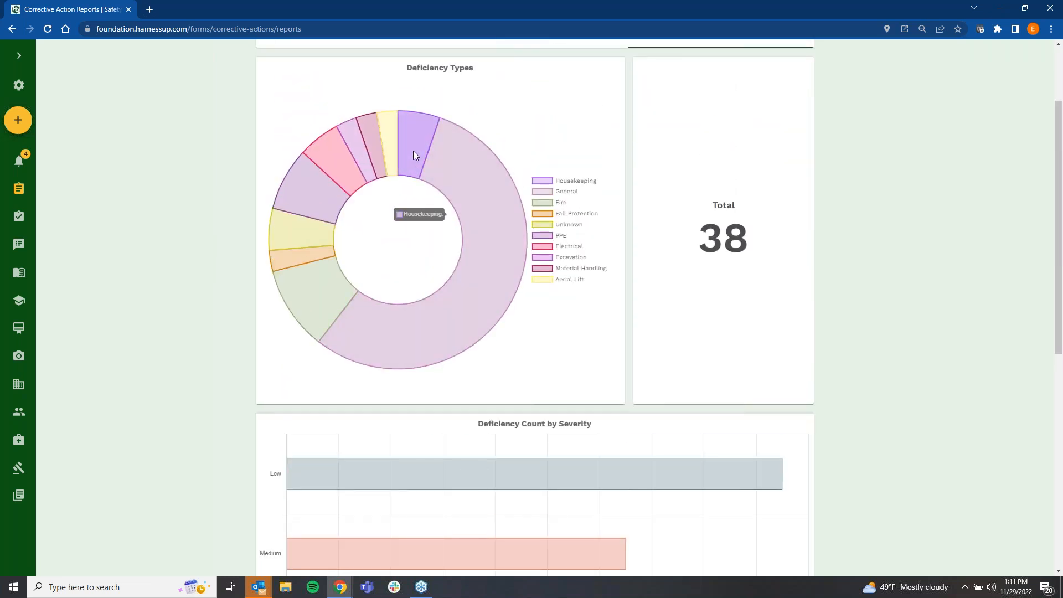
{"action": "scroll", "coordinate": [565, 240], "scroll_direction": "up", "scroll_amount": 2}
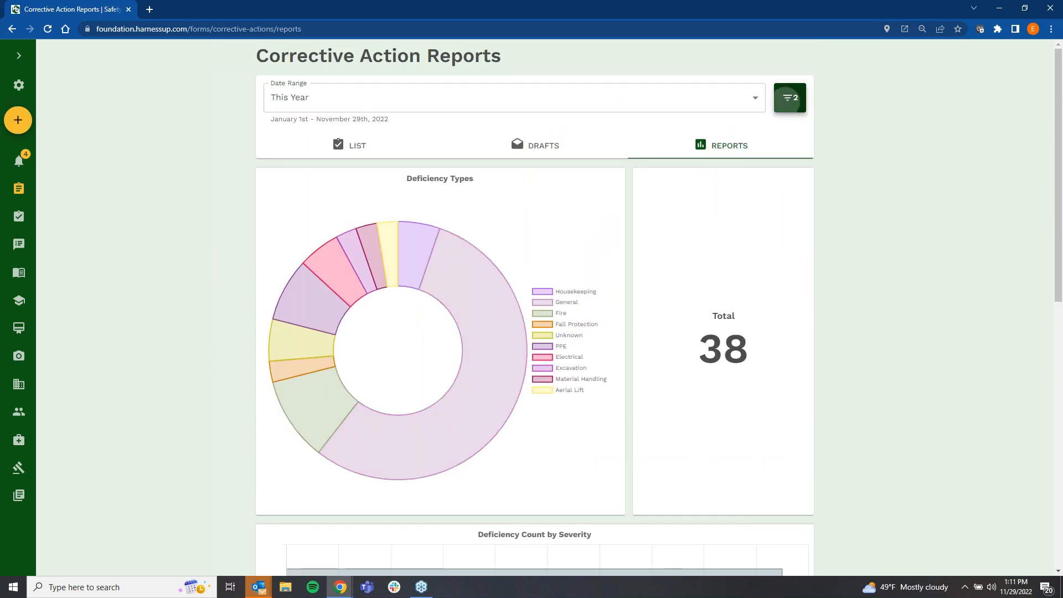
{"action": "left_click", "coordinate": [790, 98]}
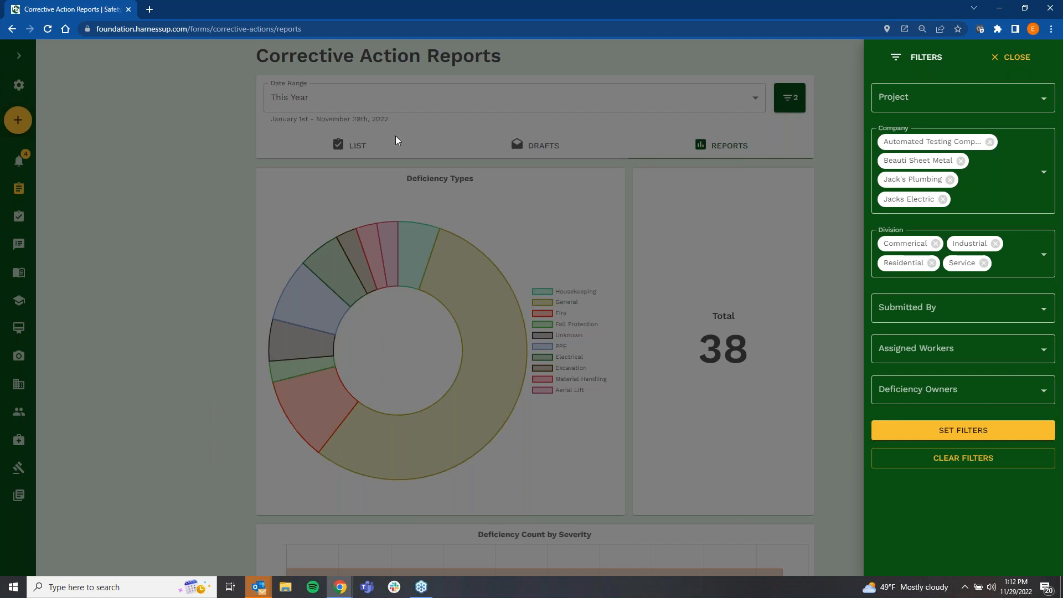
{"action": "left_click", "coordinate": [171, 189]}
Step: Go to the forms, select the Equipment Inspection form and start a new entry
{"action": "left_click", "coordinate": [25, 192]}
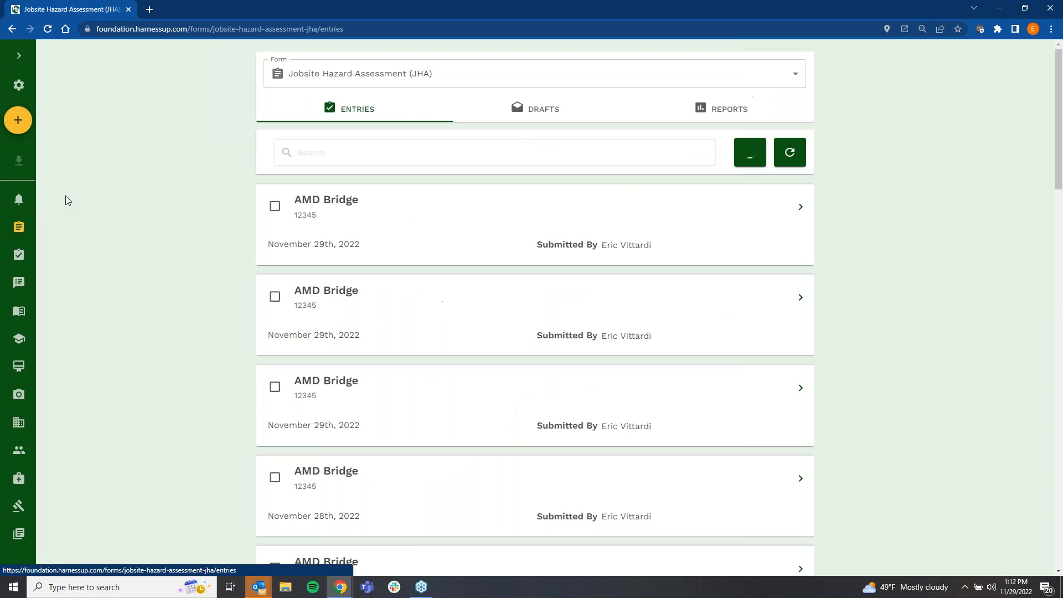
{"action": "left_click", "coordinate": [514, 86]}
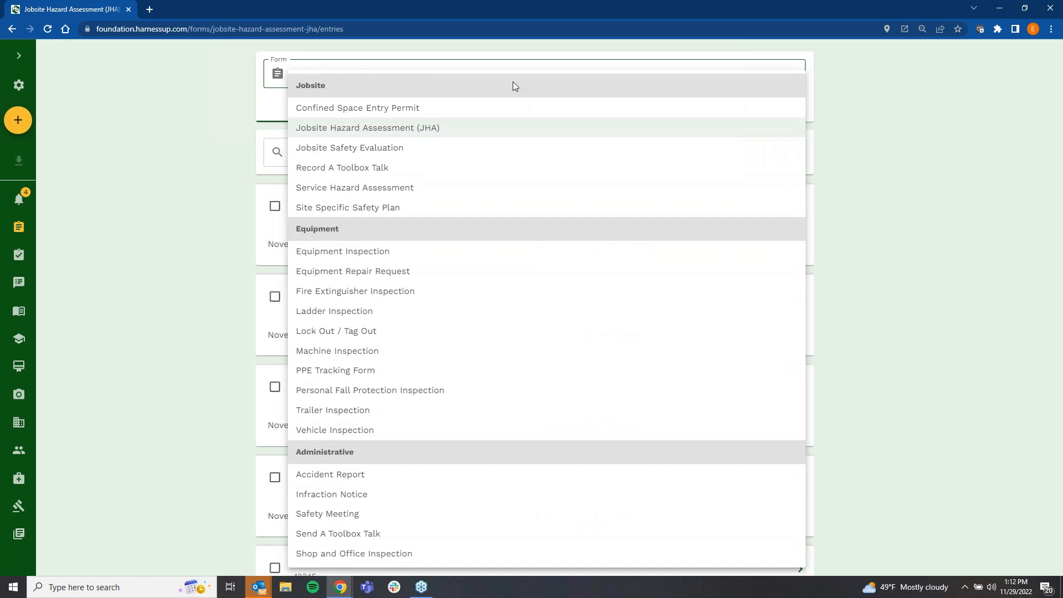
{"action": "left_click", "coordinate": [438, 256]}
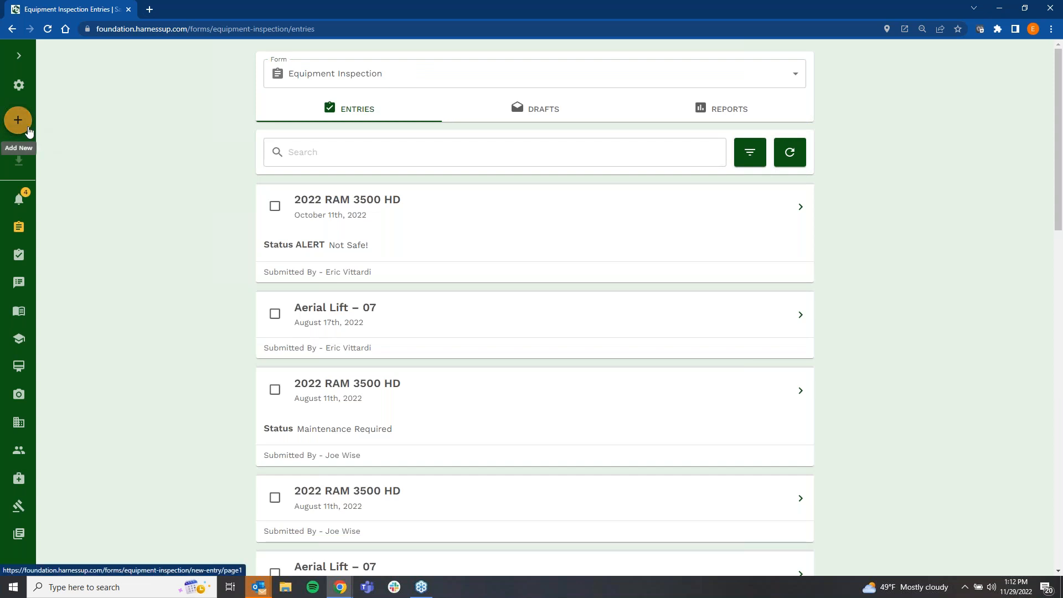
{"action": "left_click", "coordinate": [28, 129]}
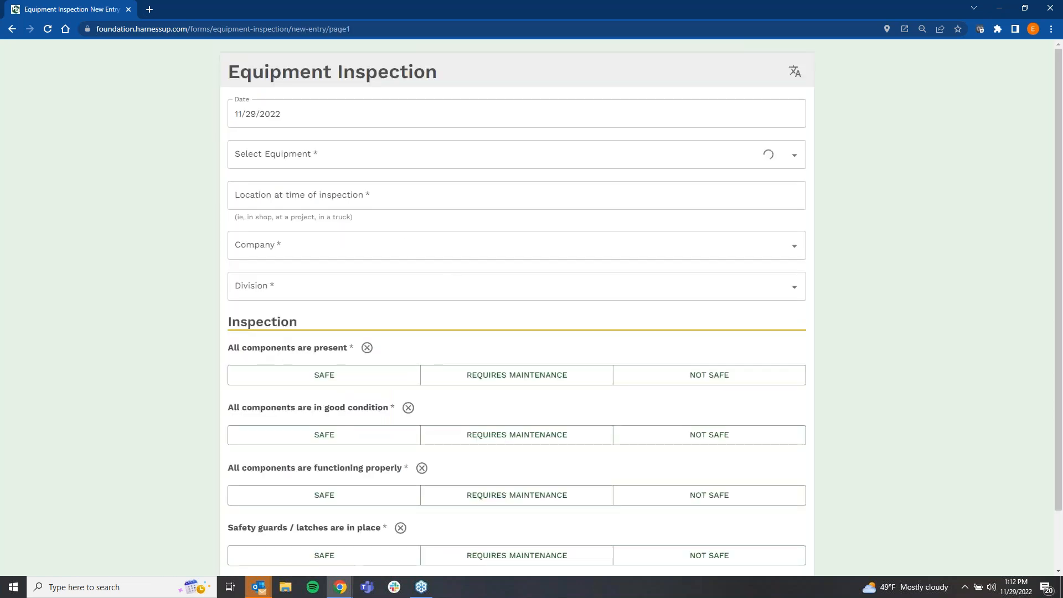
Step: Rate the components' presence and good condition as Safe, and their proper functioning as Not Safe
{"action": "scroll", "coordinate": [702, 356], "scroll_direction": "down", "scroll_amount": 2}
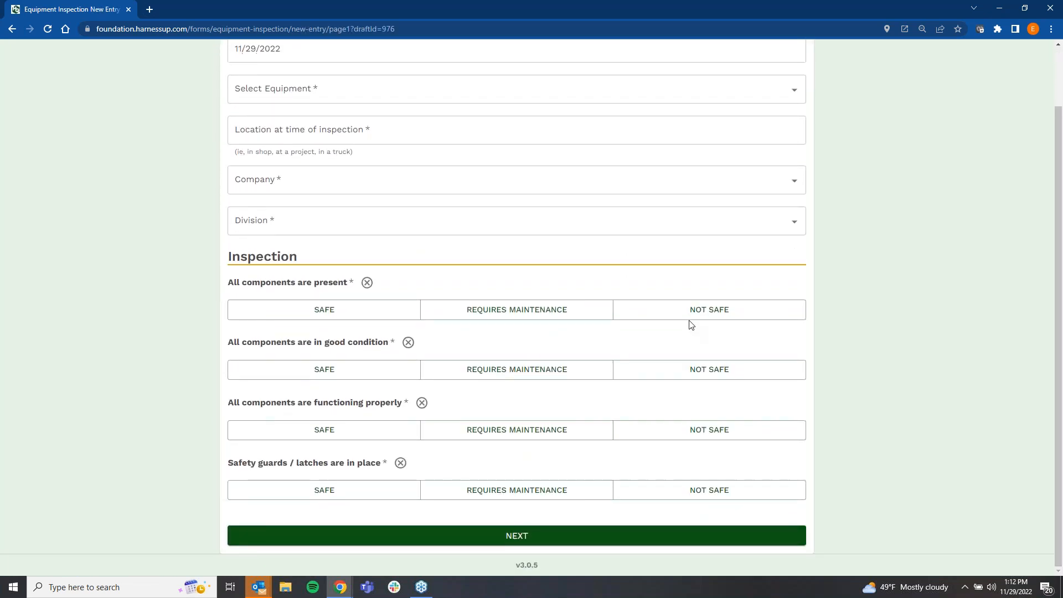
{"action": "scroll", "coordinate": [688, 362], "scroll_direction": "up", "scroll_amount": 2}
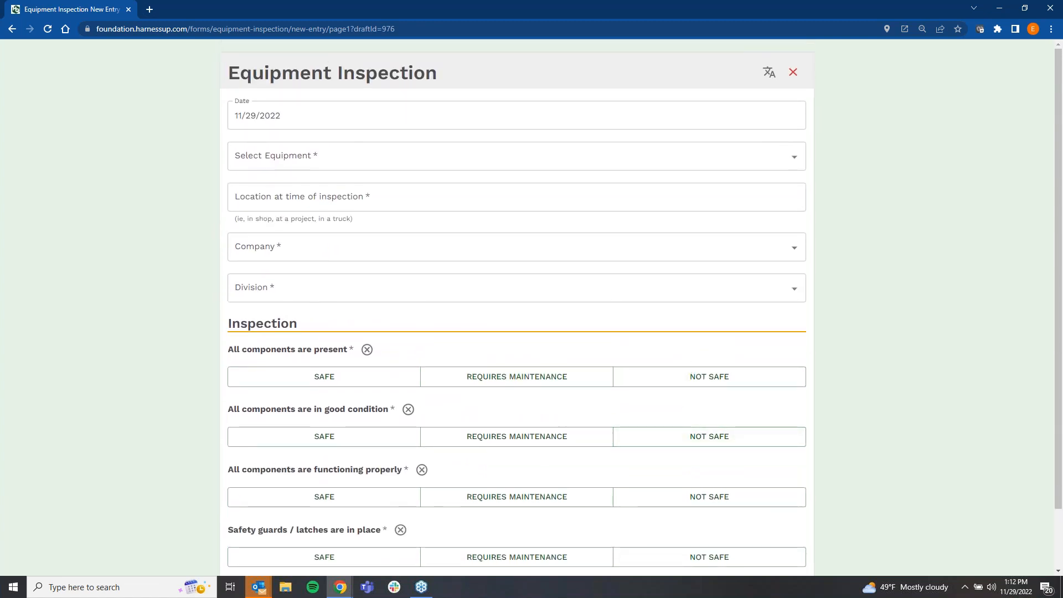
{"action": "left_click", "coordinate": [674, 373]}
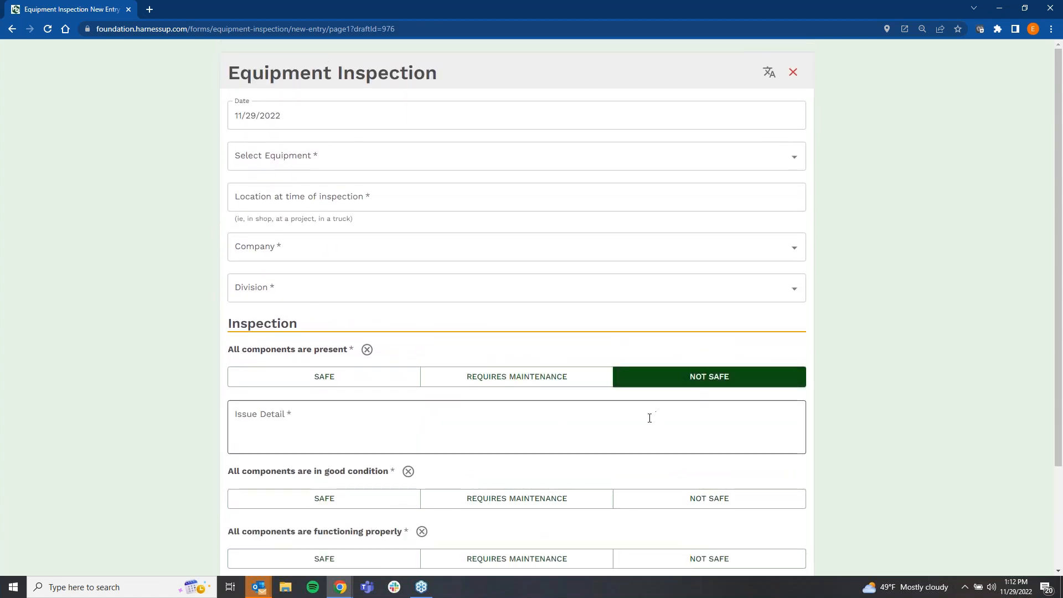
{"action": "left_click", "coordinate": [375, 376]}
{"action": "left_click", "coordinate": [364, 441]}
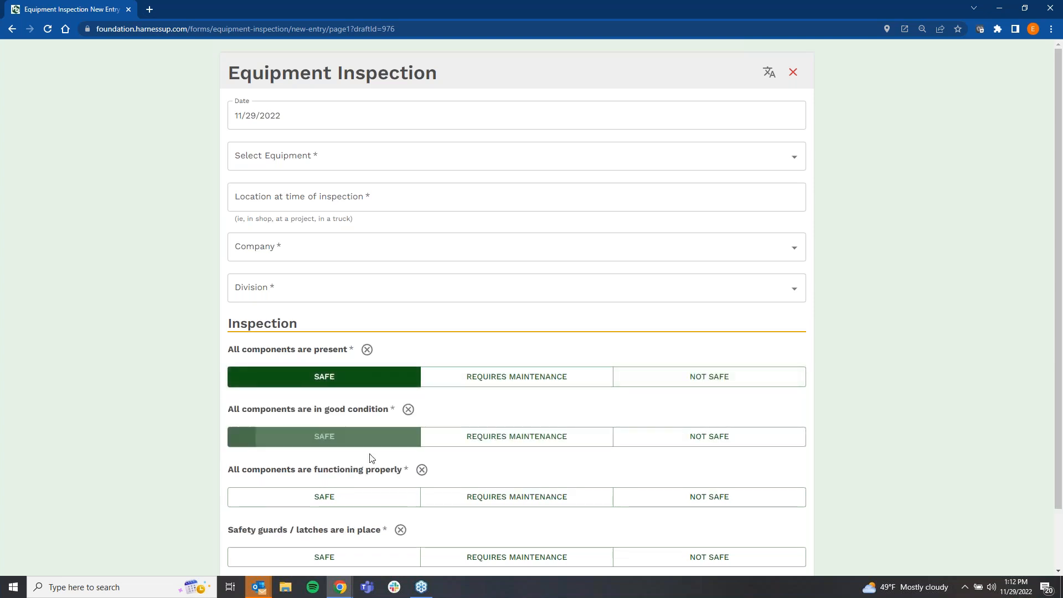
{"action": "scroll", "coordinate": [370, 454], "scroll_direction": "down", "scroll_amount": 3}
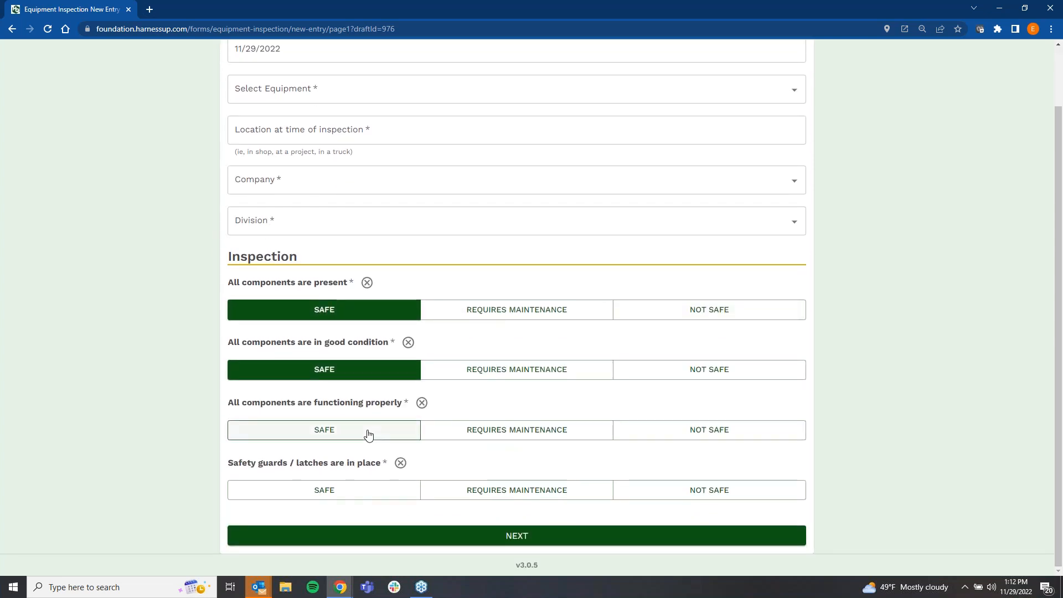
{"action": "left_click", "coordinate": [677, 437]}
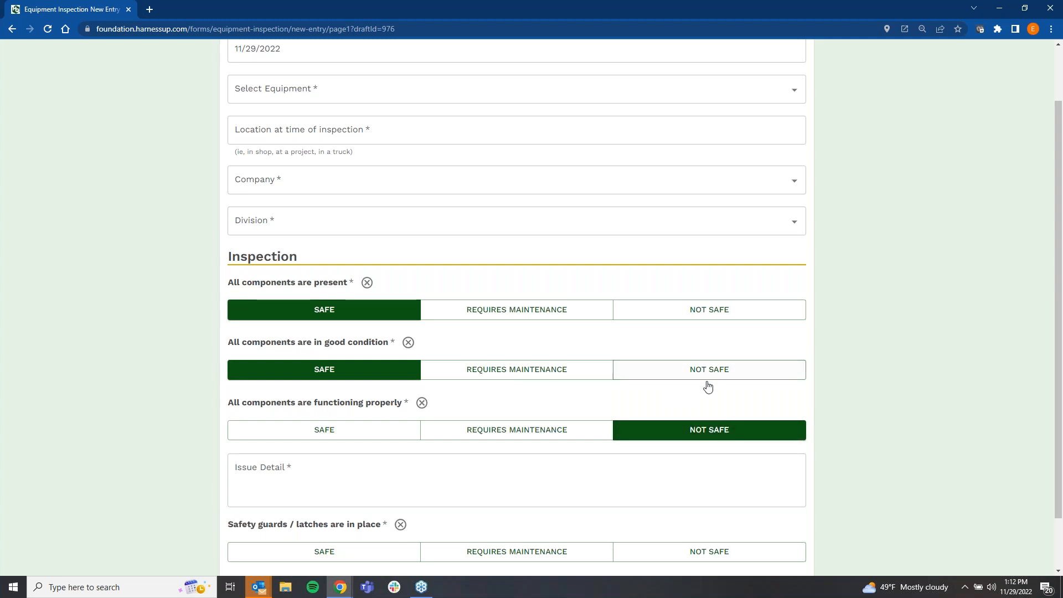
Step: Exit the Equipment Inspection entry and save it before leaving
{"action": "scroll", "coordinate": [708, 386], "scroll_direction": "up", "scroll_amount": 1}
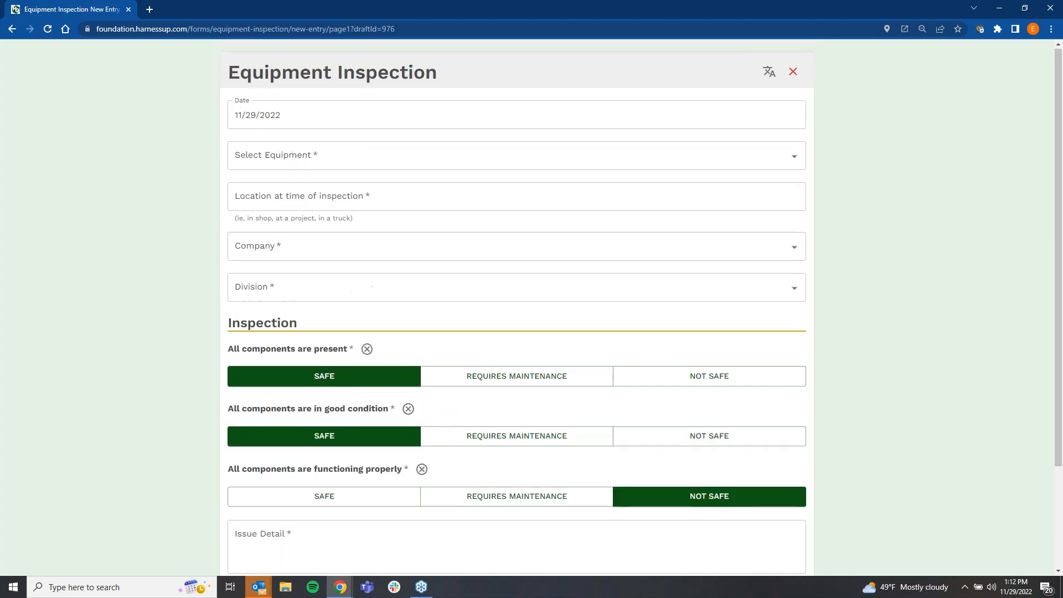
{"action": "left_click", "coordinate": [794, 75]}
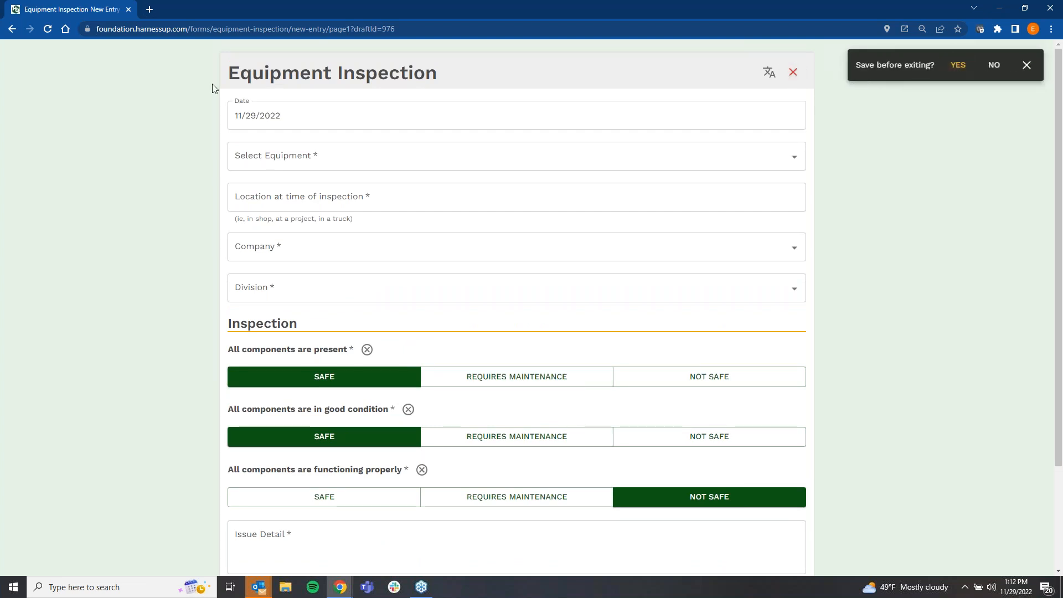
{"action": "left_click", "coordinate": [959, 67]}
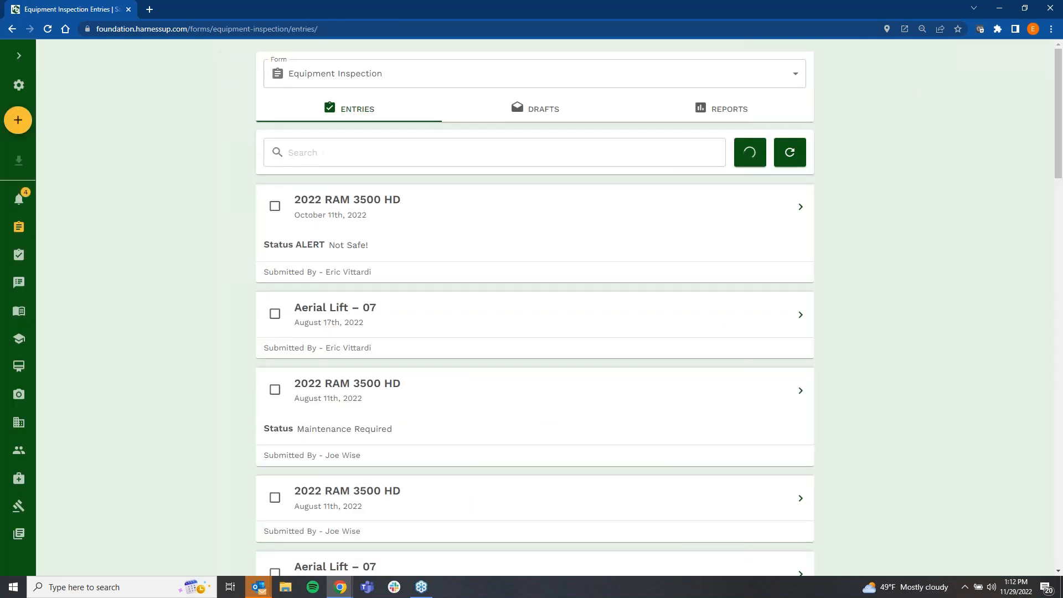
Step: Open the Equipment list and examine its filters, including the overdue date options
{"action": "left_click", "coordinate": [15, 58]}
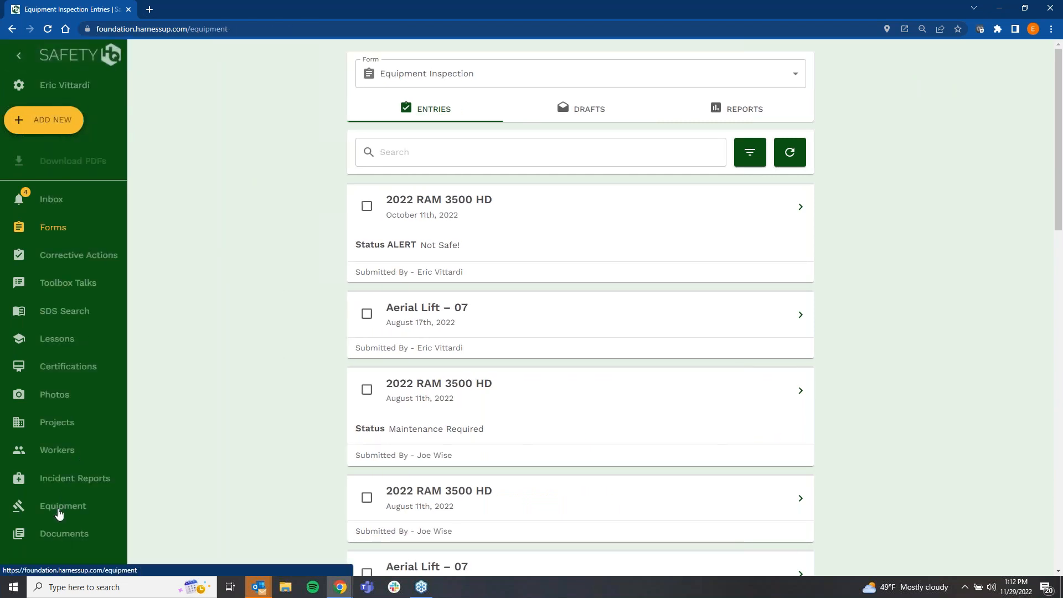
{"action": "left_click", "coordinate": [59, 508]}
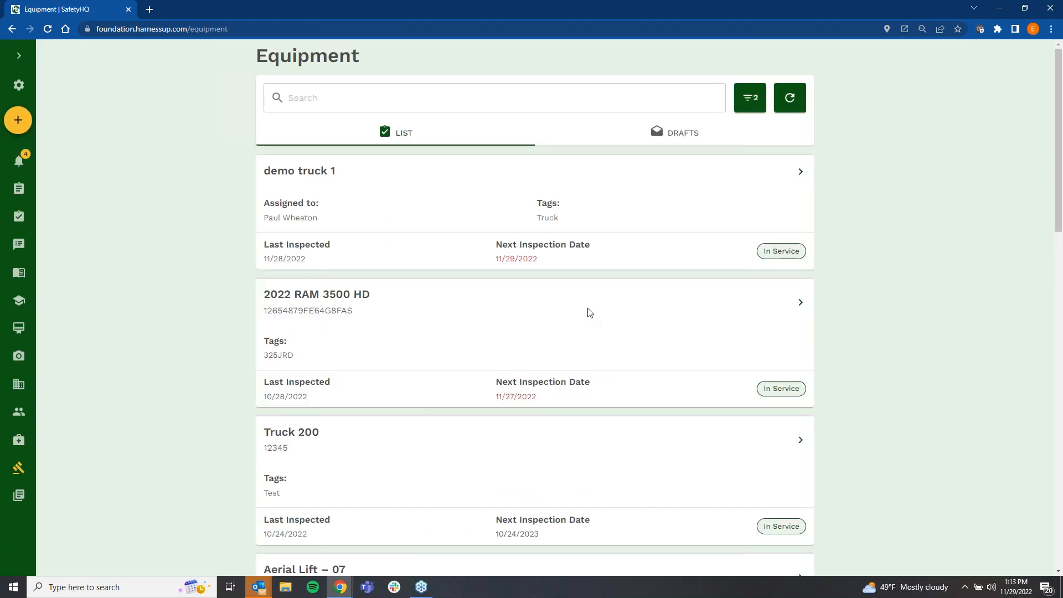
{"action": "left_click", "coordinate": [741, 103]}
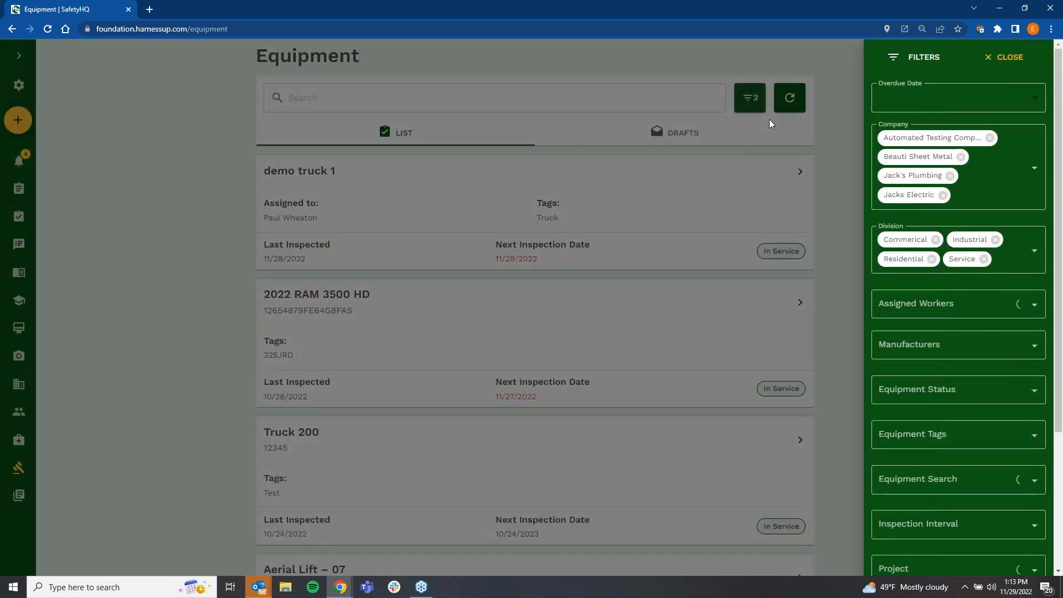
{"action": "left_click", "coordinate": [949, 107]}
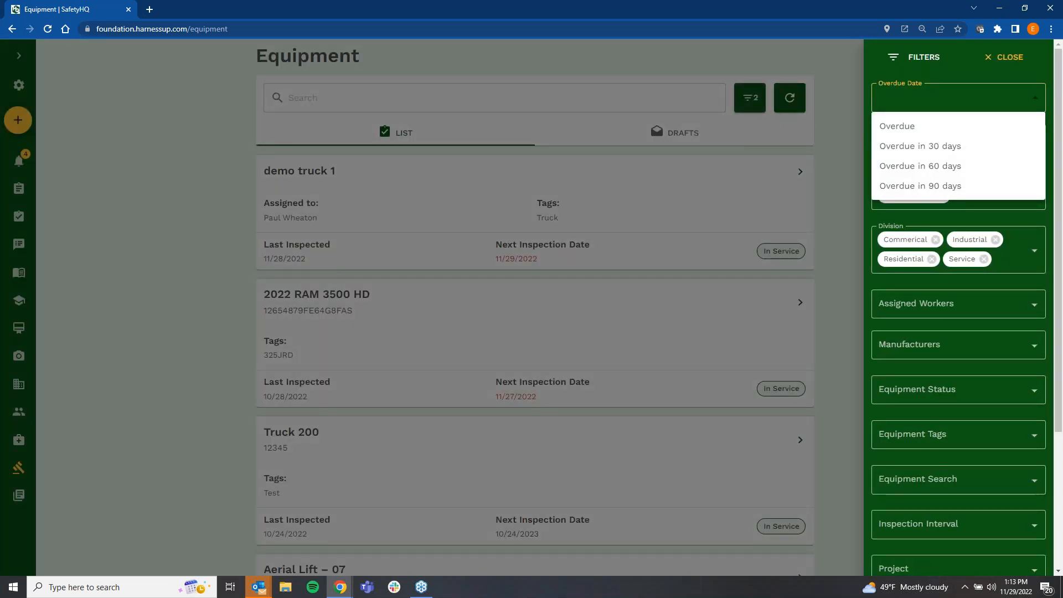
{"action": "left_click", "coordinate": [601, 263]}
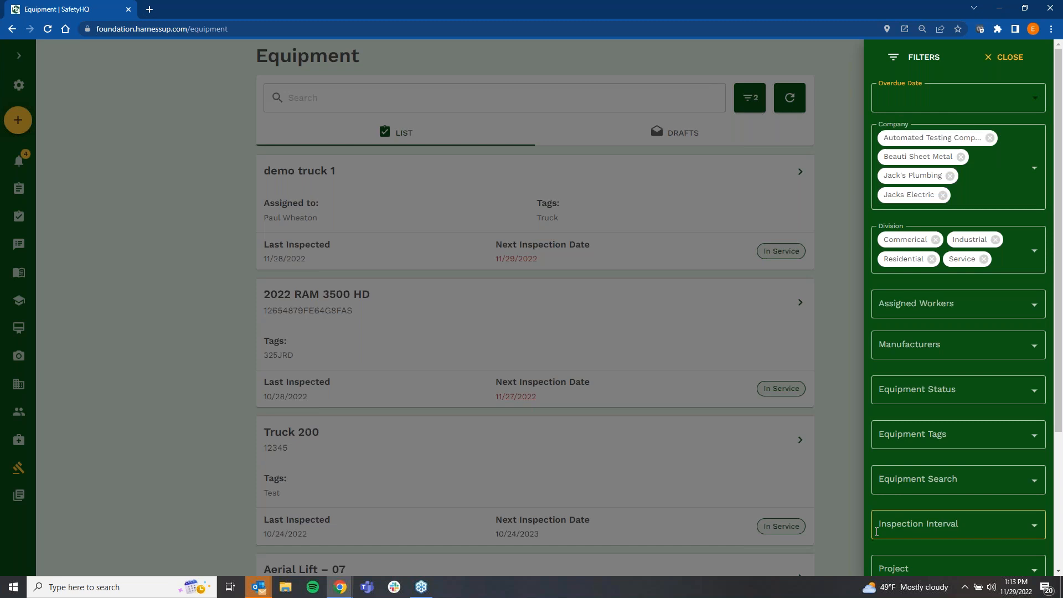
{"action": "scroll", "coordinate": [881, 397], "scroll_direction": "down", "scroll_amount": 2}
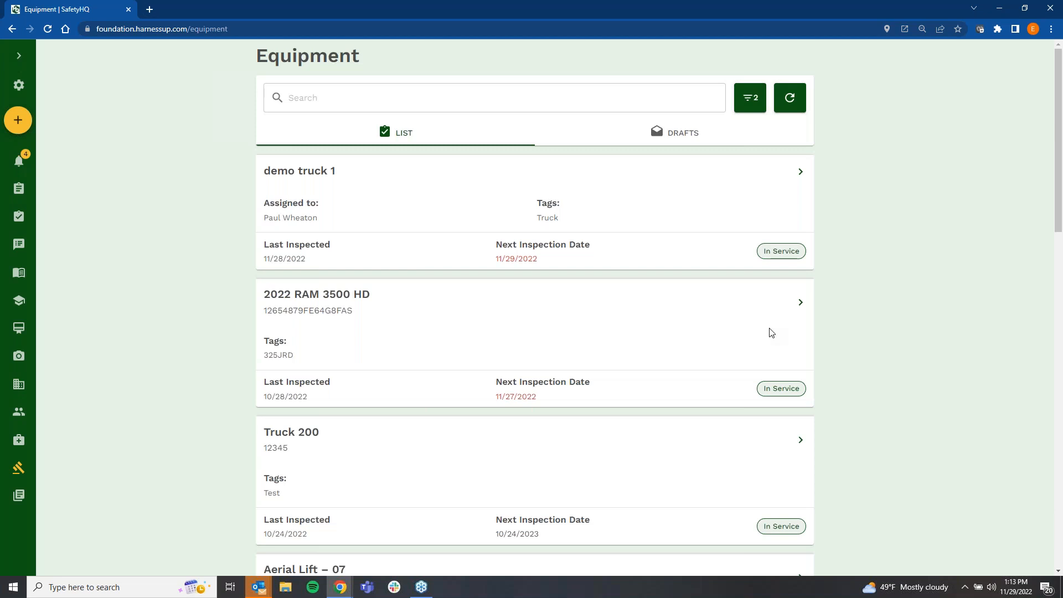
Step: View the details of the 2022 RAM 3500 HD and return to the equipment list
{"action": "left_click", "coordinate": [800, 302]}
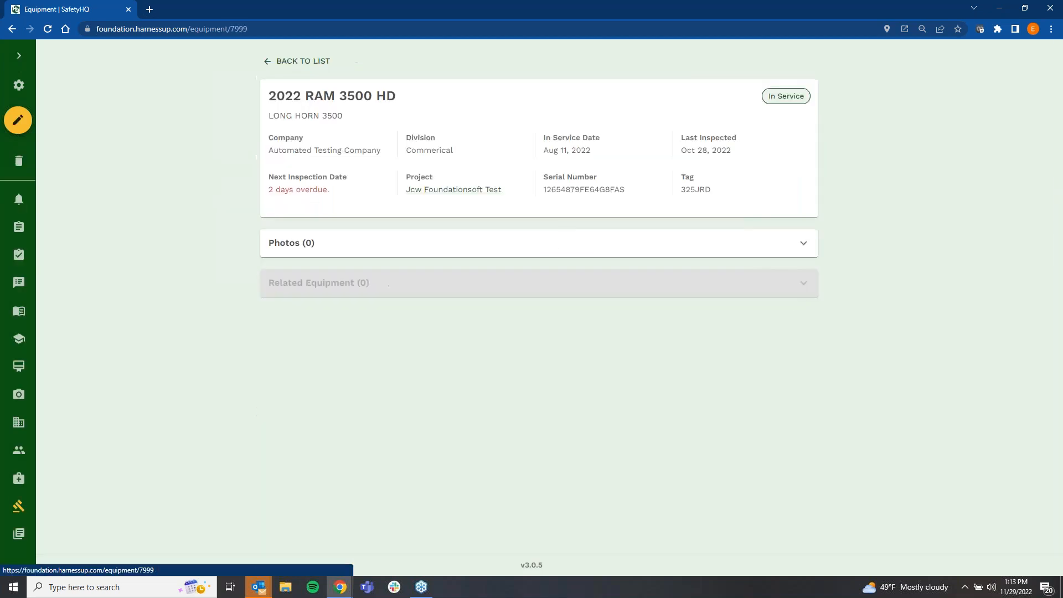
{"action": "left_click", "coordinate": [292, 62]}
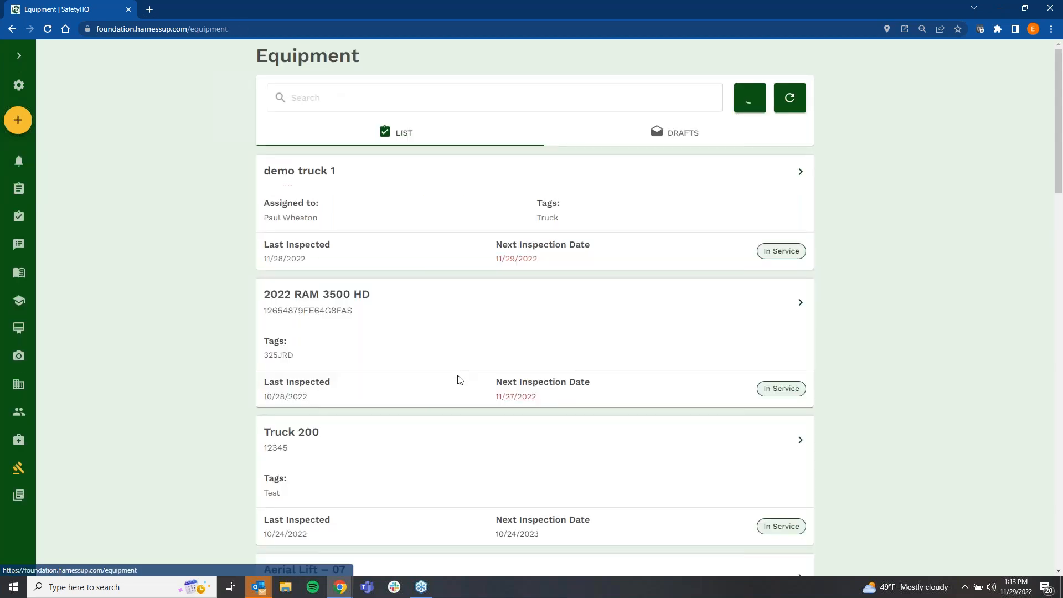
Step: View the details of Aerial Lift – 07, including its related equipment, and return to the equipment list
{"action": "scroll", "coordinate": [458, 380], "scroll_direction": "down", "scroll_amount": 4}
{"action": "left_click", "coordinate": [801, 356]}
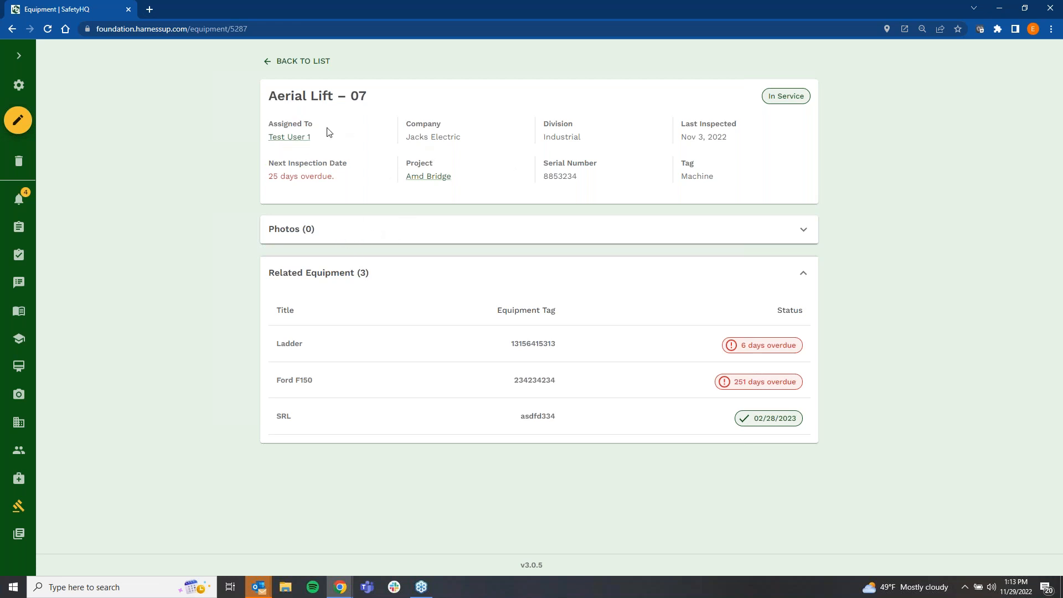
{"action": "left_click", "coordinate": [296, 62]}
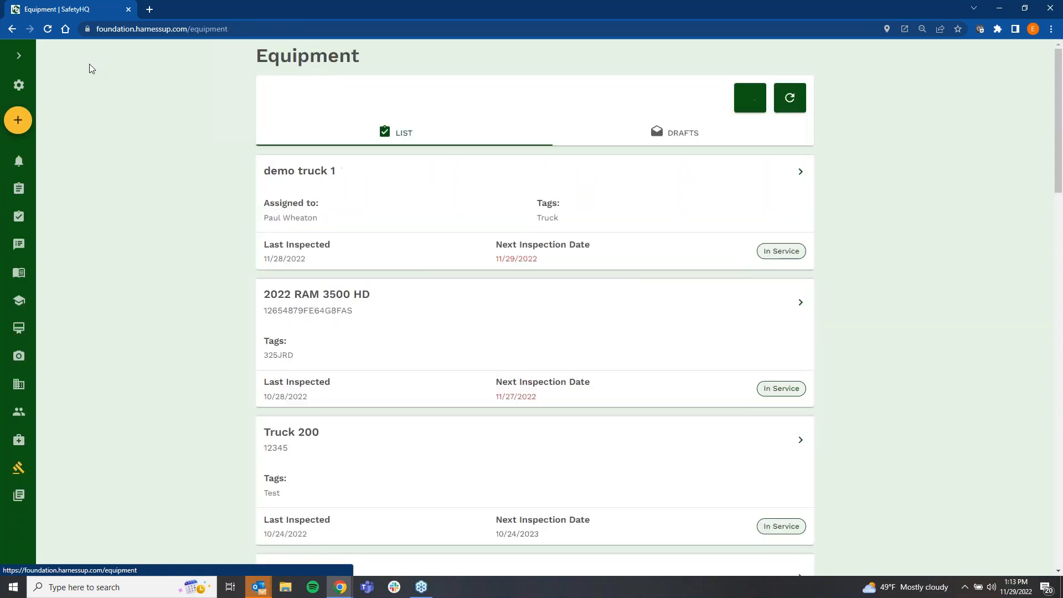
Step: Open the Forms section and examine the available Jobsite, Equipment and Administrative form types
{"action": "left_click", "coordinate": [19, 56]}
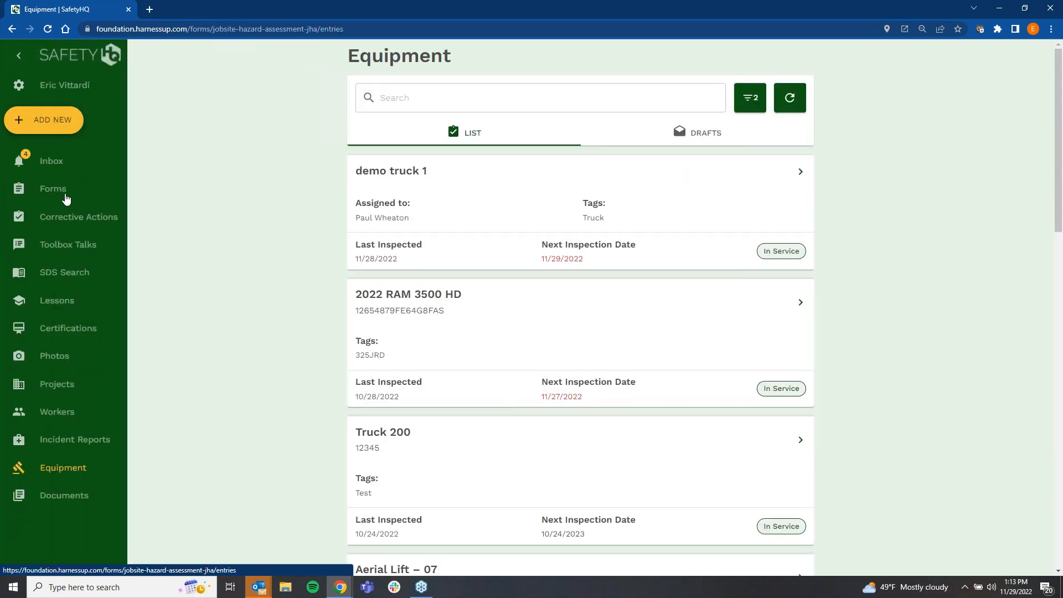
{"action": "left_click", "coordinate": [59, 198]}
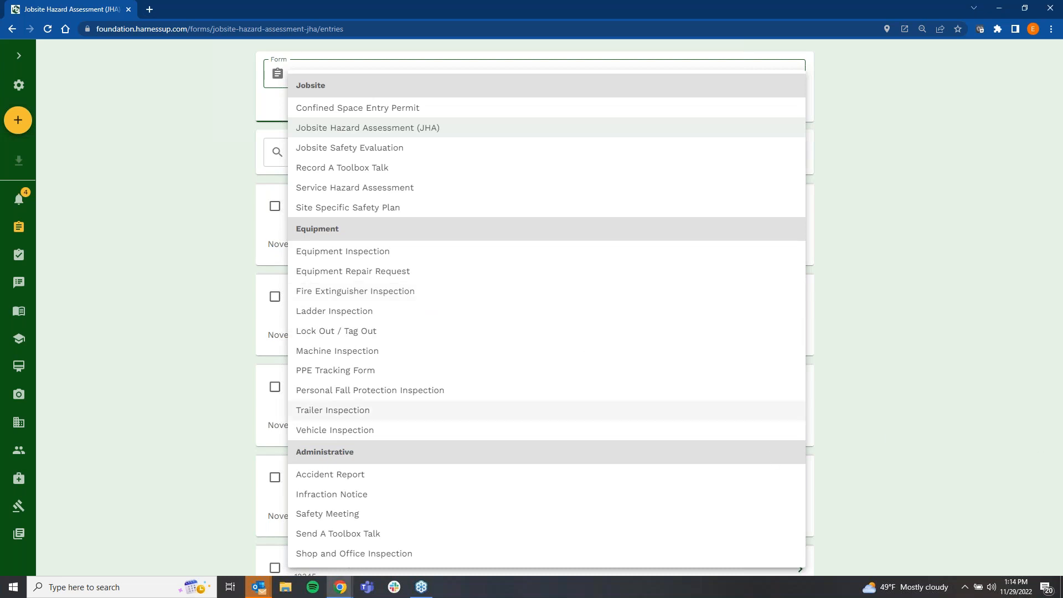
{"action": "left_click", "coordinate": [19, 56]}
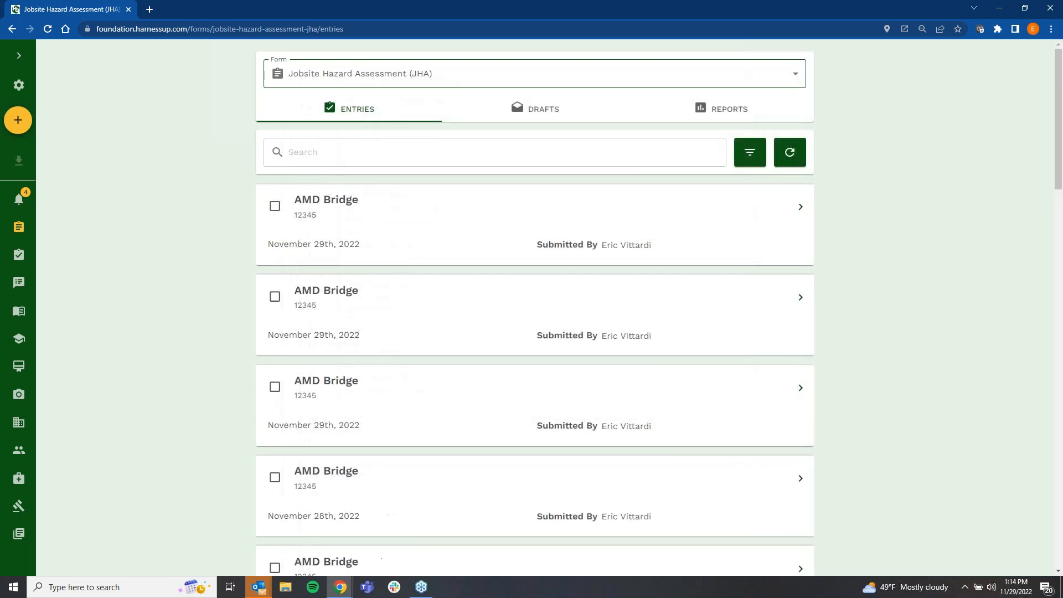
Step: Open the Toolbox Talks library and clear its filters to list all talks
{"action": "left_click", "coordinate": [19, 55]}
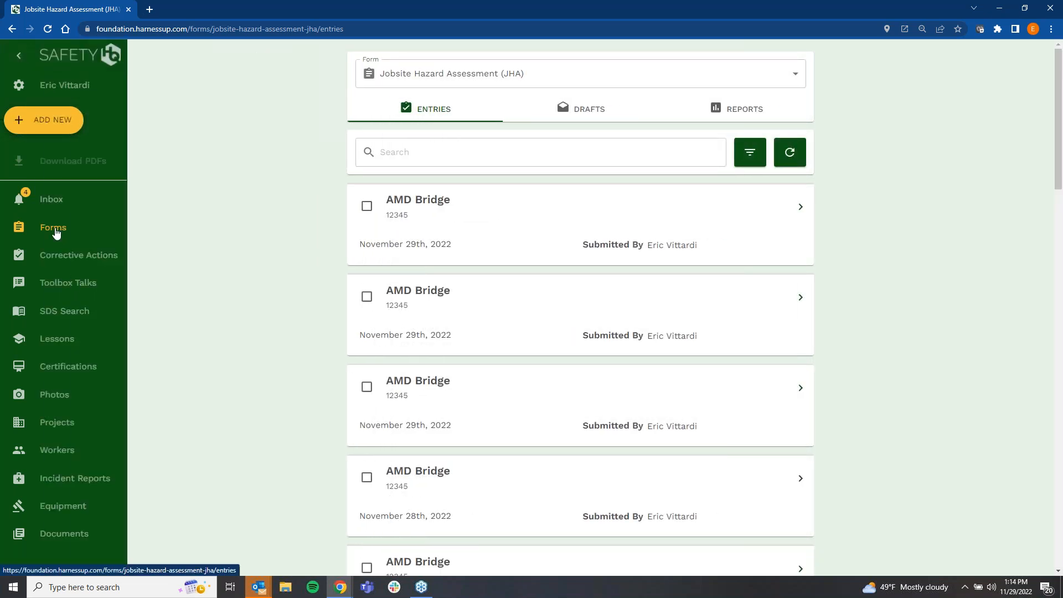
{"action": "left_click", "coordinate": [71, 283]}
{"action": "left_click", "coordinate": [703, 105]}
{"action": "left_click", "coordinate": [750, 98]}
{"action": "left_click", "coordinate": [977, 169]}
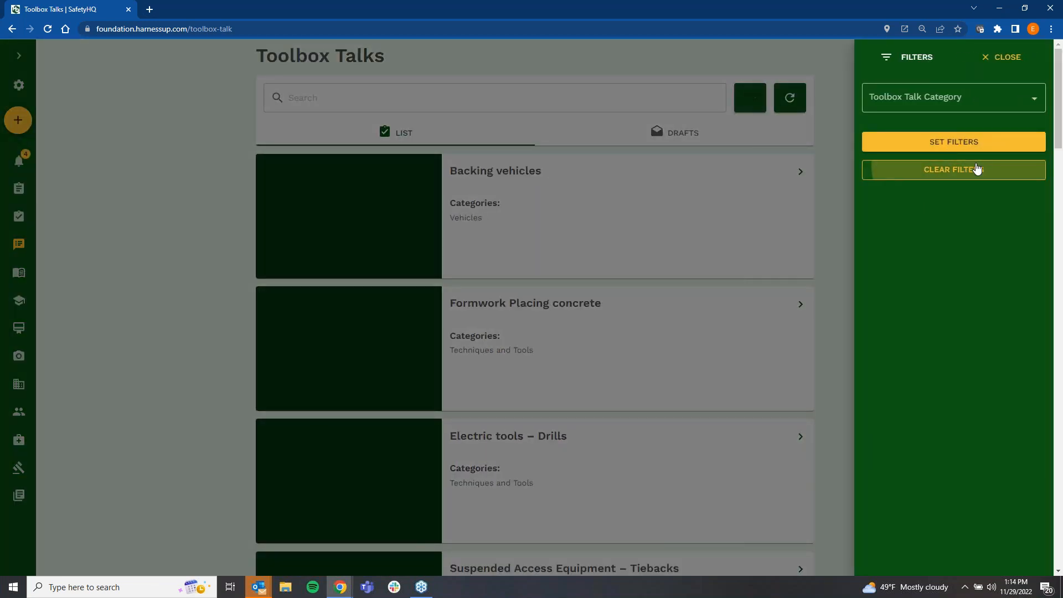
Step: Browse the toolbox talk list and open the Wire Rope – Cable clips talk to read through its content
{"action": "scroll", "coordinate": [609, 257], "scroll_direction": "down", "scroll_amount": 1}
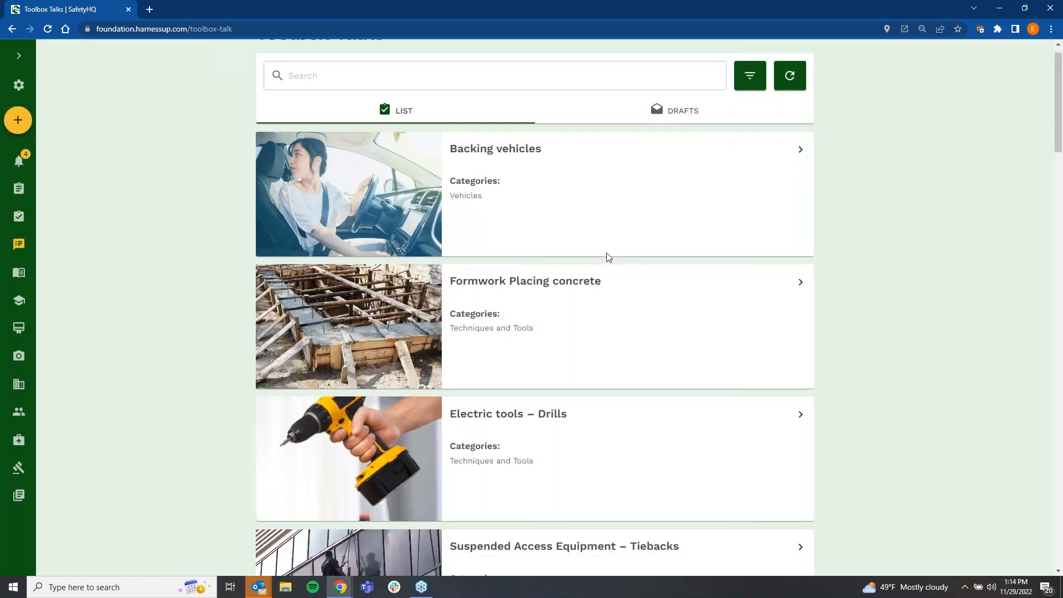
{"action": "scroll", "coordinate": [609, 258], "scroll_direction": "down", "scroll_amount": 15}
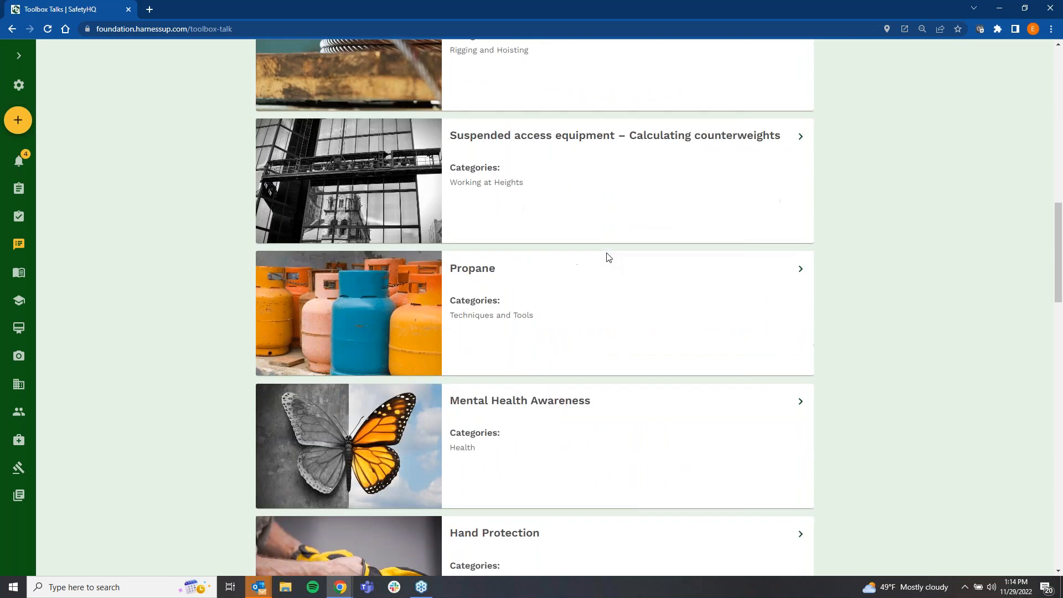
{"action": "scroll", "coordinate": [609, 257], "scroll_direction": "up", "scroll_amount": 6}
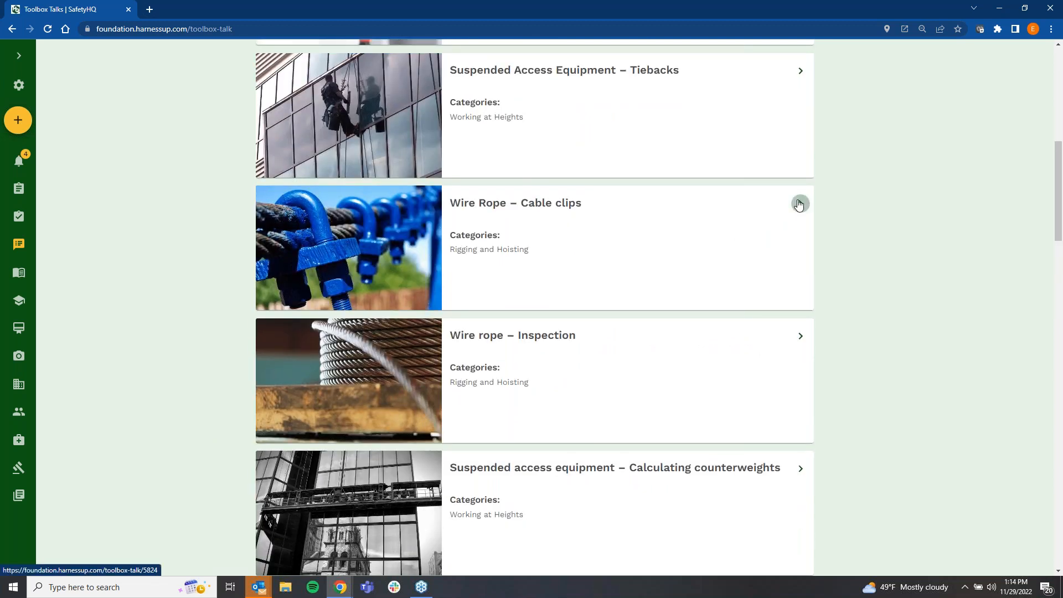
{"action": "scroll", "coordinate": [471, 161], "scroll_direction": "up", "scroll_amount": 9}
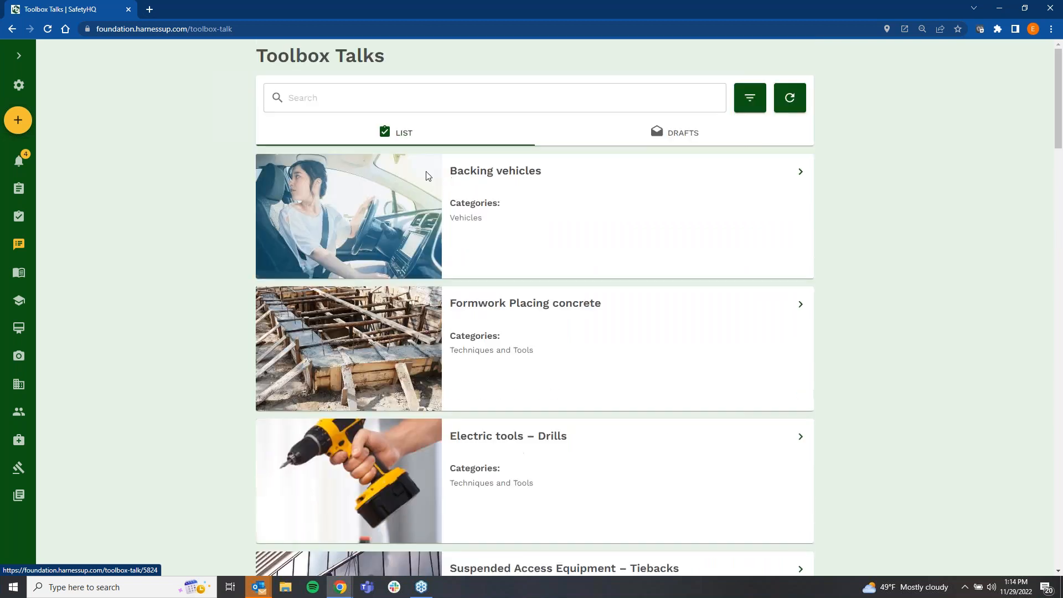
{"action": "scroll", "coordinate": [521, 277], "scroll_direction": "down", "scroll_amount": 5}
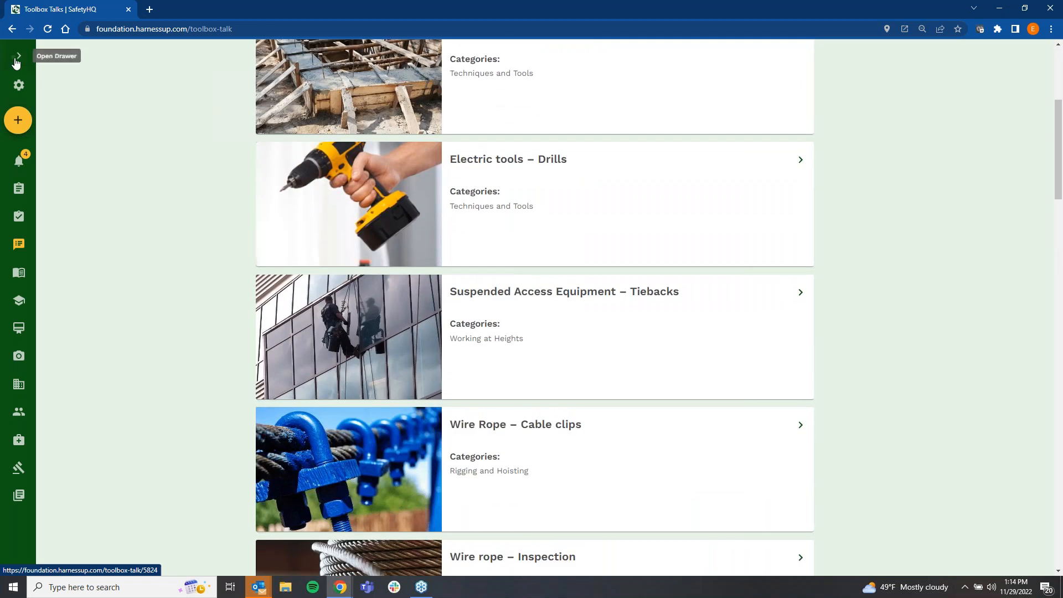
{"action": "left_click", "coordinate": [17, 63]}
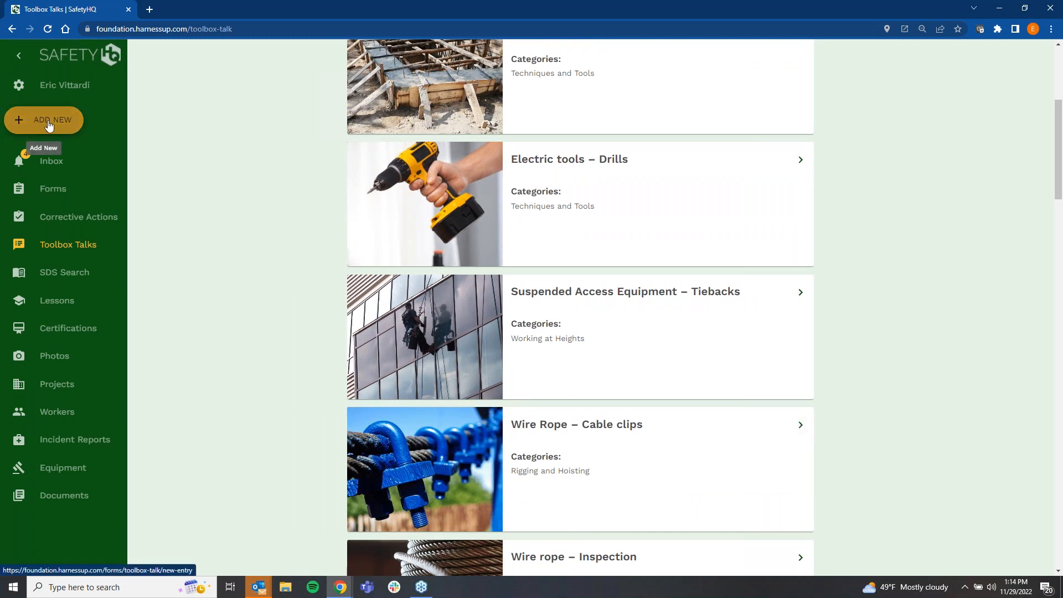
{"action": "left_click", "coordinate": [800, 427]}
{"action": "scroll", "coordinate": [477, 263], "scroll_direction": "down", "scroll_amount": 5}
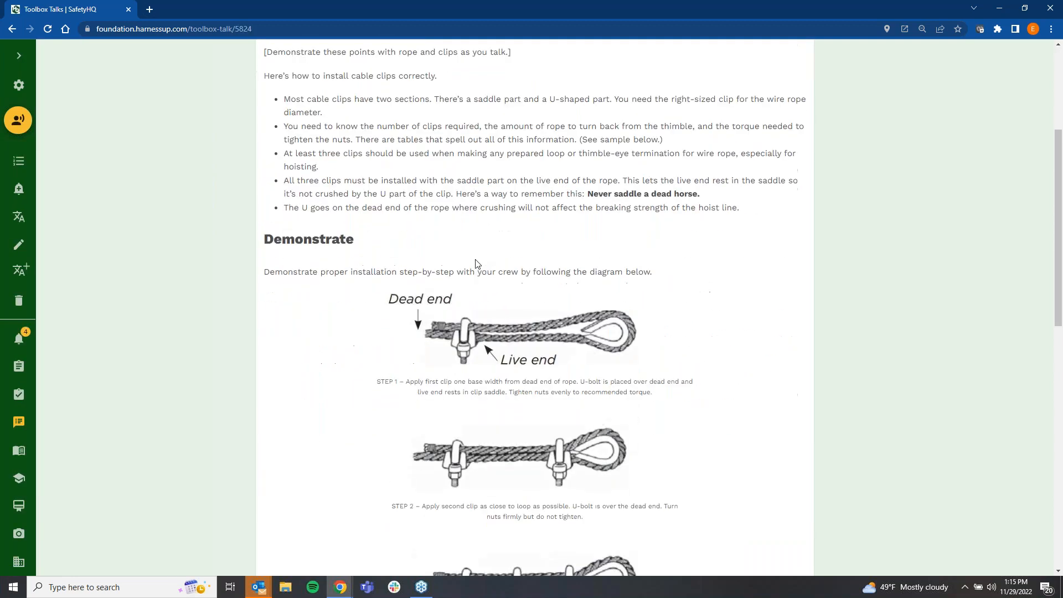
{"action": "scroll", "coordinate": [477, 264], "scroll_direction": "up", "scroll_amount": 5}
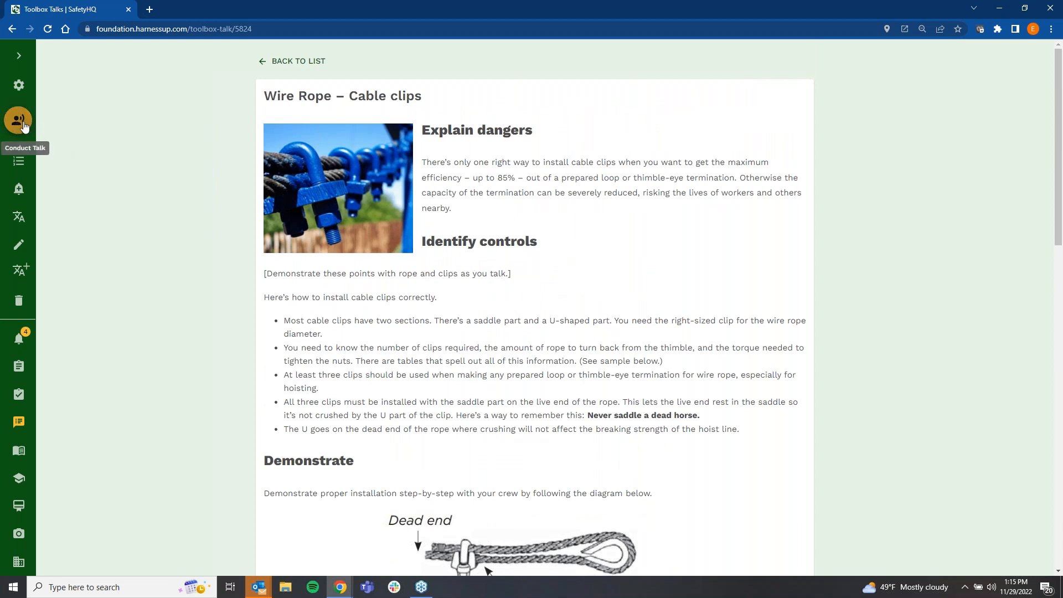
Step: Share the Wire Rope – Cable clips talk with the Foreman role, choosing delivery on a scheduled date
{"action": "left_click", "coordinate": [20, 190]}
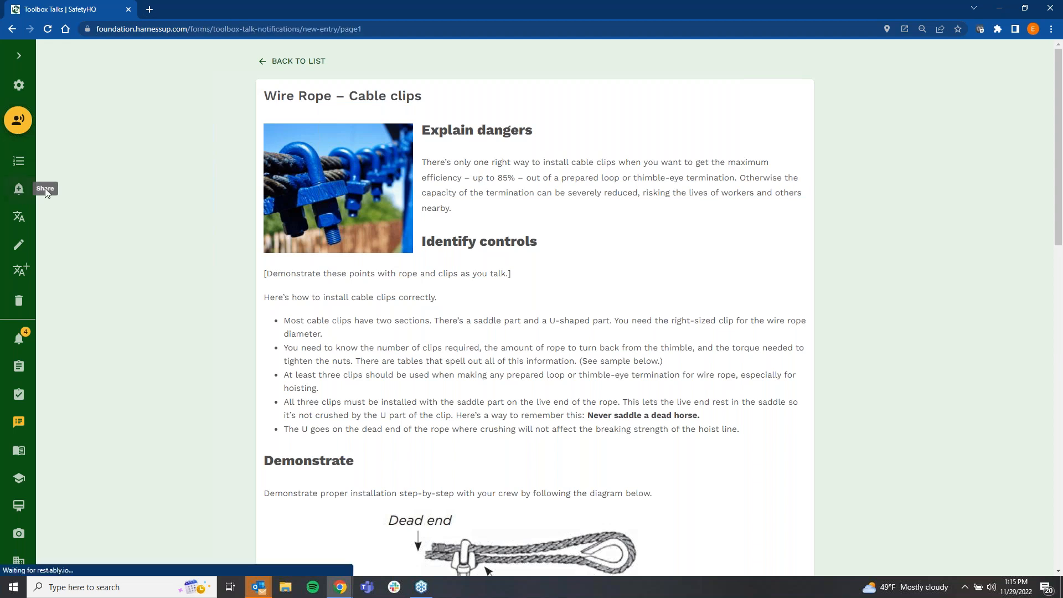
{"action": "left_click", "coordinate": [234, 242]}
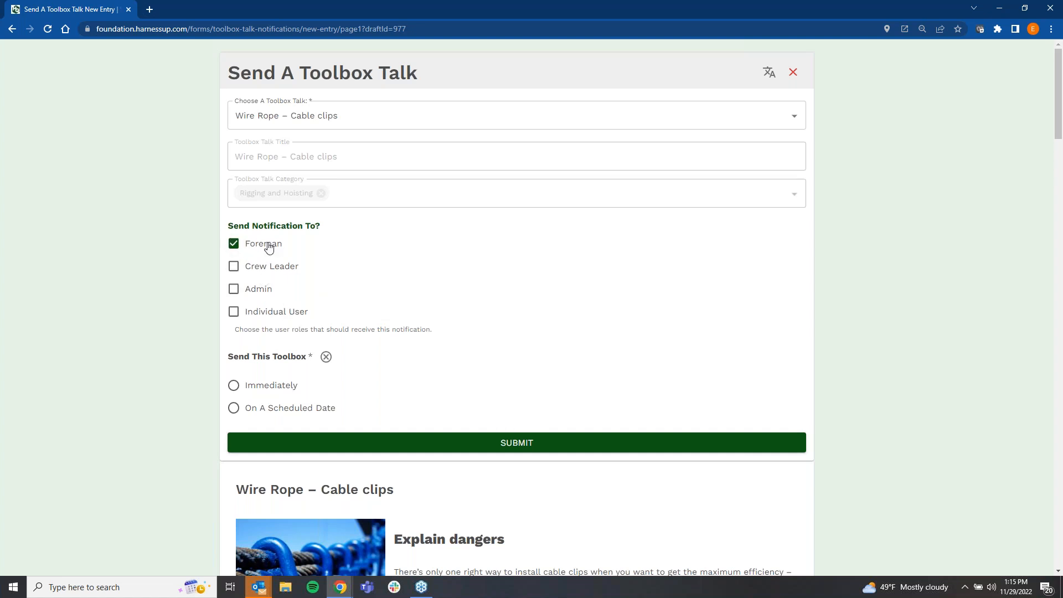
{"action": "left_click", "coordinate": [234, 408]}
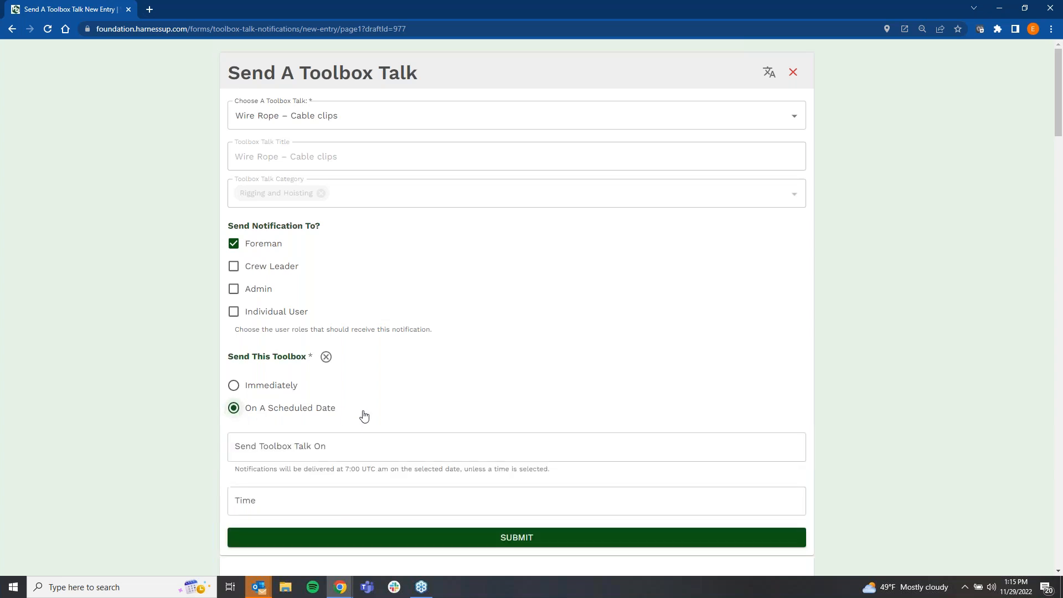
Step: Set the toolbox talk's send date to 12/12/2022
{"action": "scroll", "coordinate": [363, 415], "scroll_direction": "down", "scroll_amount": 2}
{"action": "left_click", "coordinate": [577, 327]}
{"action": "left_click", "coordinate": [596, 249]}
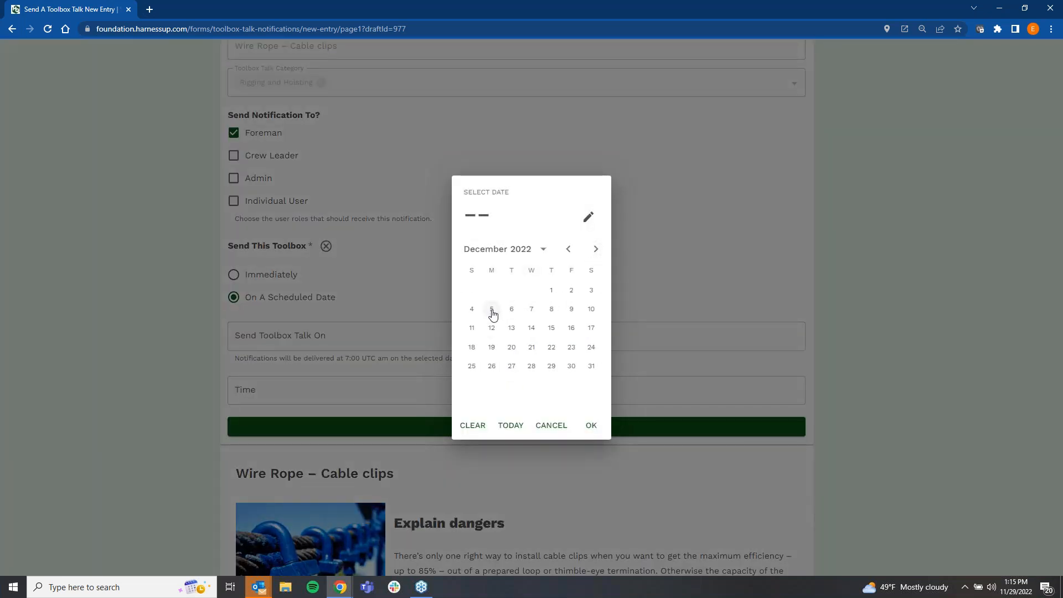
{"action": "left_click", "coordinate": [492, 332]}
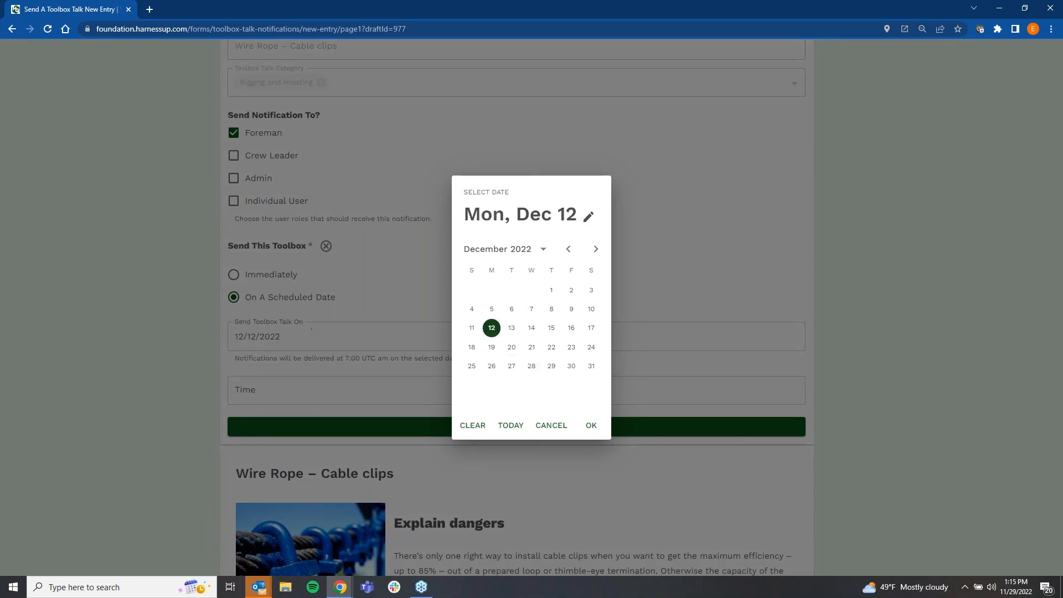
{"action": "left_click", "coordinate": [591, 425]}
Step: Set the toolbox talk's delivery time to 06:30 and submit the scheduled notification
{"action": "left_click", "coordinate": [397, 400]}
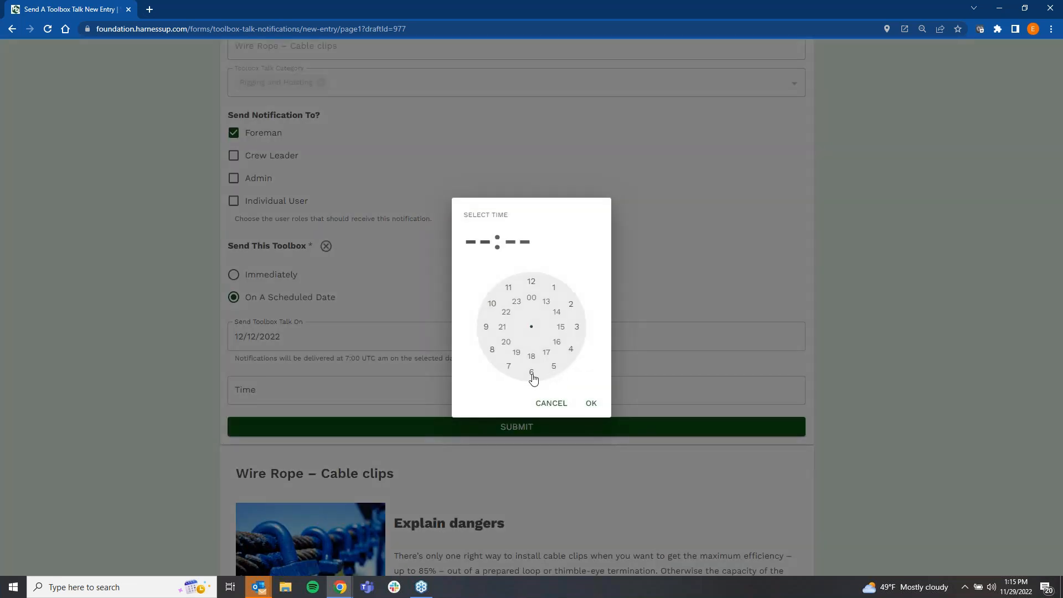
{"action": "left_click", "coordinate": [531, 373]}
{"action": "left_click", "coordinate": [532, 373]}
{"action": "left_click", "coordinate": [591, 403]}
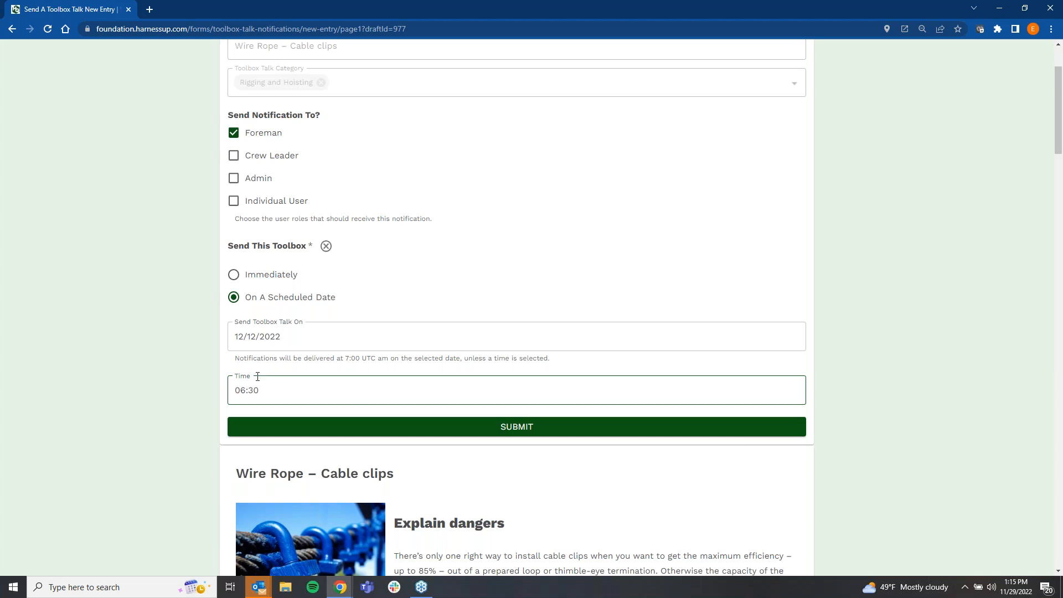
{"action": "left_click", "coordinate": [590, 434]}
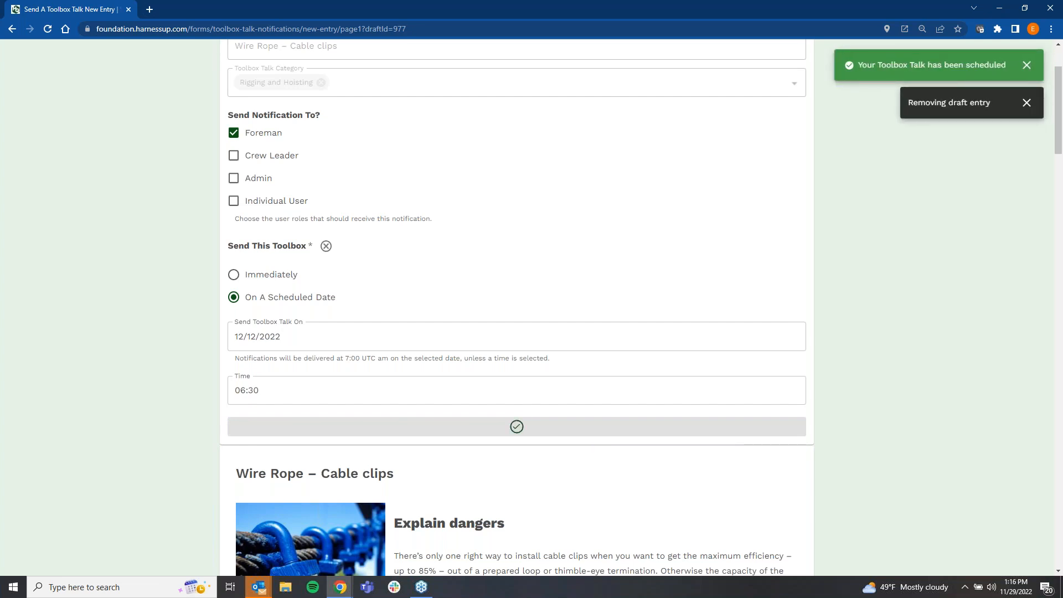
{"action": "left_click", "coordinate": [1025, 66]}
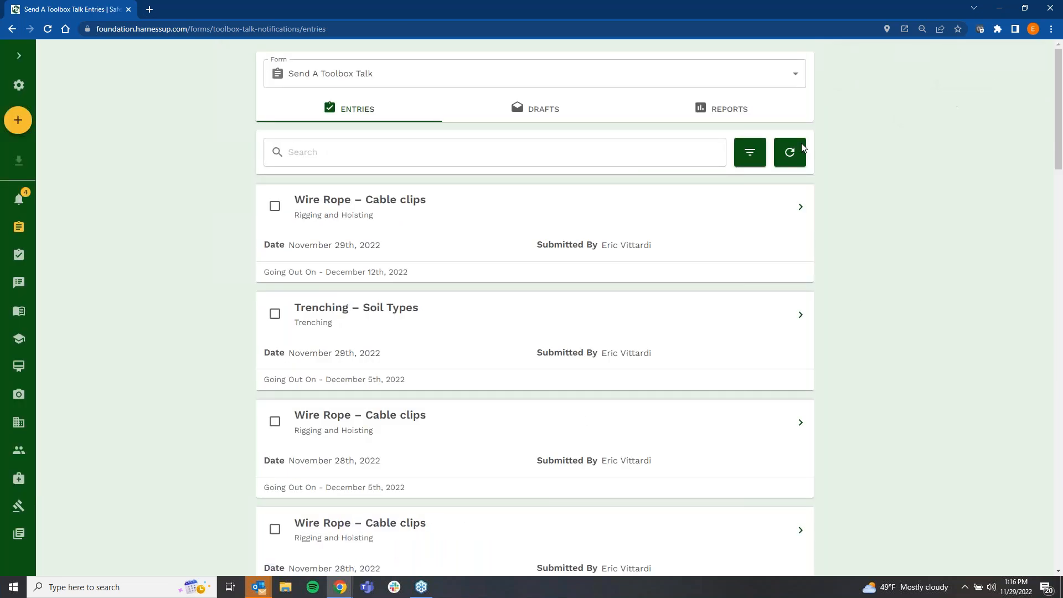
Step: Open the Inbox to look over the received toolbox talk notifications
{"action": "left_click", "coordinate": [20, 59]}
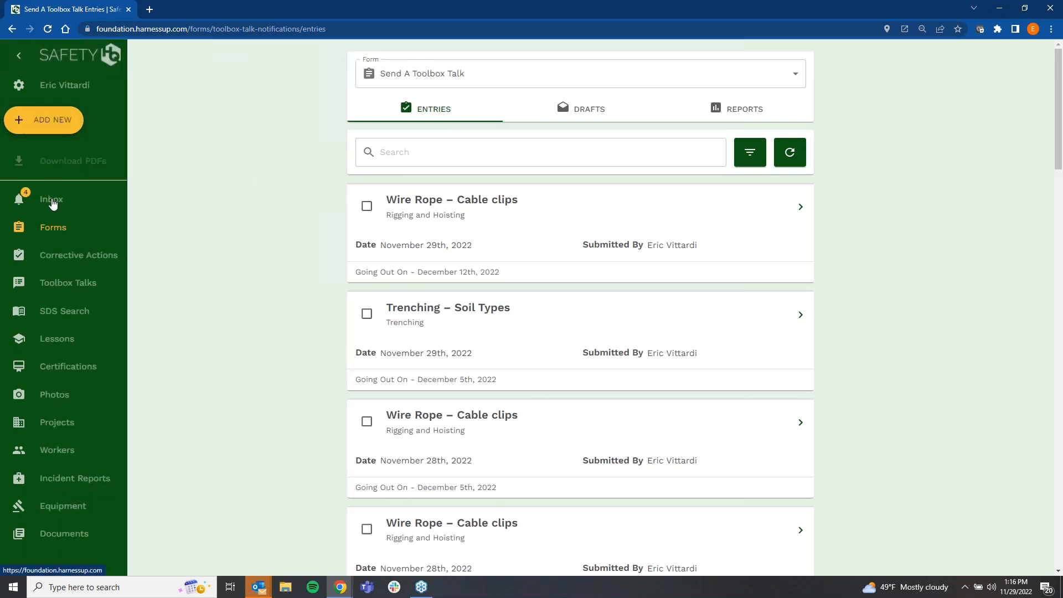
{"action": "left_click", "coordinate": [53, 204]}
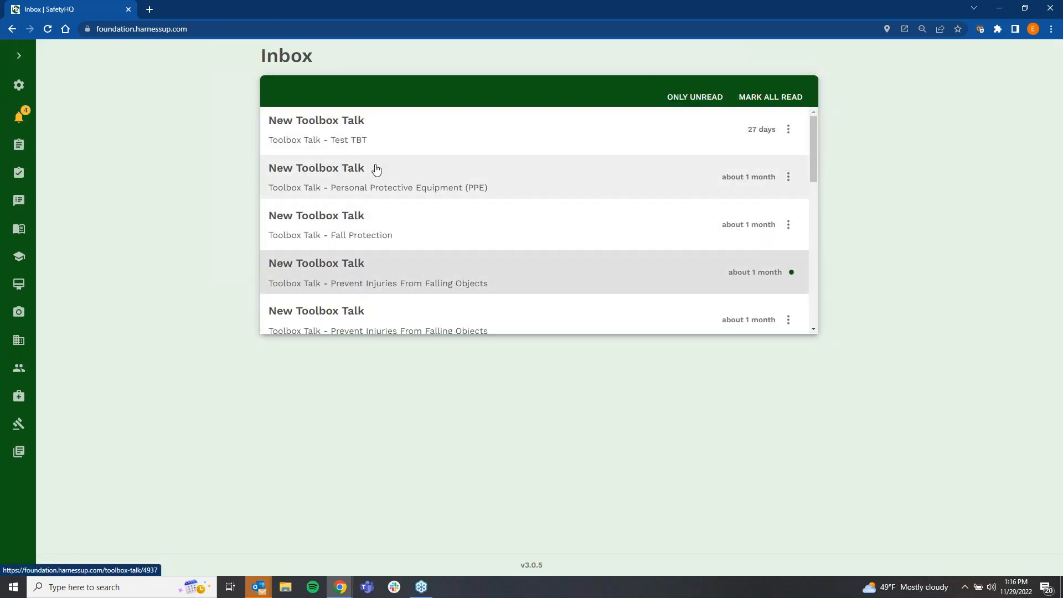
Step: Return to the Toolbox Talks library and reopen the Wire Rope – Cable clips talk
{"action": "left_click", "coordinate": [19, 55]}
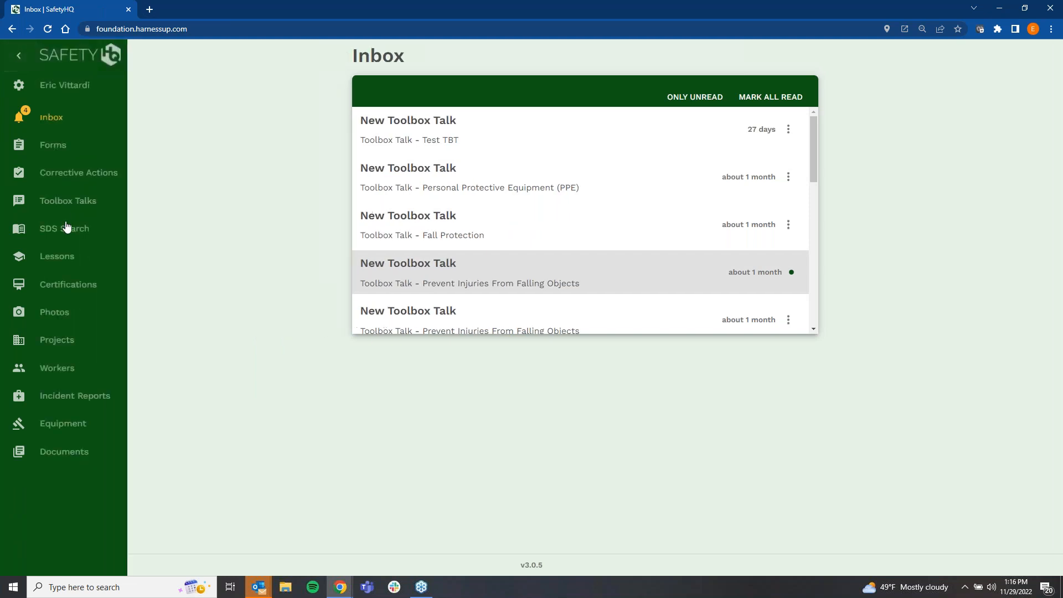
{"action": "left_click", "coordinate": [68, 201]}
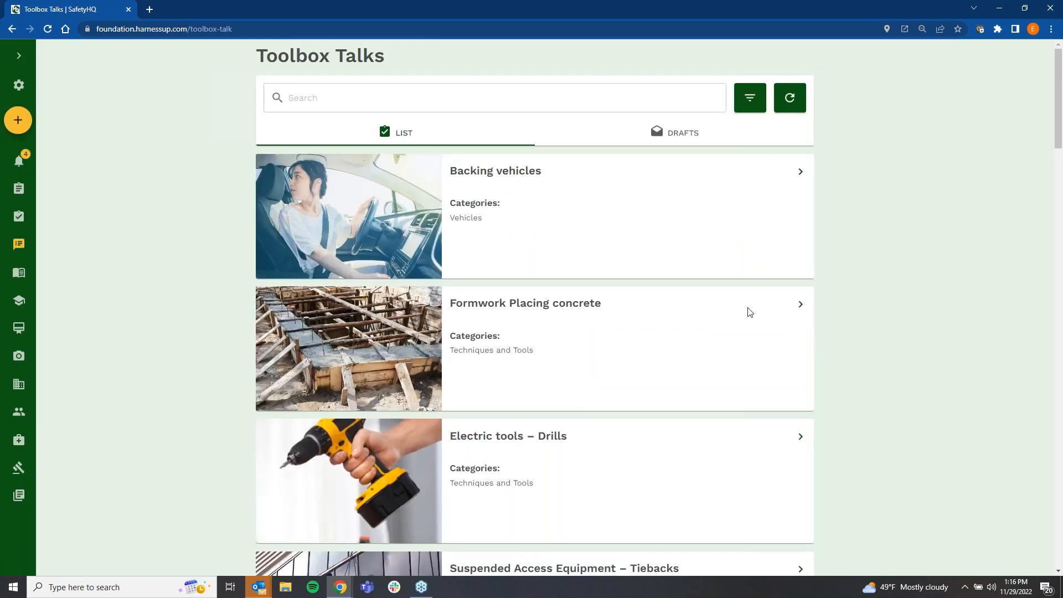
{"action": "scroll", "coordinate": [750, 311], "scroll_direction": "down", "scroll_amount": 6}
{"action": "left_click", "coordinate": [800, 368]}
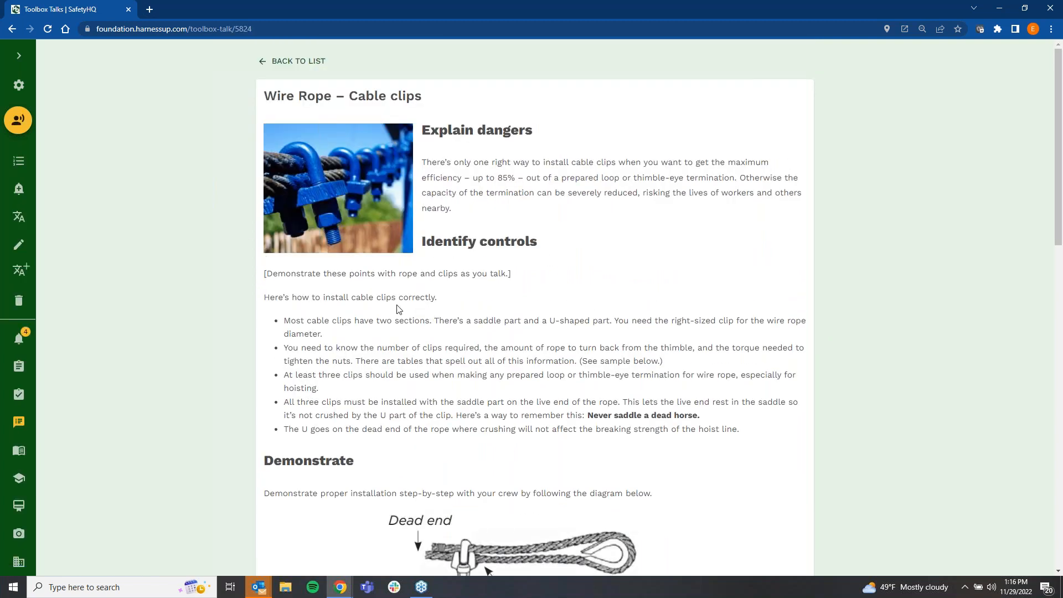
Step: Start conducting the talk, assign it to the AMD Bridge project and continue to the signatures page
{"action": "left_click", "coordinate": [21, 132]}
{"action": "left_click", "coordinate": [318, 270]}
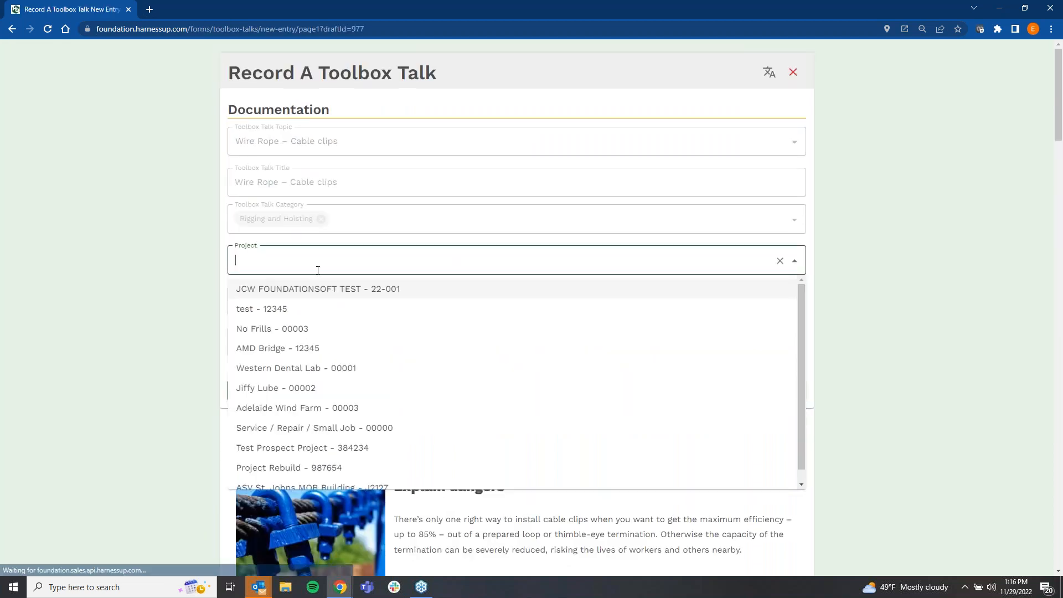
{"action": "left_click", "coordinate": [320, 347]}
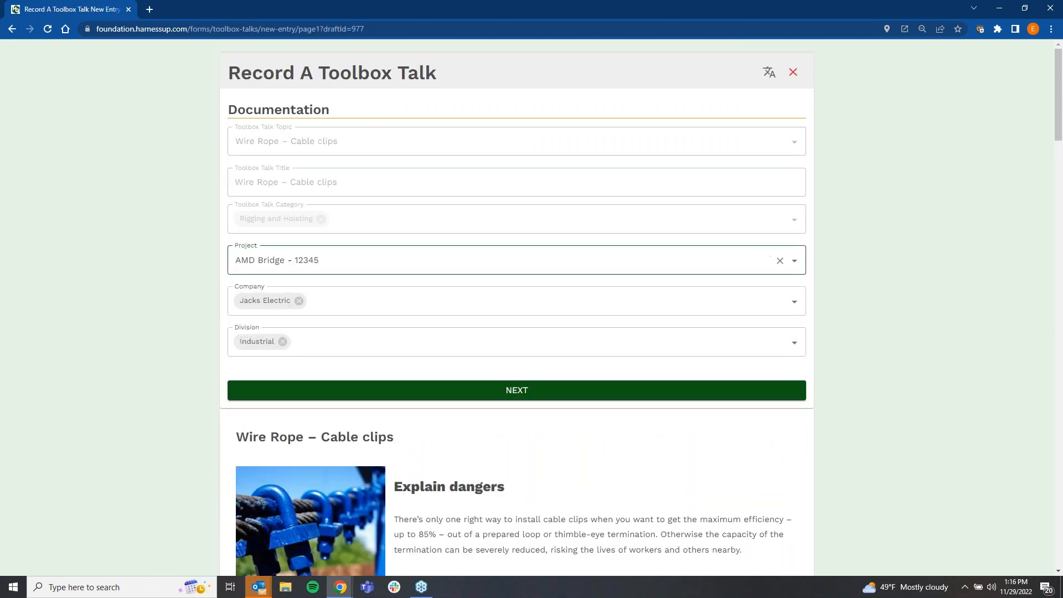
{"action": "left_click", "coordinate": [508, 393]}
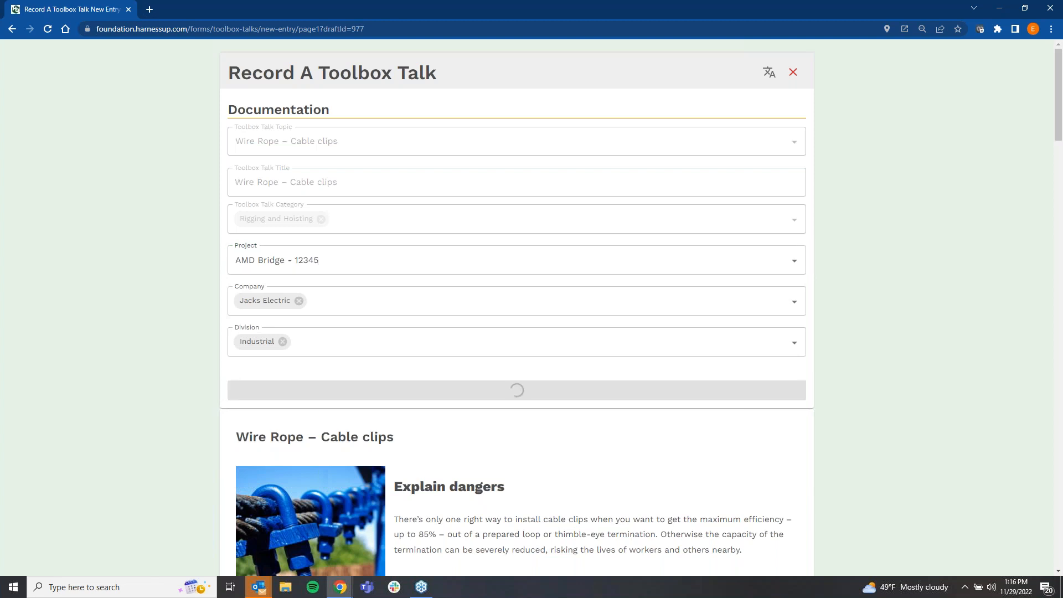
Step: Sign as foreman, add the first attendee's signature and select the matching worker's name
{"action": "mouse_move", "coordinate": [477, 165]}
{"action": "left_mouse_down"}
{"action": "mouse_move", "coordinate": [486, 206]}
{"action": "mouse_move", "coordinate": [538, 189]}
{"action": "mouse_move", "coordinate": [529, 208]}
{"action": "left_mouse_up"}
{"action": "mouse_move", "coordinate": [467, 333]}
{"action": "left_mouse_down"}
{"action": "mouse_move", "coordinate": [450, 331]}
{"action": "mouse_move", "coordinate": [470, 370]}
{"action": "left_mouse_up"}
{"action": "left_click", "coordinate": [486, 419]}
{"action": "left_click", "coordinate": [487, 381]}
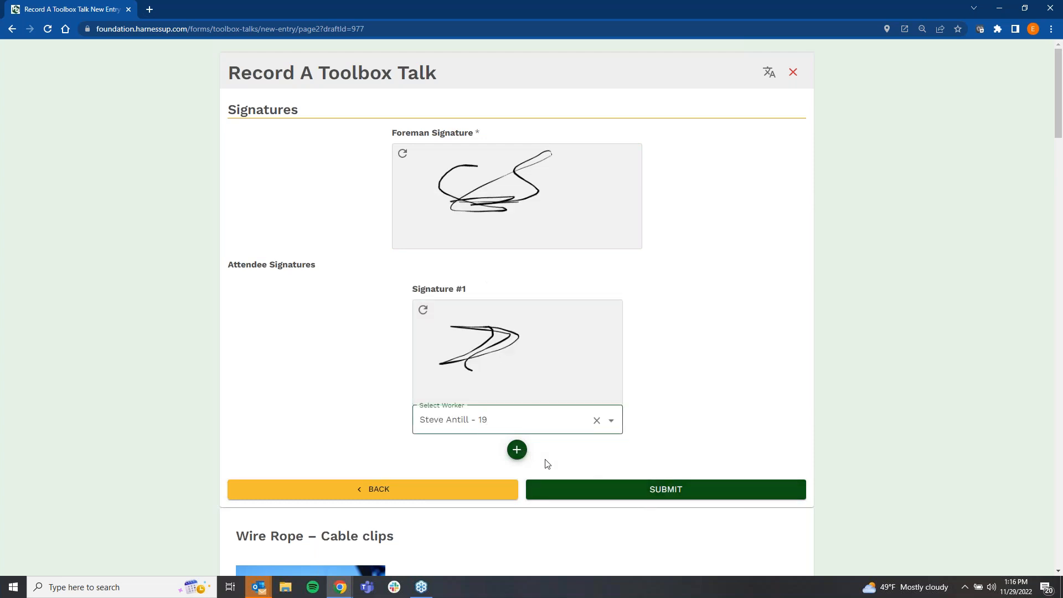
Step: Submit the Record A Toolbox Talk form and dismiss the notifications
{"action": "left_click", "coordinate": [619, 500]}
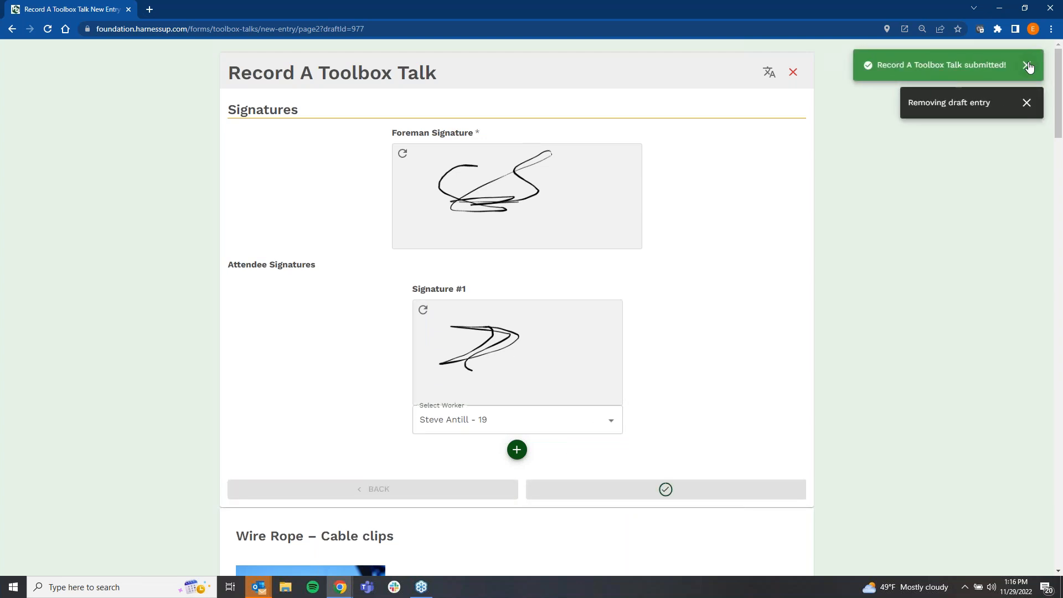
{"action": "left_click", "coordinate": [1029, 67]}
{"action": "left_click", "coordinate": [1028, 67]}
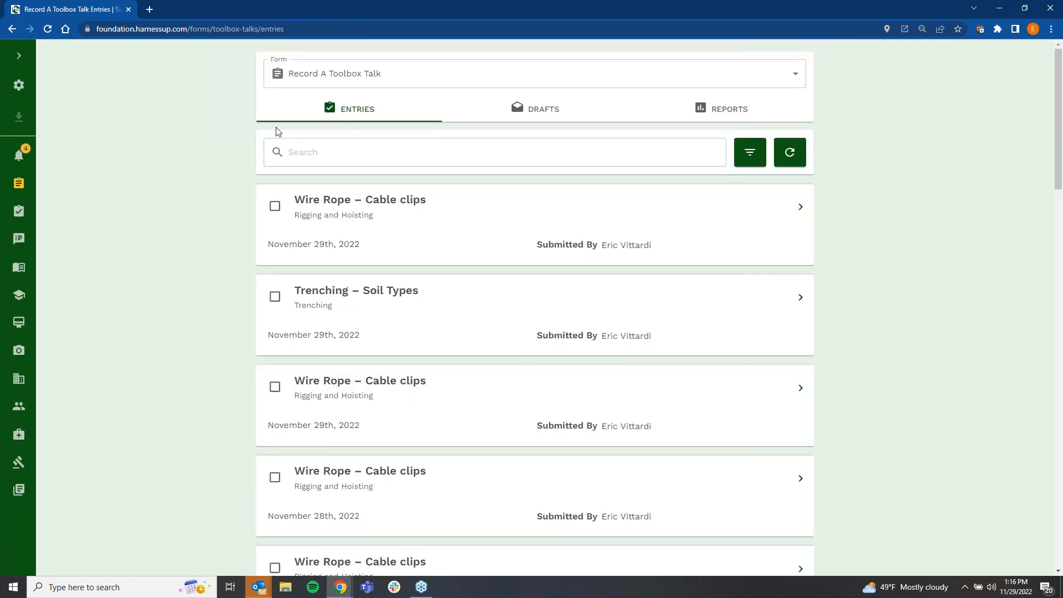
Step: Toggle the selection of the newest Wire Rope – Cable clips entry and look over the available entry filters
{"action": "left_click", "coordinate": [275, 206]}
{"action": "left_click", "coordinate": [277, 208]}
{"action": "left_click", "coordinate": [270, 207]}
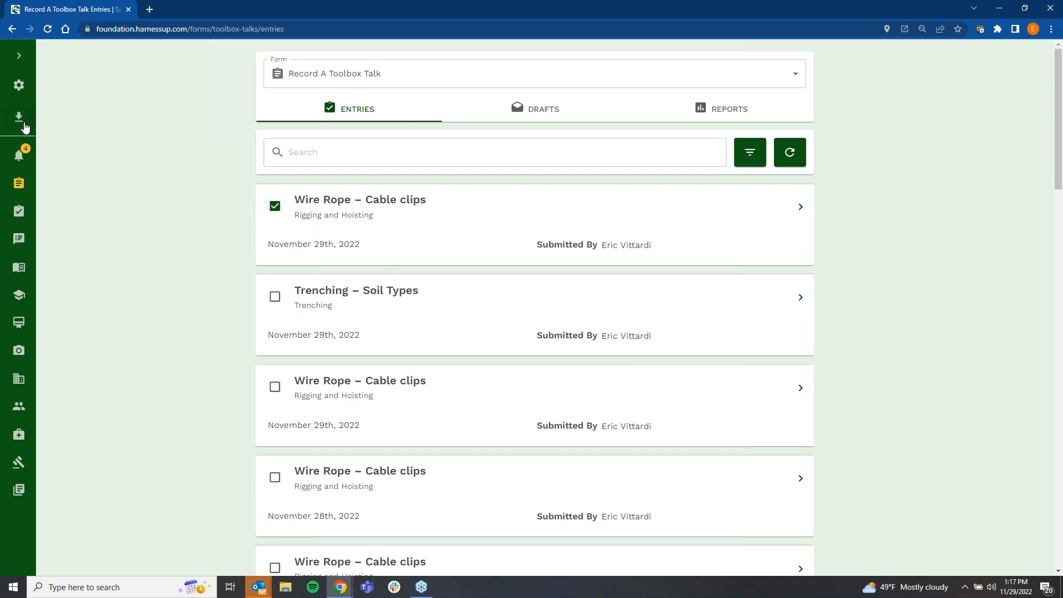
{"action": "left_click", "coordinate": [275, 209]}
{"action": "left_click", "coordinate": [749, 156]}
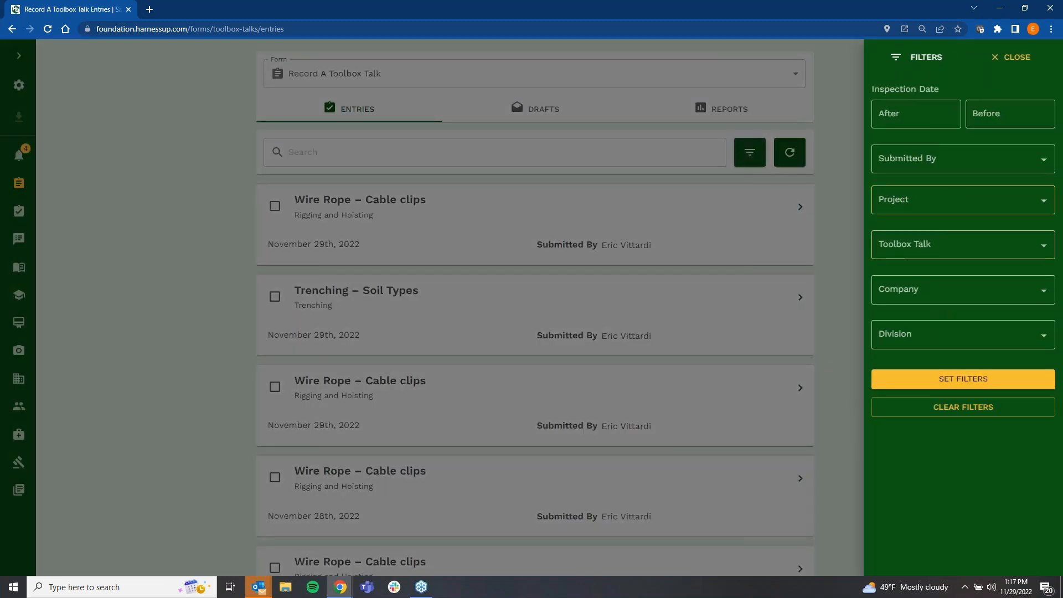
{"action": "left_click", "coordinate": [847, 204]}
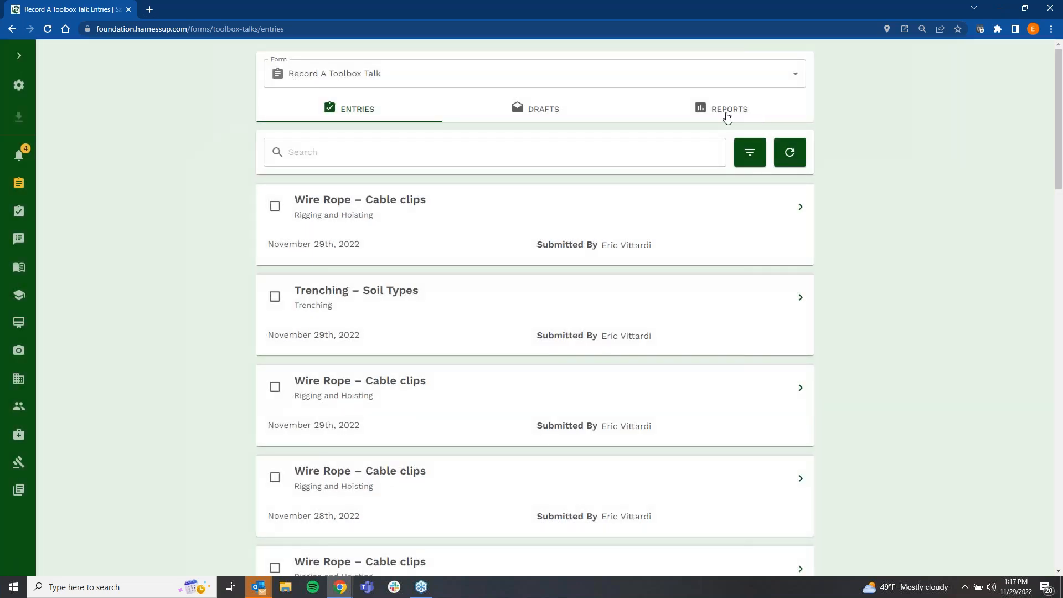
Step: View the compliance reports for Record A Toolbox Talk, Jobsite Hazard Assessment (JHA) and Jobsite Safety Evaluation, and return to the toolbox talk report
{"action": "left_click", "coordinate": [729, 113]}
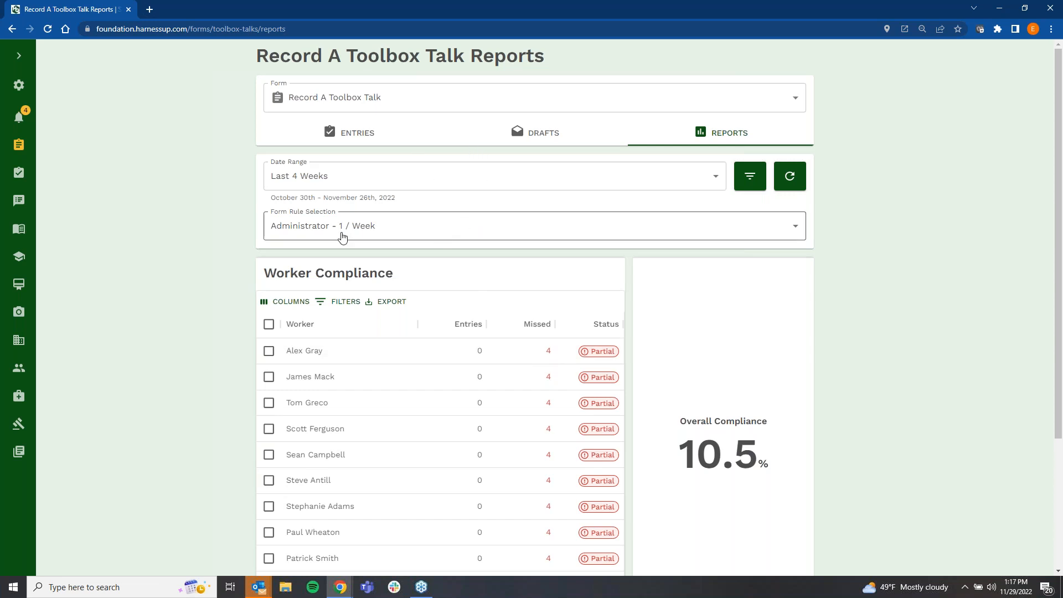
{"action": "left_click", "coordinate": [394, 104]}
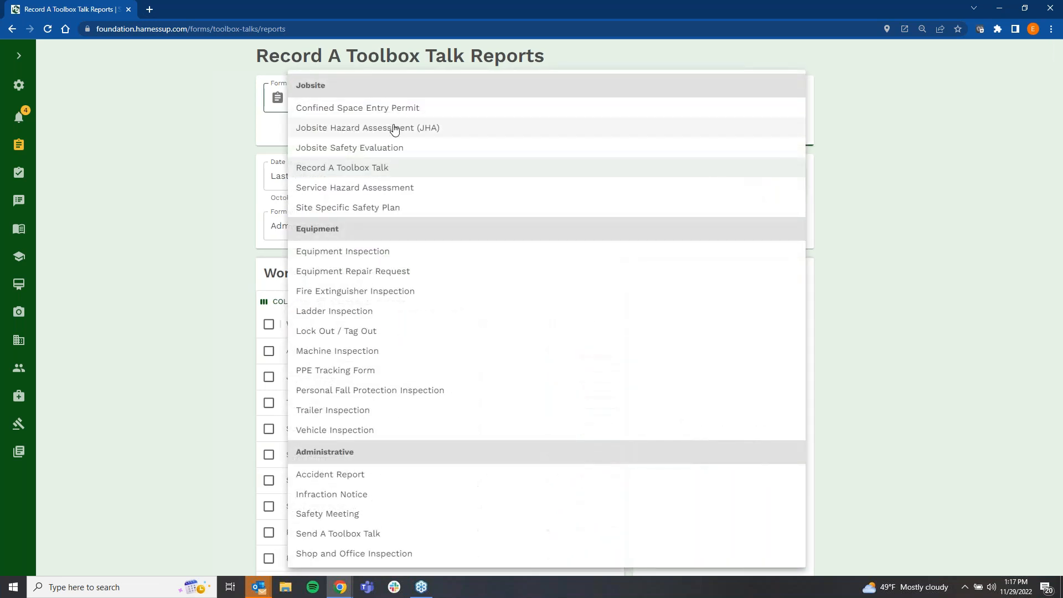
{"action": "left_click", "coordinate": [394, 128]}
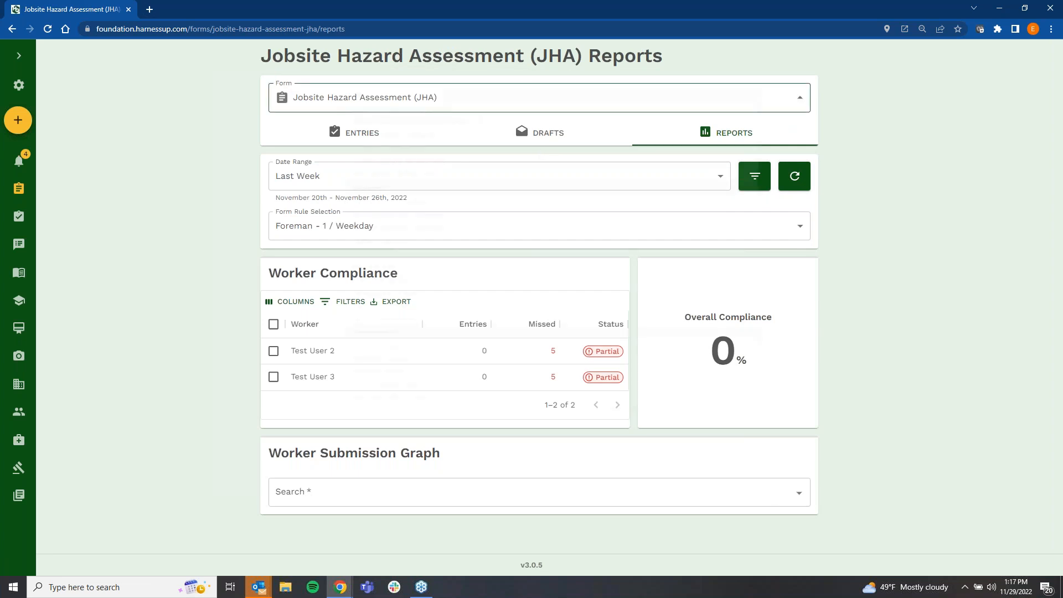
{"action": "left_click", "coordinate": [441, 101]}
{"action": "left_click", "coordinate": [441, 152]}
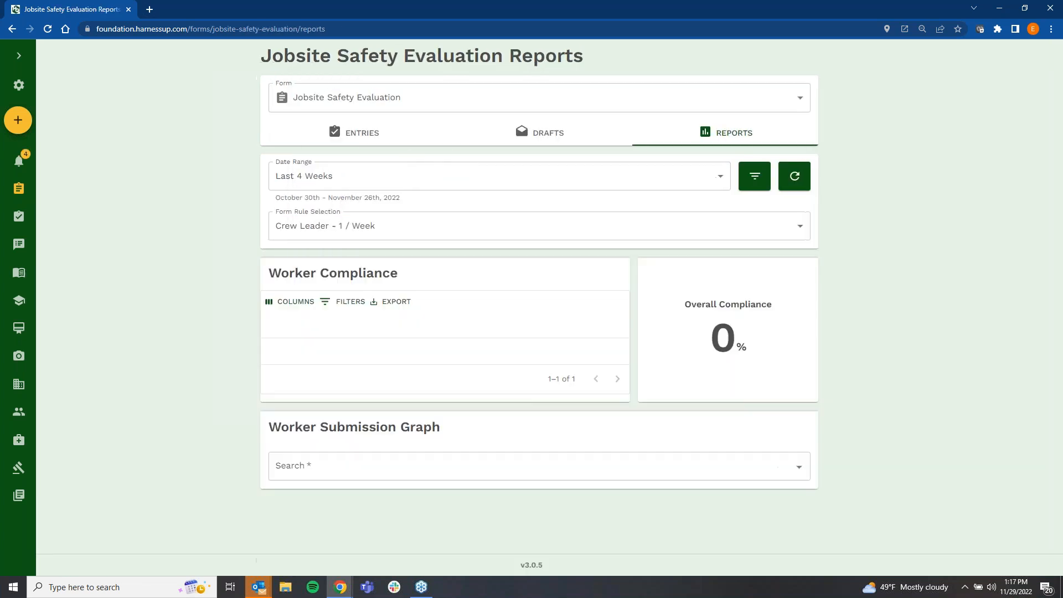
{"action": "left_click", "coordinate": [417, 106]}
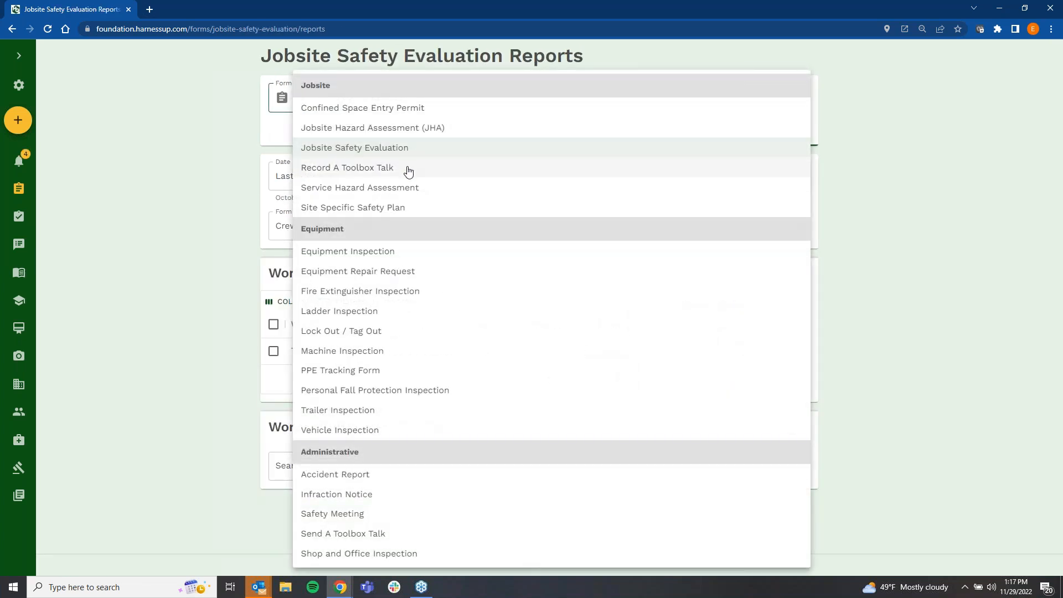
{"action": "left_click", "coordinate": [409, 169]}
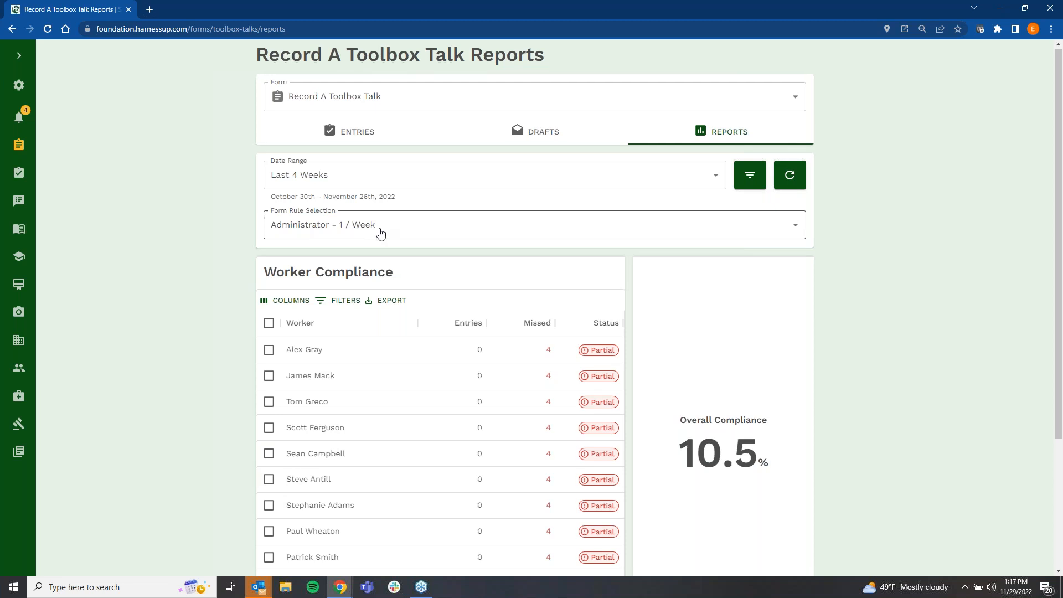
Step: Page to the last worker in the Worker Compliance table, view that worker's submission dates and close the list
{"action": "scroll", "coordinate": [379, 232], "scroll_direction": "down", "scroll_amount": 3}
{"action": "left_click", "coordinate": [614, 437]}
{"action": "left_click", "coordinate": [614, 436]}
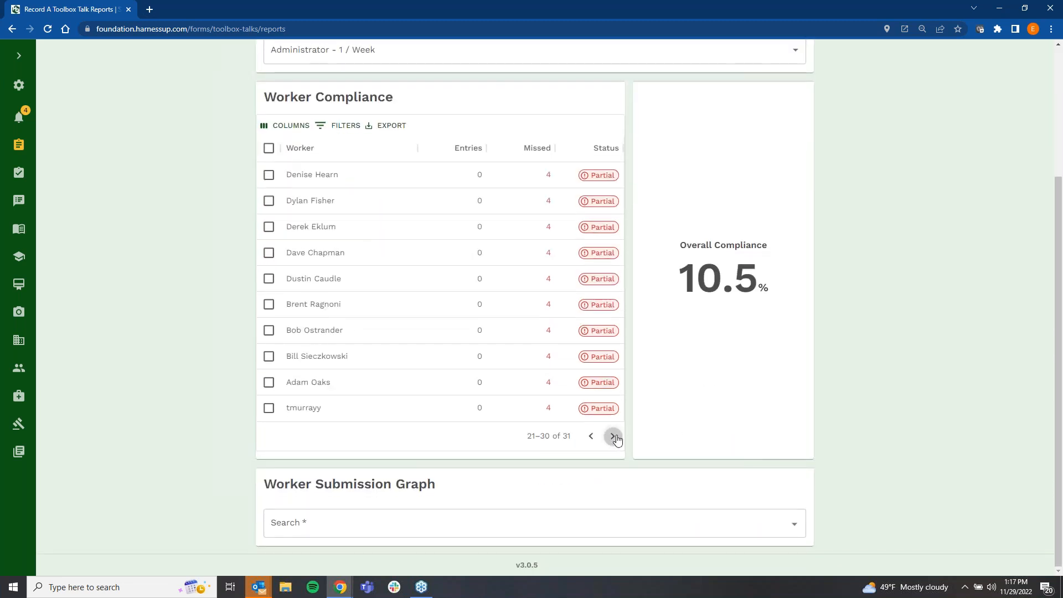
{"action": "left_click", "coordinate": [614, 437]}
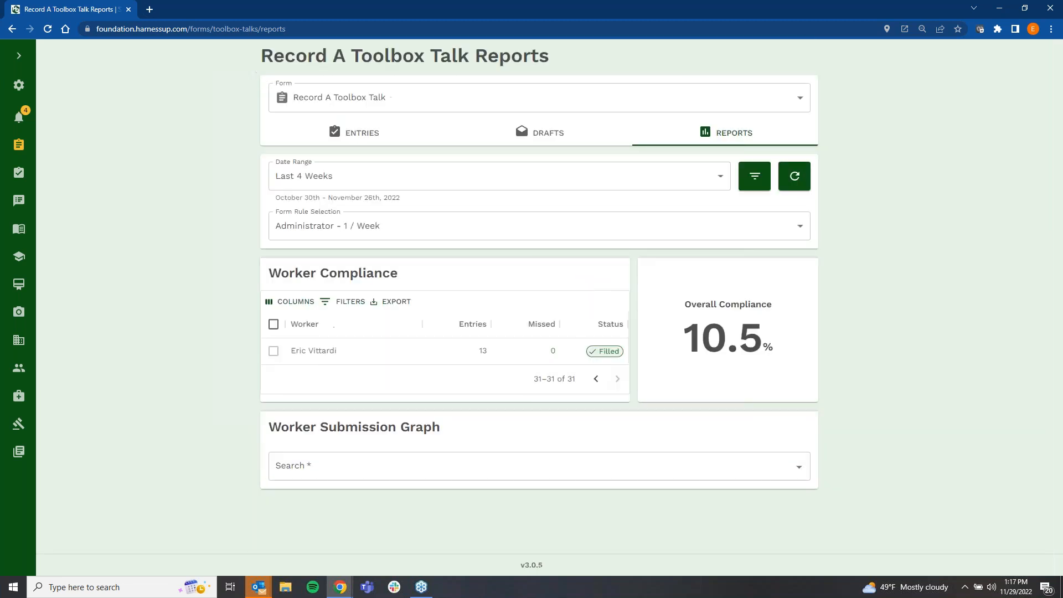
{"action": "left_click", "coordinate": [483, 349]}
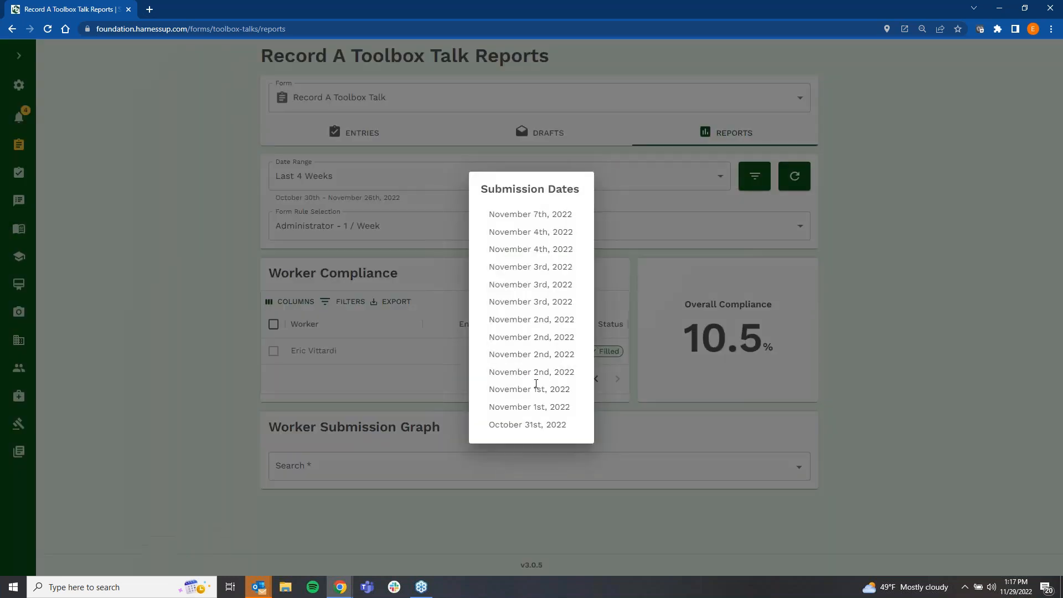
{"action": "left_click", "coordinate": [400, 398]}
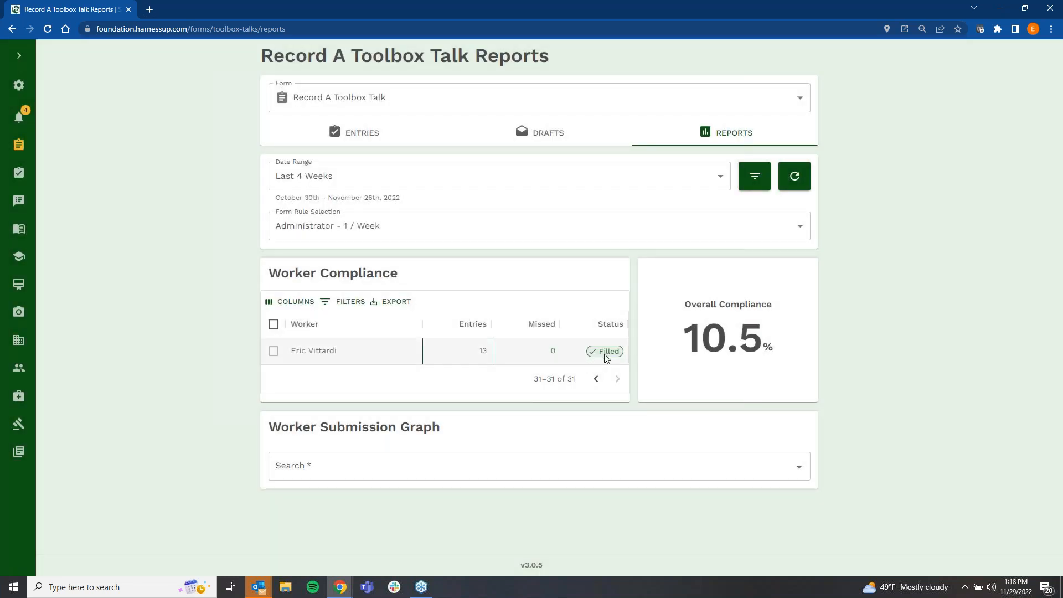
Step: Go back one page in the Worker Compliance table and select all the non-compliant workers
{"action": "left_click", "coordinate": [596, 379]}
{"action": "scroll", "coordinate": [554, 404], "scroll_direction": "down", "scroll_amount": 3}
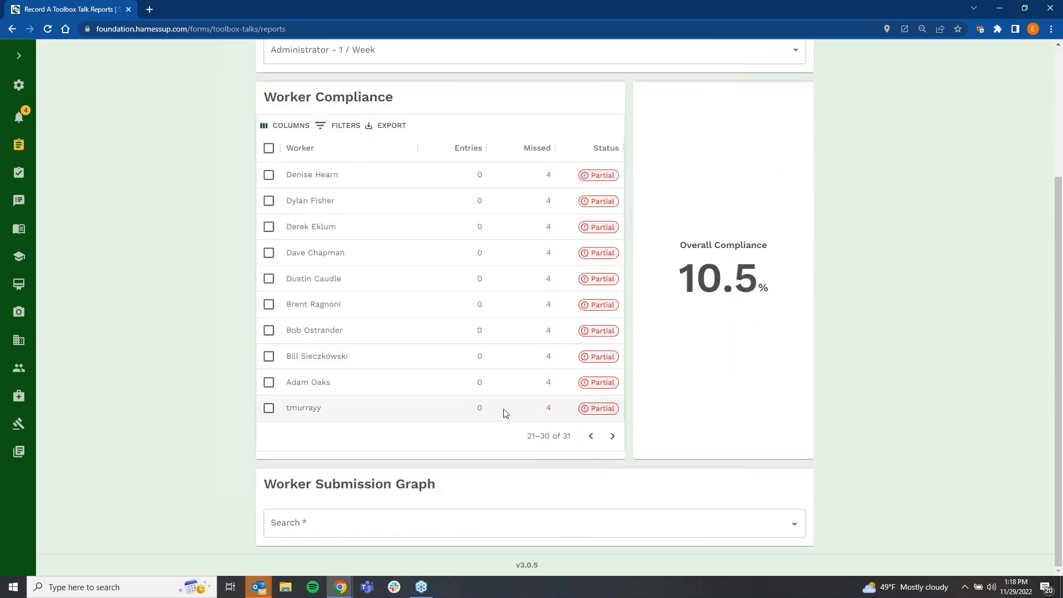
{"action": "left_click", "coordinate": [269, 382]}
{"action": "left_click", "coordinate": [268, 311]}
{"action": "left_click", "coordinate": [269, 148]}
{"action": "left_click", "coordinate": [269, 148]}
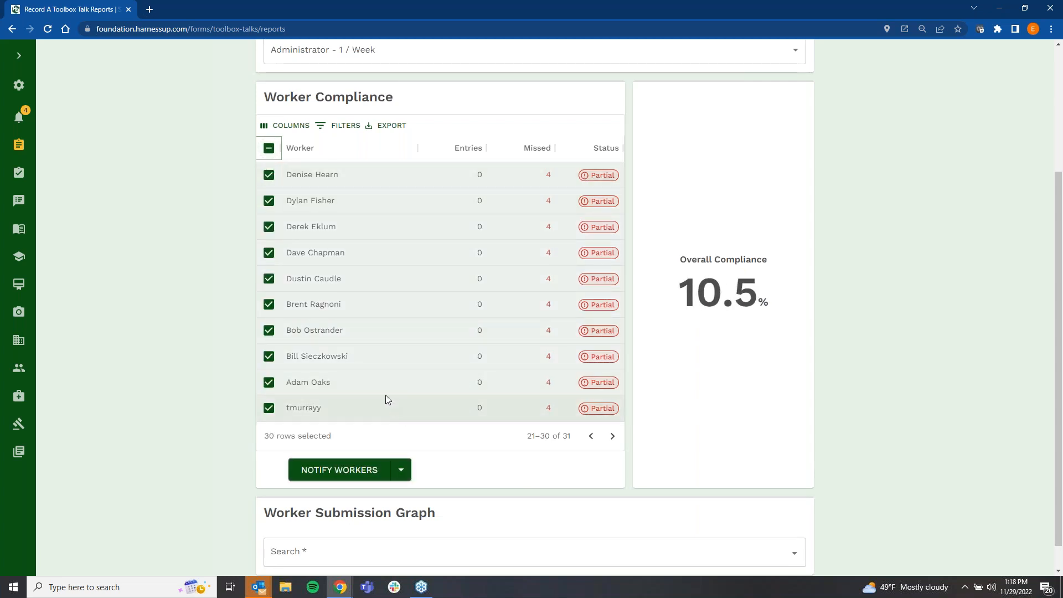
Step: Switch the notification option to Notify Managers and choose a manager as the recipient
{"action": "scroll", "coordinate": [410, 430], "scroll_direction": "down", "scroll_amount": 1}
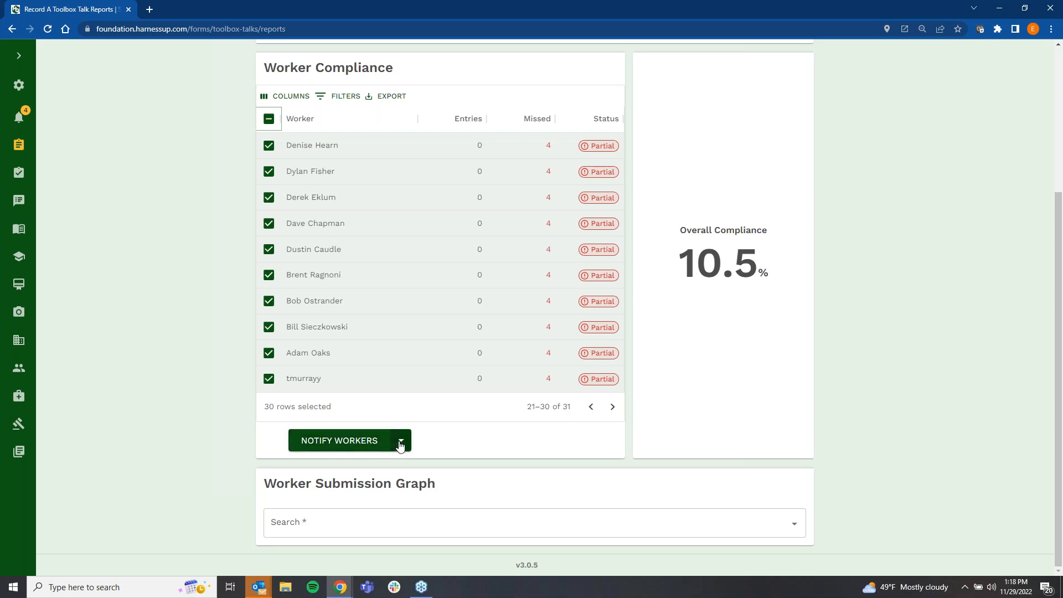
{"action": "left_click", "coordinate": [402, 441]}
{"action": "left_click", "coordinate": [372, 416]}
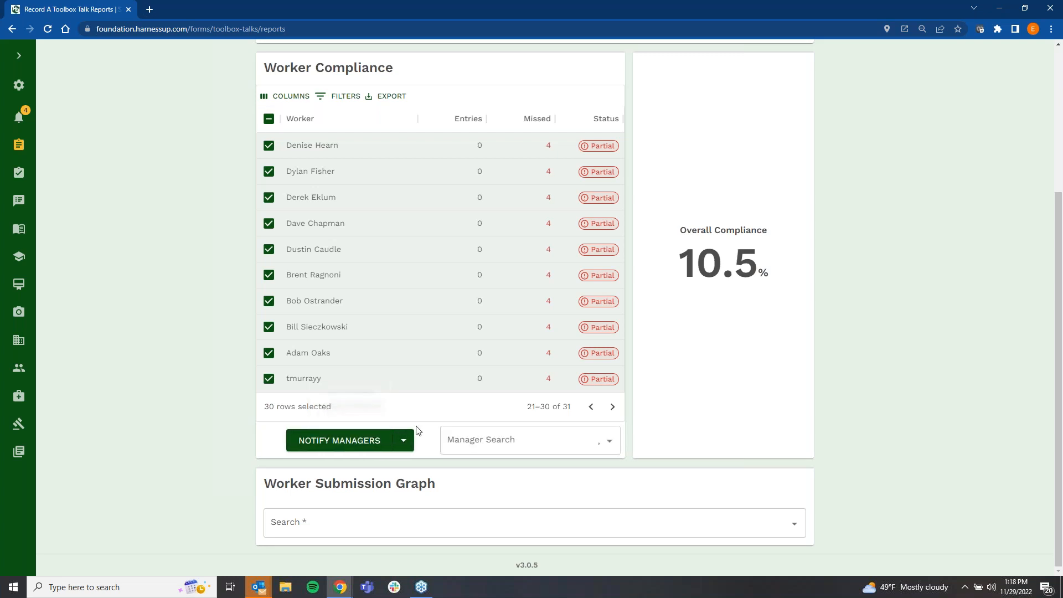
{"action": "left_click", "coordinate": [506, 439]}
{"action": "left_click", "coordinate": [503, 366]}
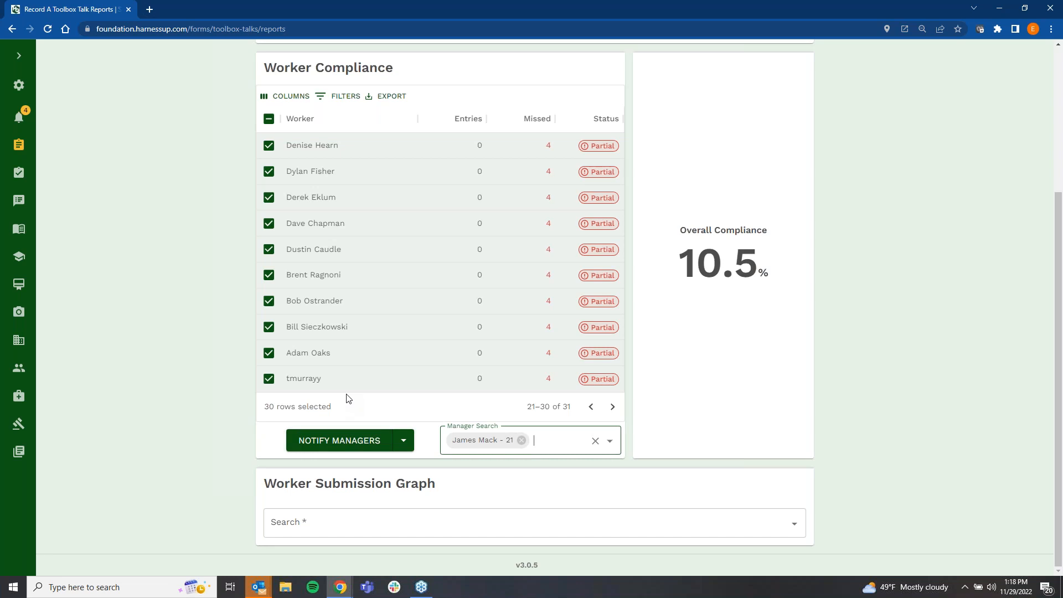
Step: Expand the navigation sidebar and display the Worker Submission Graph for the administrator by searching the worker's name
{"action": "left_click", "coordinate": [21, 59]}
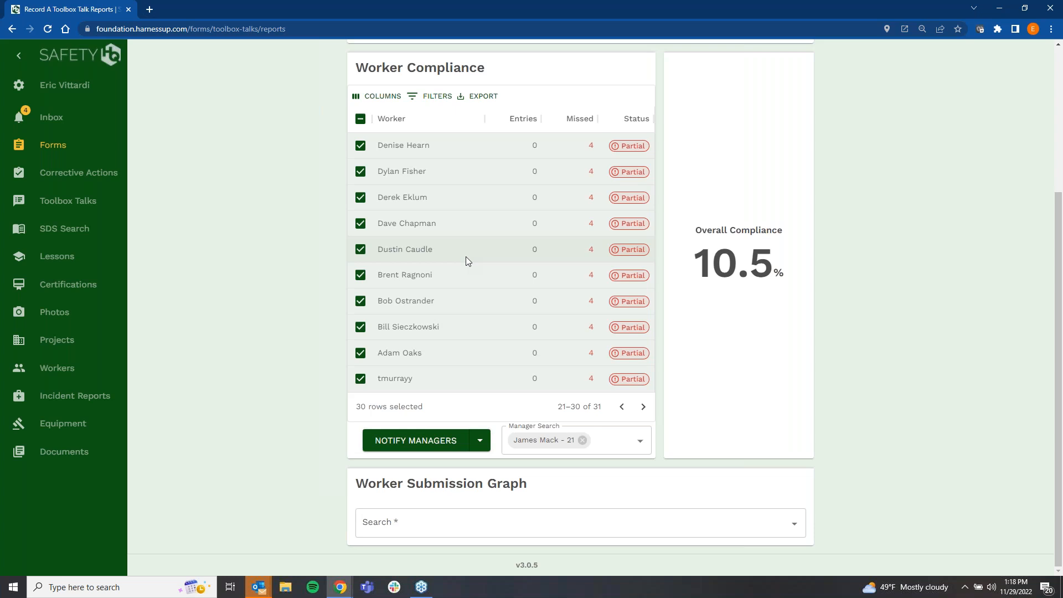
{"action": "left_click", "coordinate": [545, 520]}
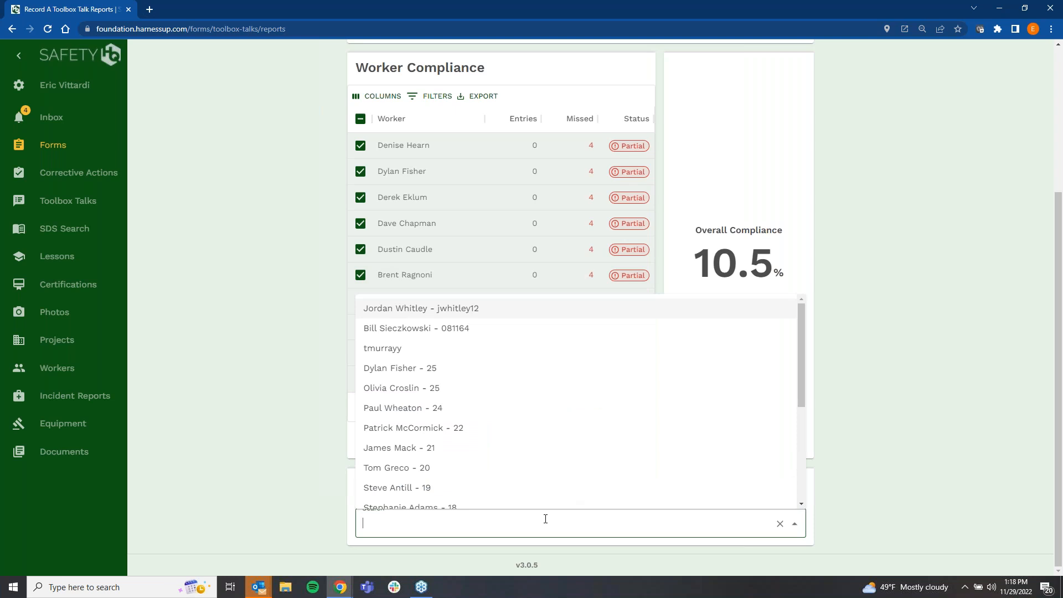
{"action": "type", "text": "eric"}
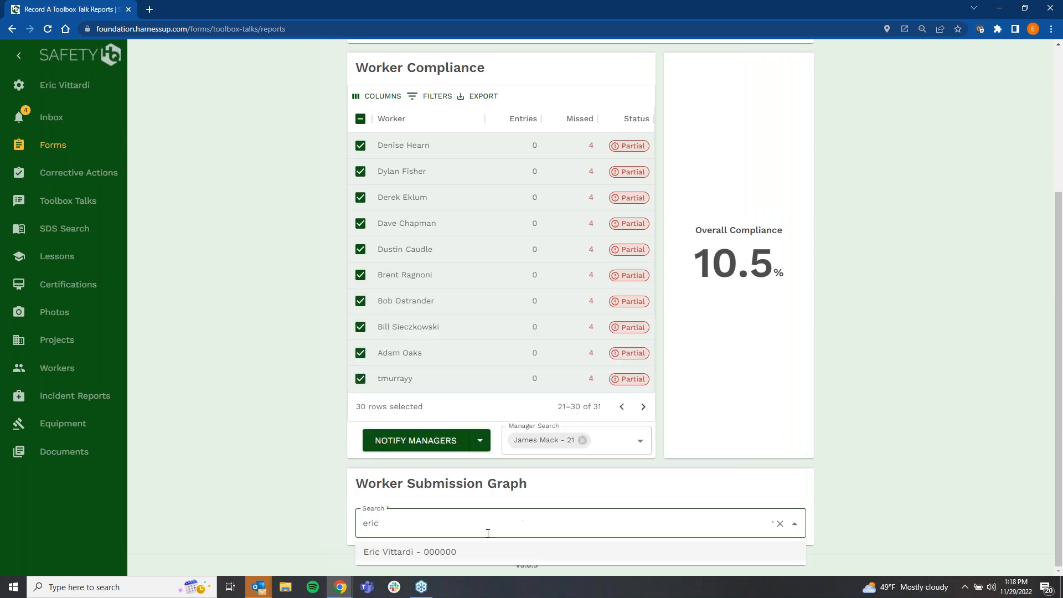
{"action": "left_click", "coordinate": [477, 551]}
{"action": "scroll", "coordinate": [610, 463], "scroll_direction": "down", "scroll_amount": 2}
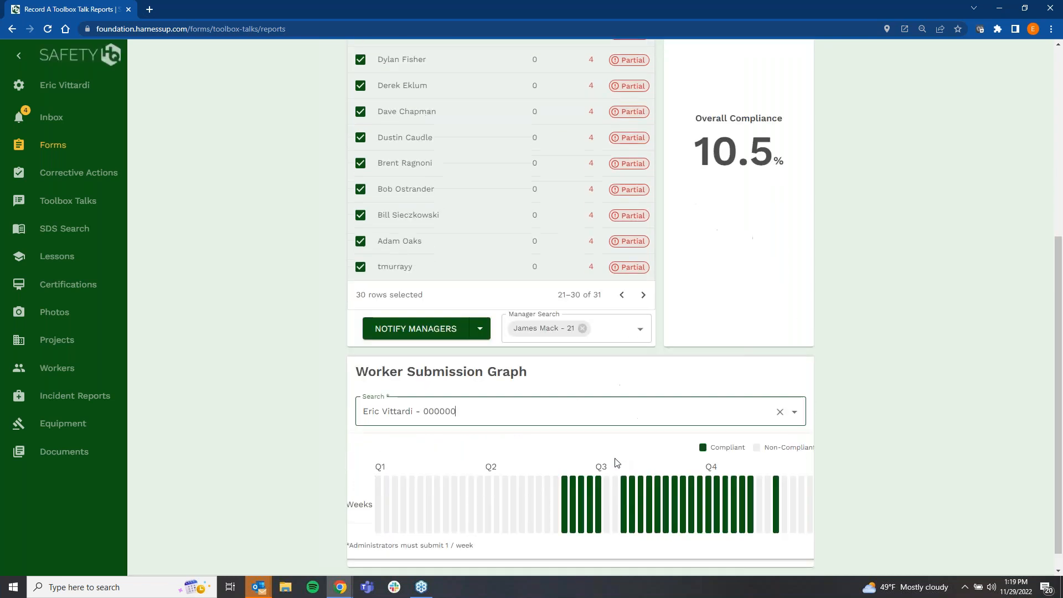
{"action": "scroll", "coordinate": [617, 463], "scroll_direction": "down", "scroll_amount": 1}
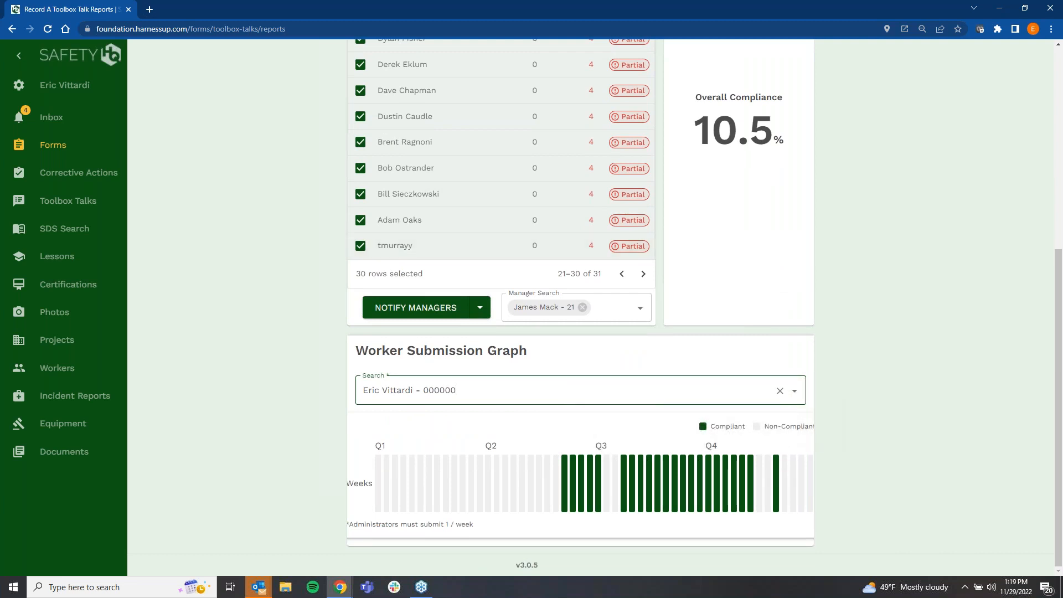
{"action": "scroll", "coordinate": [291, 334], "scroll_direction": "up", "scroll_amount": 6}
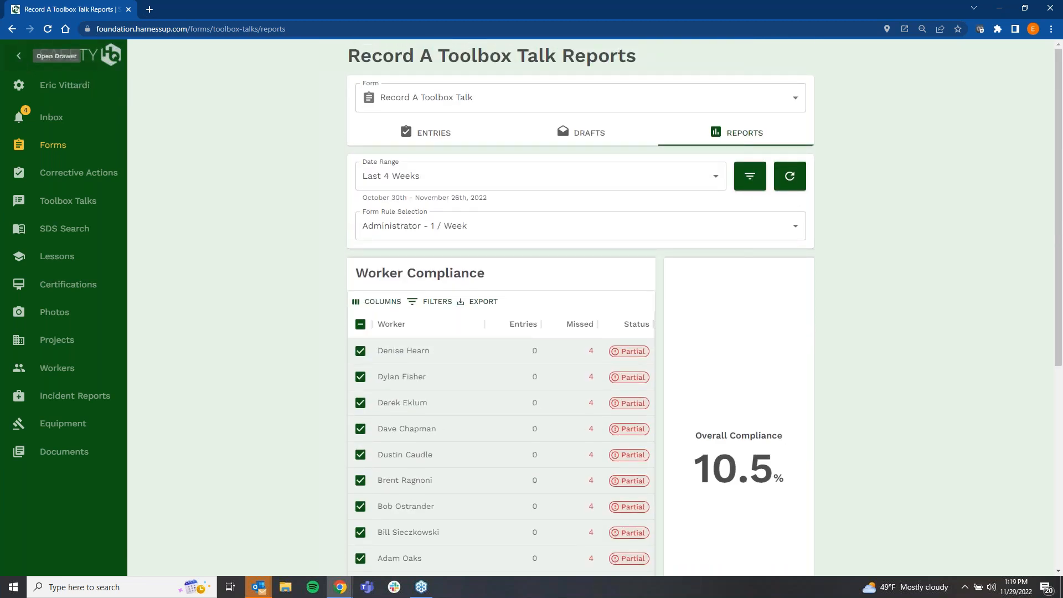
Step: Open SDS Search, show the manufacturer filters, and search the safety data sheets for "sherw" and for "254"
{"action": "left_click", "coordinate": [70, 234]}
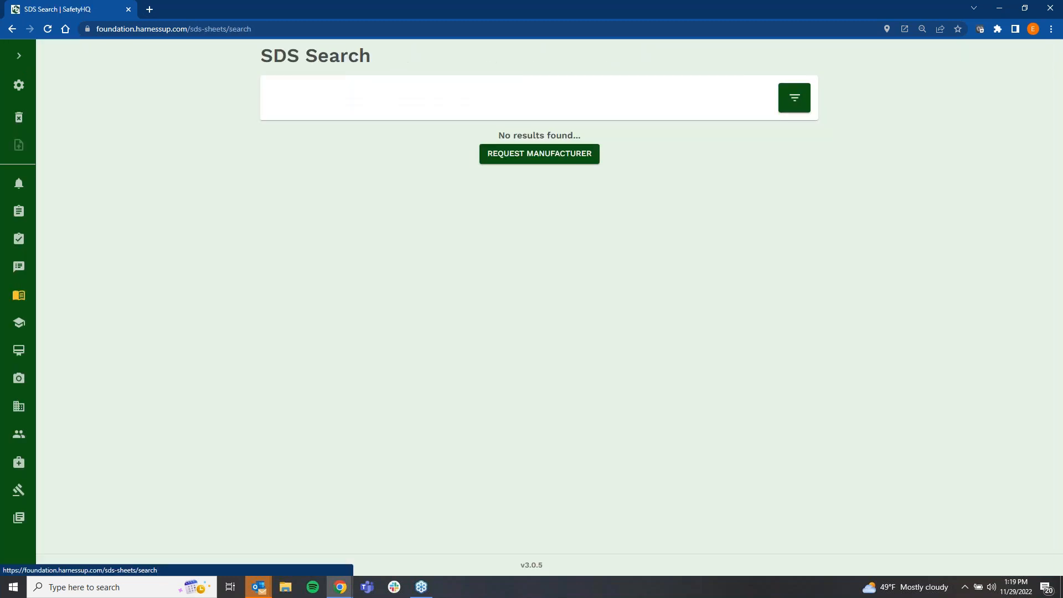
{"action": "left_click", "coordinate": [800, 106]}
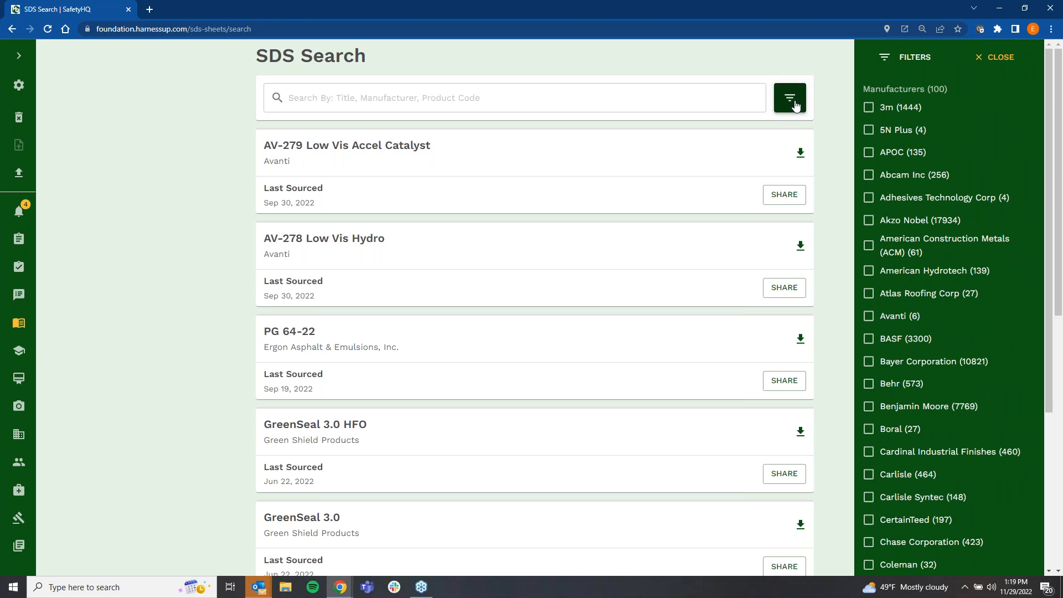
{"action": "left_click", "coordinate": [617, 95]}
{"action": "type", "text": "sherw"}
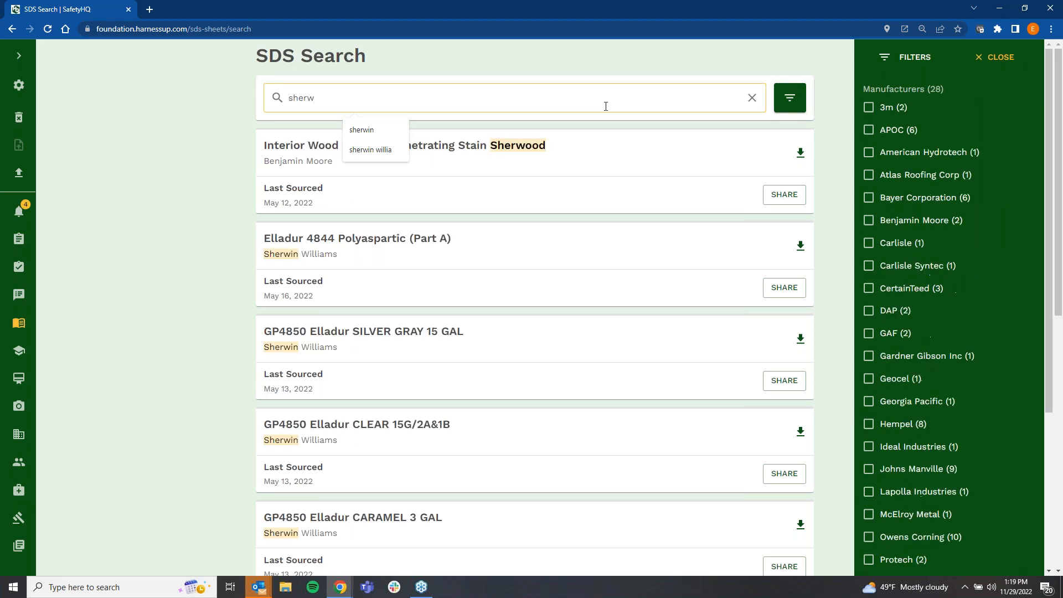
{"action": "double_click", "coordinate": [301, 98]}
{"action": "type", "text": "254"}
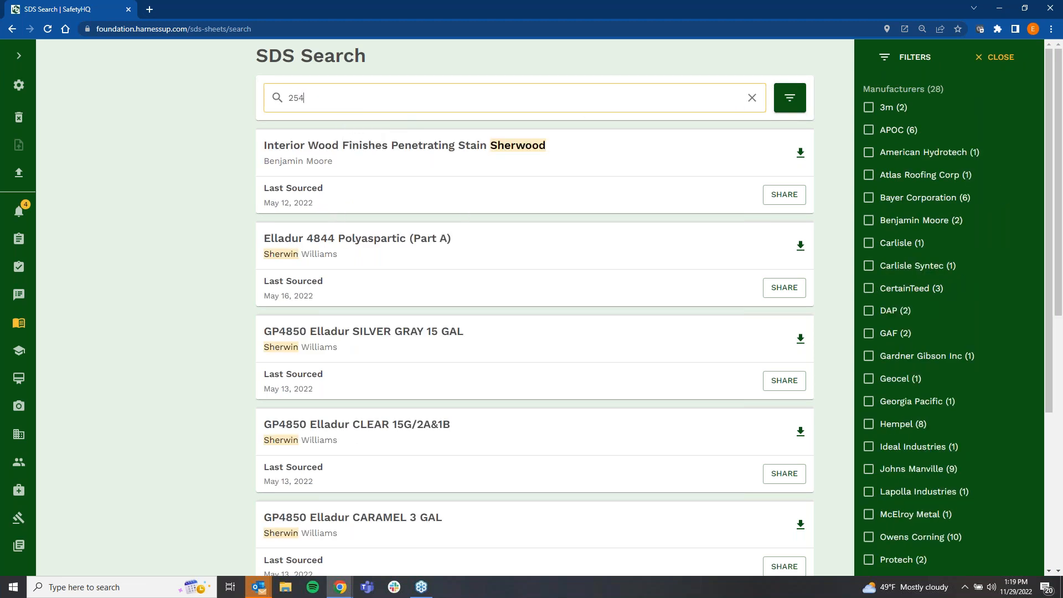
Step: Clear the search, view the AV-279 Low Vis Accel Catalyst safety data sheet and close the PDF
{"action": "left_click_drag", "start_coordinate": [306, 97], "coordinate": [277, 98]}
{"action": "key", "text": "BackSpace"}
{"action": "left_click", "coordinate": [801, 153]}
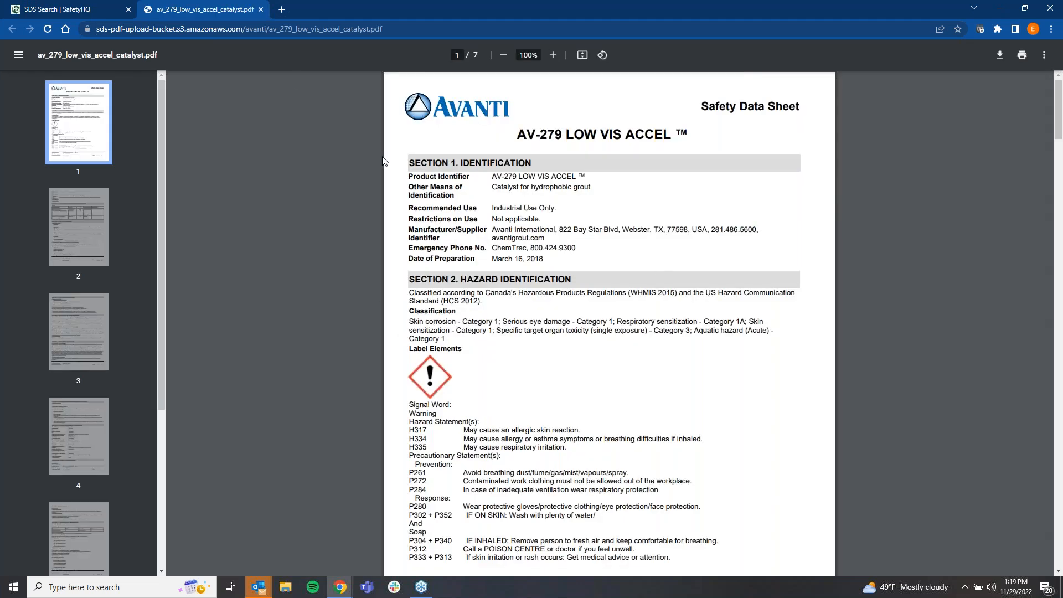
{"action": "left_click", "coordinate": [261, 10]}
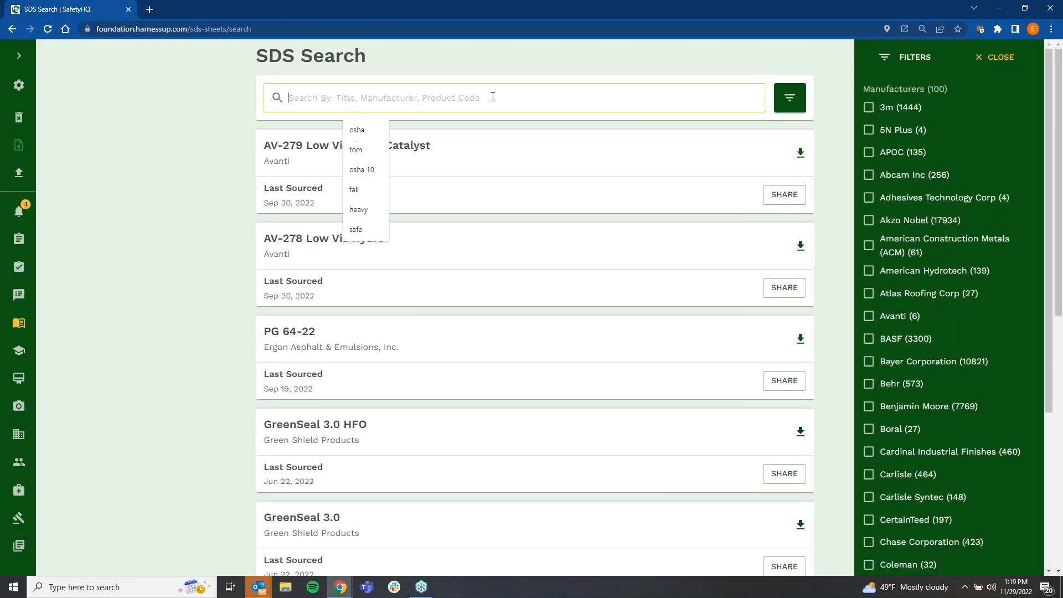
{"action": "type", "text": "64564654654"}
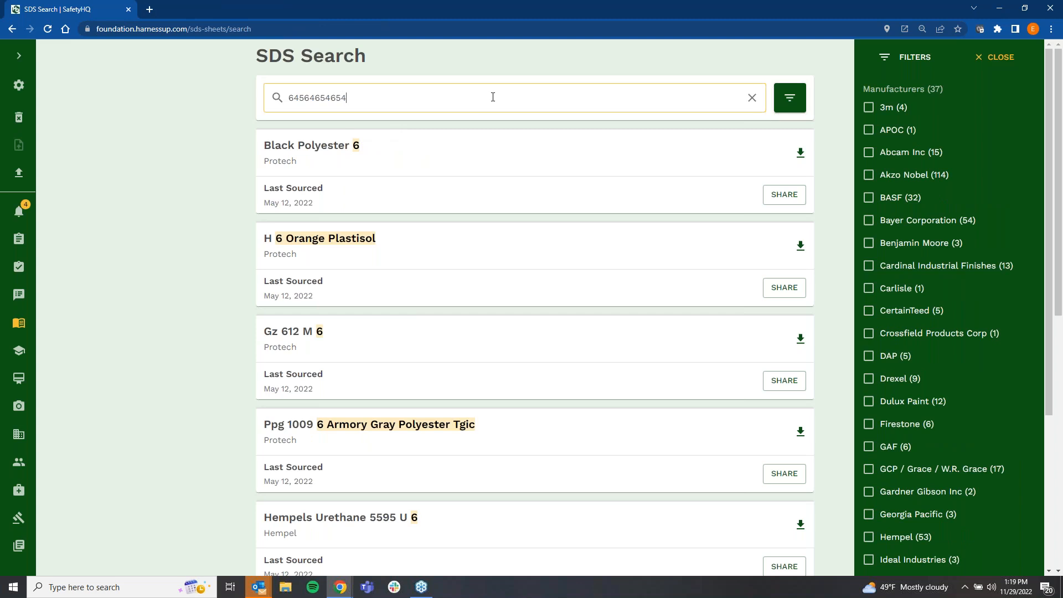
{"action": "type", "text": "6"}
{"action": "left_click", "coordinate": [515, 156]}
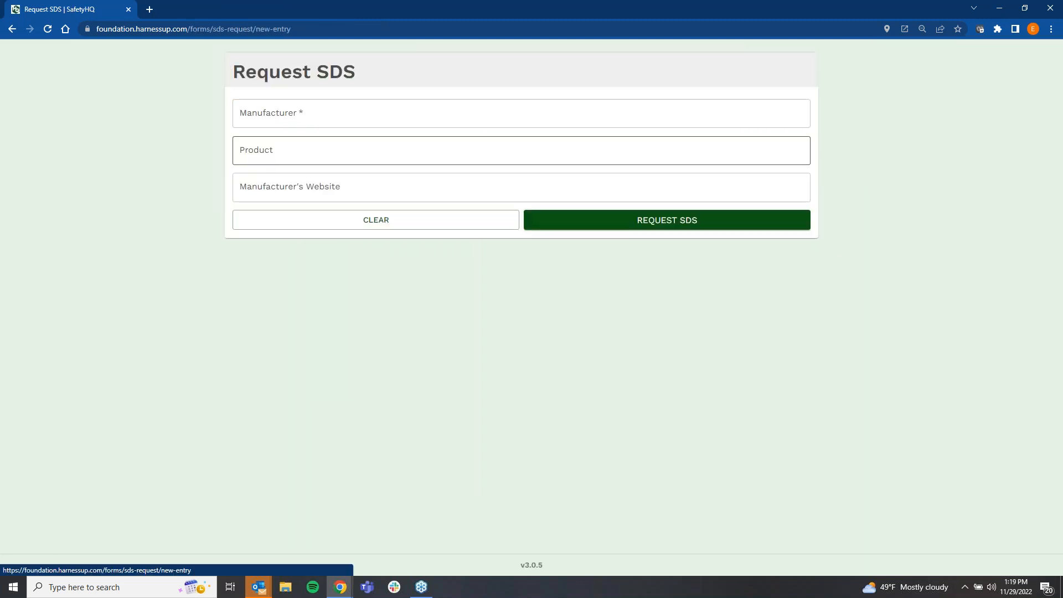
{"action": "left_click", "coordinate": [11, 29]}
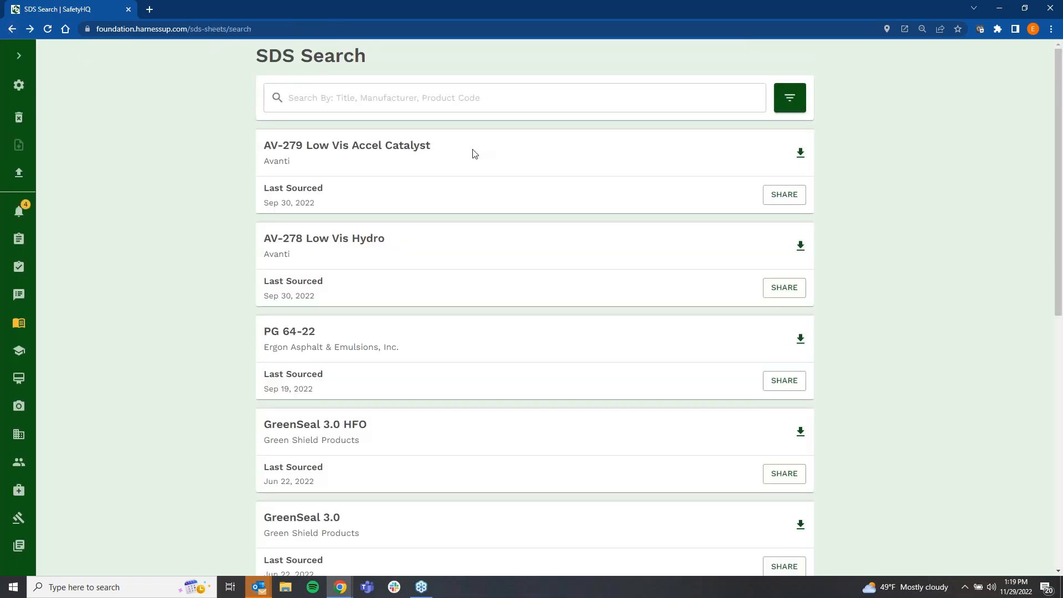
Step: Open the Lessons library from the expanded navigation sidebar and expand the sidebar again
{"action": "left_click", "coordinate": [18, 55]}
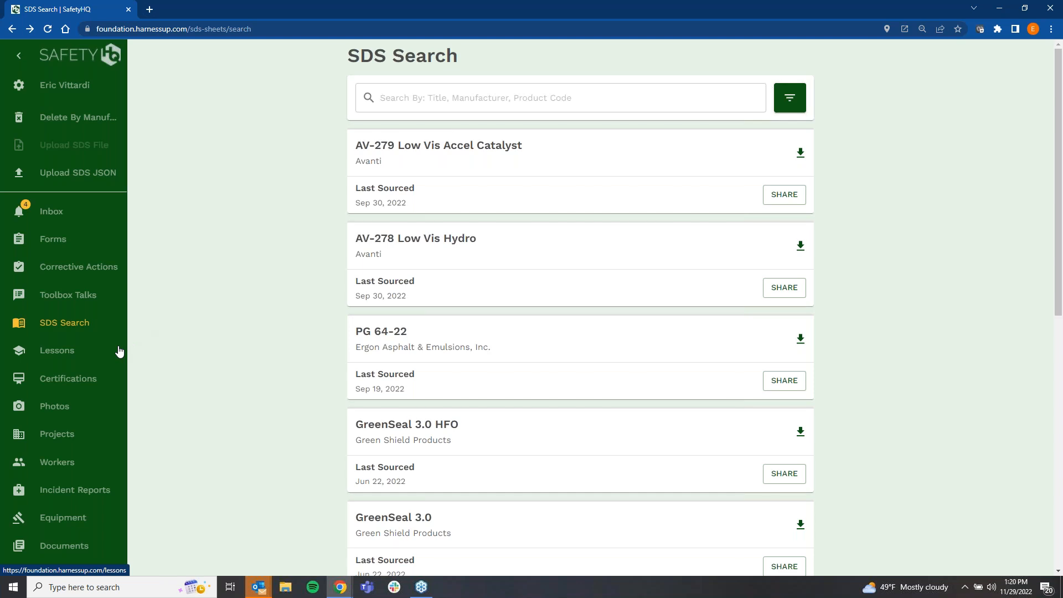
{"action": "left_click", "coordinate": [72, 357]}
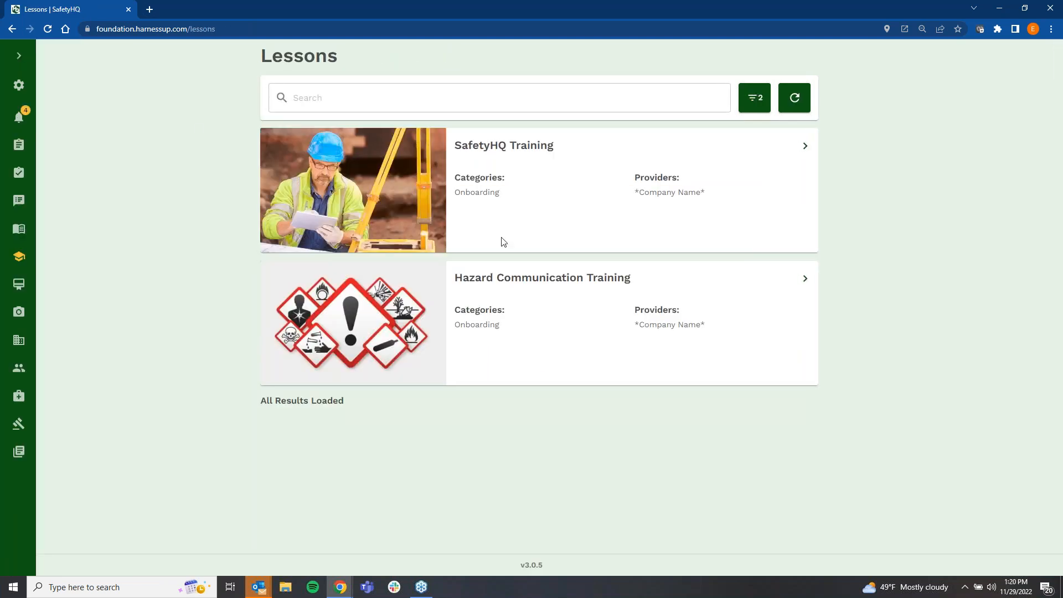
{"action": "left_click", "coordinate": [19, 56]}
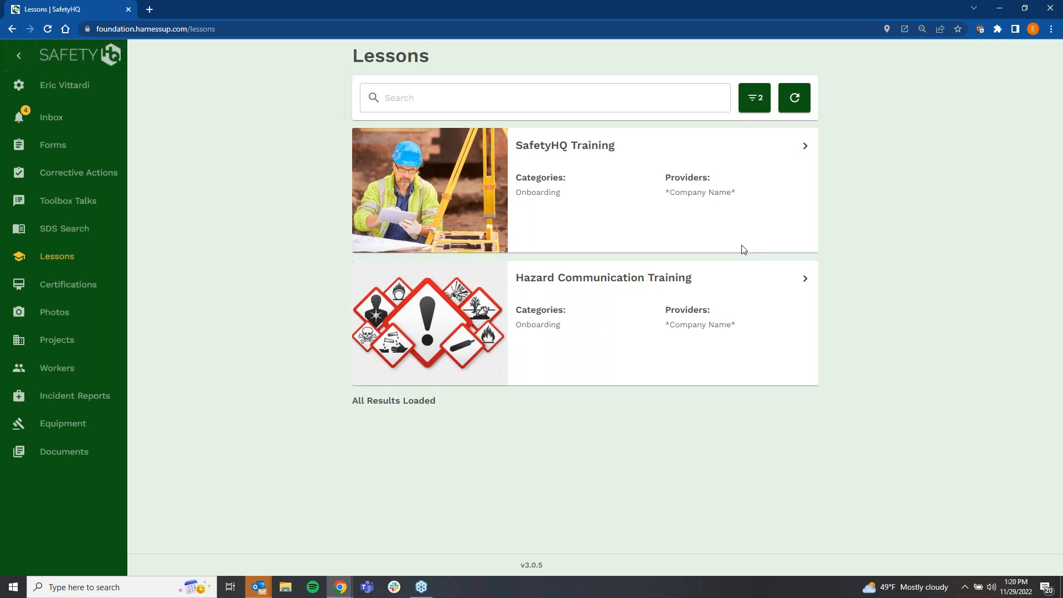
Step: Open the Hazard Communication Training lesson and review its content, including the Routes of Entry section and the key terms
{"action": "left_click", "coordinate": [805, 284]}
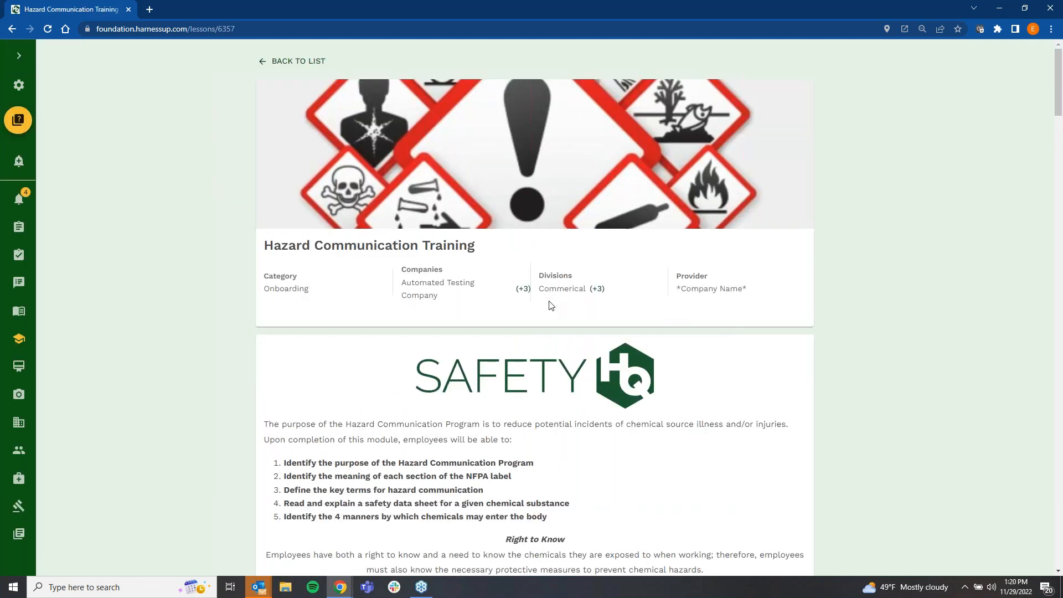
{"action": "scroll", "coordinate": [551, 305], "scroll_direction": "down", "scroll_amount": 20}
{"action": "scroll", "coordinate": [535, 305], "scroll_direction": "down", "scroll_amount": 20}
{"action": "scroll", "coordinate": [480, 297], "scroll_direction": "up", "scroll_amount": 1}
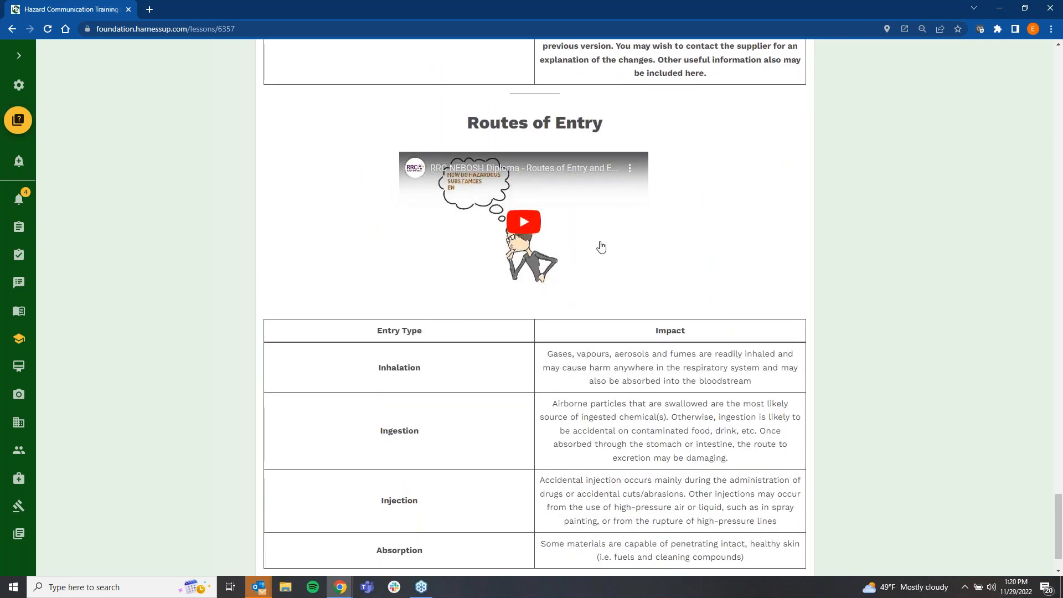
{"action": "scroll", "coordinate": [601, 247], "scroll_direction": "up", "scroll_amount": 16}
{"action": "scroll", "coordinate": [570, 289], "scroll_direction": "up", "scroll_amount": 20}
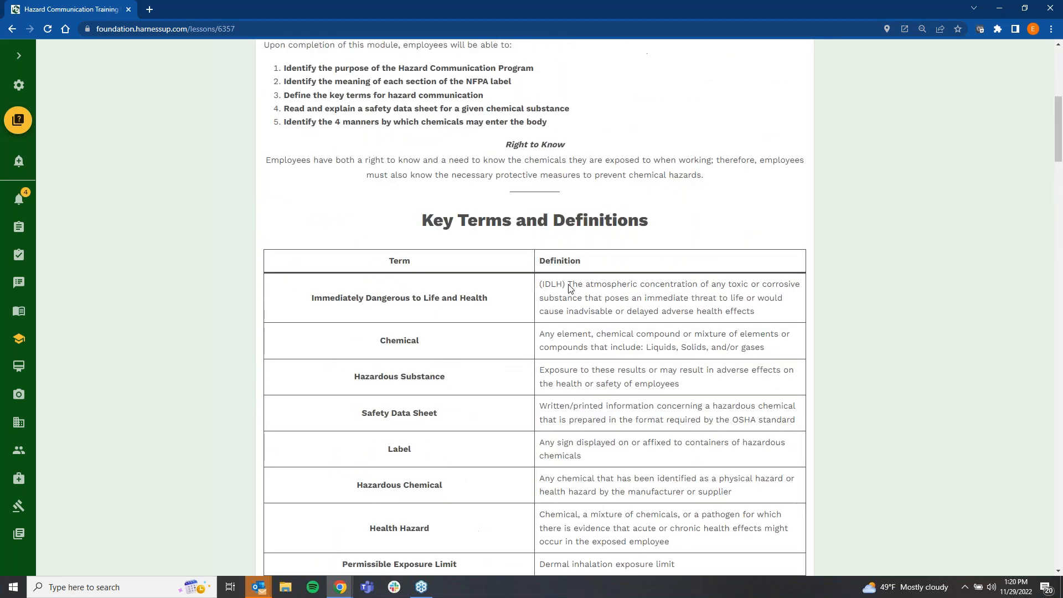
{"action": "scroll", "coordinate": [569, 288], "scroll_direction": "up", "scroll_amount": 7}
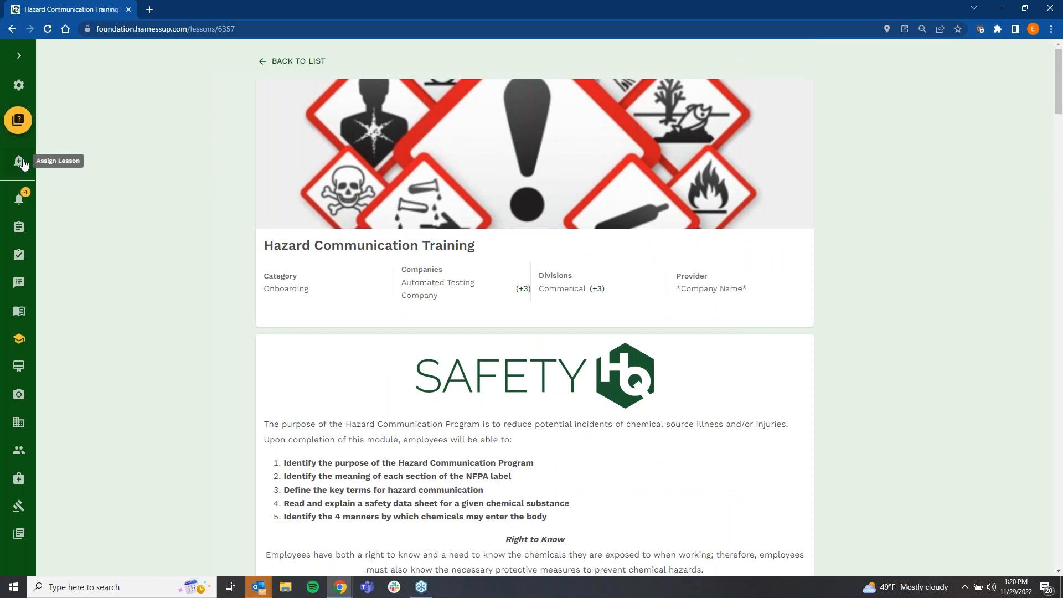
Step: Open the Hazard Communication Quiz, close it without answering and return to the Lessons list
{"action": "left_click", "coordinate": [26, 127]}
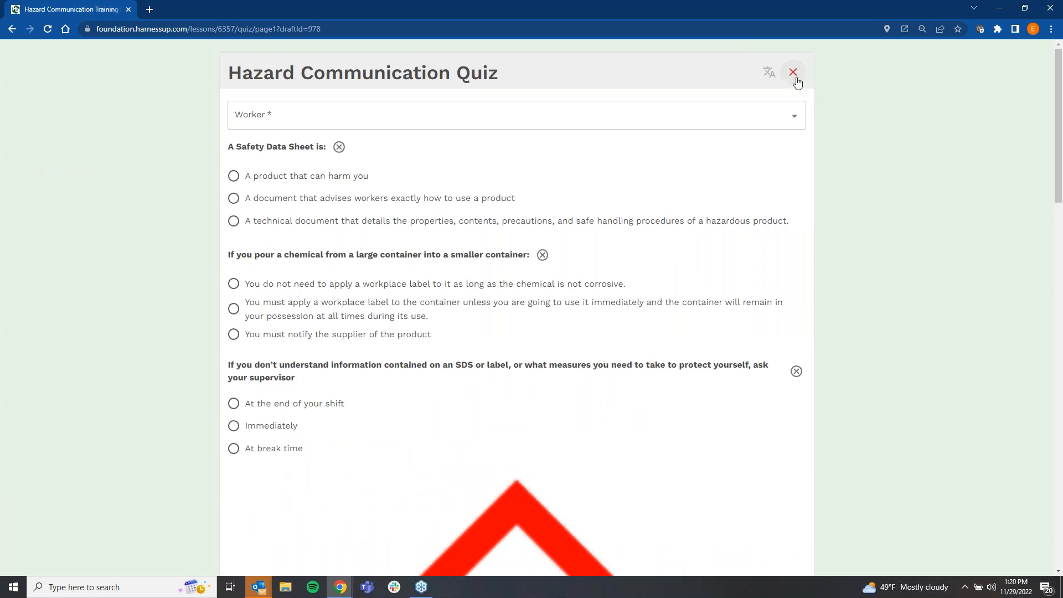
{"action": "left_click", "coordinate": [794, 73]}
{"action": "left_click", "coordinate": [987, 65]}
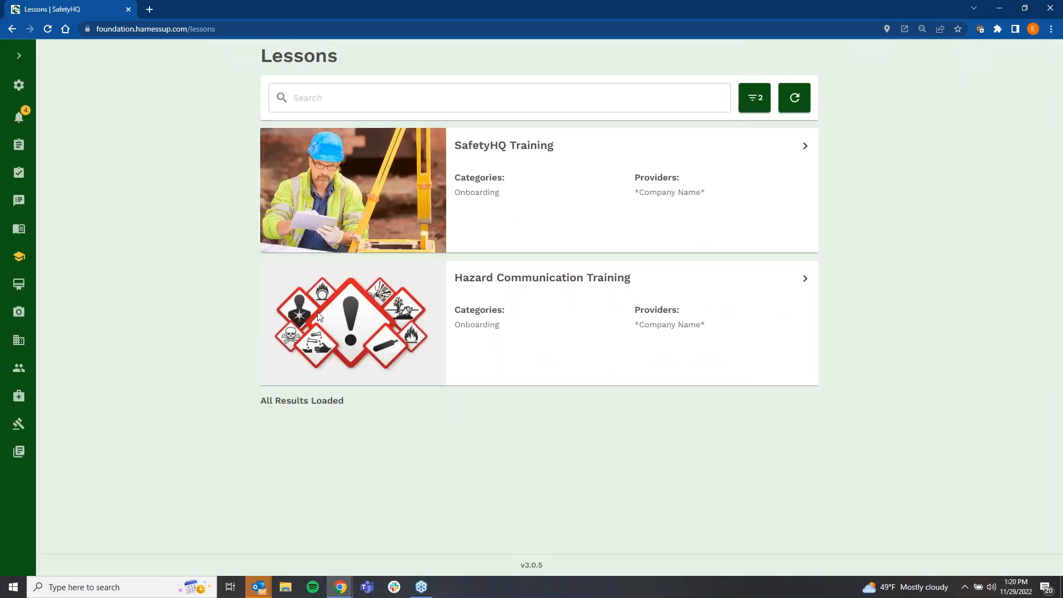
Step: Open Certifications, expand the navigation sidebar and review the workers' certifications with their expiry dates and statuses
{"action": "left_click", "coordinate": [18, 285]}
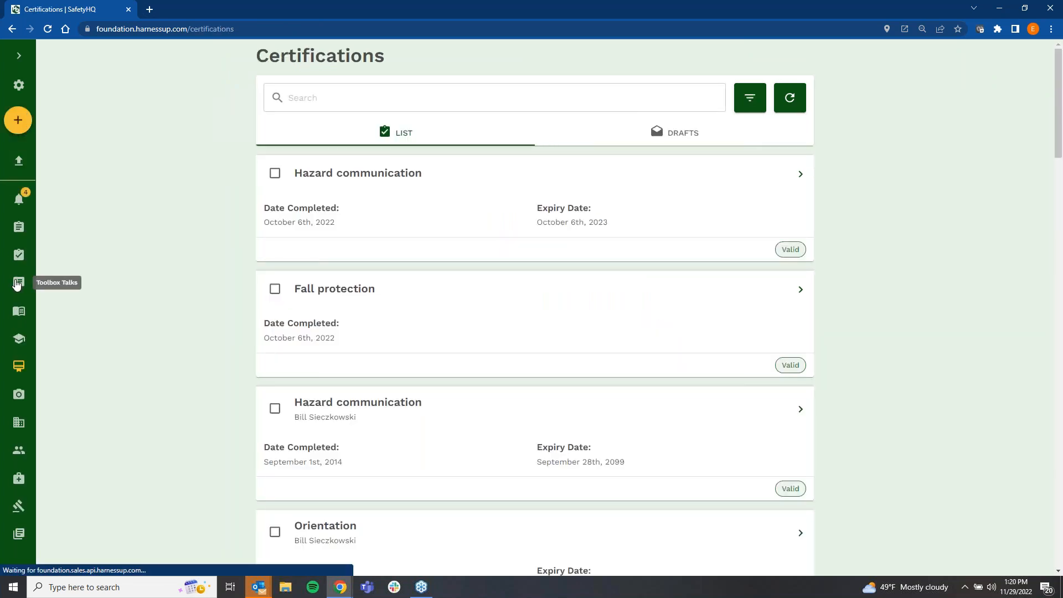
{"action": "left_click", "coordinate": [23, 63]}
{"action": "left_click_drag", "start_coordinate": [524, 175], "coordinate": [386, 175]}
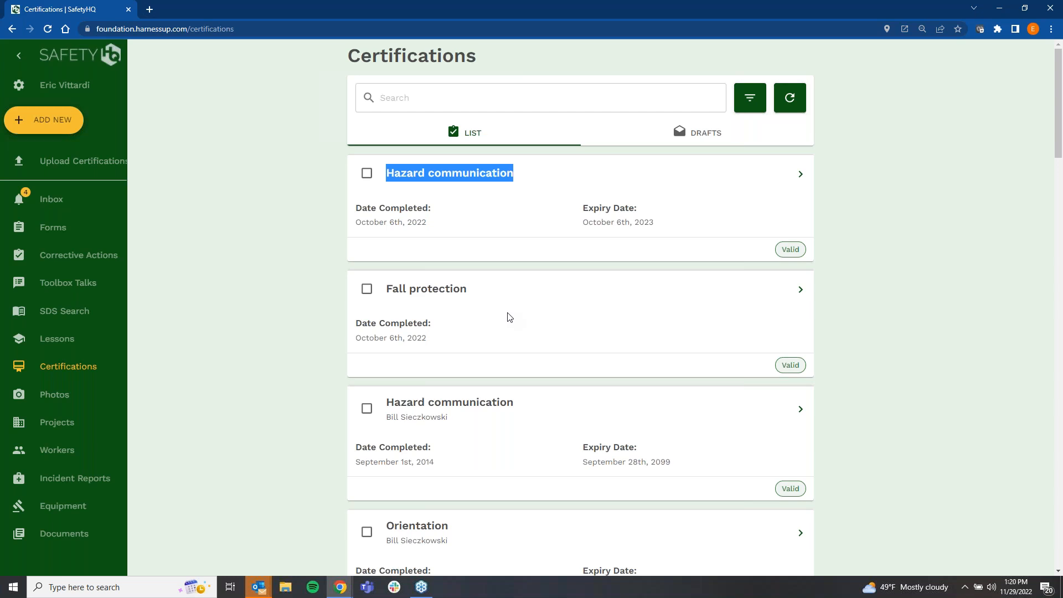
{"action": "scroll", "coordinate": [502, 355], "scroll_direction": "down", "scroll_amount": 3}
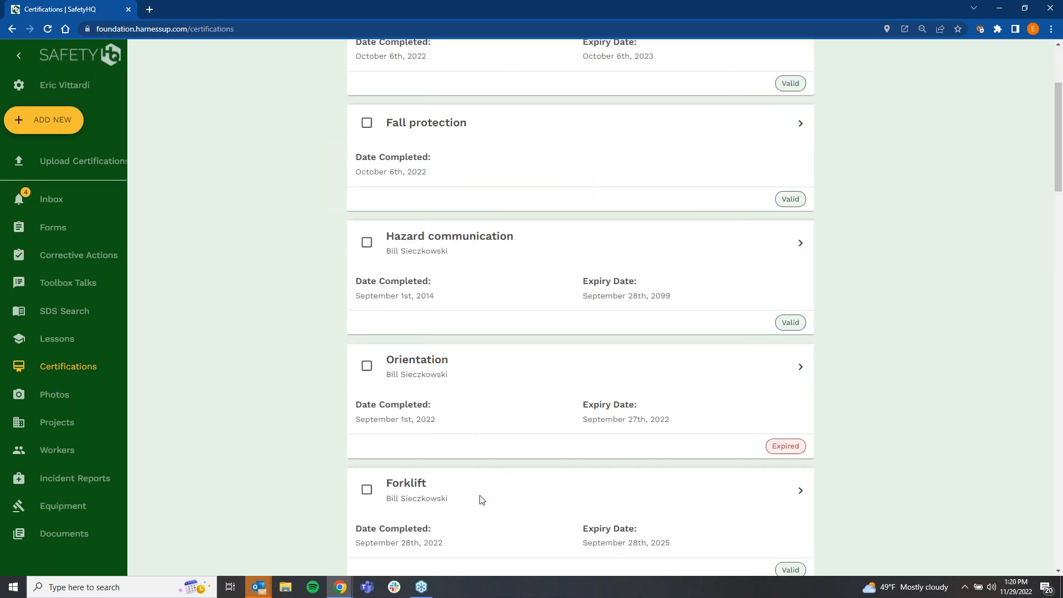
{"action": "left_click_drag", "start_coordinate": [468, 501], "coordinate": [374, 485]}
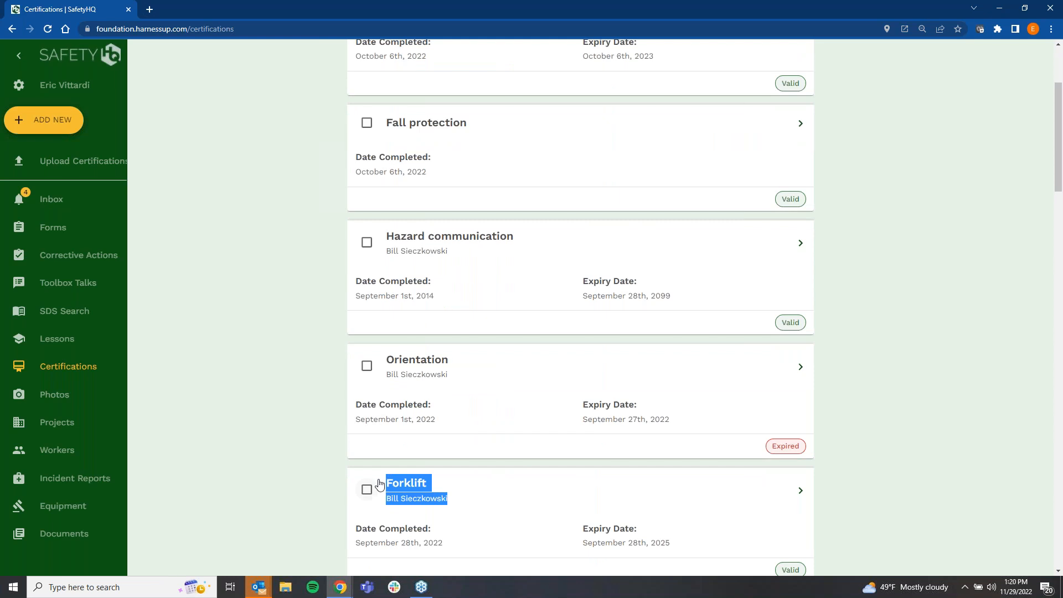
{"action": "left_click", "coordinate": [468, 497]}
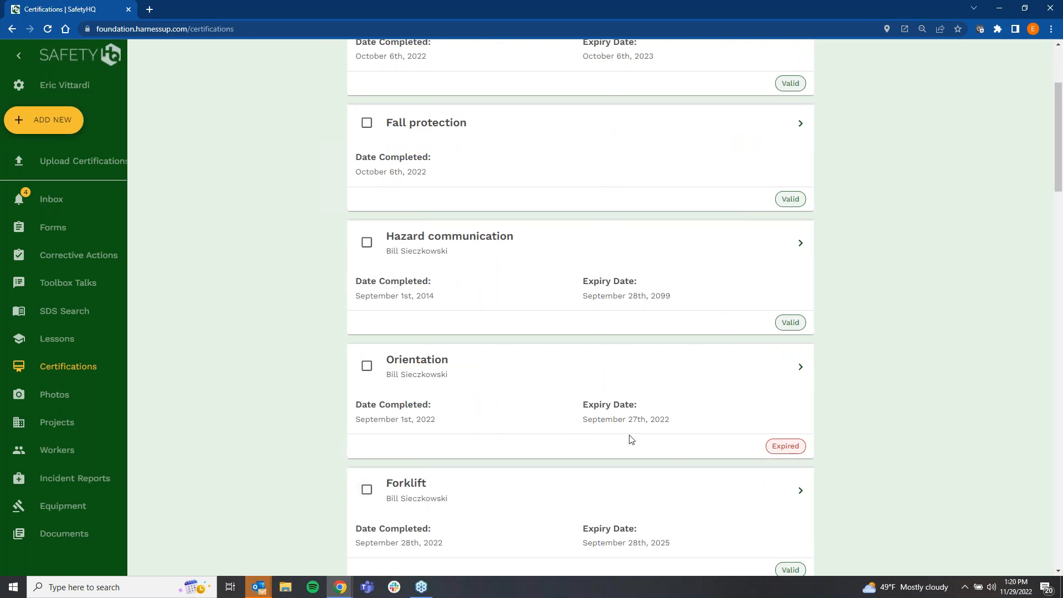
{"action": "scroll", "coordinate": [769, 471], "scroll_direction": "down", "scroll_amount": 1}
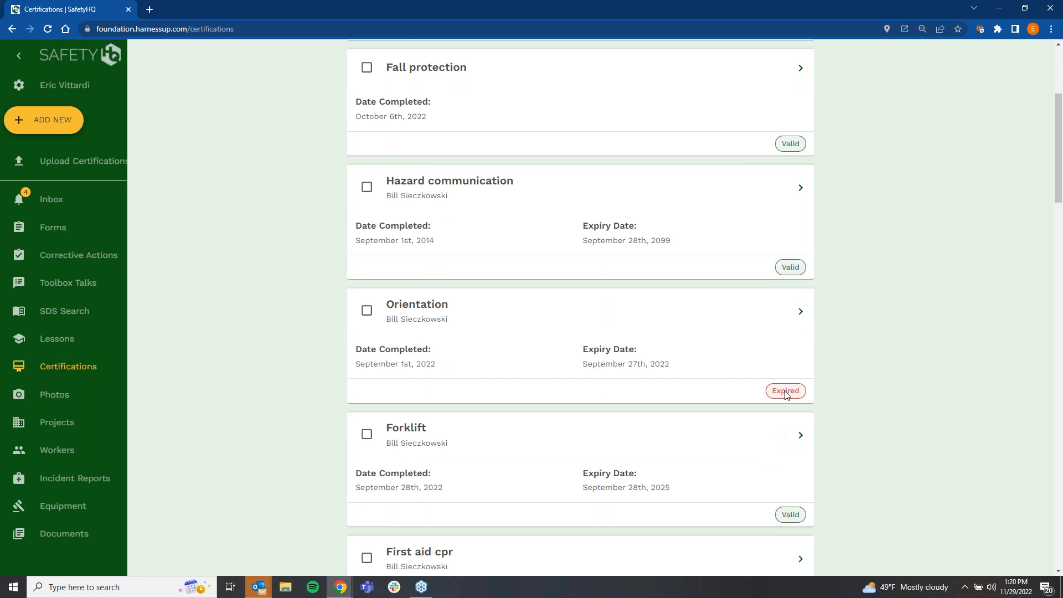
{"action": "scroll", "coordinate": [669, 394], "scroll_direction": "up", "scroll_amount": 4}
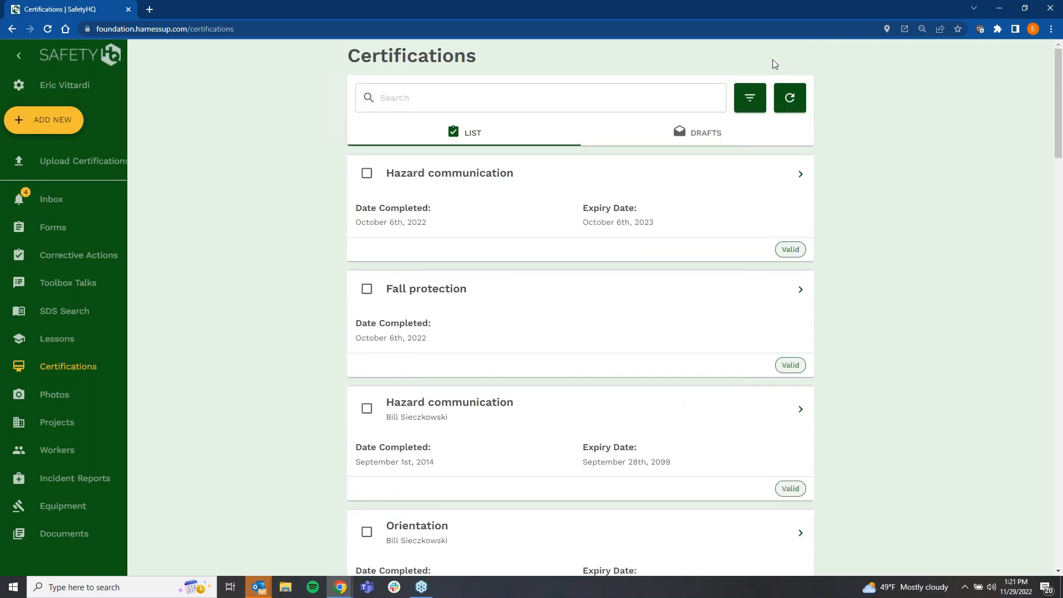
Step: Filter the certifications by expiry date "Expires in 90 days" and training type "Forklift"
{"action": "left_click", "coordinate": [748, 101]}
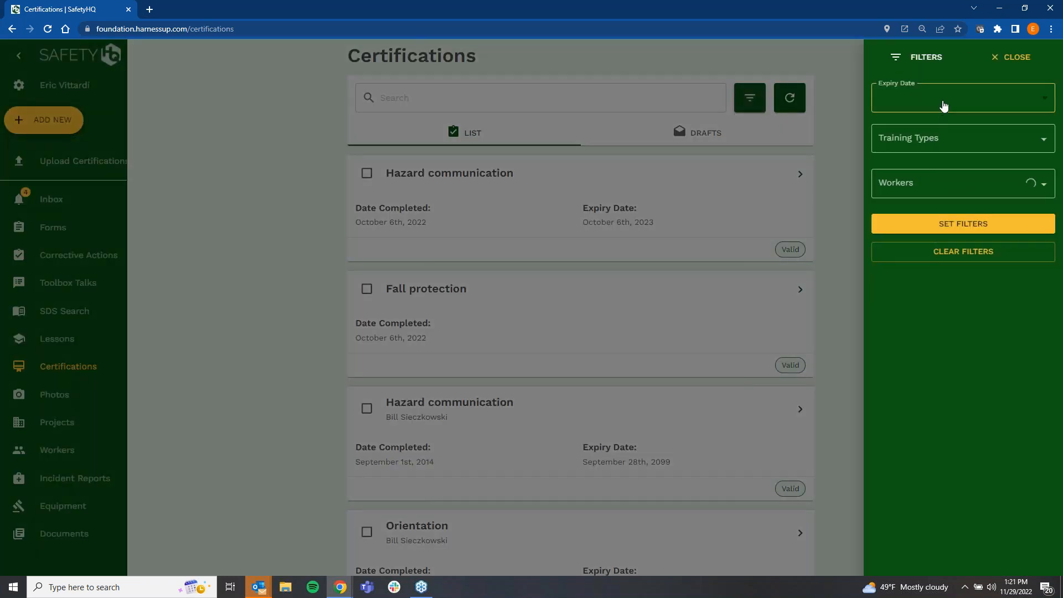
{"action": "left_click", "coordinate": [945, 106]}
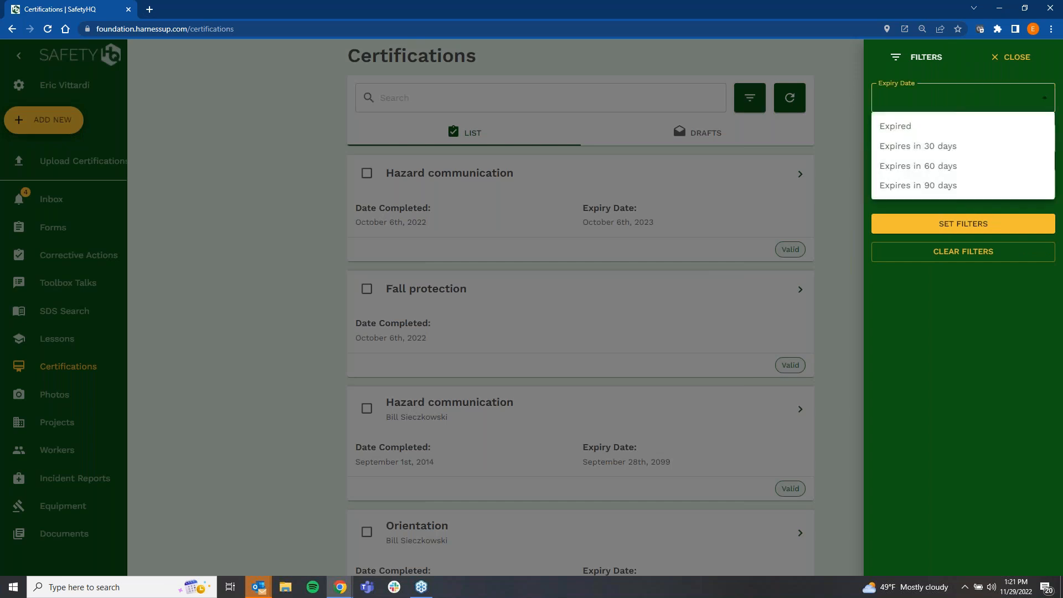
{"action": "left_click", "coordinate": [936, 185]}
{"action": "left_click", "coordinate": [942, 140]}
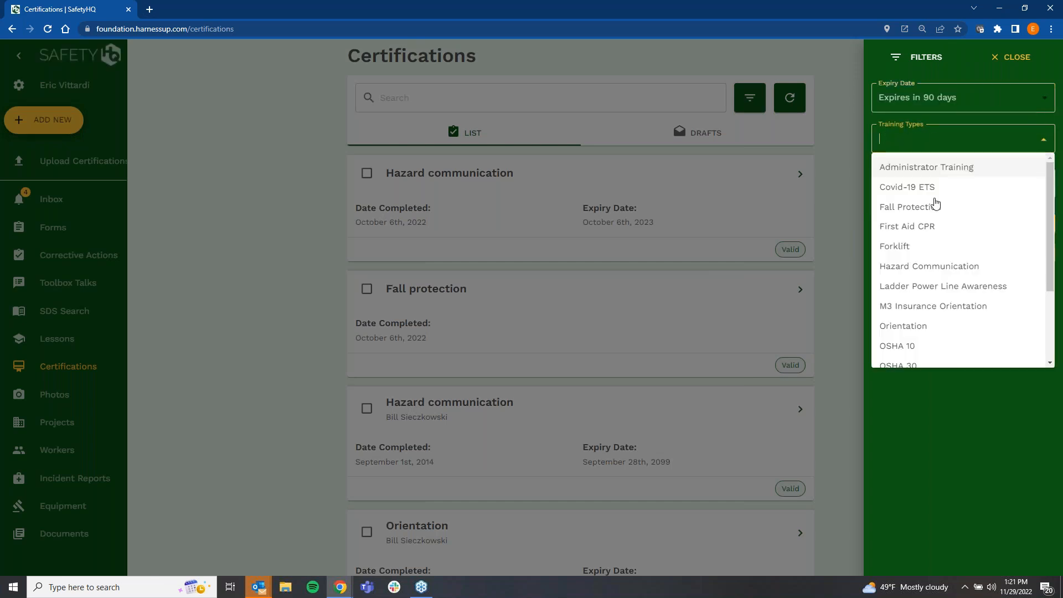
{"action": "left_click", "coordinate": [919, 249]}
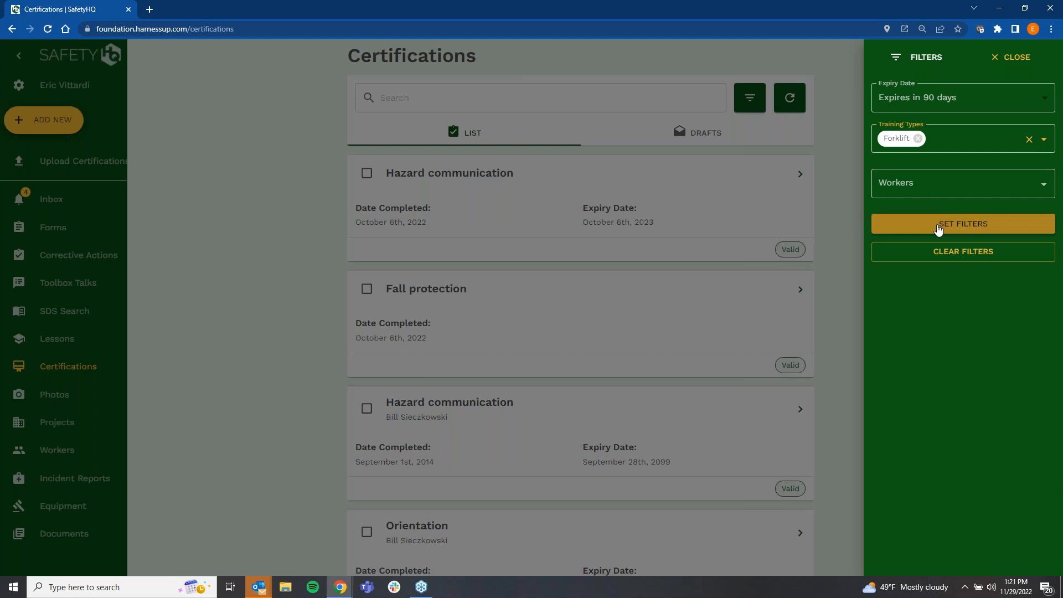
{"action": "left_click", "coordinate": [939, 229]}
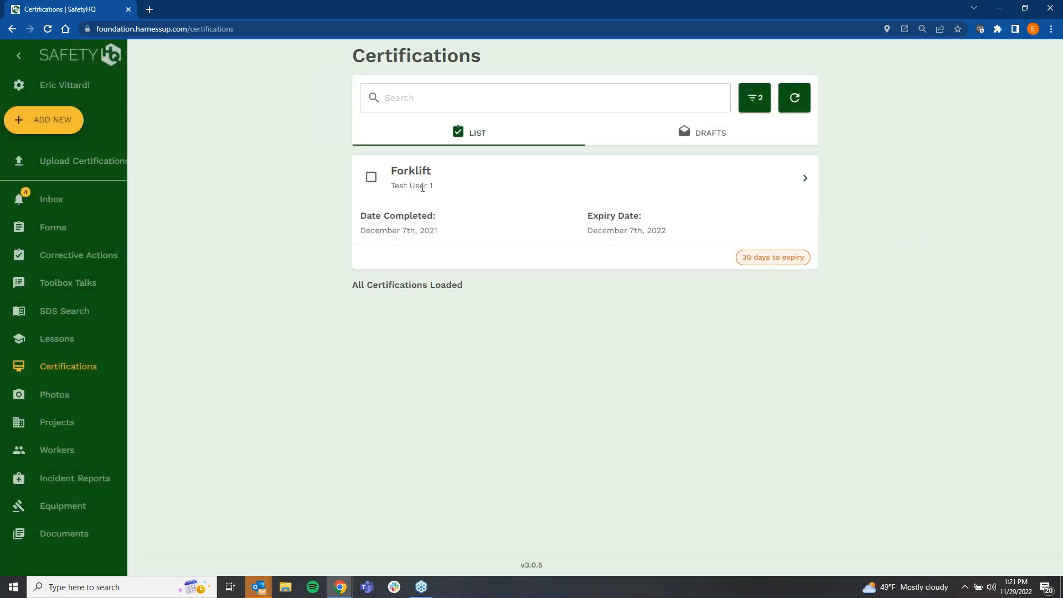
Step: Clear the certification filters, show the available training types and close the filters without choosing one
{"action": "left_click", "coordinate": [758, 100]}
{"action": "left_click", "coordinate": [970, 252]}
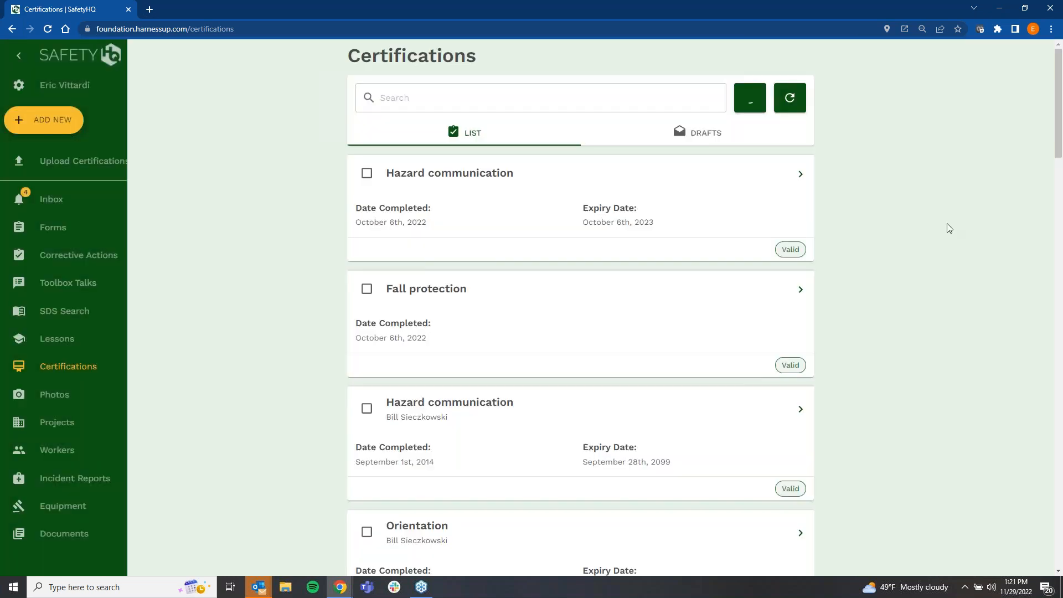
{"action": "left_click", "coordinate": [751, 99]}
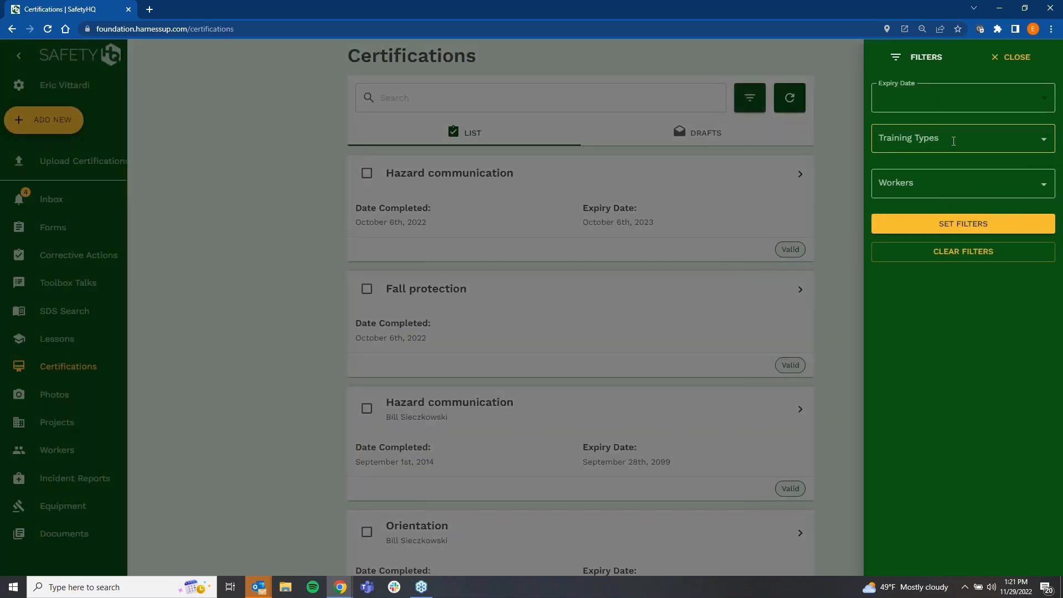
{"action": "left_click", "coordinate": [953, 141]}
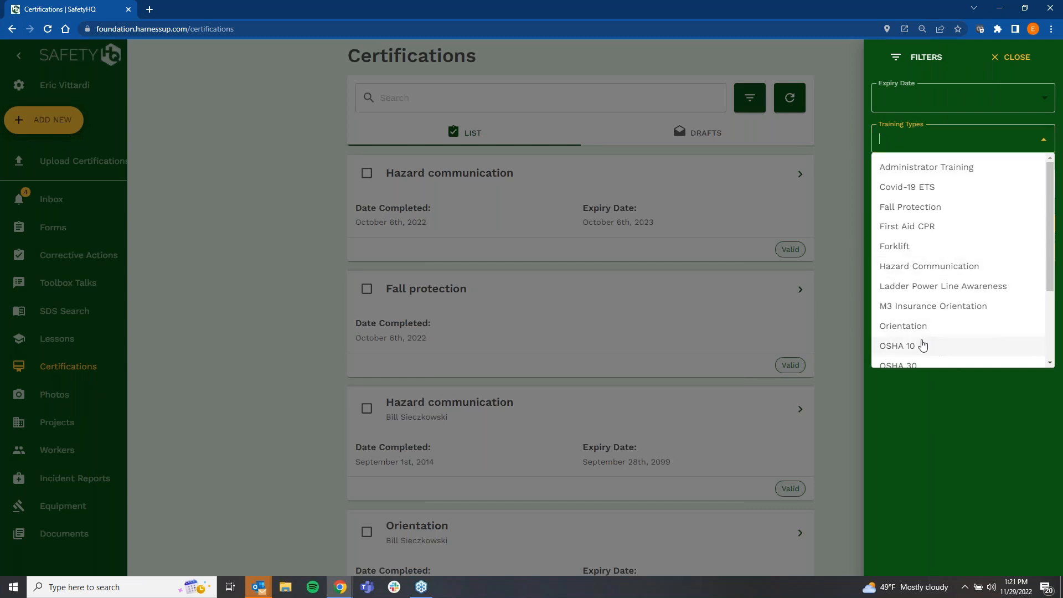
{"action": "left_click", "coordinate": [842, 216]}
Step: View the details of the expired First Aid CPR certification and return to the certifications list
{"action": "scroll", "coordinate": [841, 232], "scroll_direction": "down", "scroll_amount": 5}
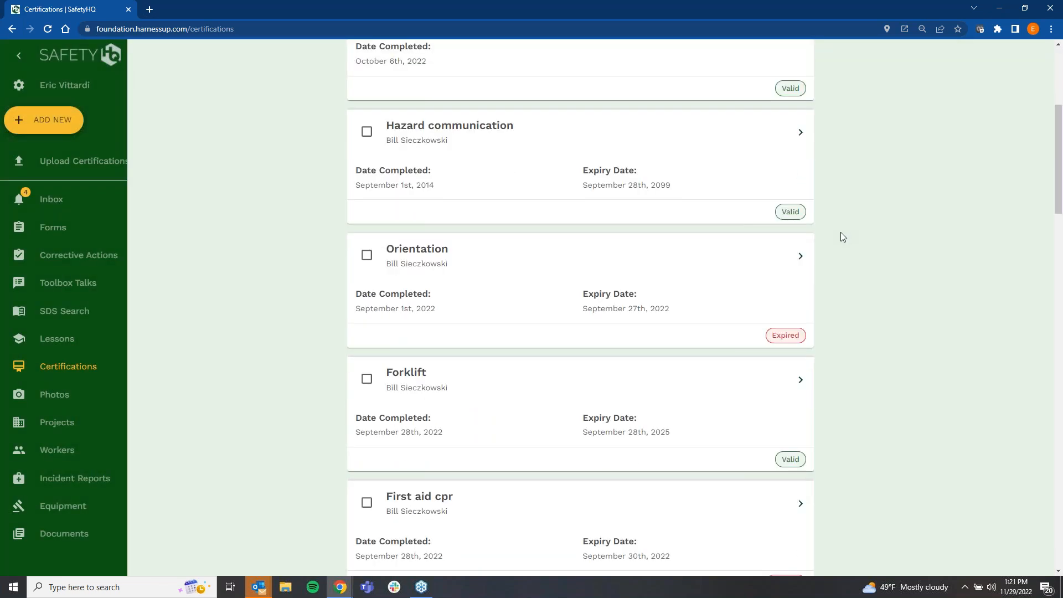
{"action": "scroll", "coordinate": [832, 273], "scroll_direction": "down", "scroll_amount": 4}
{"action": "left_click", "coordinate": [800, 281]}
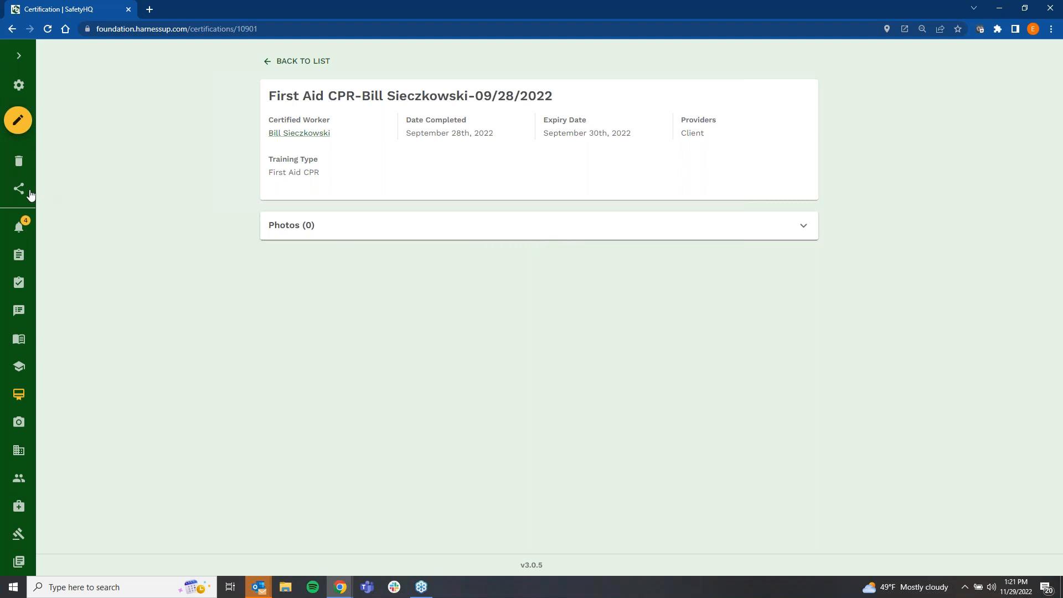
{"action": "left_click", "coordinate": [297, 70]}
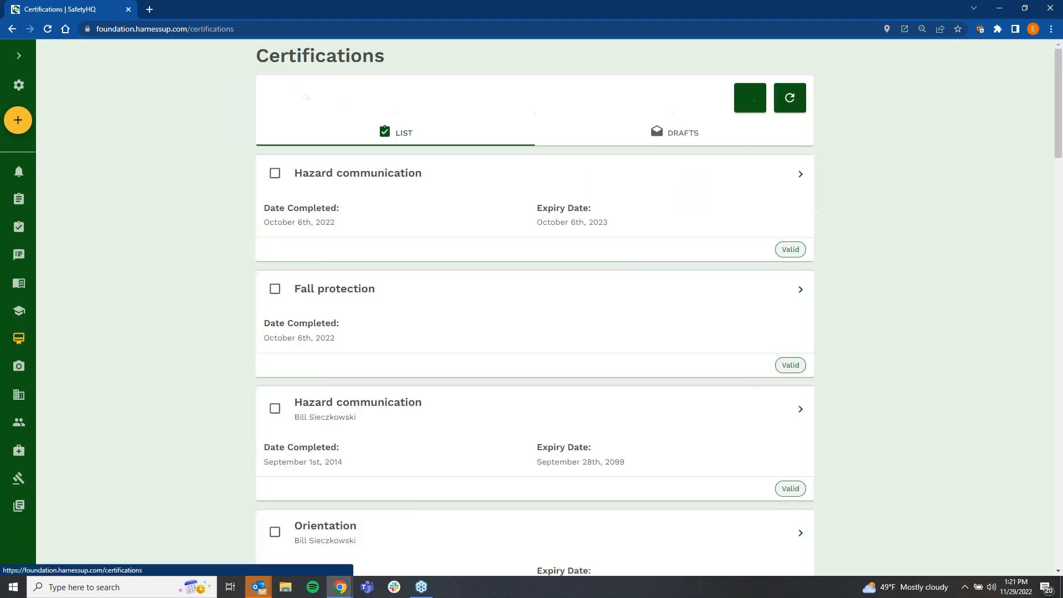
Step: Select the Hazard communication certifications completed September 1st, 2014 and July 6th, 2022
{"action": "scroll", "coordinate": [290, 238], "scroll_direction": "down", "scroll_amount": 4}
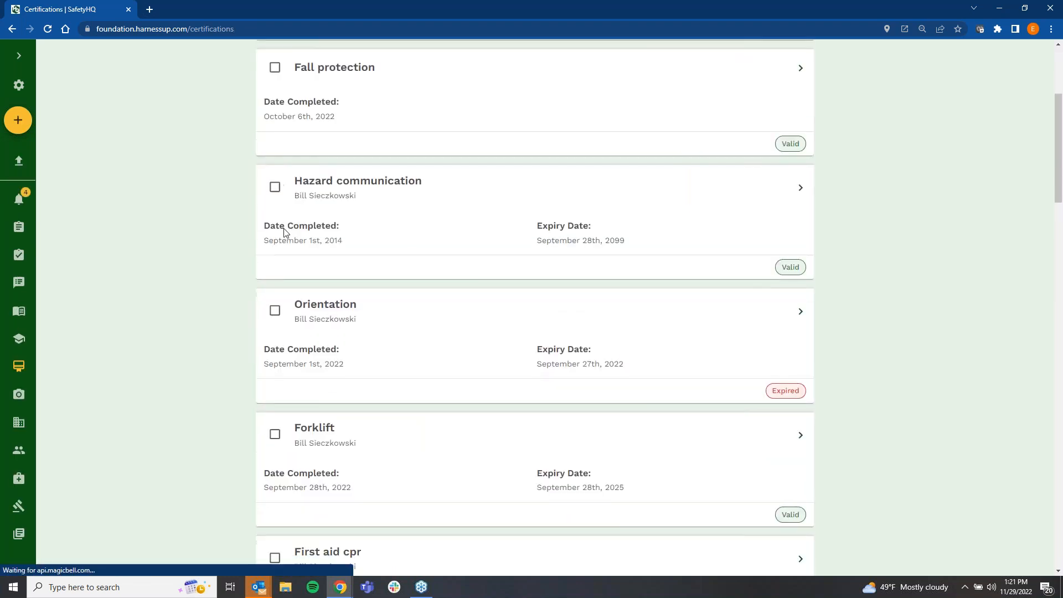
{"action": "left_click", "coordinate": [275, 187]}
{"action": "scroll", "coordinate": [288, 243], "scroll_direction": "down", "scroll_amount": 9}
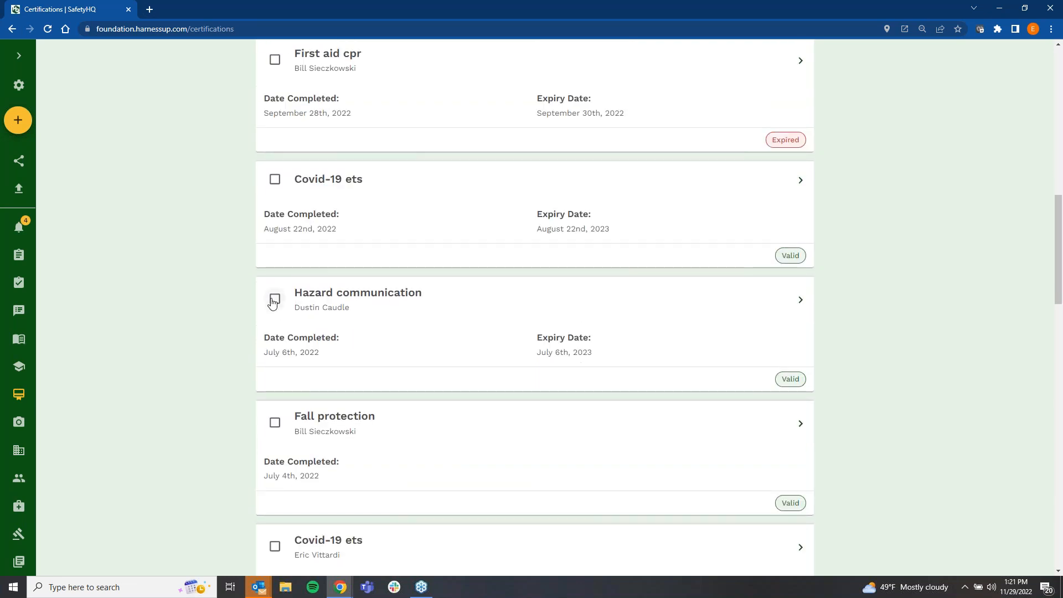
{"action": "left_click", "coordinate": [273, 301]}
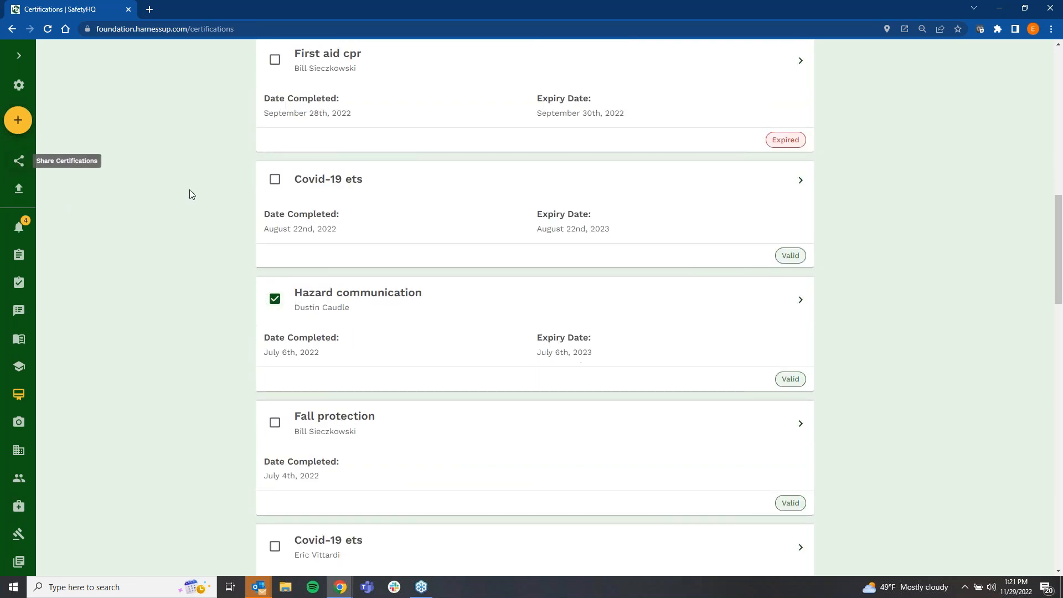
Step: Open the Hazard communication certification completed July 6th, 2022, review the certified worker's profile and certifications, and go back to the Workers list
{"action": "left_click", "coordinate": [800, 299]}
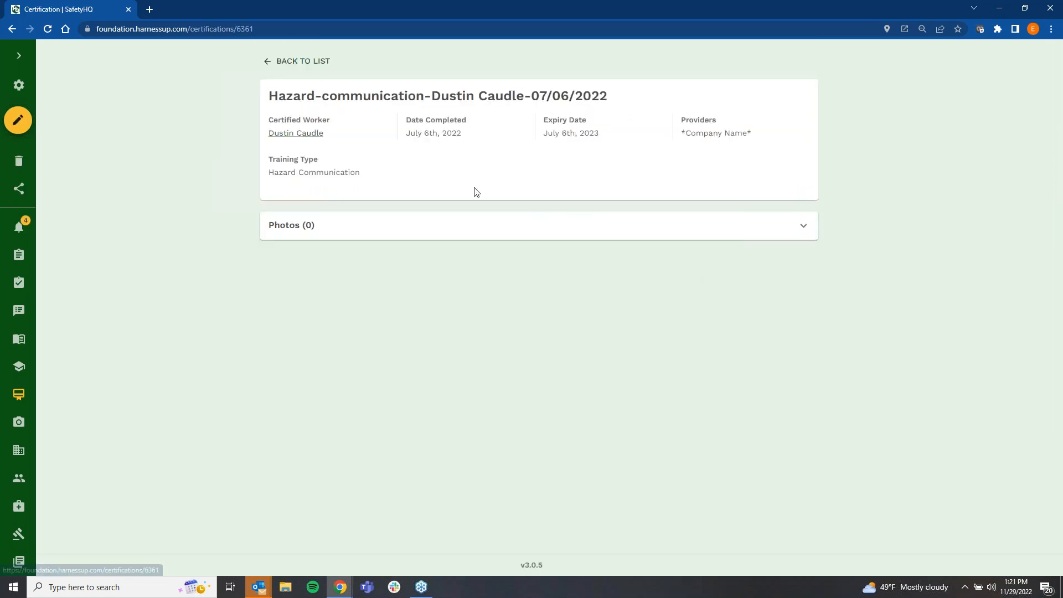
{"action": "left_click", "coordinate": [303, 137]}
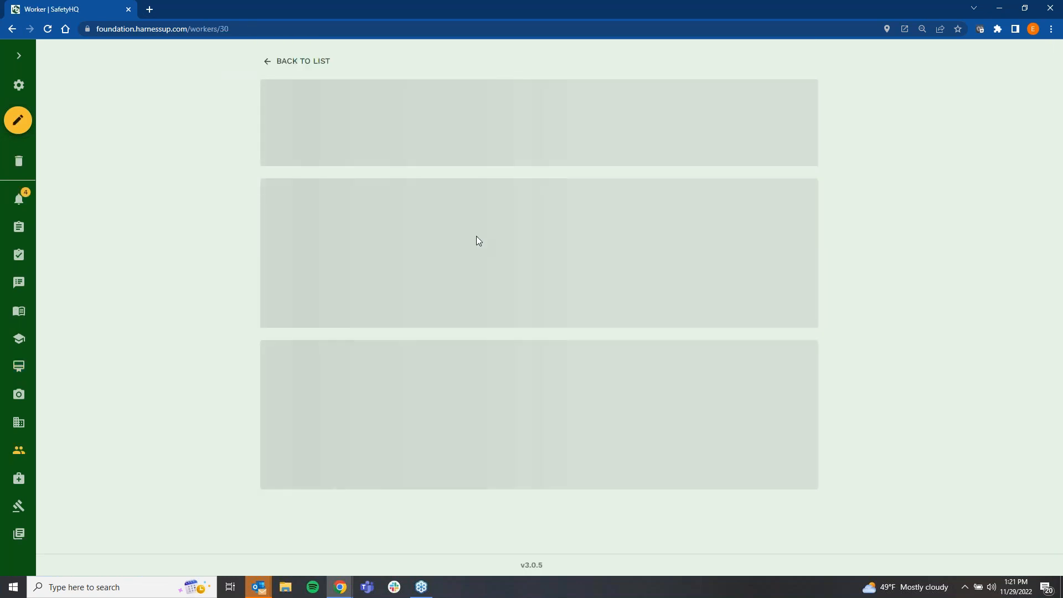
{"action": "scroll", "coordinate": [404, 416], "scroll_direction": "down", "scroll_amount": 1}
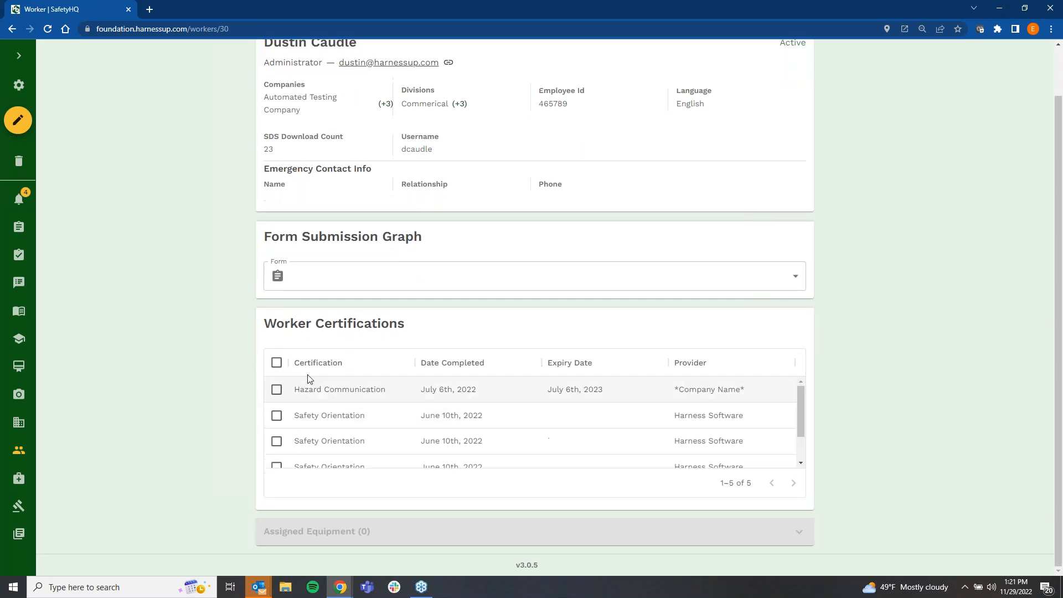
{"action": "scroll", "coordinate": [444, 418], "scroll_direction": "down", "scroll_amount": 1}
{"action": "scroll", "coordinate": [426, 425], "scroll_direction": "up", "scroll_amount": 1}
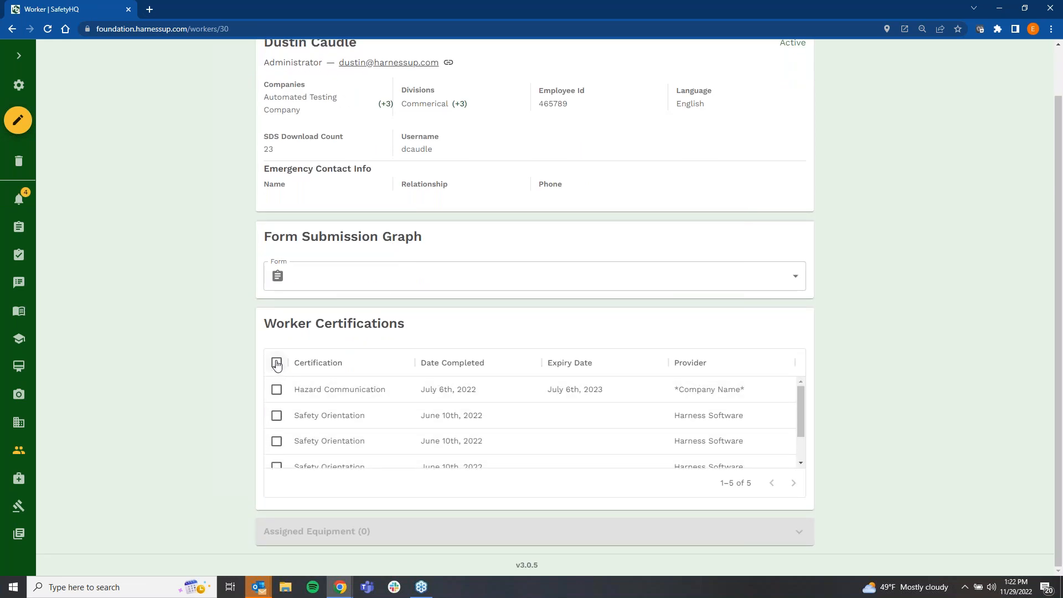
{"action": "scroll", "coordinate": [268, 249], "scroll_direction": "up", "scroll_amount": 1}
{"action": "left_click", "coordinate": [274, 57]}
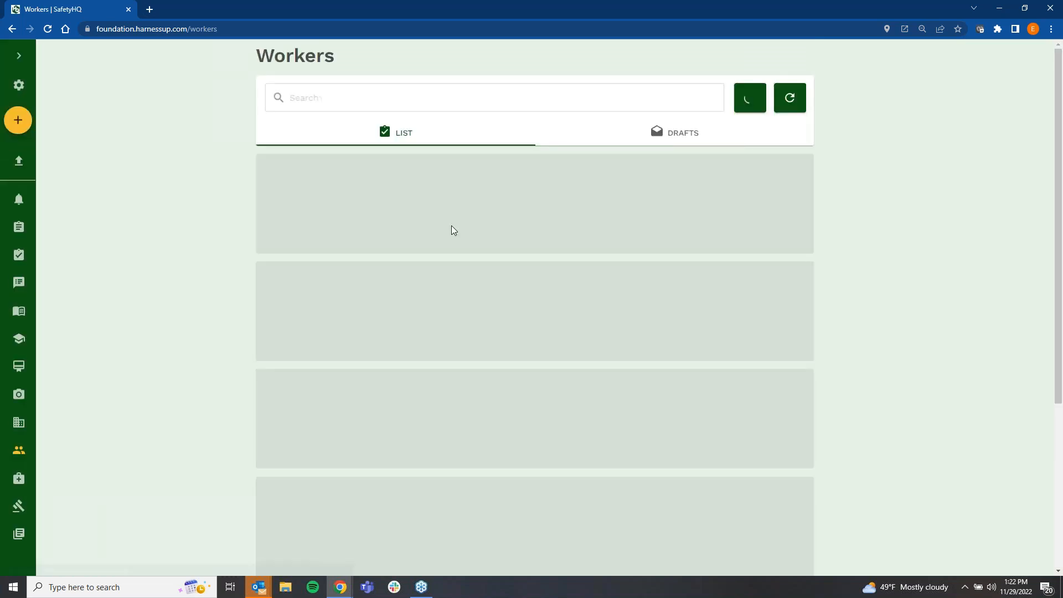
Step: Open the profile of the administrator with username billstest and select all of the worker's certifications
{"action": "scroll", "coordinate": [714, 346], "scroll_direction": "down", "scroll_amount": 2}
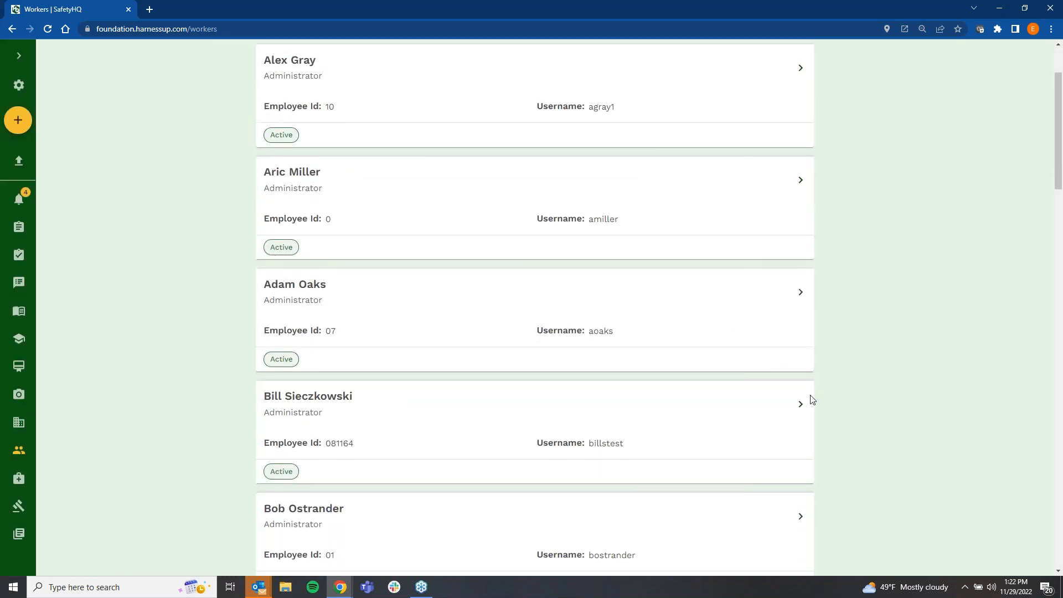
{"action": "left_click", "coordinate": [800, 404]}
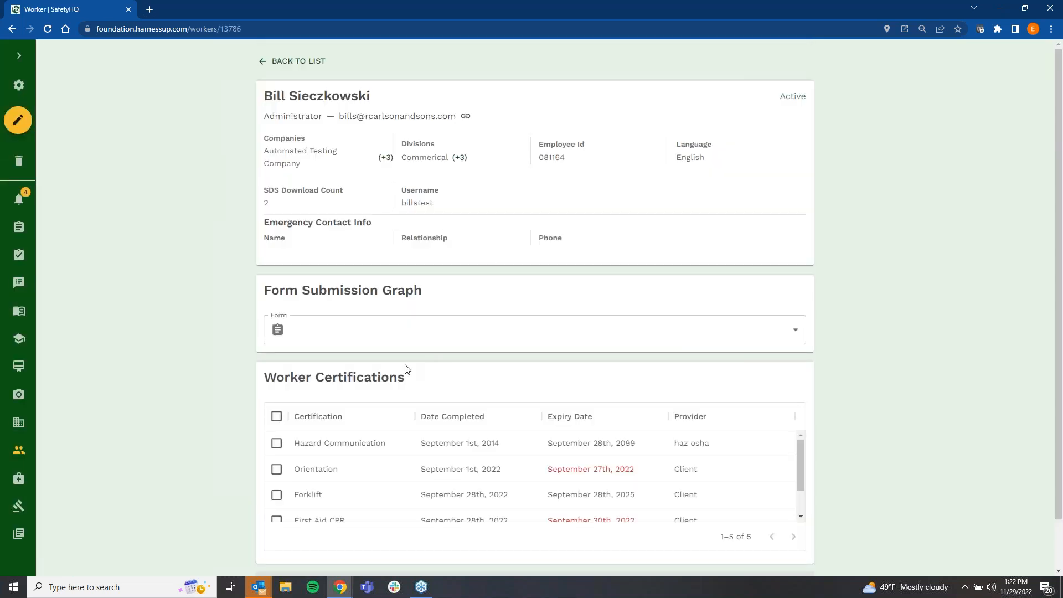
{"action": "scroll", "coordinate": [281, 408], "scroll_direction": "down", "scroll_amount": 1}
{"action": "left_click", "coordinate": [276, 362]}
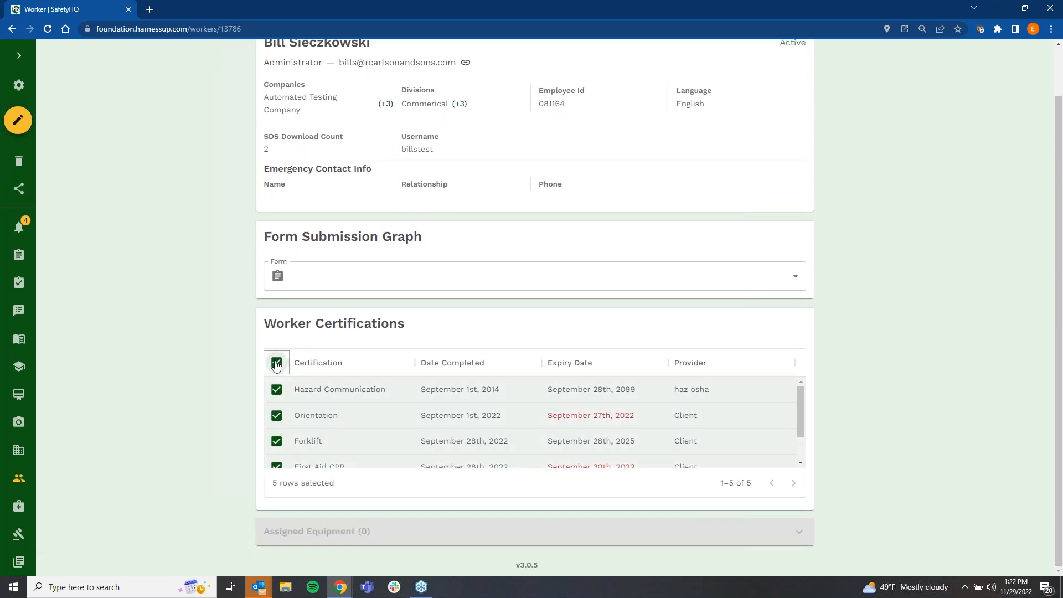
Step: Share the worker's selected certifications and view the generated training certificates page, highlighting the company logo above the title
{"action": "scroll", "coordinate": [390, 410], "scroll_direction": "down", "scroll_amount": 2}
{"action": "scroll", "coordinate": [372, 422], "scroll_direction": "up", "scroll_amount": 2}
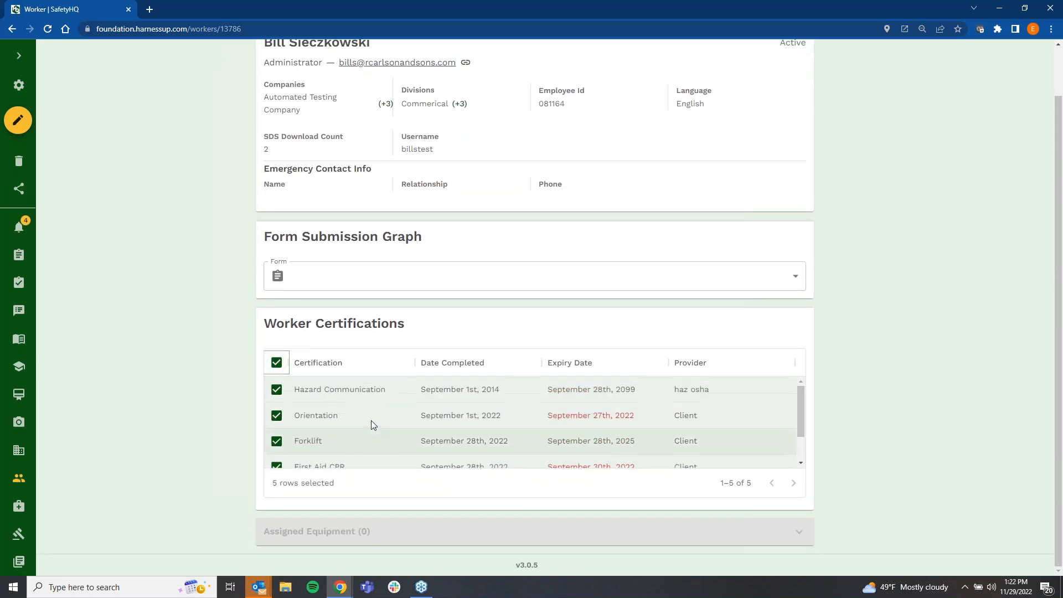
{"action": "left_click", "coordinate": [19, 188]}
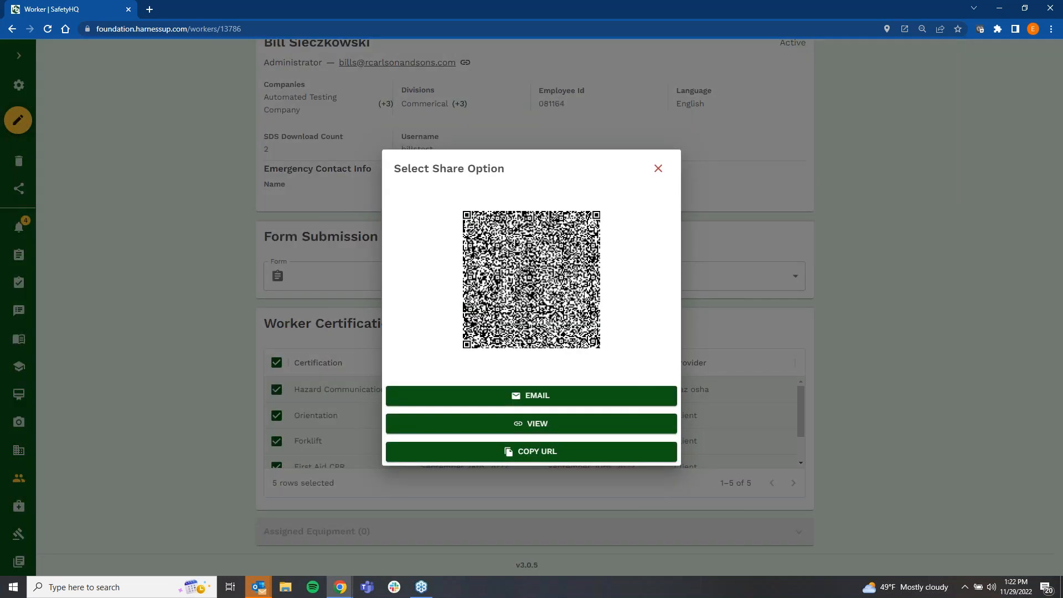
{"action": "left_click", "coordinate": [551, 425]}
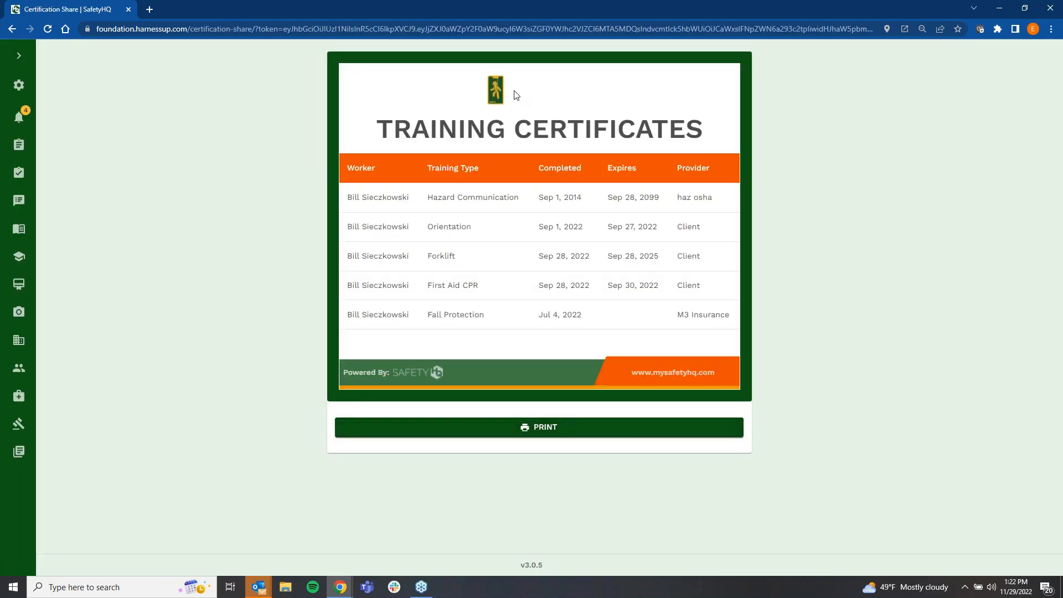
{"action": "left_click_drag", "start_coordinate": [515, 96], "coordinate": [579, 95]}
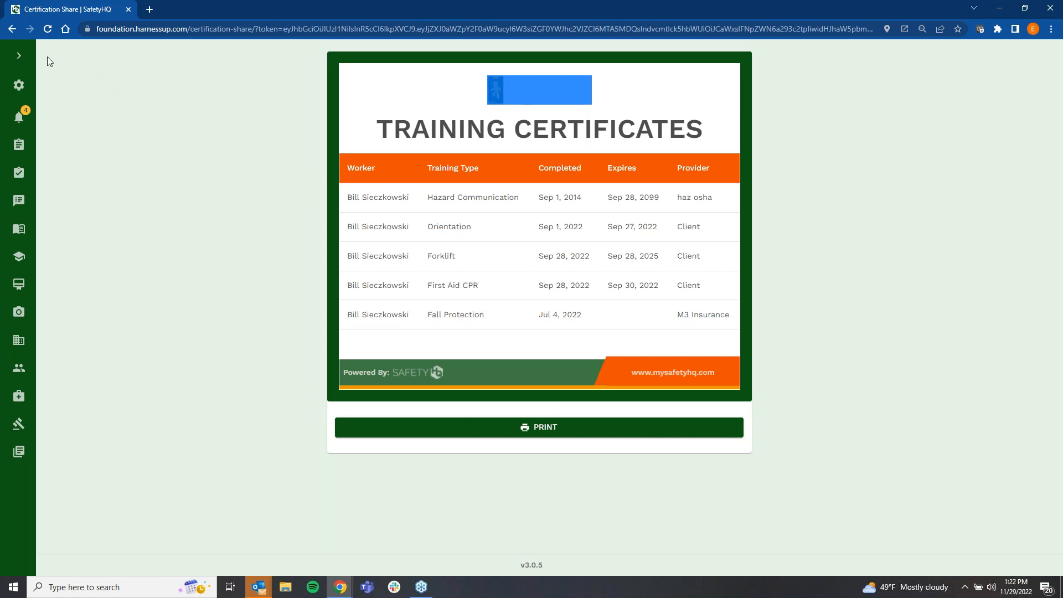
Step: Open the ASV St. Johns MOB Building project and review its addresses, corrective actions, documents and equipment
{"action": "left_click", "coordinate": [20, 53]}
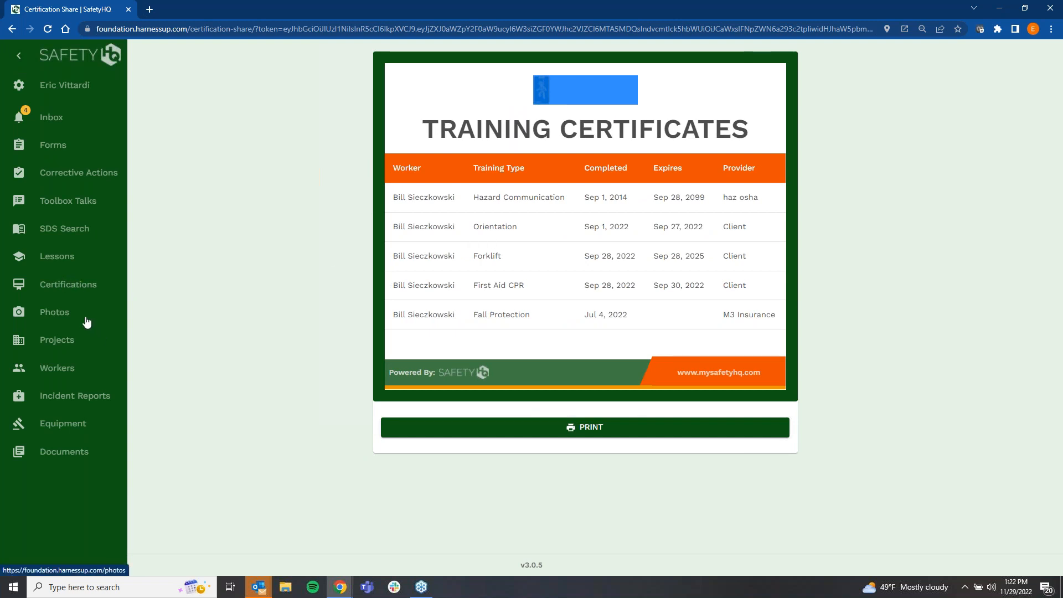
{"action": "left_click", "coordinate": [71, 340]}
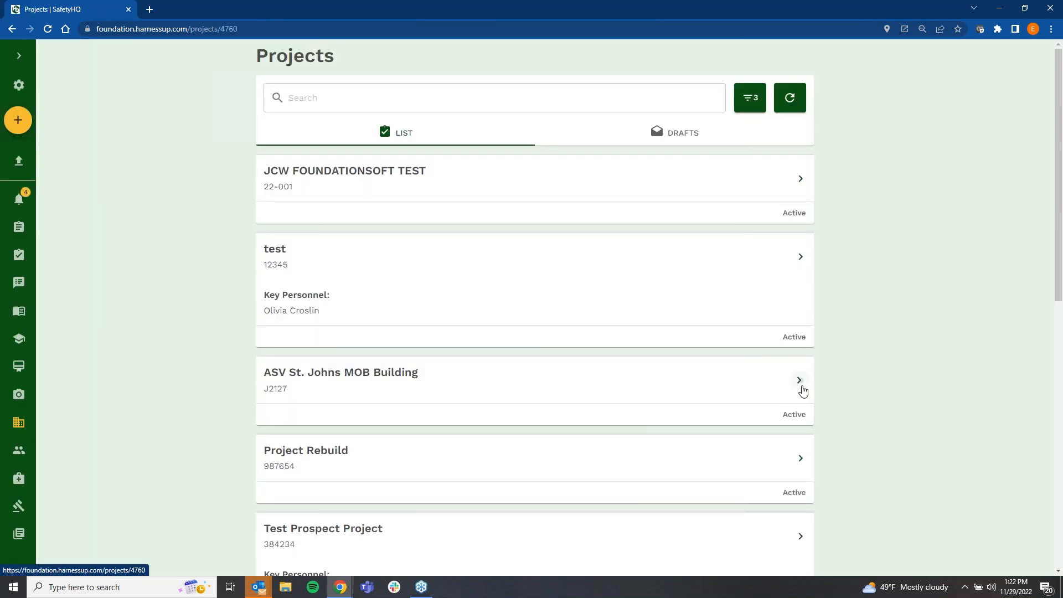
{"action": "left_click", "coordinate": [800, 382]}
{"action": "left_click_drag", "start_coordinate": [531, 204], "coordinate": [638, 216]}
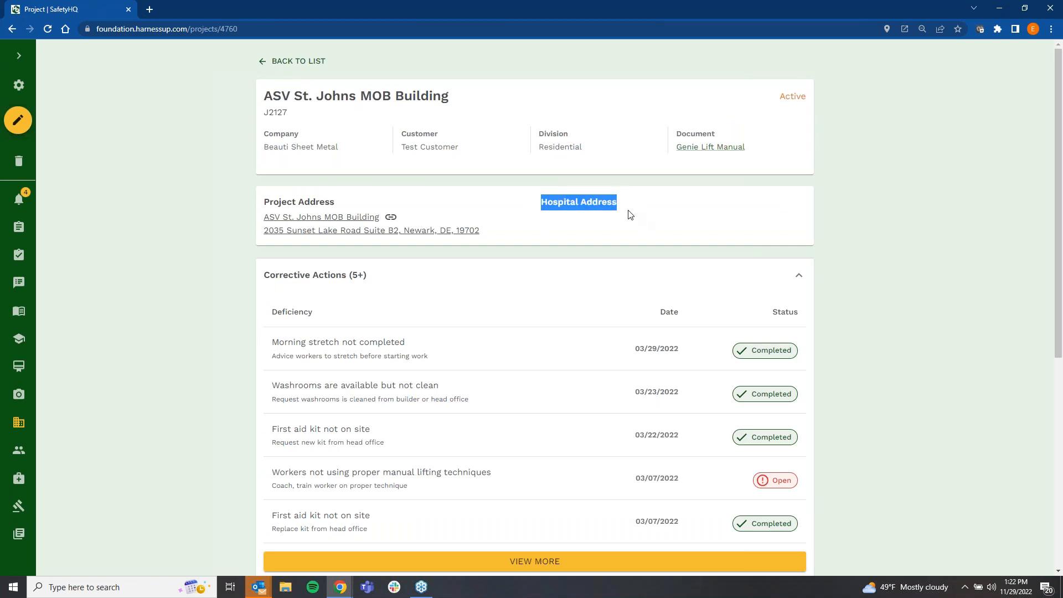
{"action": "scroll", "coordinate": [627, 227], "scroll_direction": "down", "scroll_amount": 7}
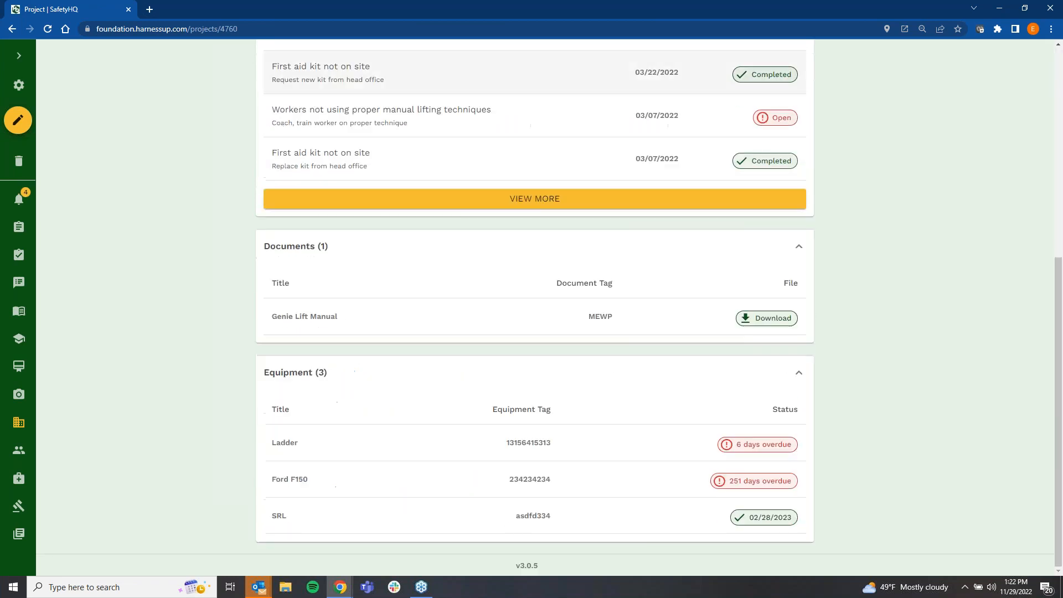
Step: Open the project's Genie Lift Manual document, close it, and return to the project's corrective actions
{"action": "left_click", "coordinate": [774, 325]}
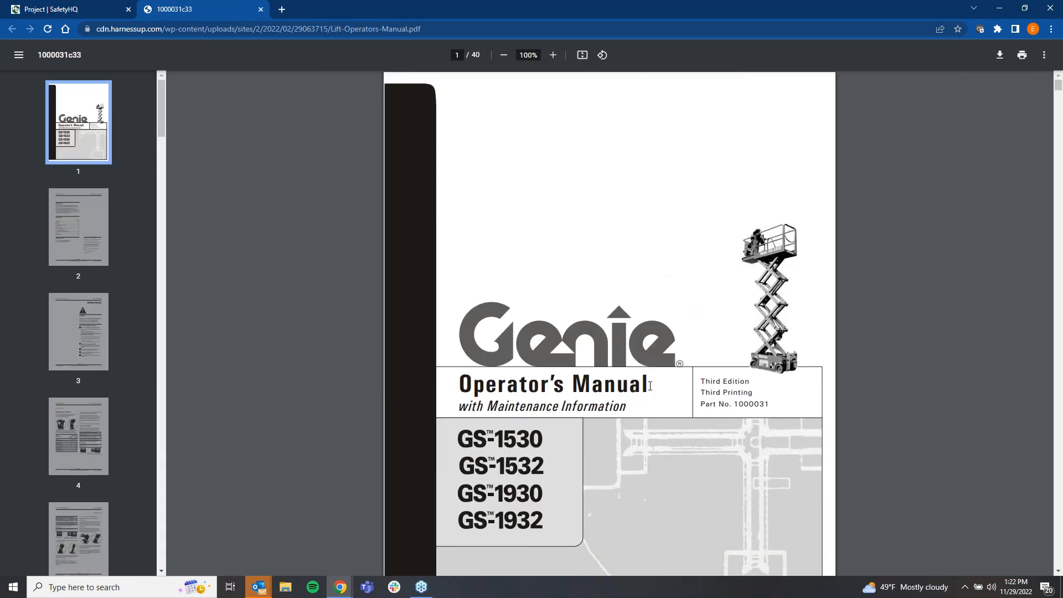
{"action": "left_click", "coordinate": [260, 9]}
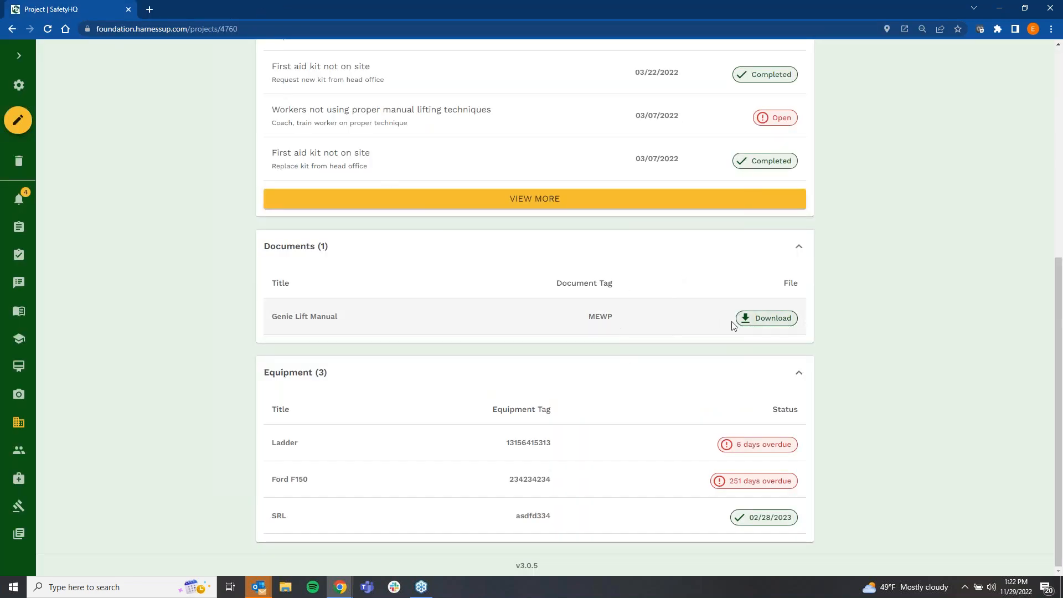
{"action": "scroll", "coordinate": [649, 330], "scroll_direction": "up", "scroll_amount": 6}
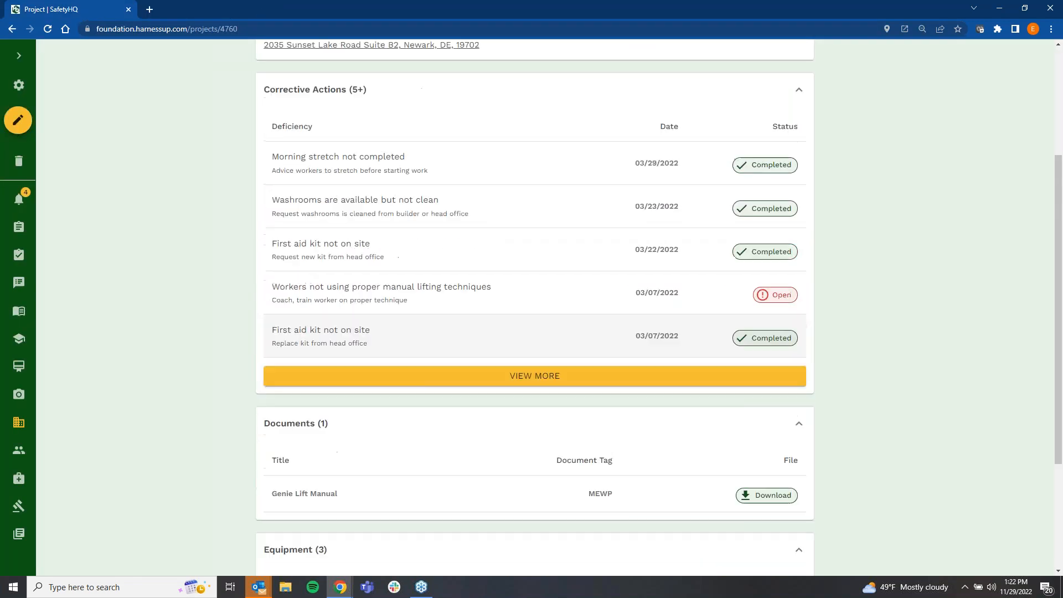
Step: Go to the Documents list, highlight the Safety Manual entry and its tags, and expand the navigation sidebar
{"action": "left_click", "coordinate": [20, 59]}
{"action": "left_click", "coordinate": [47, 534]}
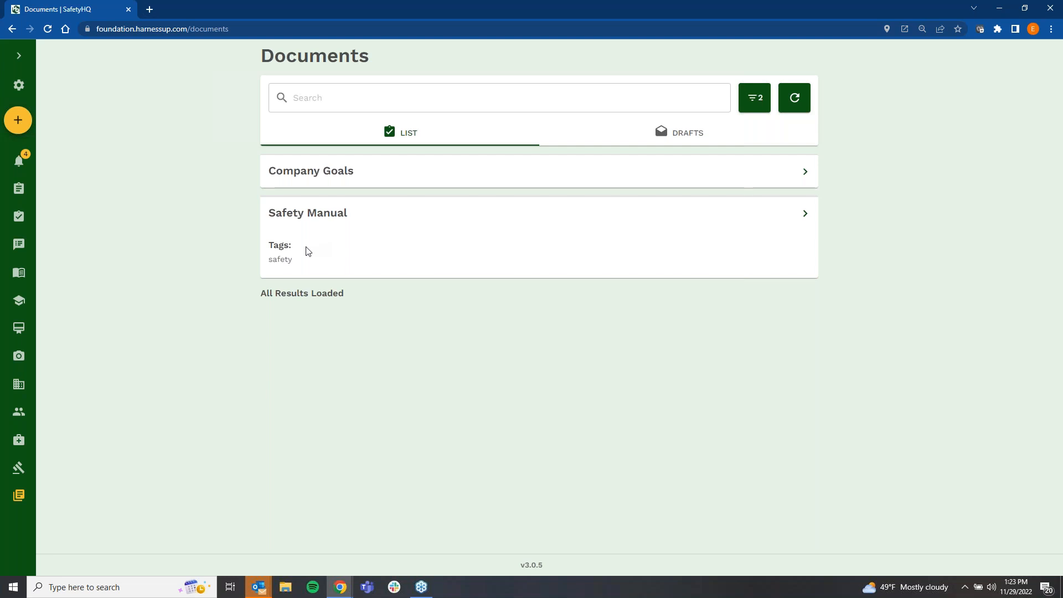
{"action": "left_click_drag", "start_coordinate": [304, 249], "coordinate": [267, 214]}
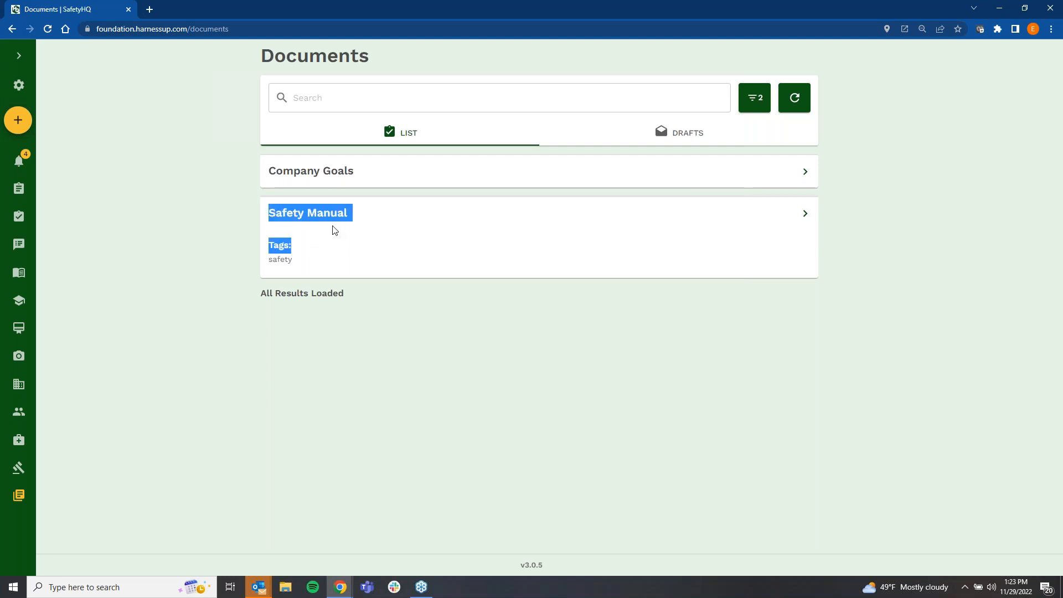
{"action": "left_click", "coordinate": [393, 195]}
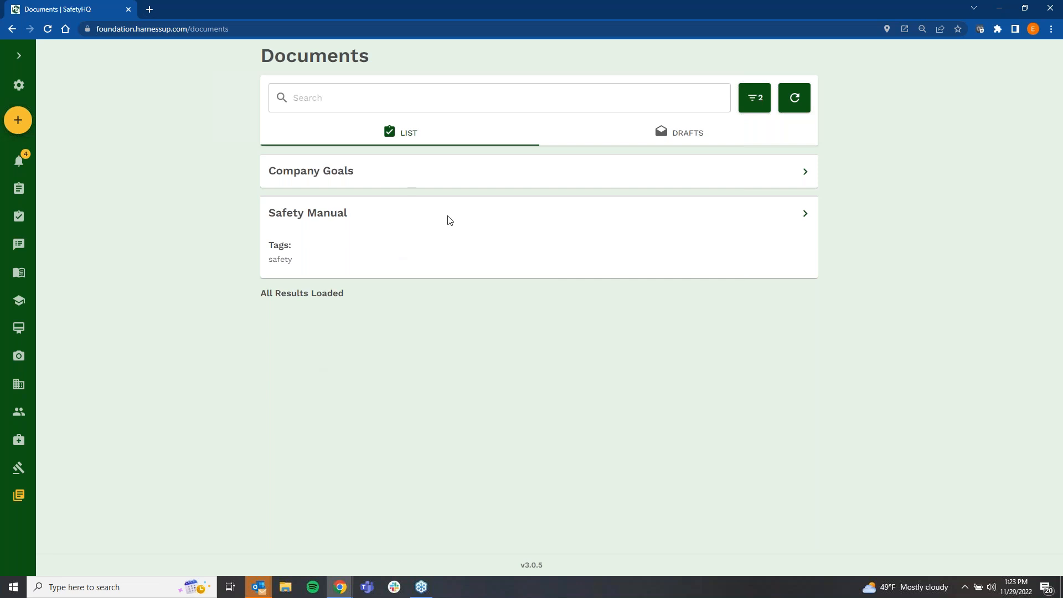
{"action": "left_click", "coordinate": [18, 56]}
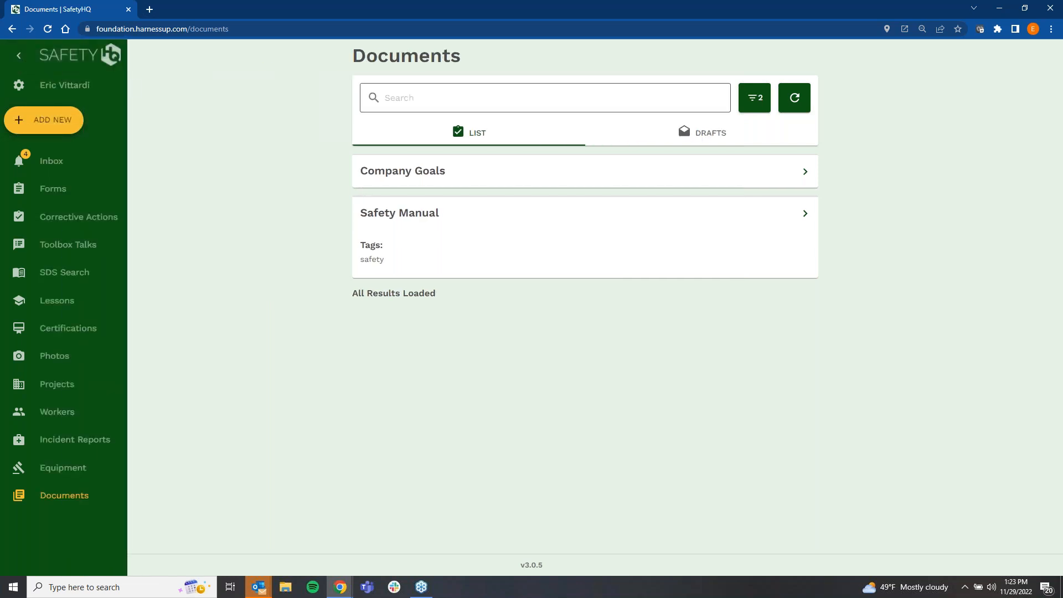
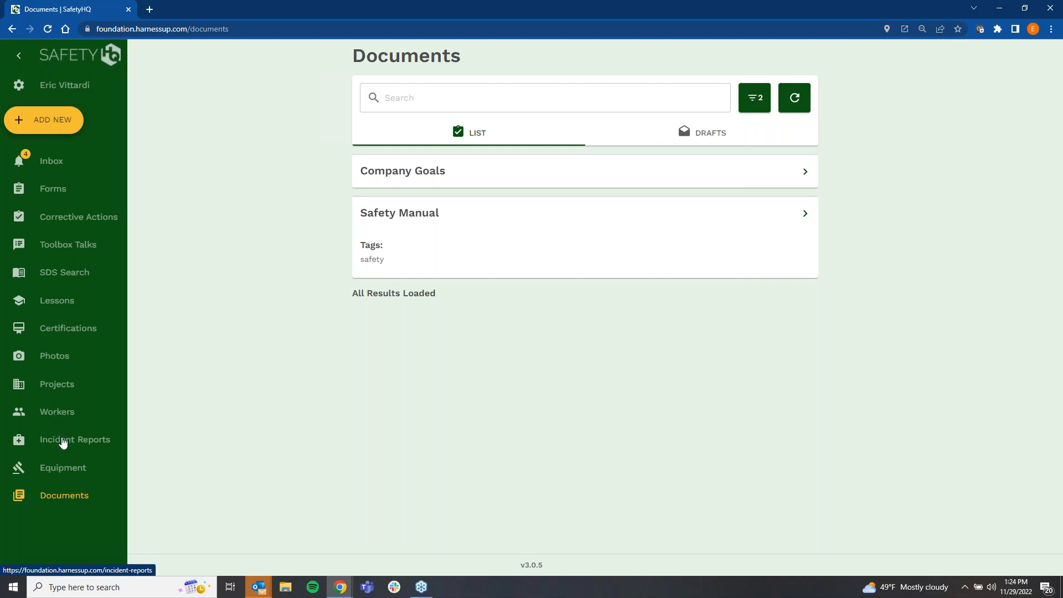
Step: Open the Incident Reports list, review its available filters, and close them without changes
{"action": "left_click", "coordinate": [63, 441]}
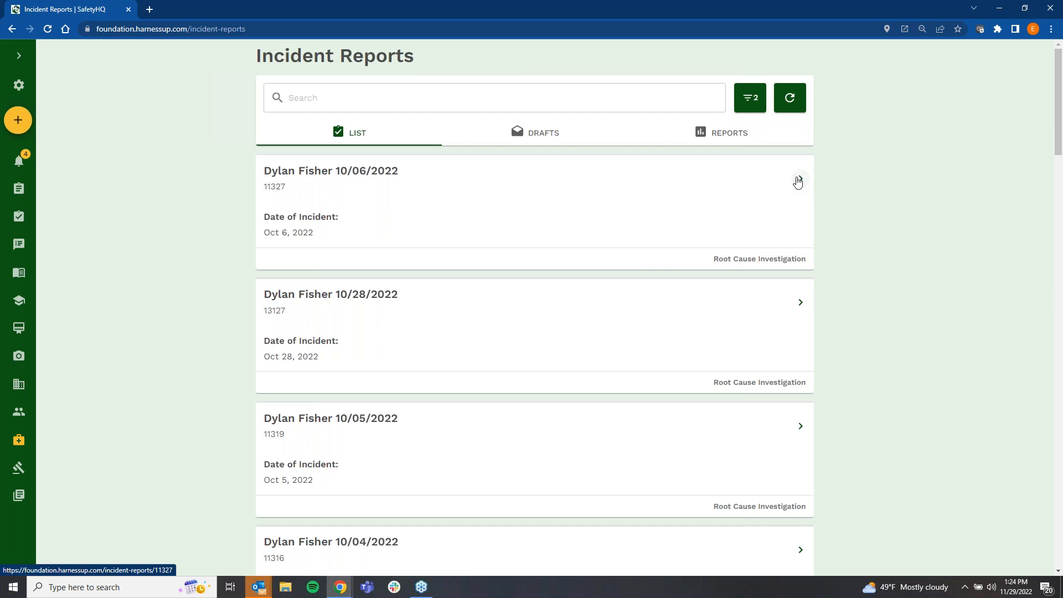
{"action": "left_click", "coordinate": [752, 98]}
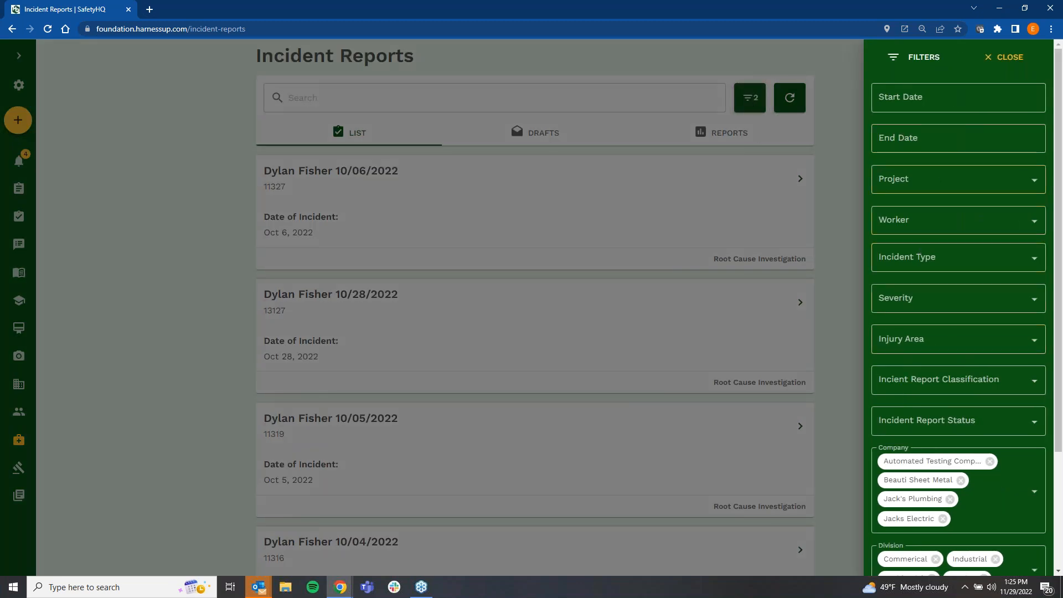
{"action": "left_click", "coordinate": [839, 252]}
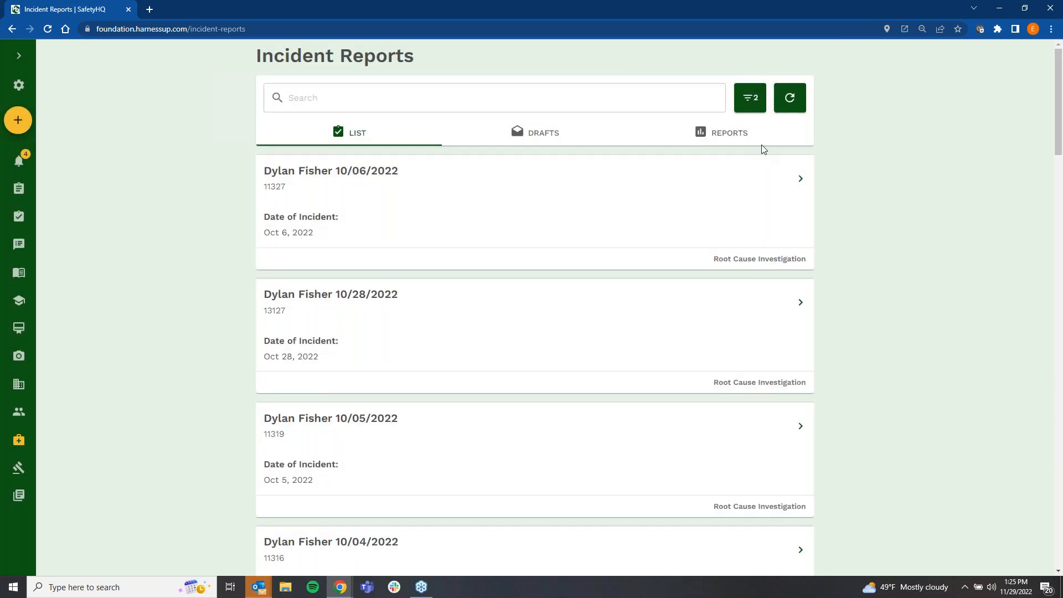
Step: Review this year's incident reporting charts and company breakdown, then view the report filters and close them
{"action": "left_click", "coordinate": [723, 134]}
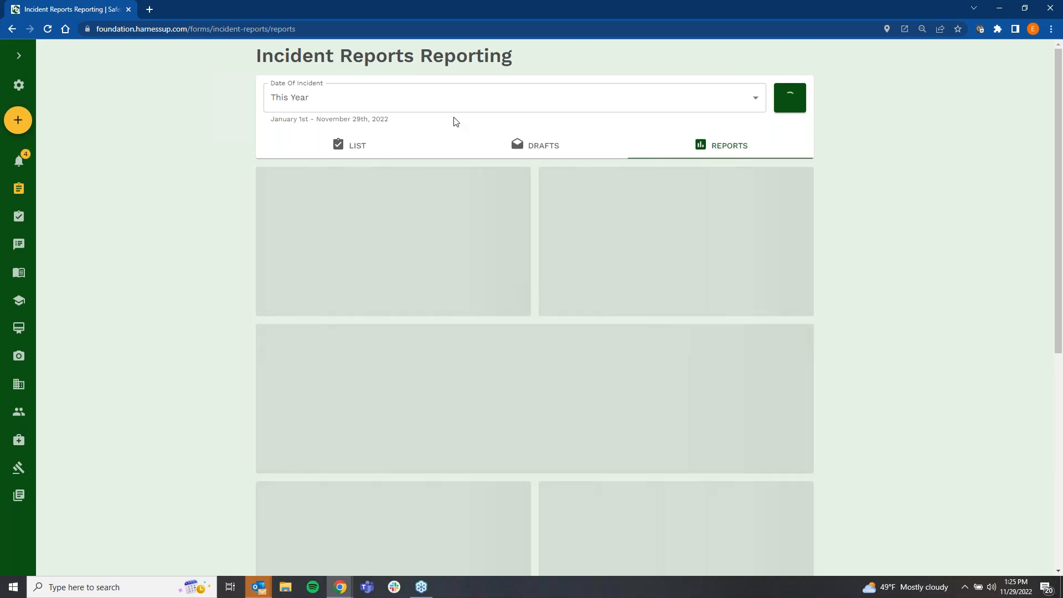
{"action": "scroll", "coordinate": [520, 227], "scroll_direction": "down", "scroll_amount": 10}
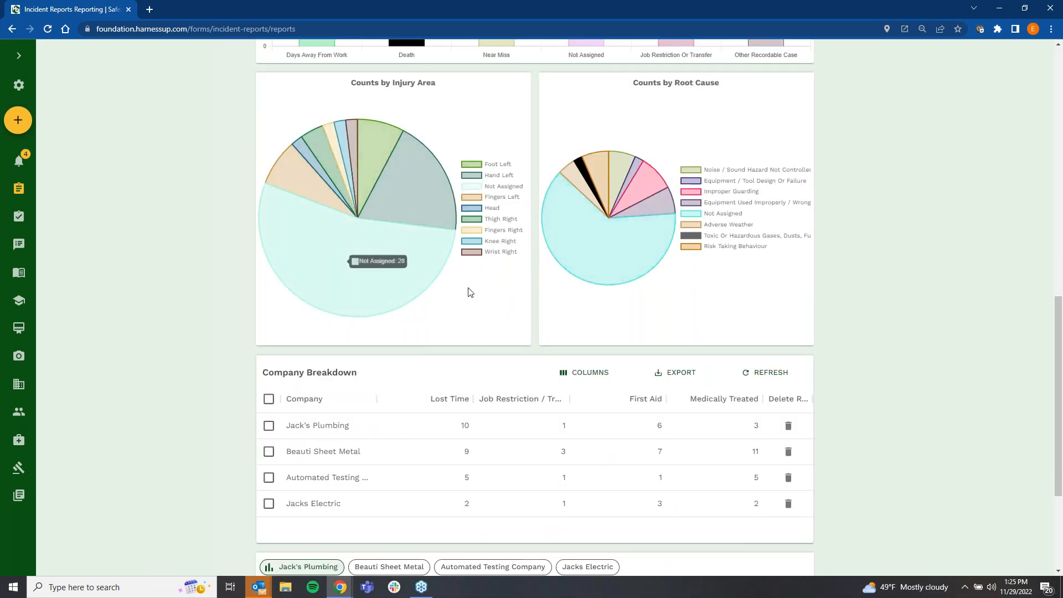
{"action": "scroll", "coordinate": [461, 361], "scroll_direction": "down", "scroll_amount": 3}
{"action": "scroll", "coordinate": [461, 364], "scroll_direction": "up", "scroll_amount": 3}
{"action": "scroll", "coordinate": [557, 391], "scroll_direction": "up", "scroll_amount": 4}
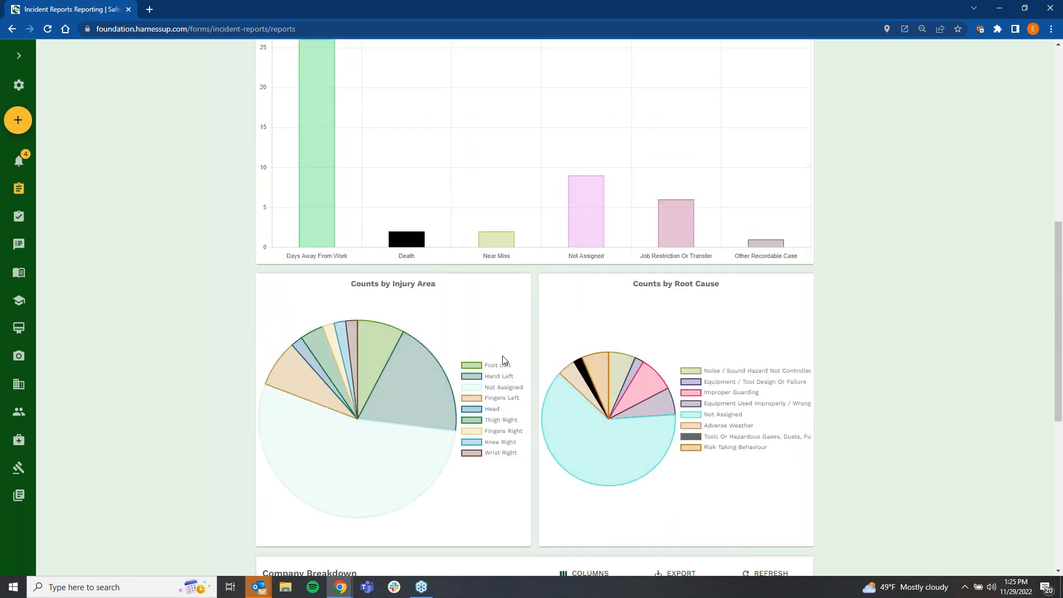
{"action": "scroll", "coordinate": [501, 366], "scroll_direction": "up", "scroll_amount": 8}
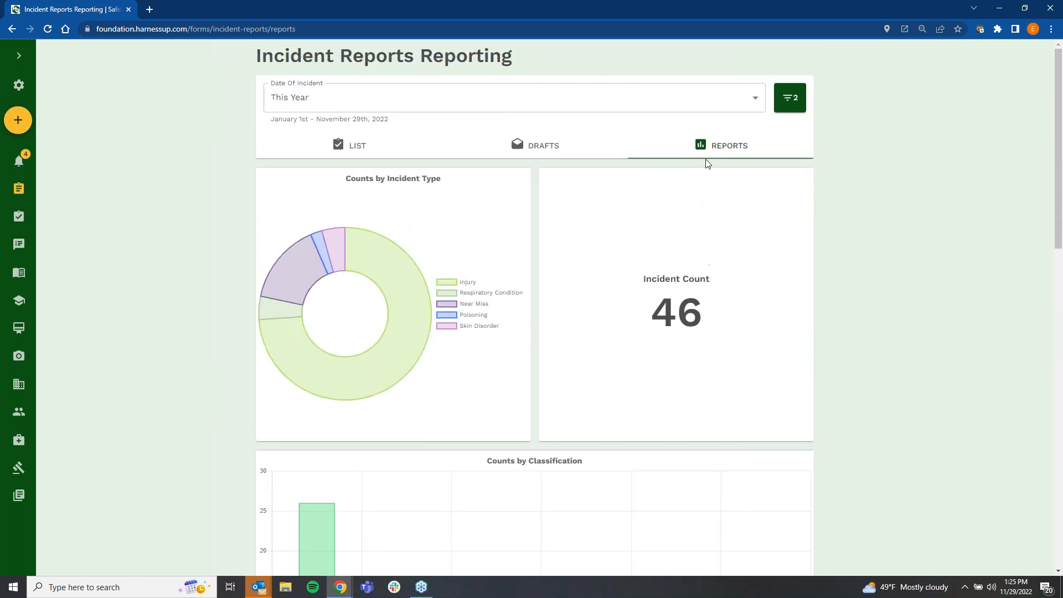
{"action": "left_click", "coordinate": [791, 98]}
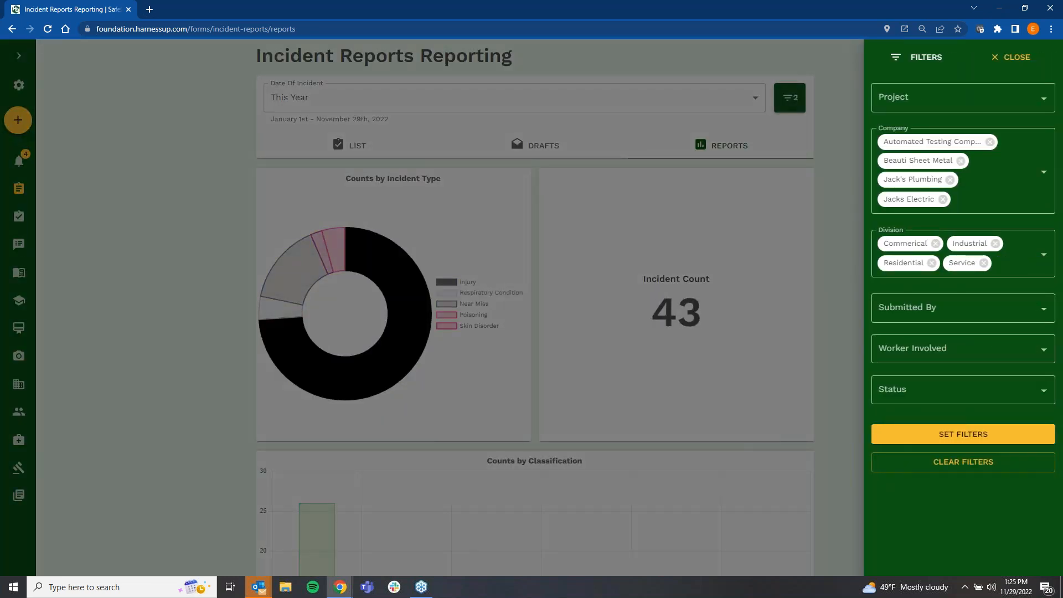
{"action": "left_click", "coordinate": [838, 162]}
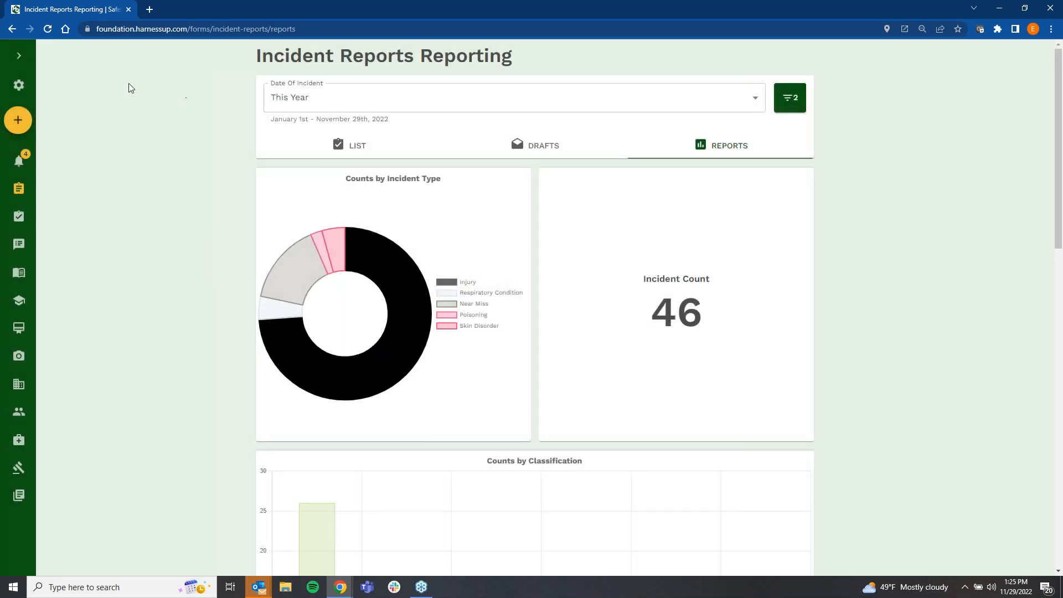
Step: Return to the Incident Reports list, open the update form for the 10/06/2022 incident, review its fields, and exit
{"action": "left_click", "coordinate": [19, 59]}
{"action": "left_click", "coordinate": [435, 147]}
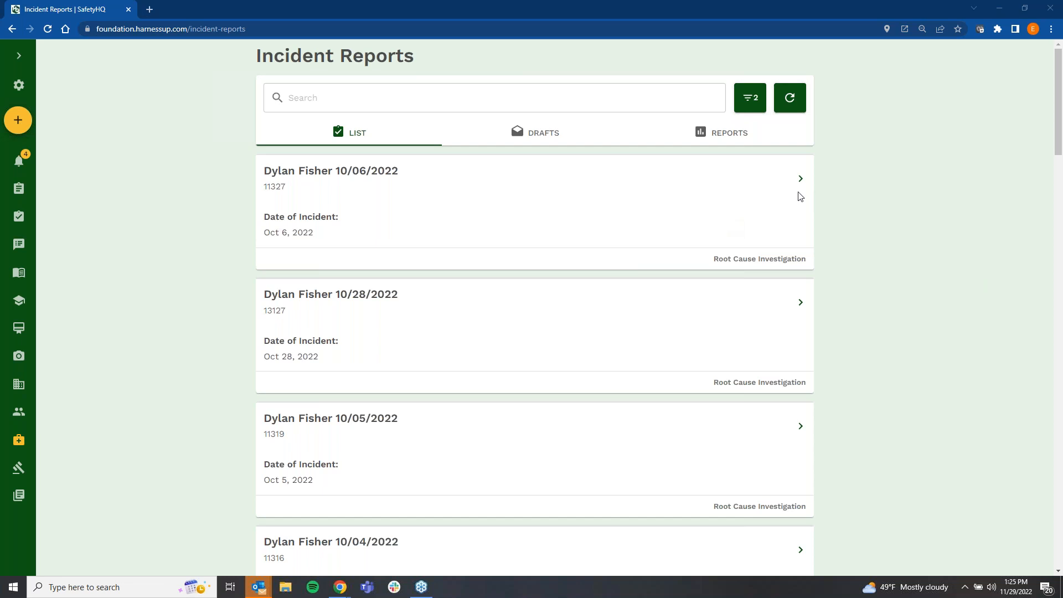
{"action": "left_click", "coordinate": [799, 177]}
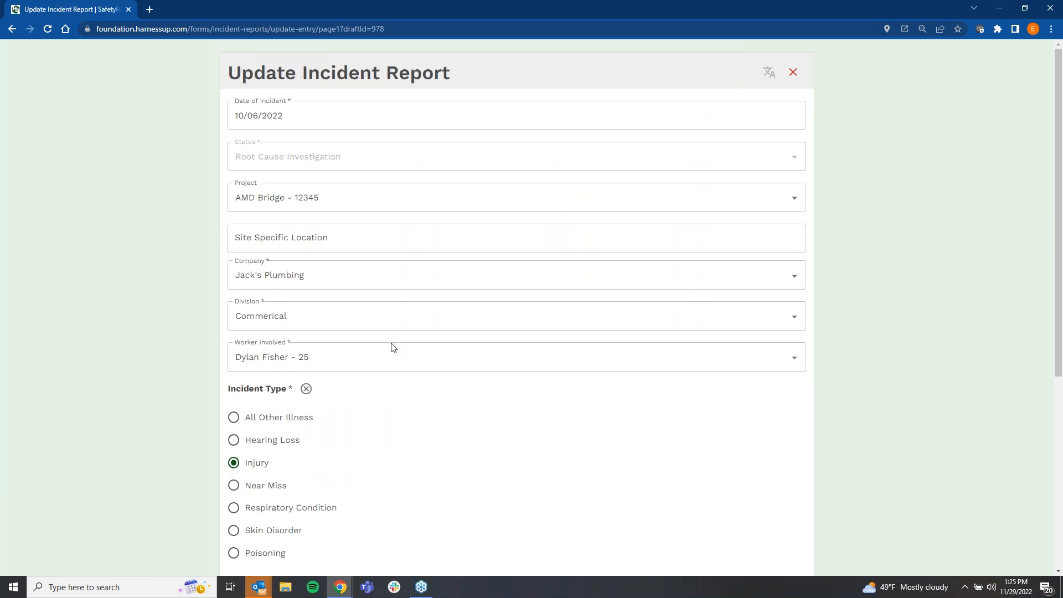
{"action": "scroll", "coordinate": [392, 347], "scroll_direction": "down", "scroll_amount": 6}
{"action": "scroll", "coordinate": [370, 373], "scroll_direction": "up", "scroll_amount": 3}
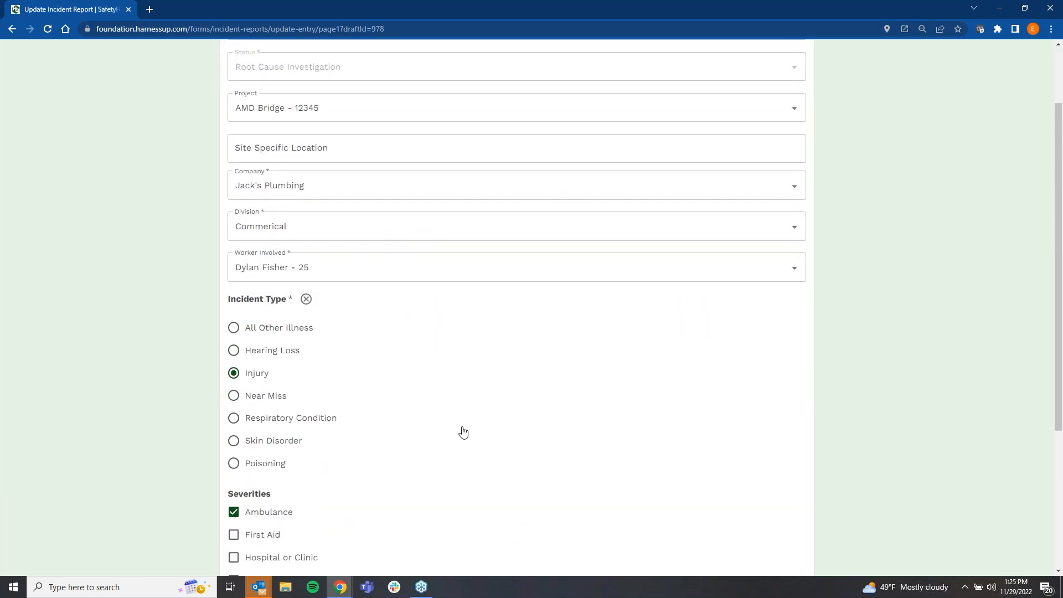
{"action": "scroll", "coordinate": [463, 432], "scroll_direction": "up", "scroll_amount": 2}
{"action": "left_click", "coordinate": [794, 75]}
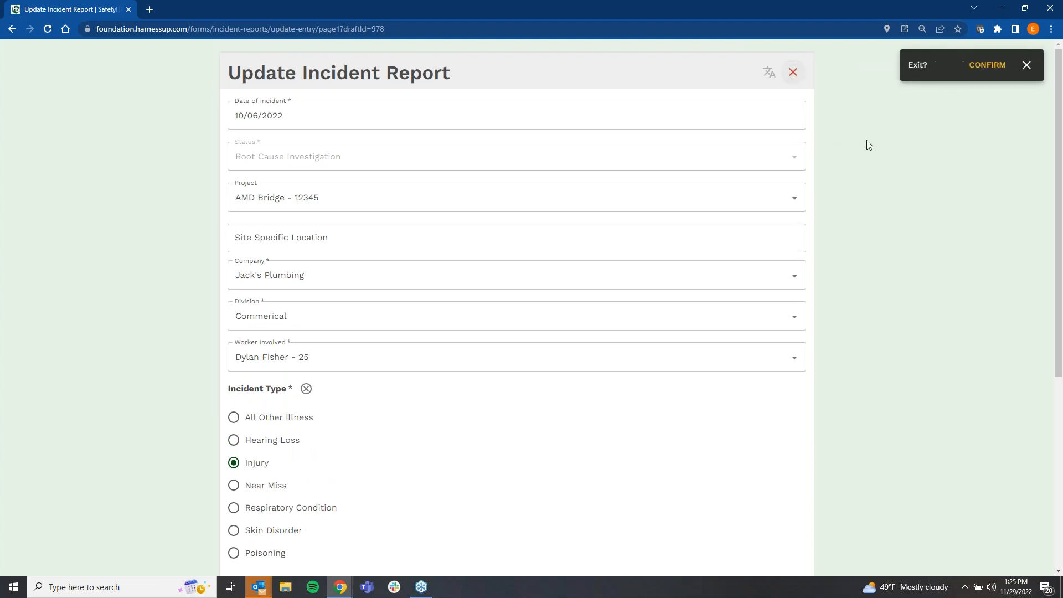
{"action": "left_click", "coordinate": [990, 66]}
{"action": "left_click", "coordinate": [988, 64]}
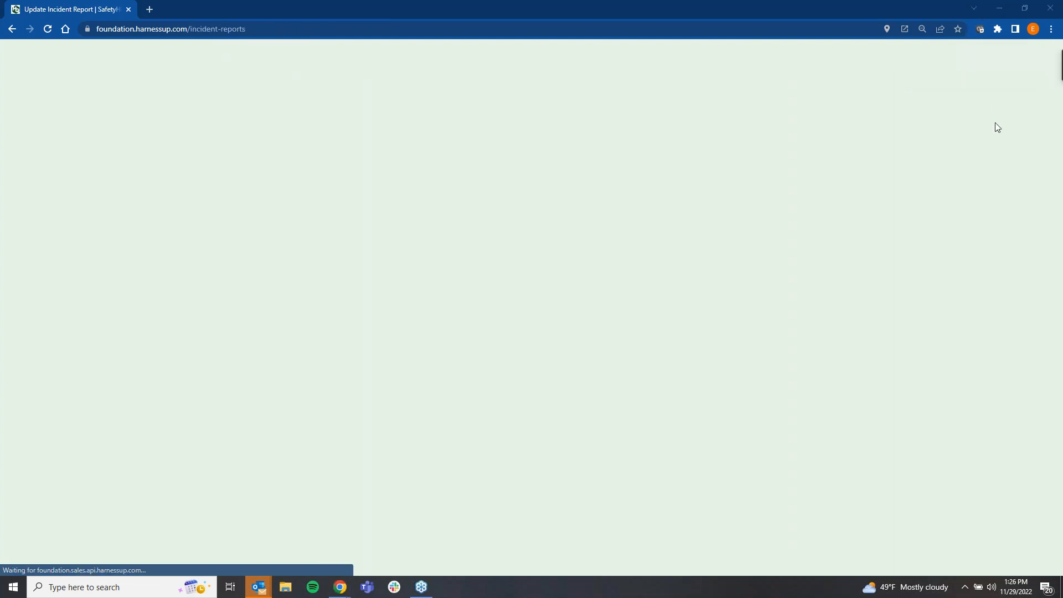
Step: Open the additional information form for the 10/06/2022 incident, review it, and exit to the incident list
{"action": "left_click", "coordinate": [801, 178]}
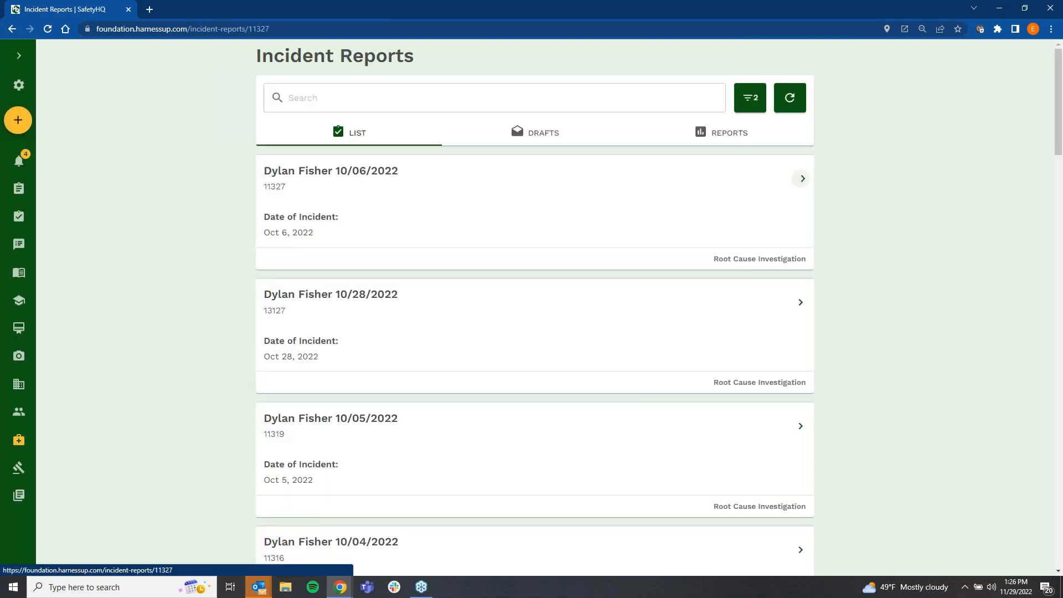
{"action": "left_click", "coordinate": [20, 161]}
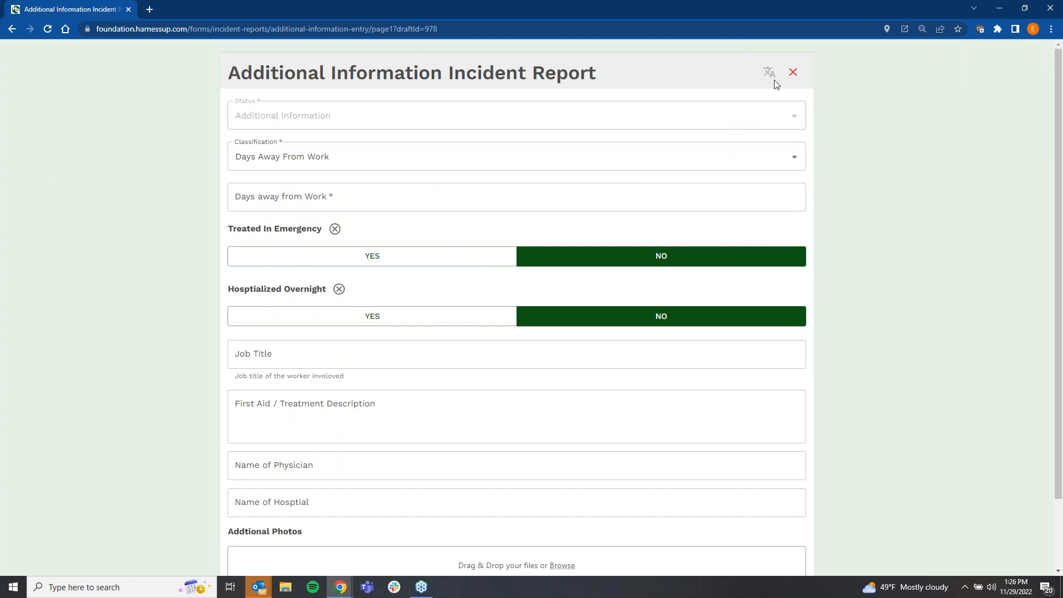
{"action": "left_click", "coordinate": [793, 72]}
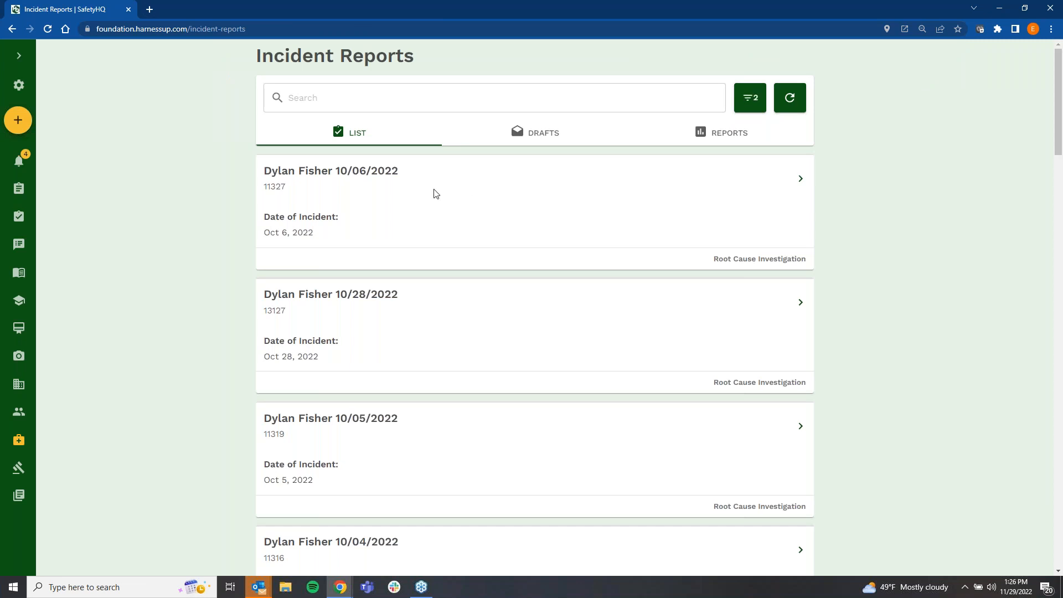
Step: Go to Certifications, view the bulk-add upload and manual entry grid, and close it without adding data
{"action": "left_click", "coordinate": [15, 60]}
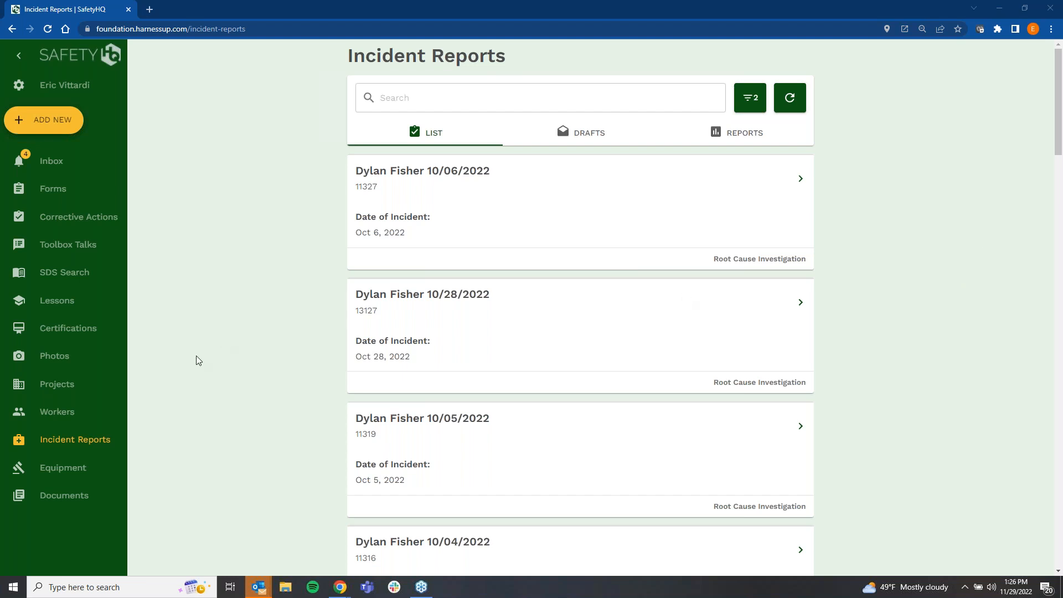
{"action": "left_click", "coordinate": [53, 331]}
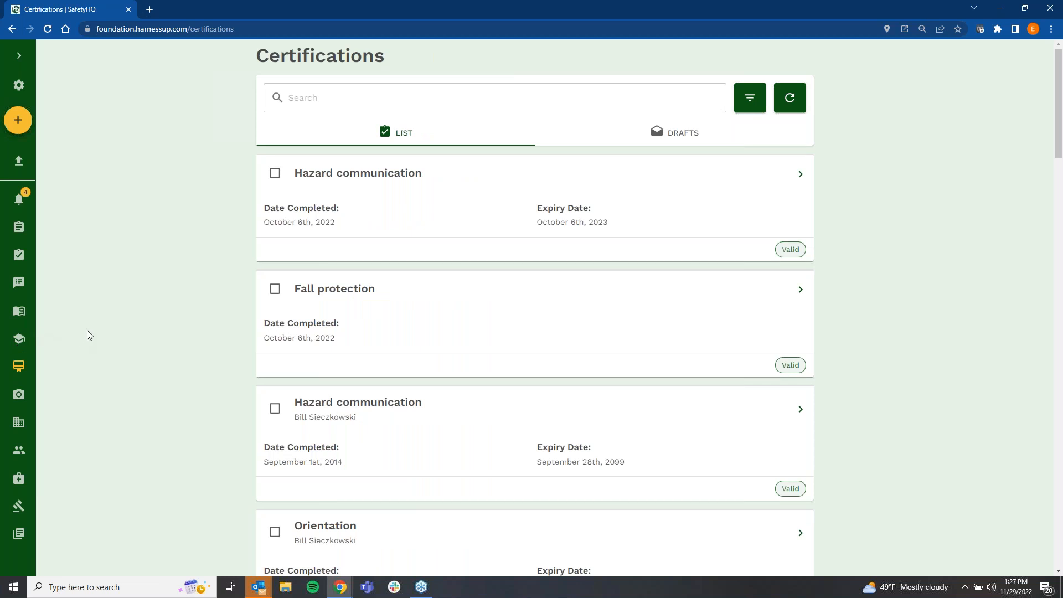
{"action": "left_click", "coordinate": [20, 166]}
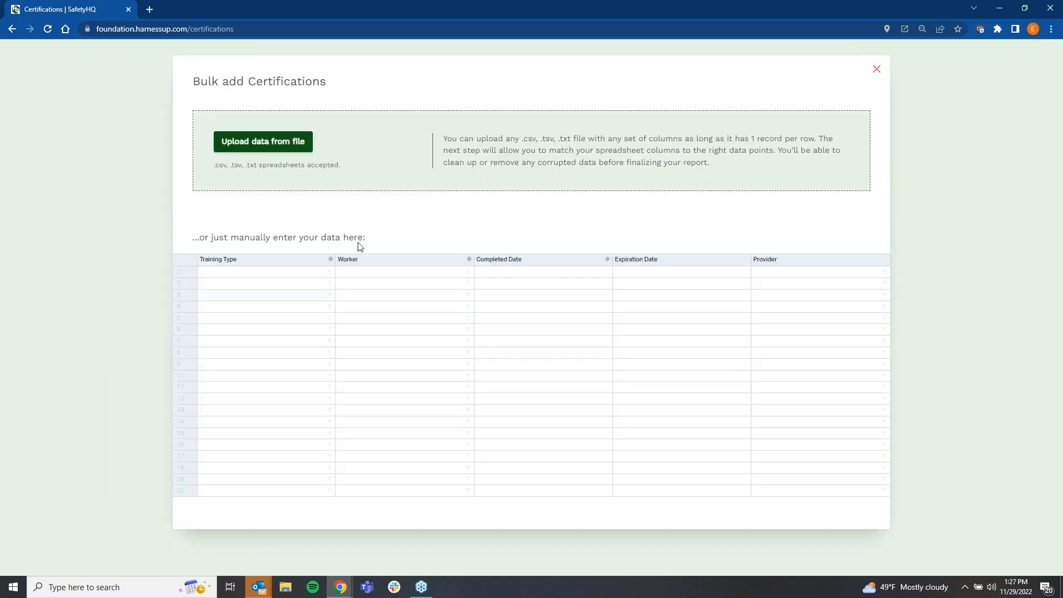
{"action": "left_click", "coordinate": [1062, 68]}
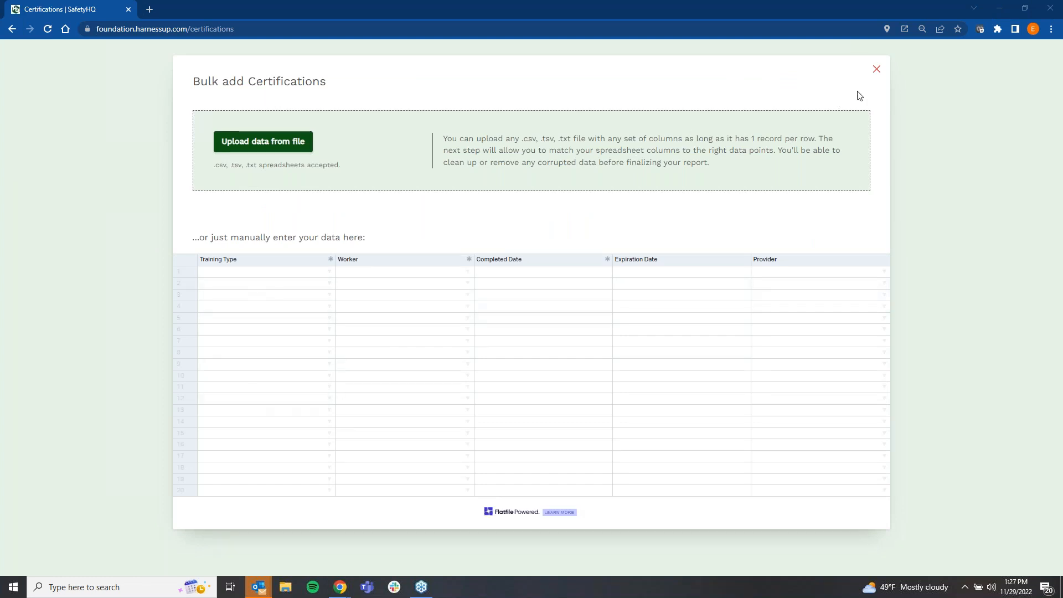
{"action": "left_click", "coordinate": [876, 69]}
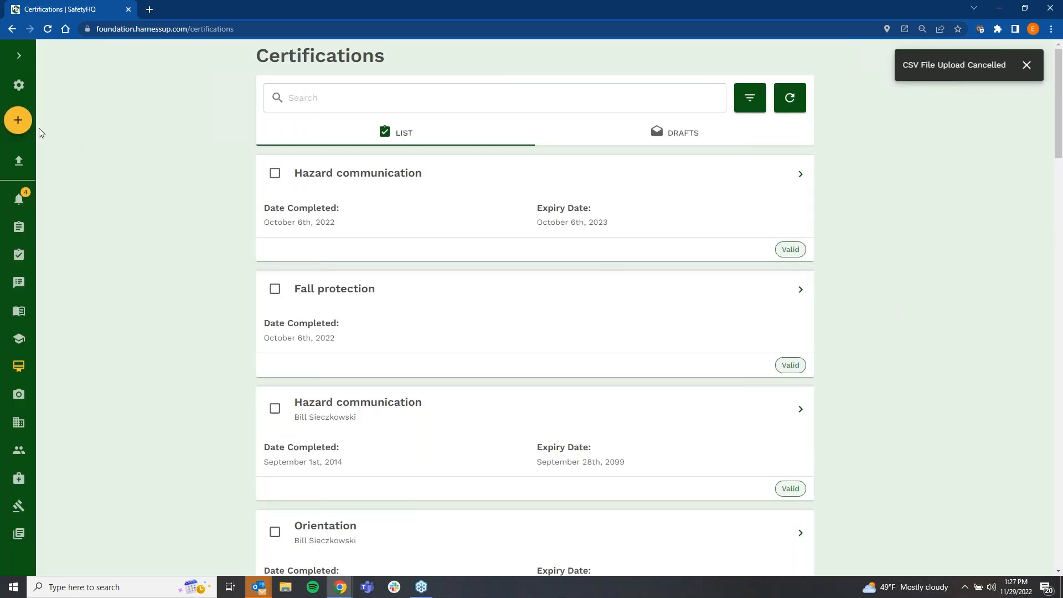
Step: View the blank form for creating a certification and exit without saving the draft
{"action": "left_click", "coordinate": [18, 120]}
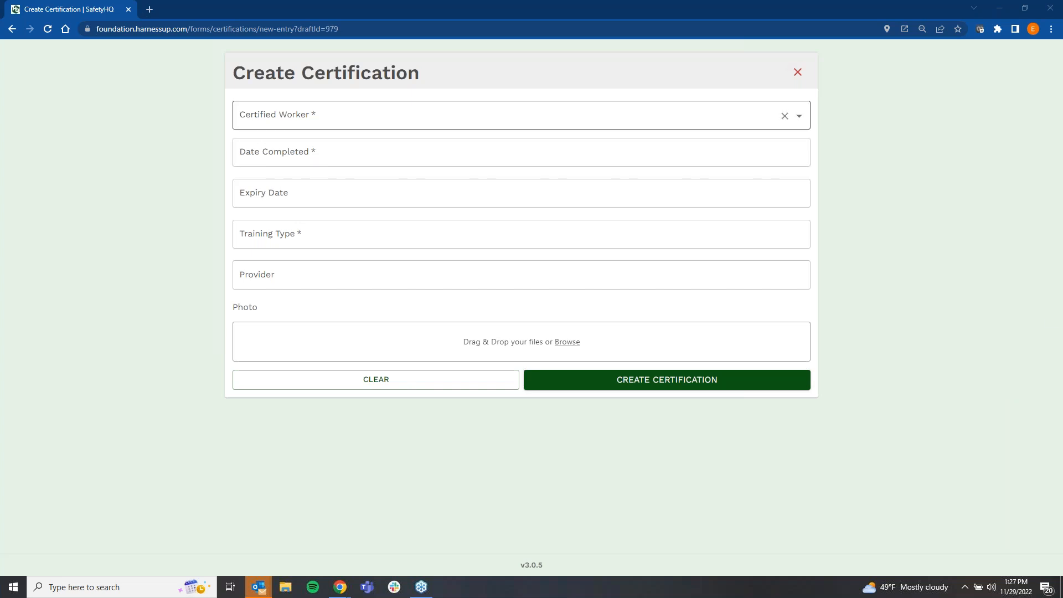
{"action": "left_click", "coordinate": [800, 80]}
{"action": "left_click", "coordinate": [1020, 7]}
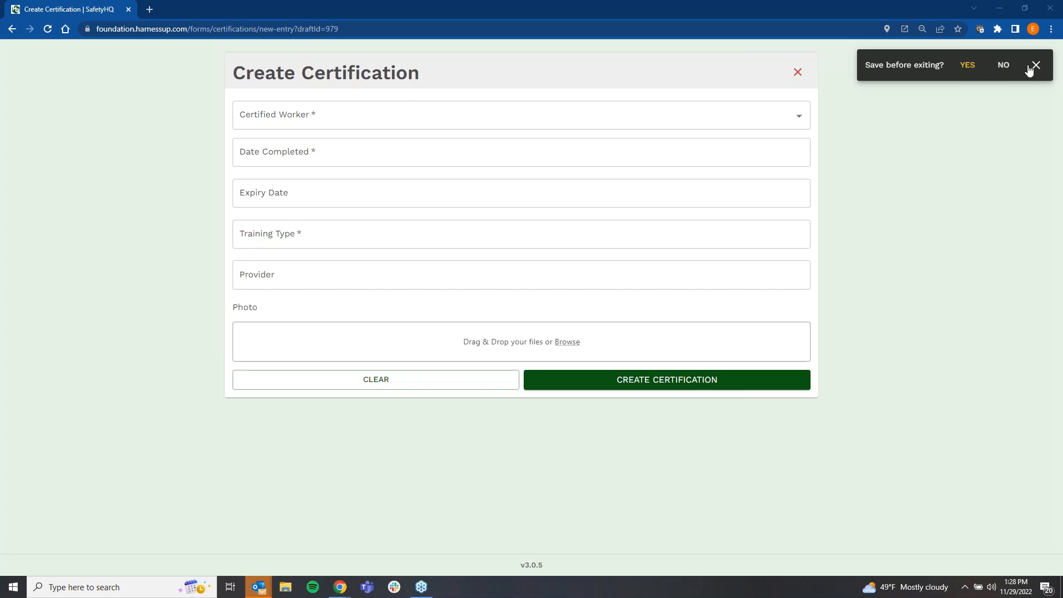
{"action": "left_click", "coordinate": [973, 66]}
{"action": "left_click", "coordinate": [1003, 66]}
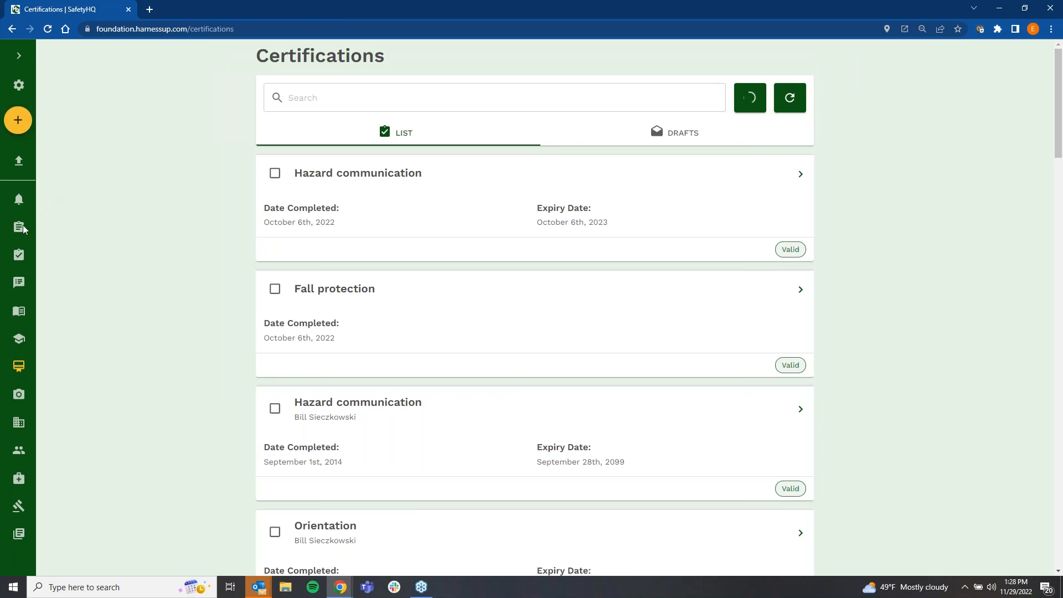
Step: View the Backing vehicles toolbox talk and the blank form for creating a talk, returning to the Toolbox Talks list
{"action": "left_click", "coordinate": [18, 284]}
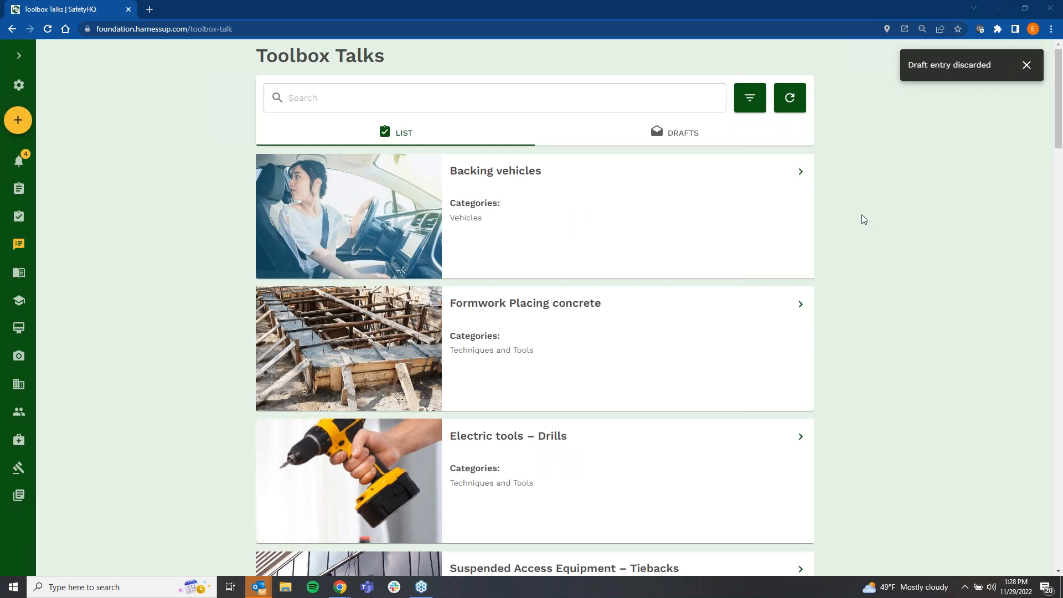
{"action": "left_click", "coordinate": [800, 172]}
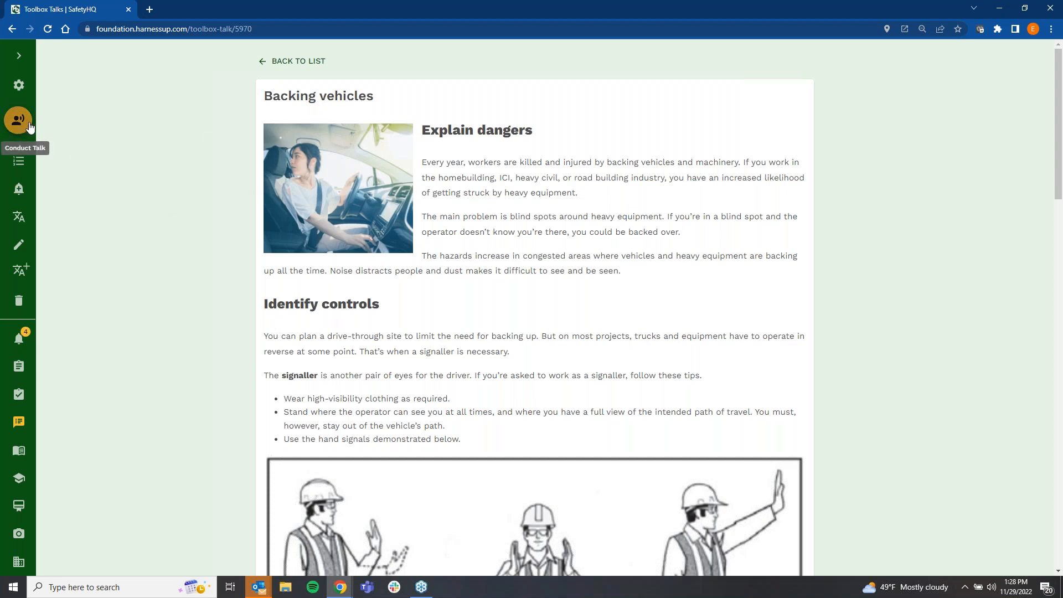
{"action": "left_click", "coordinate": [299, 61]}
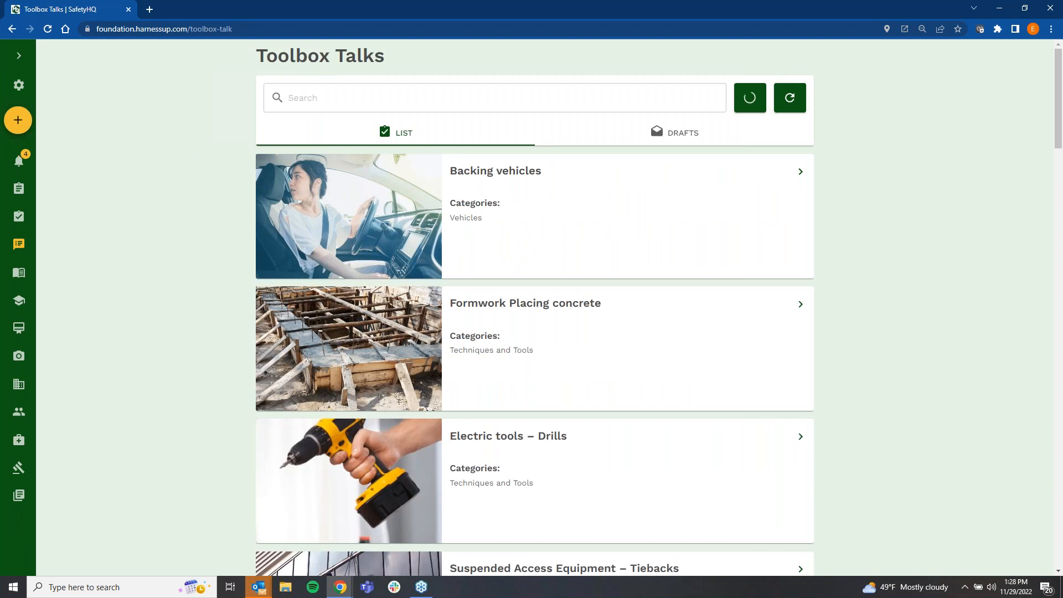
{"action": "left_click", "coordinate": [19, 121]}
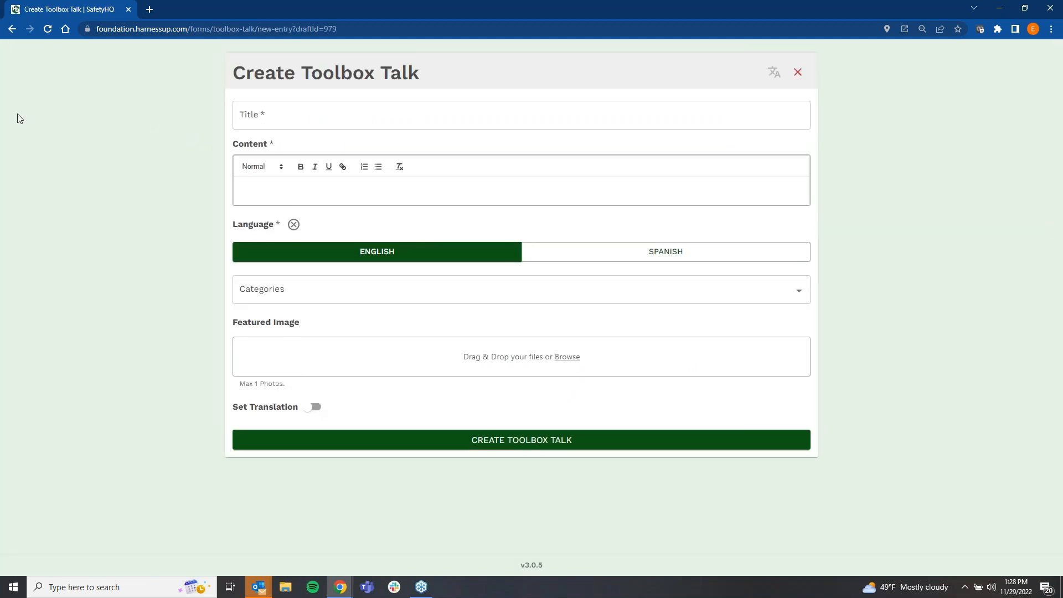
{"action": "left_click", "coordinate": [11, 29]}
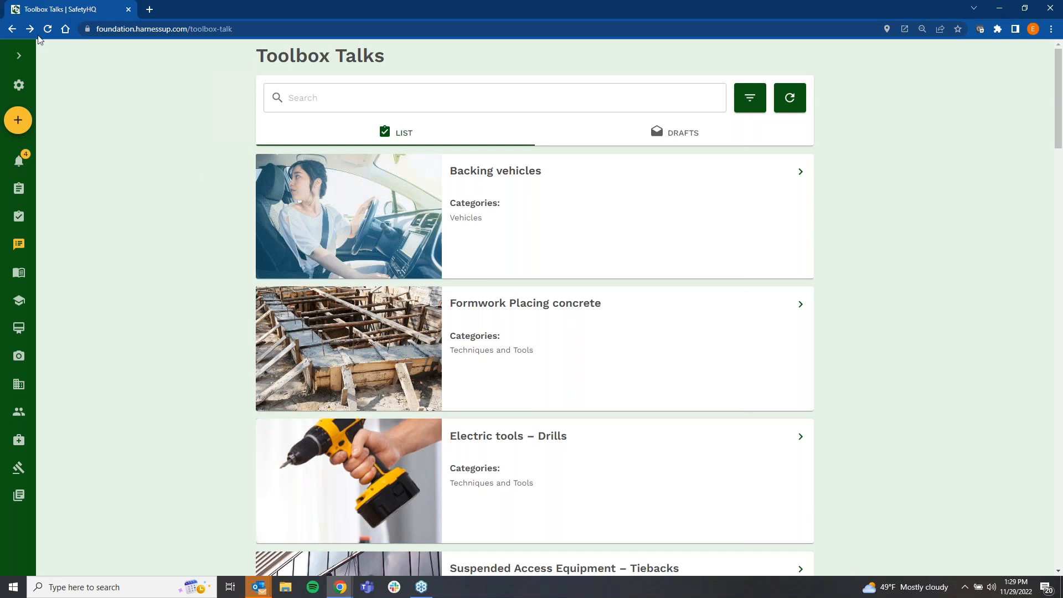
Step: Go to Forms, show the PPE Tracking Form entries, and review the list of other available forms
{"action": "left_click", "coordinate": [18, 55]}
{"action": "left_click", "coordinate": [33, 188]}
{"action": "left_click", "coordinate": [432, 82]}
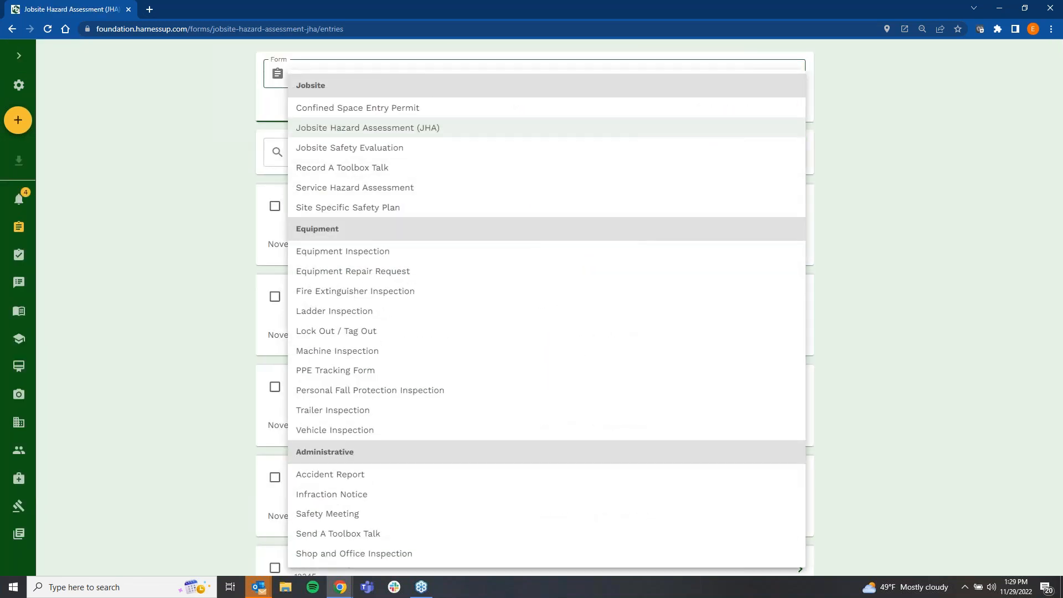
{"action": "left_click", "coordinate": [366, 374]}
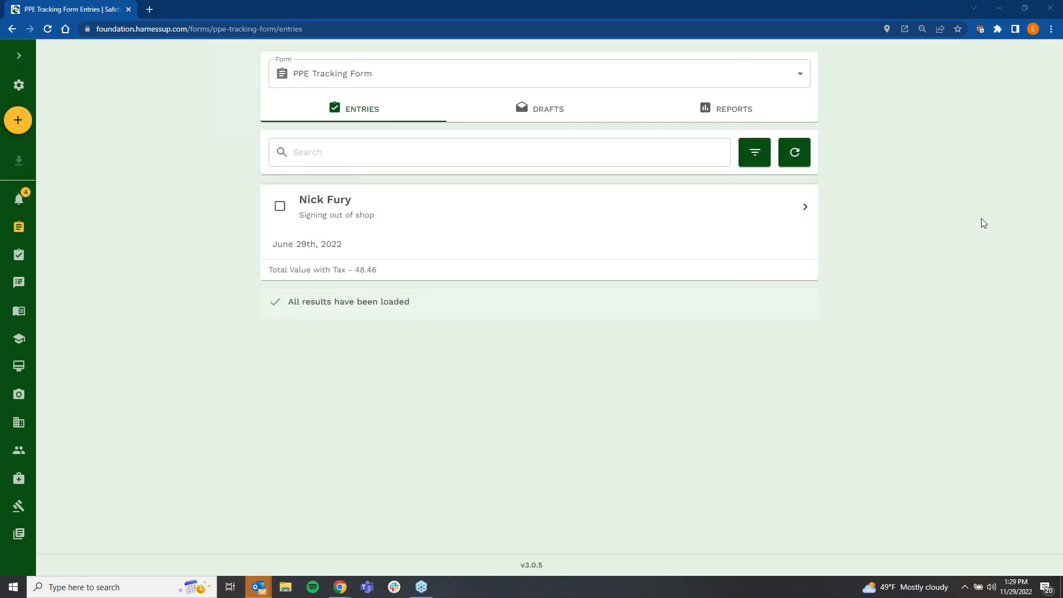
{"action": "left_click", "coordinate": [345, 82]}
{"action": "left_click", "coordinate": [421, 371]}
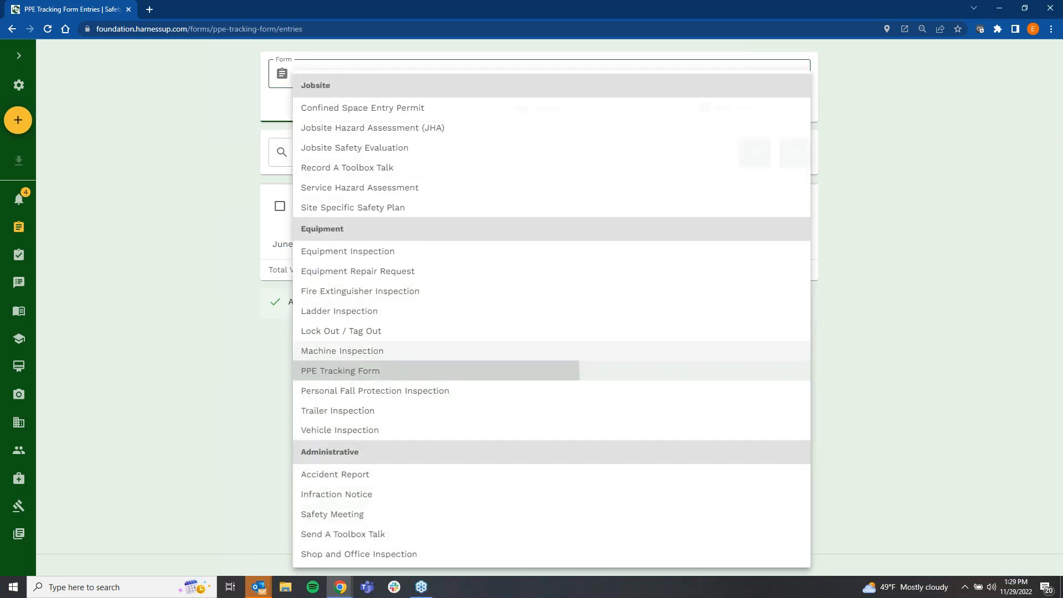
Step: Start a new PPE Tracking Form entry for project AMD Bridge - 12345 with agreement type Signing out of shop, and continue to the items page
{"action": "left_click", "coordinate": [18, 120]}
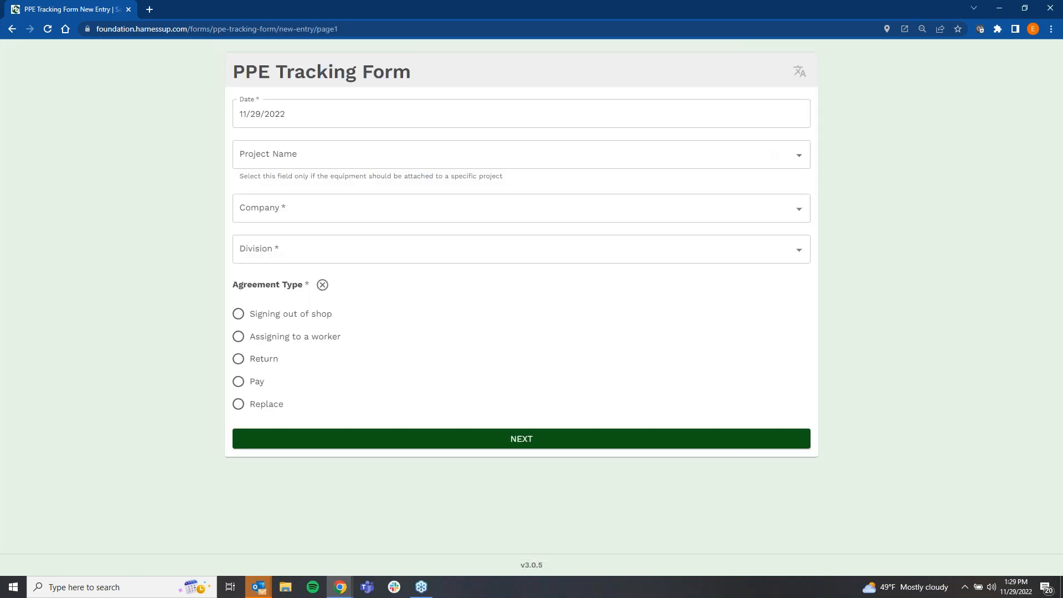
{"action": "left_click", "coordinate": [369, 160]}
{"action": "left_click", "coordinate": [333, 245]}
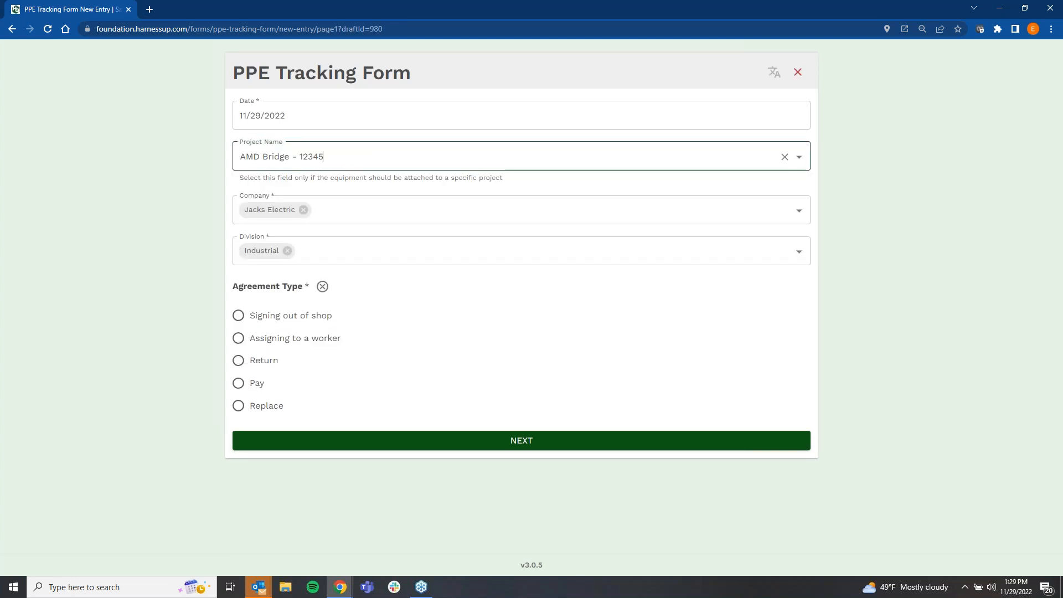
{"action": "left_click", "coordinate": [238, 315]}
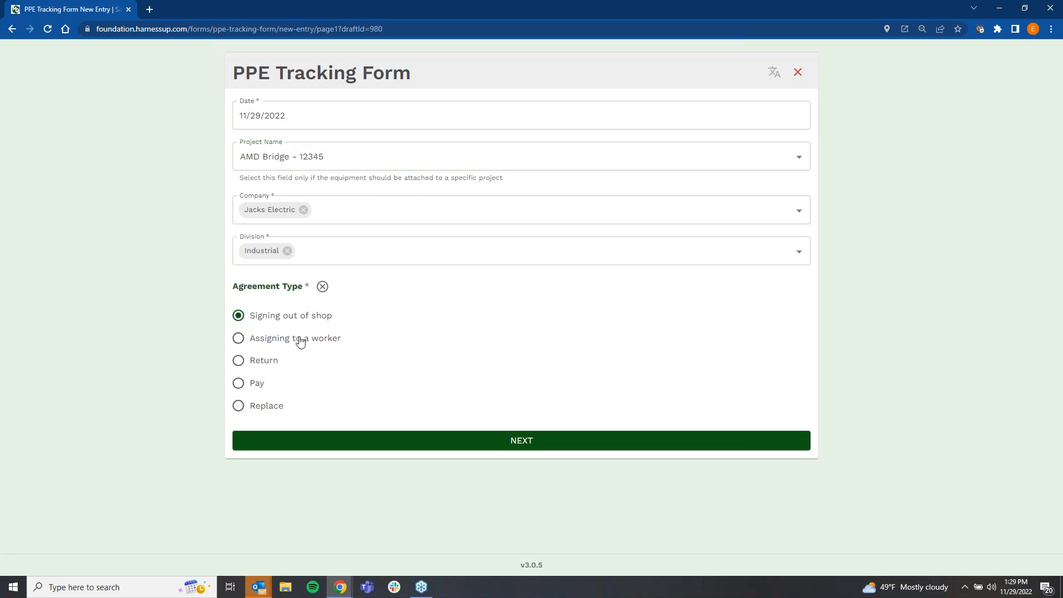
{"action": "left_click", "coordinate": [438, 443]}
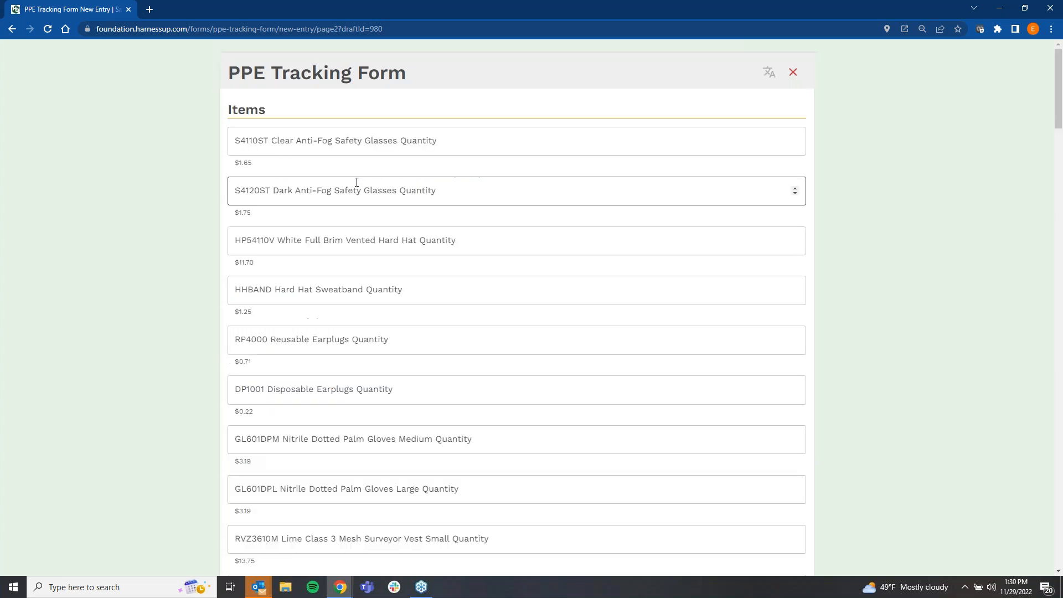
Step: Enter item quantities: 5 clear anti-fog safety glasses, 4 dark anti-fog safety glasses, 3 hard hat sweatbands and 4 reusable earplugs
{"action": "left_click", "coordinate": [332, 144]}
{"action": "type", "text": "5"}
{"action": "left_click", "coordinate": [319, 191]}
{"action": "type", "text": "4"}
{"action": "left_click", "coordinate": [306, 242]}
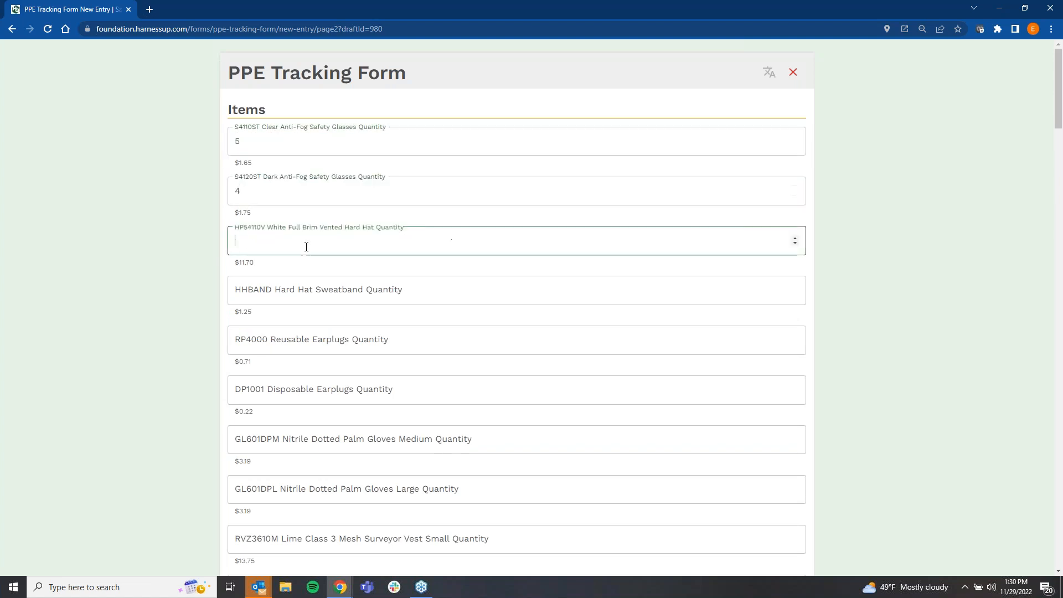
{"action": "left_click", "coordinate": [297, 290]}
{"action": "type", "text": "3"}
{"action": "left_click", "coordinate": [290, 328]}
{"action": "type", "text": "4"}
{"action": "left_click", "coordinate": [285, 382]}
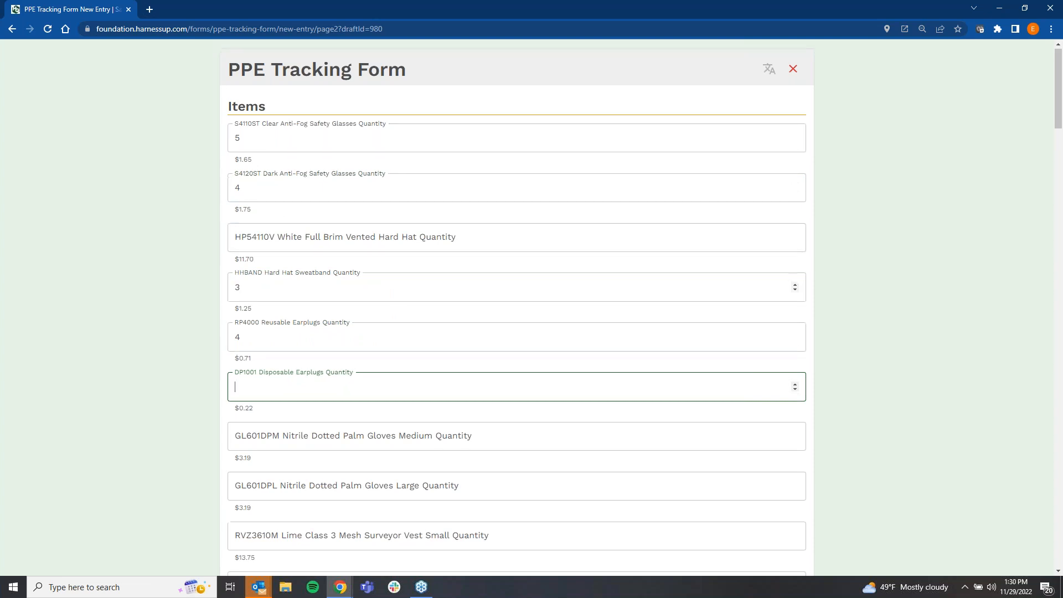
Step: Review the remaining PPE items, total fields and Sign Out Agreement, ticking and unticking the agreement checkbox
{"action": "scroll", "coordinate": [273, 284], "scroll_direction": "down", "scroll_amount": 20}
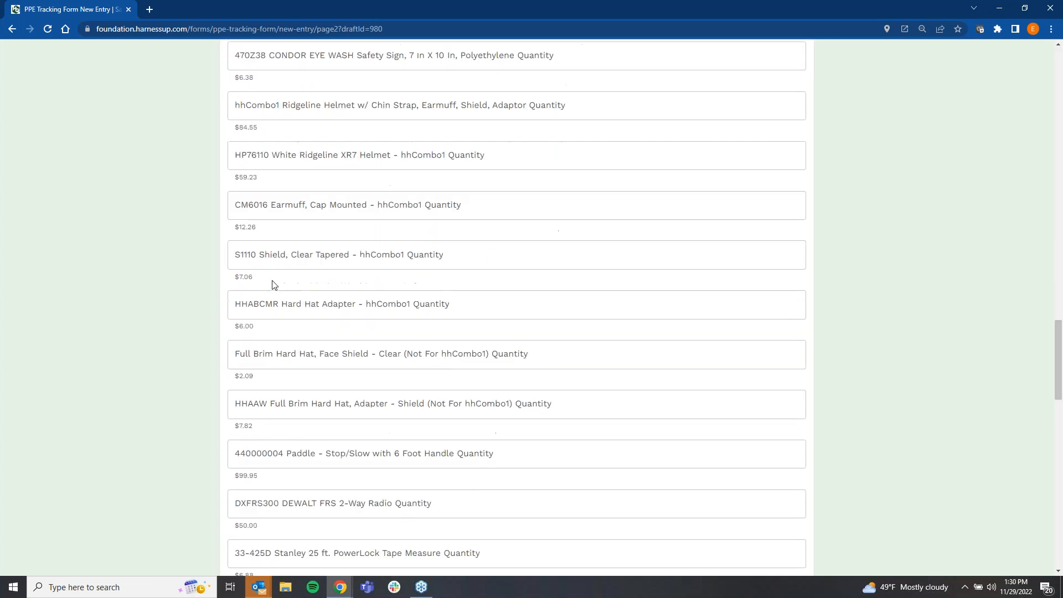
{"action": "scroll", "coordinate": [273, 284], "scroll_direction": "down", "scroll_amount": 8}
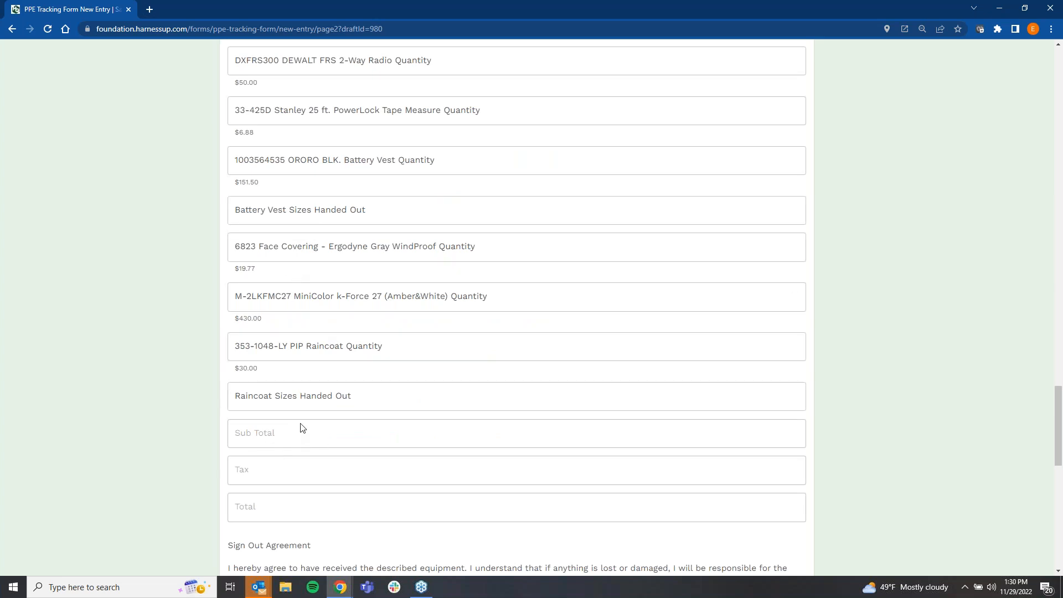
{"action": "scroll", "coordinate": [303, 428], "scroll_direction": "down", "scroll_amount": 6}
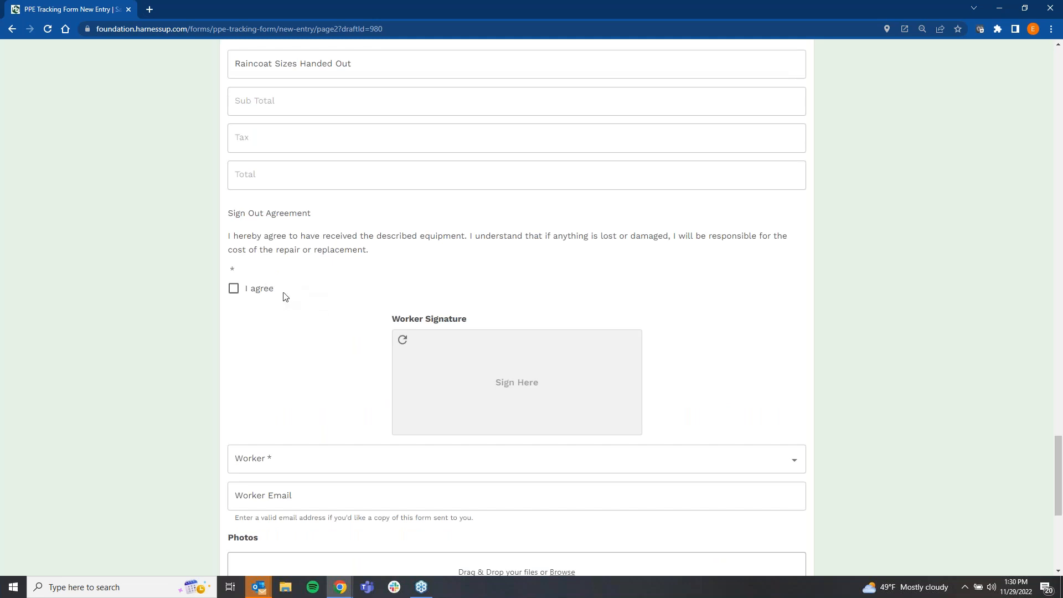
{"action": "scroll", "coordinate": [337, 346], "scroll_direction": "down", "scroll_amount": 4}
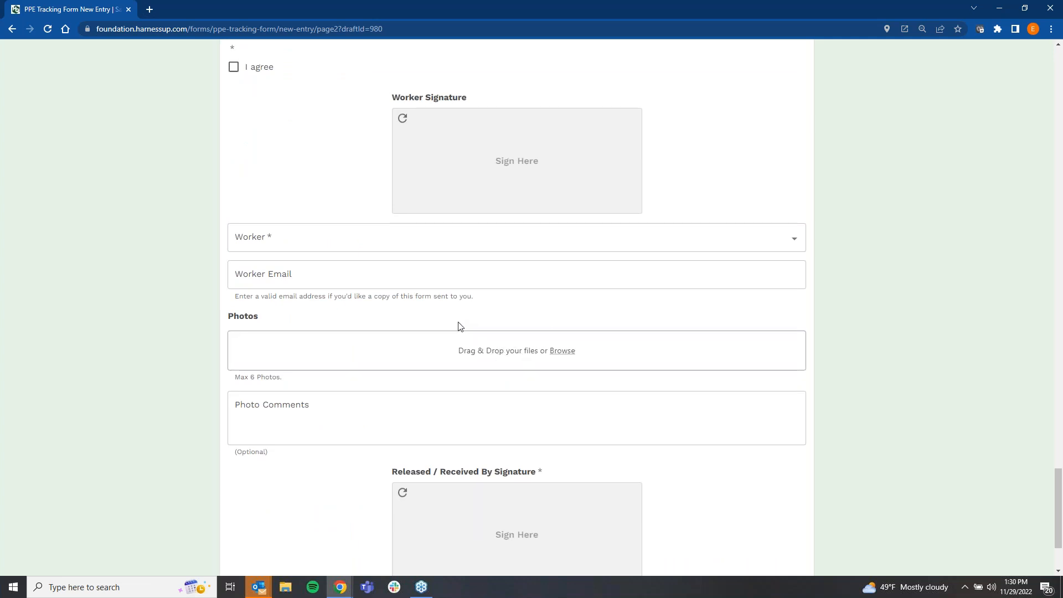
{"action": "scroll", "coordinate": [459, 339], "scroll_direction": "up", "scroll_amount": 3}
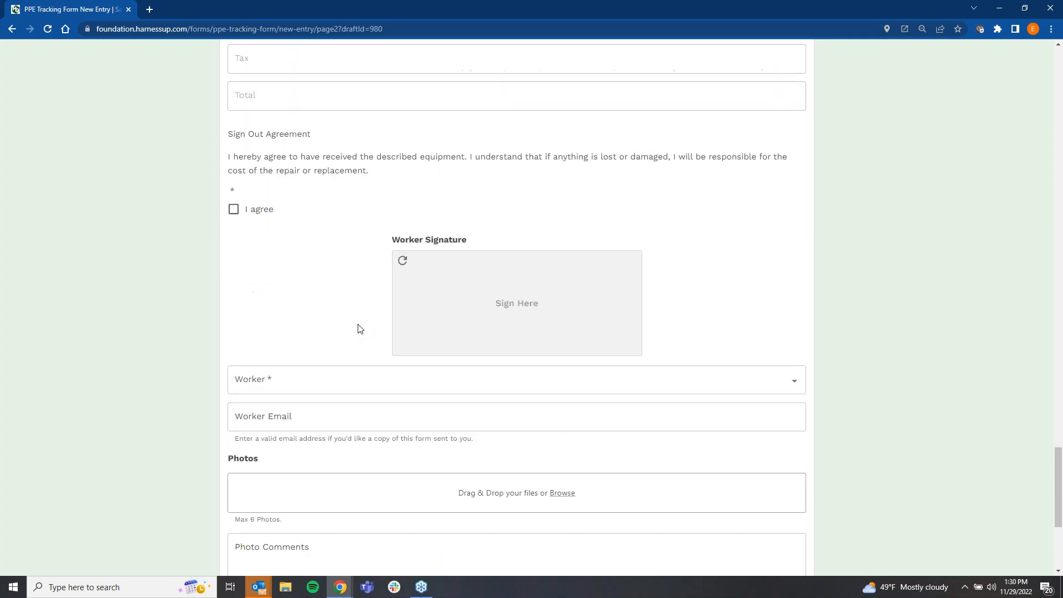
{"action": "scroll", "coordinate": [358, 329], "scroll_direction": "up", "scroll_amount": 2}
{"action": "left_click", "coordinate": [234, 290]}
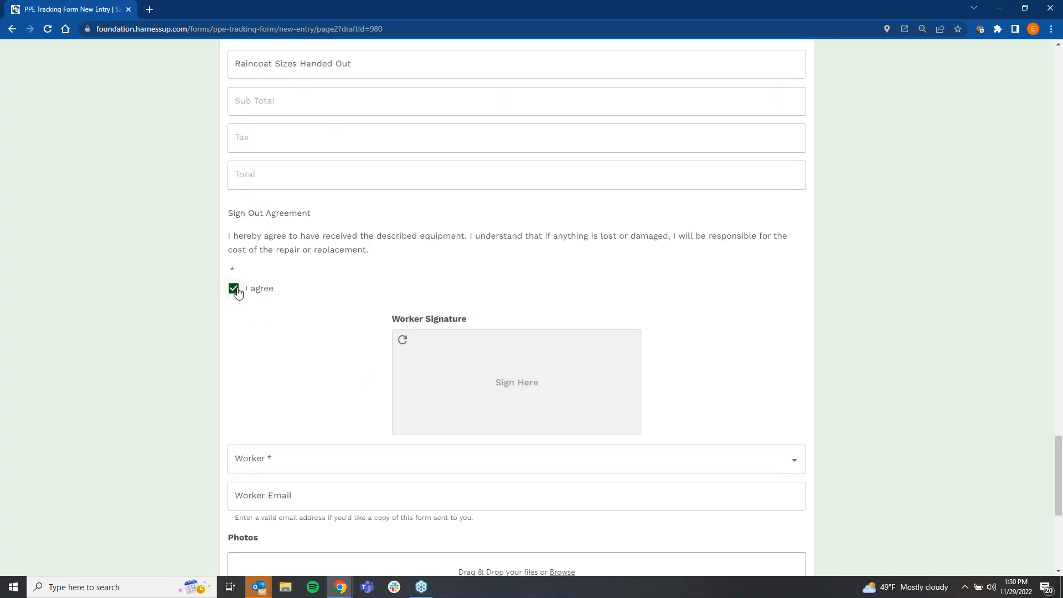
{"action": "left_click", "coordinate": [233, 291]}
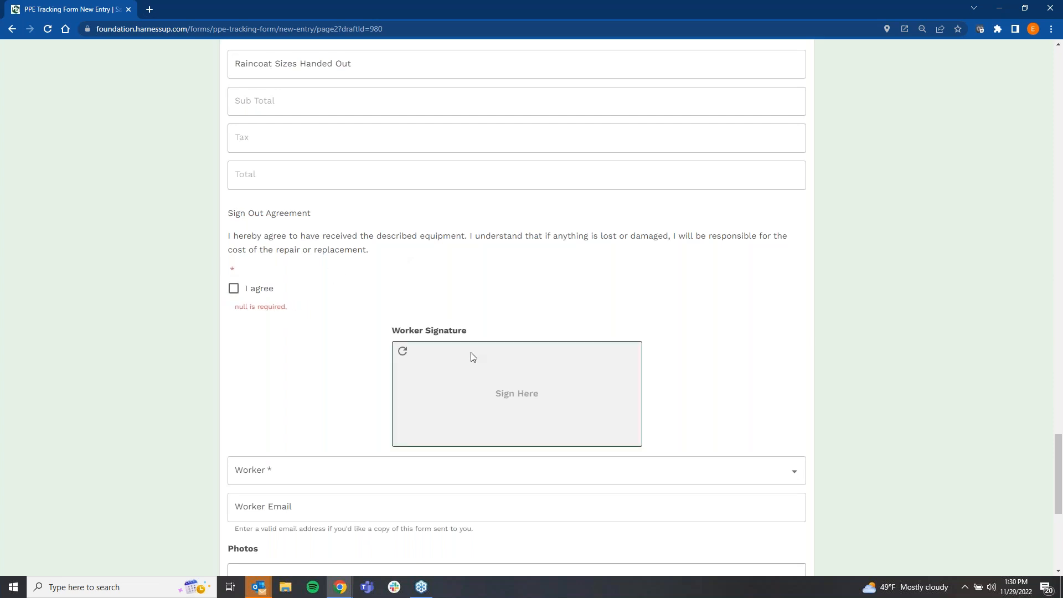
Step: Review the worker, photo and Released / Received By signature fields, and return to the start of the items page
{"action": "scroll", "coordinate": [463, 360], "scroll_direction": "down", "scroll_amount": 6}
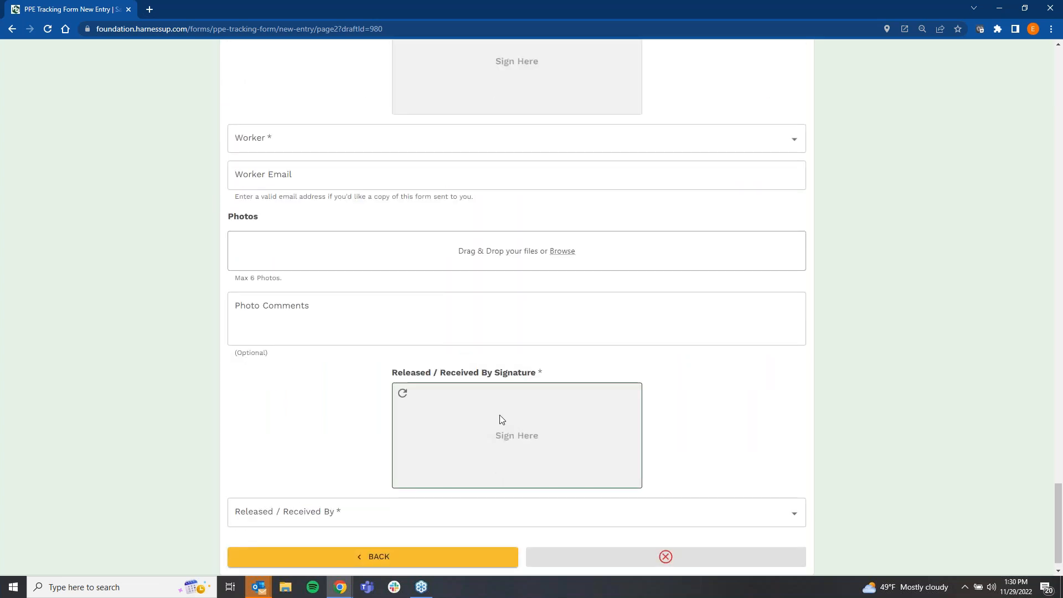
{"action": "scroll", "coordinate": [488, 402], "scroll_direction": "down", "scroll_amount": 1}
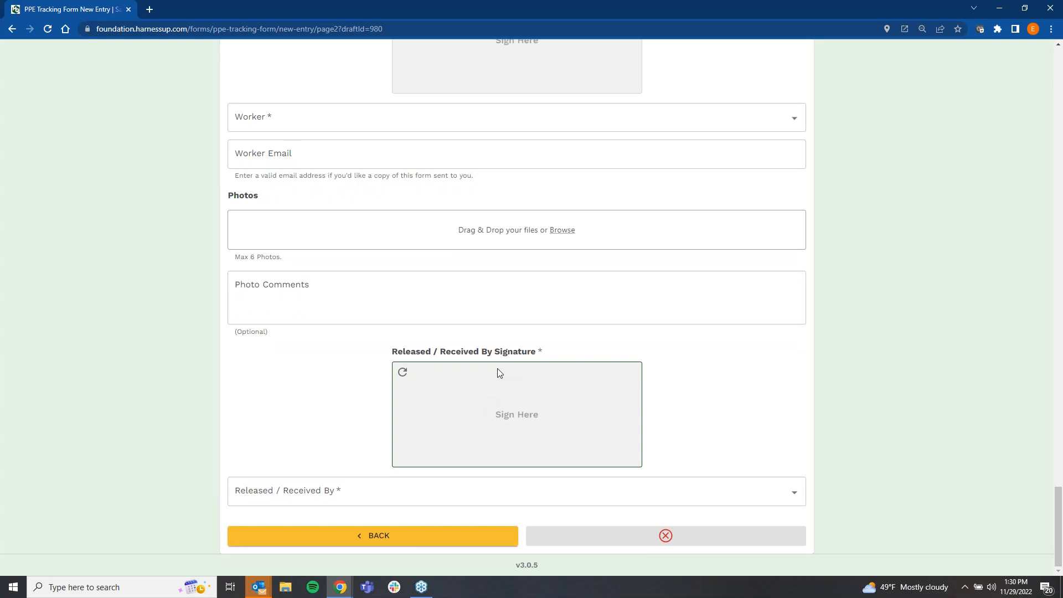
{"action": "scroll", "coordinate": [444, 322], "scroll_direction": "up", "scroll_amount": 1}
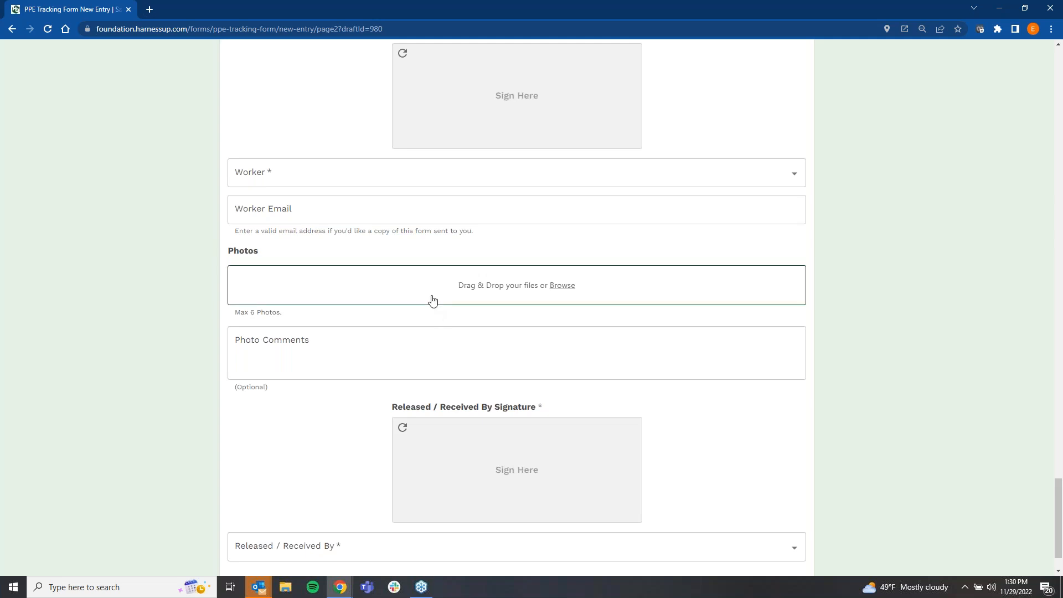
{"action": "scroll", "coordinate": [433, 301], "scroll_direction": "up", "scroll_amount": 7}
{"action": "scroll", "coordinate": [432, 301], "scroll_direction": "down", "scroll_amount": 1}
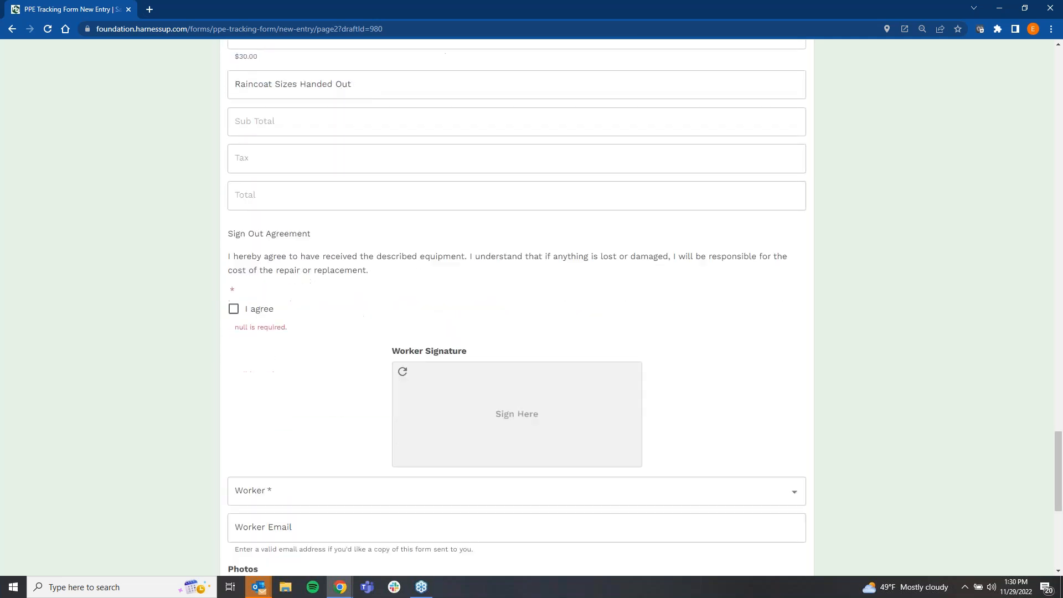
{"action": "scroll", "coordinate": [821, 308], "scroll_direction": "down", "scroll_amount": 1}
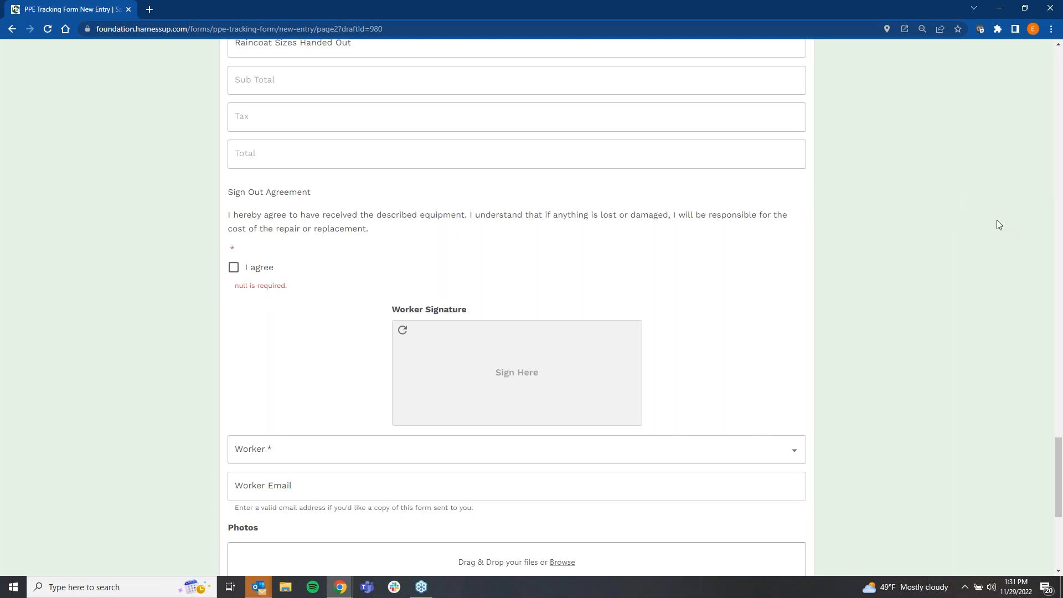
{"action": "scroll", "coordinate": [160, 158], "scroll_direction": "up", "scroll_amount": 20}
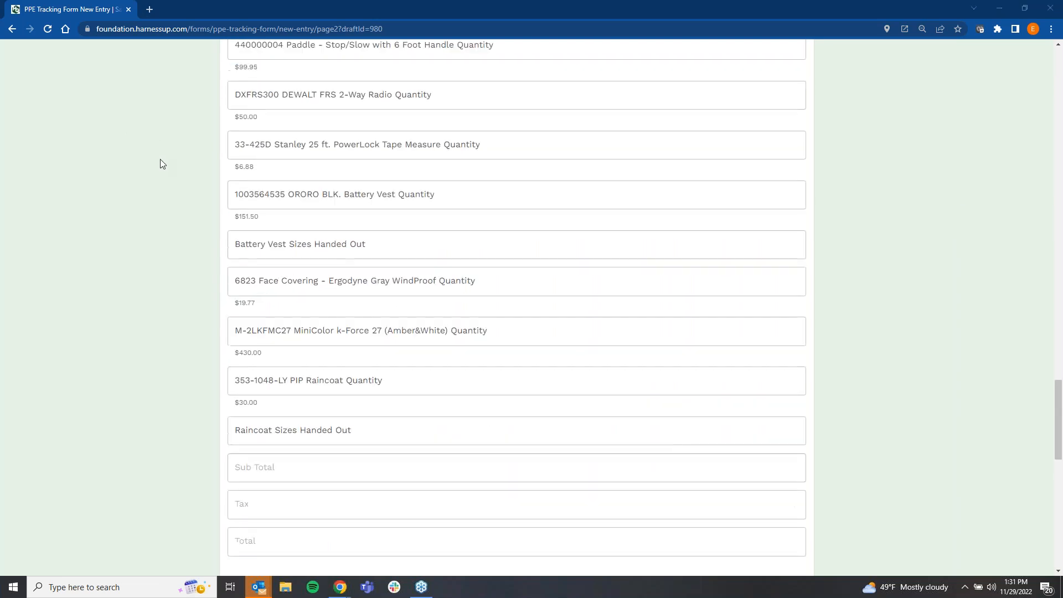
{"action": "scroll", "coordinate": [162, 164], "scroll_direction": "up", "scroll_amount": 15}
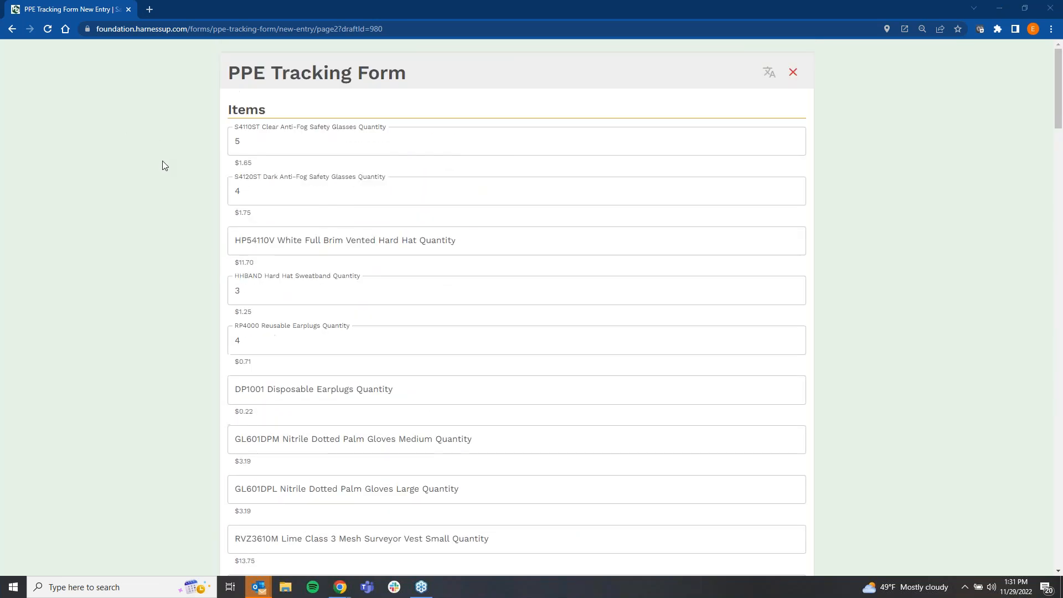
Step: Leave the PPE Tracking Form entry, switch the form to Accident Report and start a new entry
{"action": "left_click", "coordinate": [11, 31]}
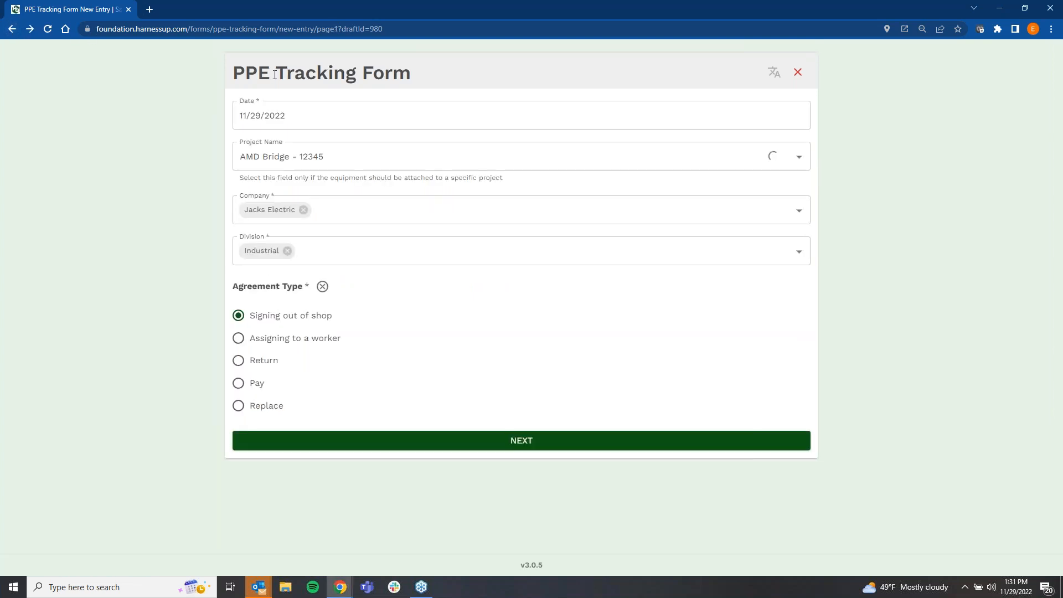
{"action": "left_click", "coordinate": [12, 31]}
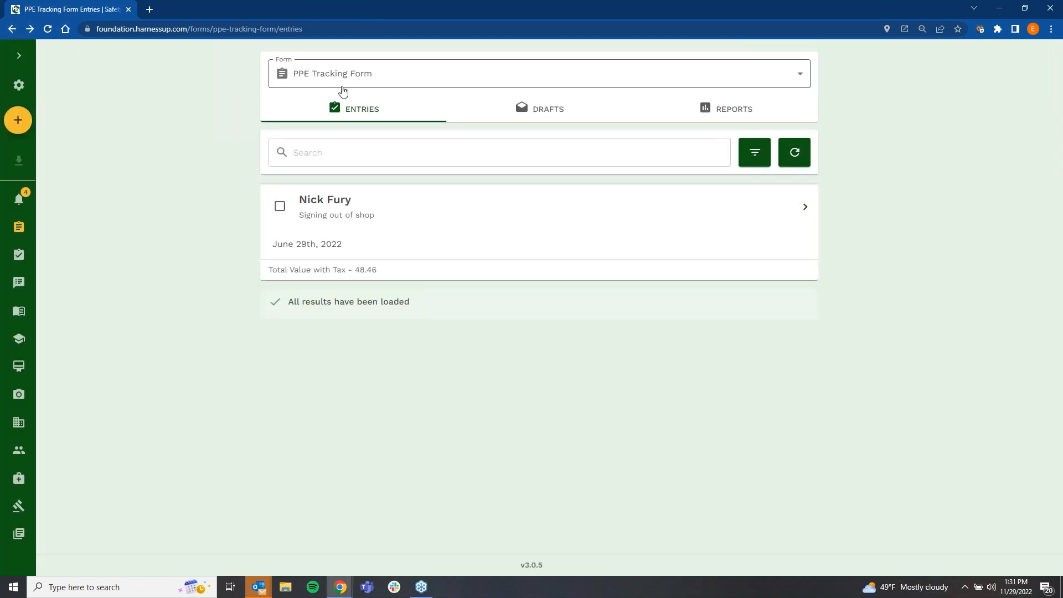
{"action": "left_click", "coordinate": [340, 78]}
{"action": "left_click", "coordinate": [375, 477]}
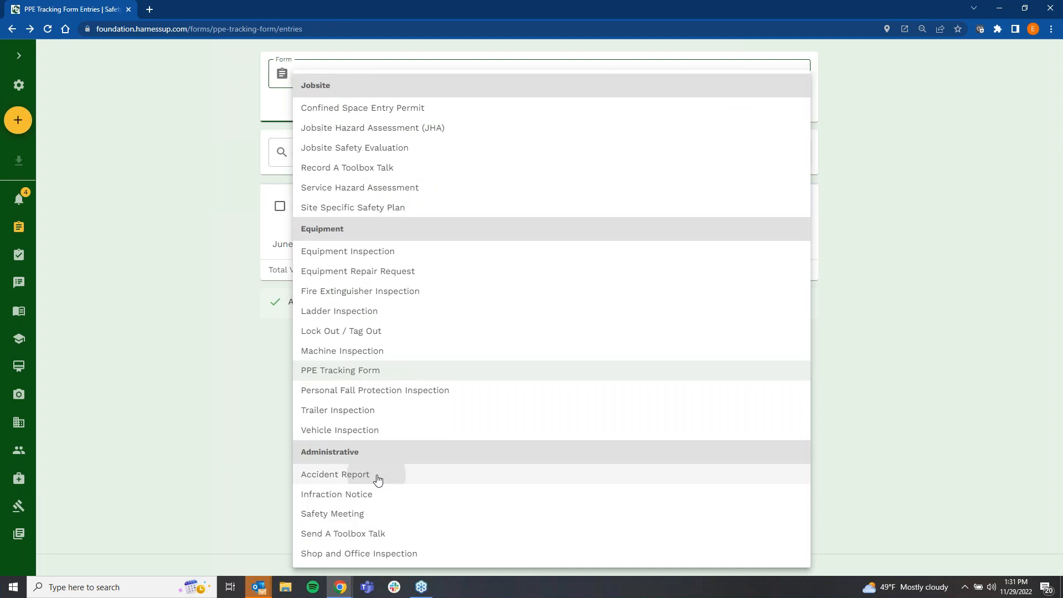
{"action": "left_click", "coordinate": [18, 120]}
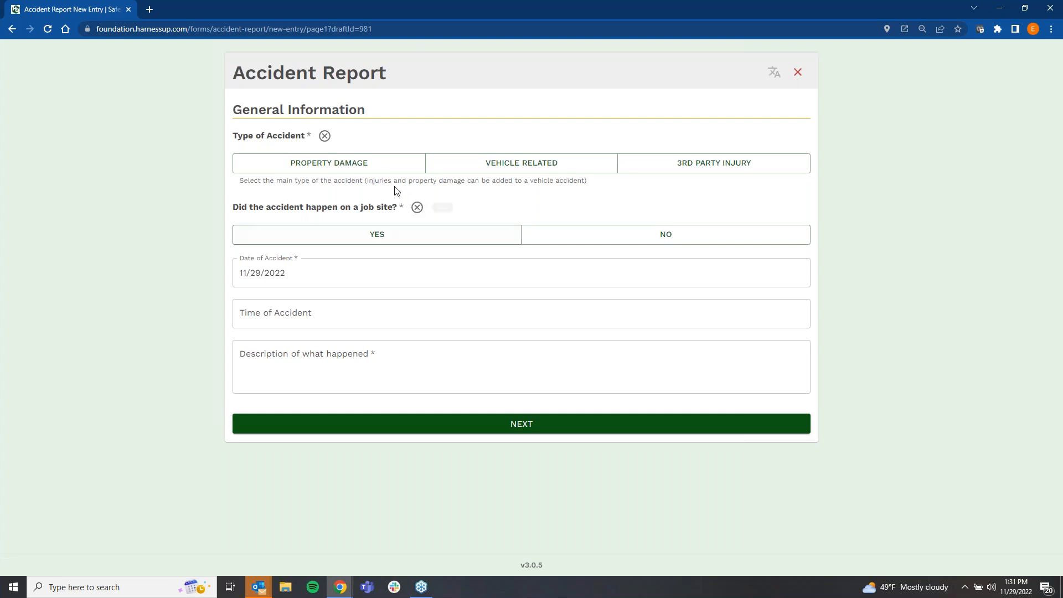
Step: Set the accident type to Vehicle Related and indicate that other vehicles were involved, with 2 as the number of vehicles
{"action": "left_click", "coordinate": [364, 174]}
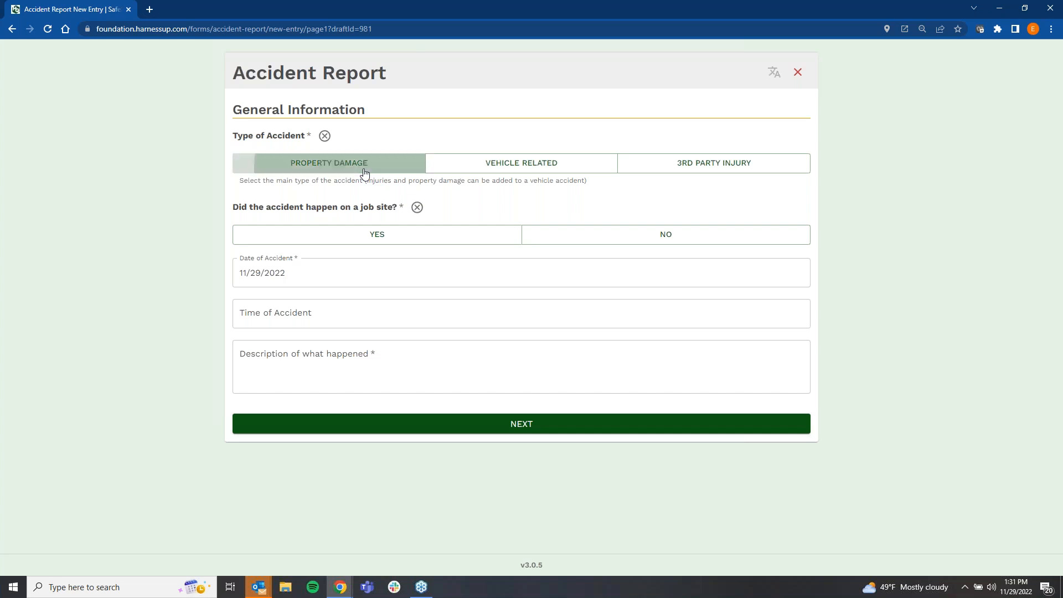
{"action": "left_click", "coordinate": [496, 168]}
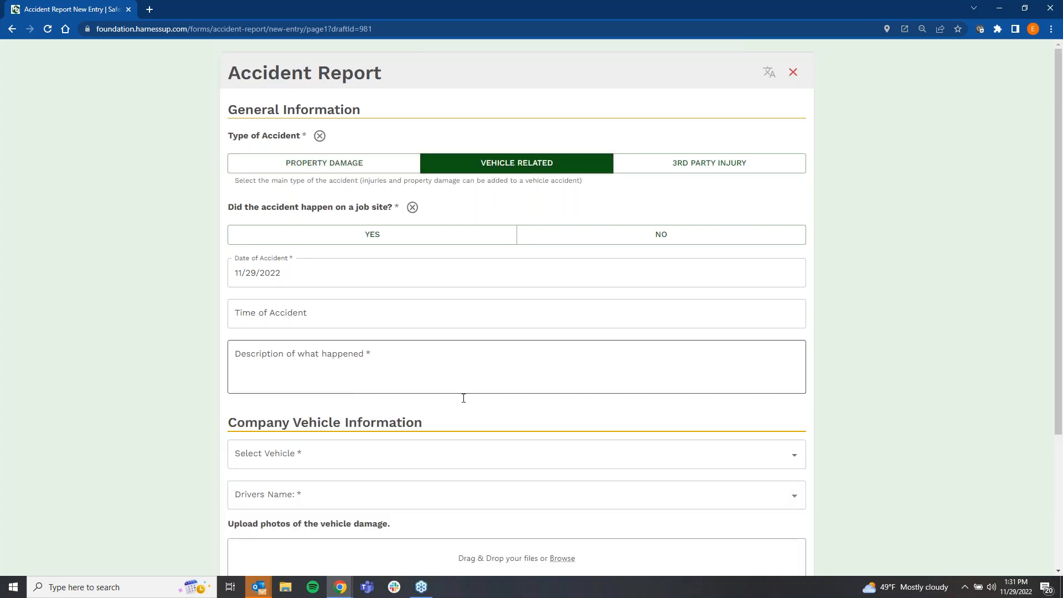
{"action": "scroll", "coordinate": [416, 443], "scroll_direction": "down", "scroll_amount": 3}
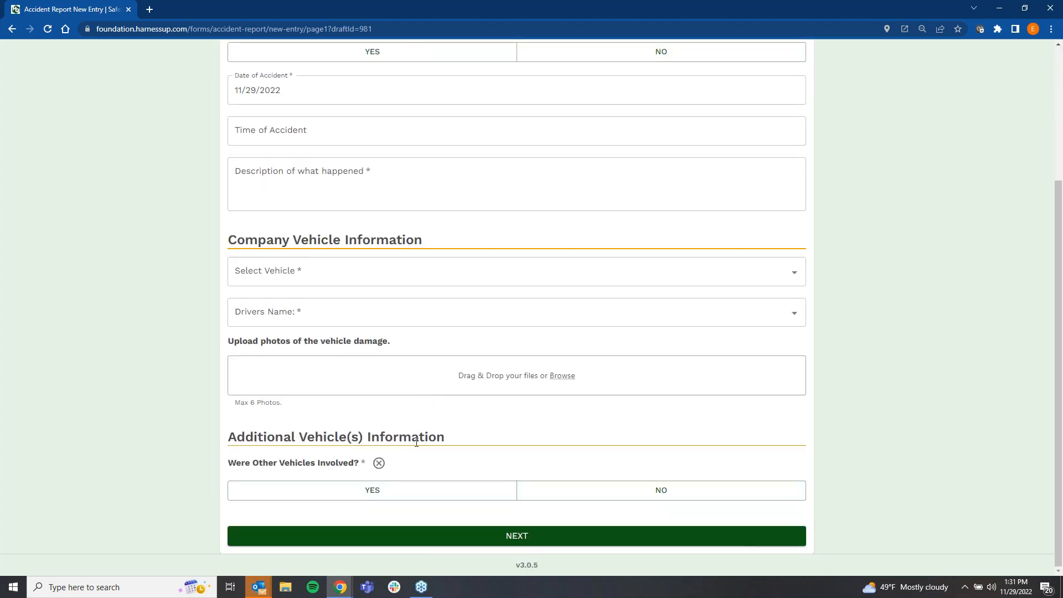
{"action": "scroll", "coordinate": [417, 443], "scroll_direction": "up", "scroll_amount": 3}
{"action": "scroll", "coordinate": [417, 443], "scroll_direction": "down", "scroll_amount": 3}
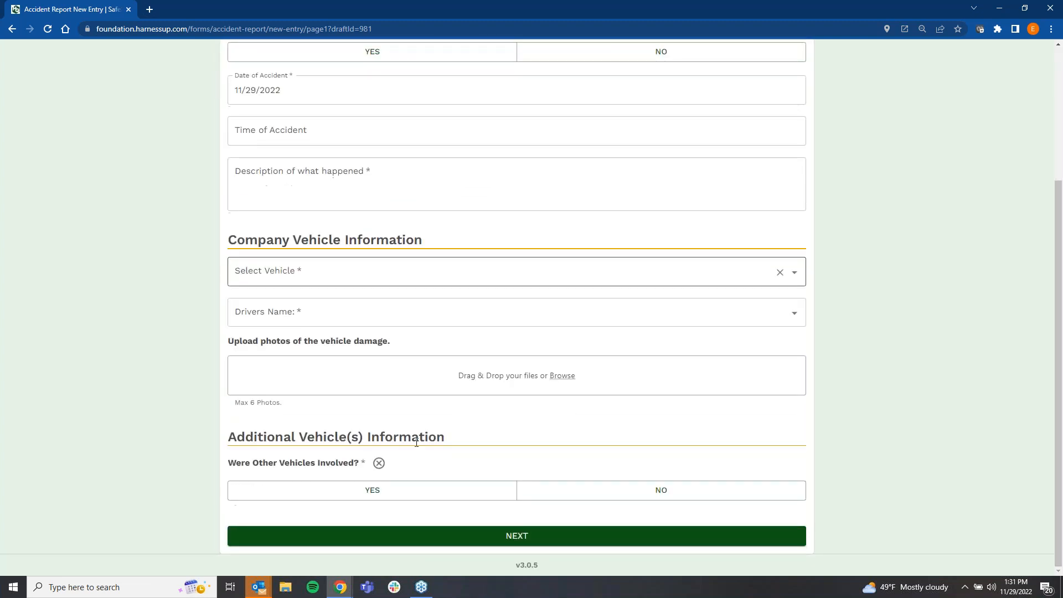
{"action": "left_click", "coordinate": [395, 493]}
{"action": "left_click", "coordinate": [381, 526]}
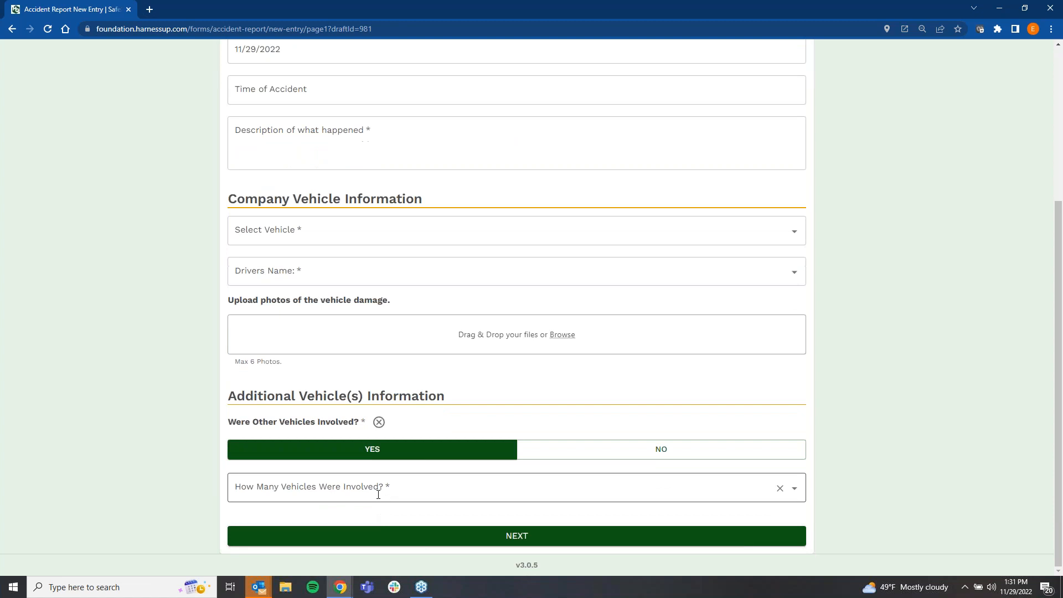
{"action": "left_click", "coordinate": [330, 541]}
Step: Review the Vehicle 1 and Vehicle 2 owner, license, insurance and photo fields, and return to the start of the Accident Report
{"action": "scroll", "coordinate": [330, 542], "scroll_direction": "down", "scroll_amount": 10}
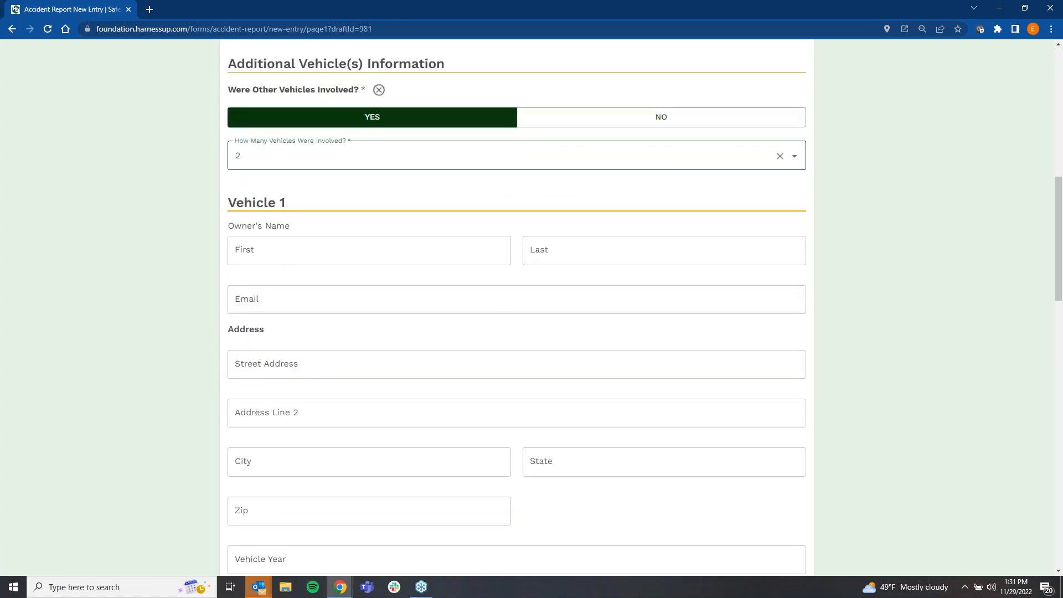
{"action": "scroll", "coordinate": [370, 465], "scroll_direction": "down", "scroll_amount": 6}
{"action": "scroll", "coordinate": [371, 480], "scroll_direction": "up", "scroll_amount": 5}
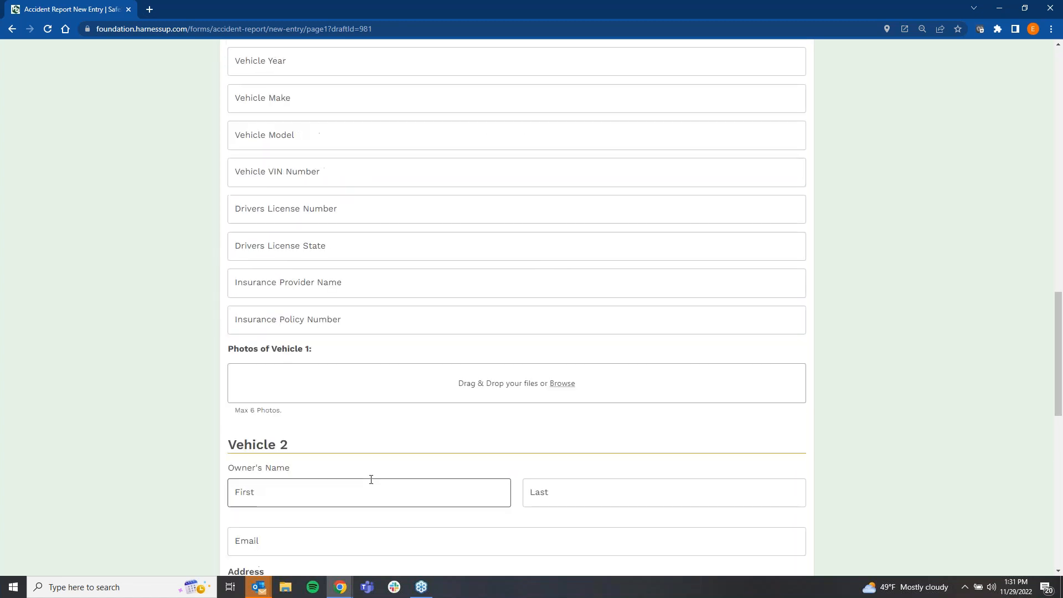
{"action": "scroll", "coordinate": [370, 479], "scroll_direction": "down", "scroll_amount": 7}
{"action": "scroll", "coordinate": [370, 465], "scroll_direction": "up", "scroll_amount": 6}
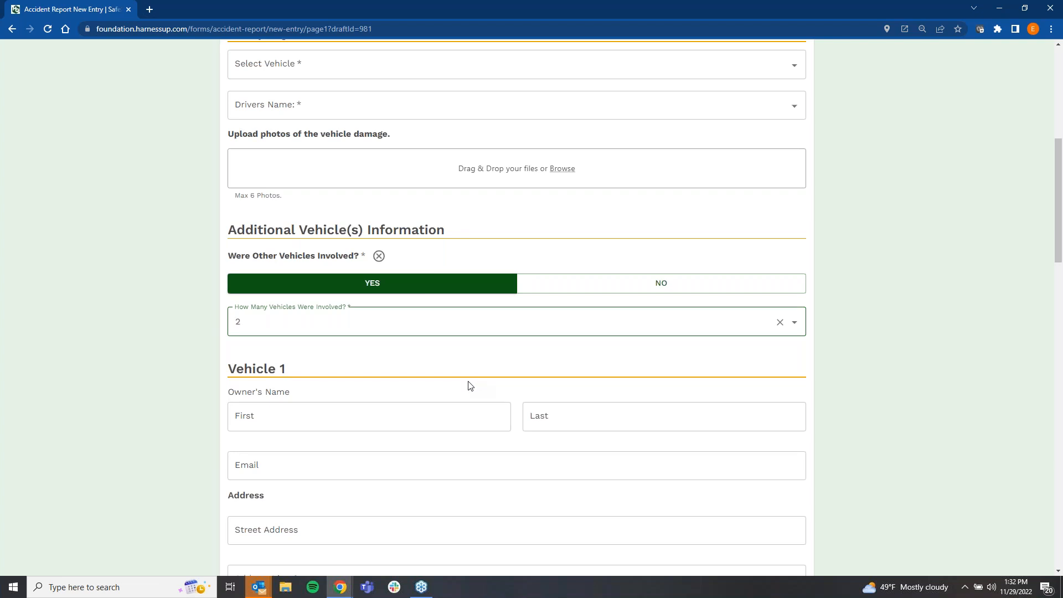
{"action": "scroll", "coordinate": [471, 385], "scroll_direction": "up", "scroll_amount": 6}
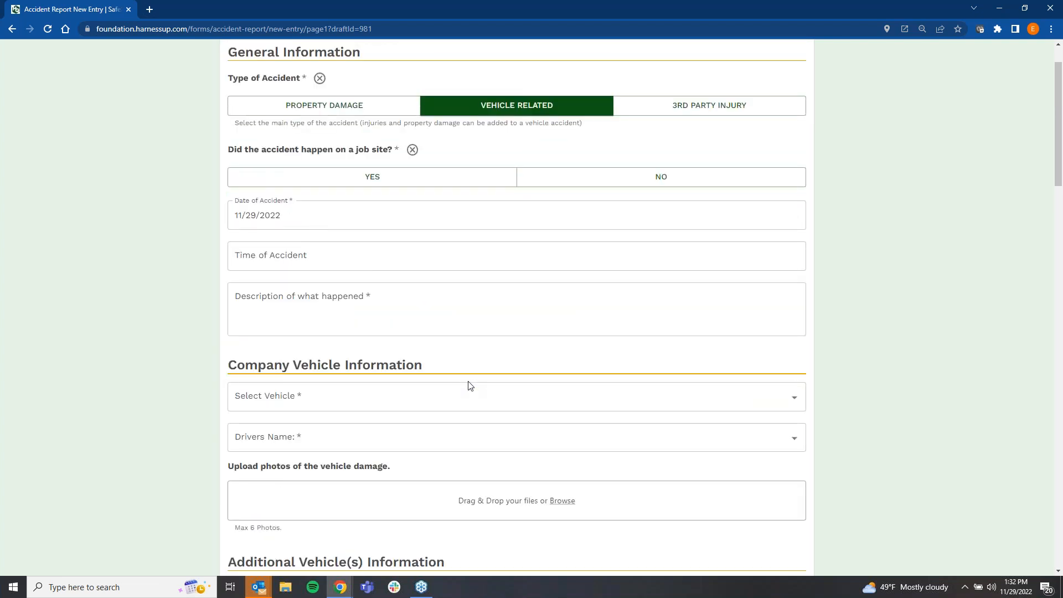
{"action": "scroll", "coordinate": [470, 386], "scroll_direction": "up", "scroll_amount": 1}
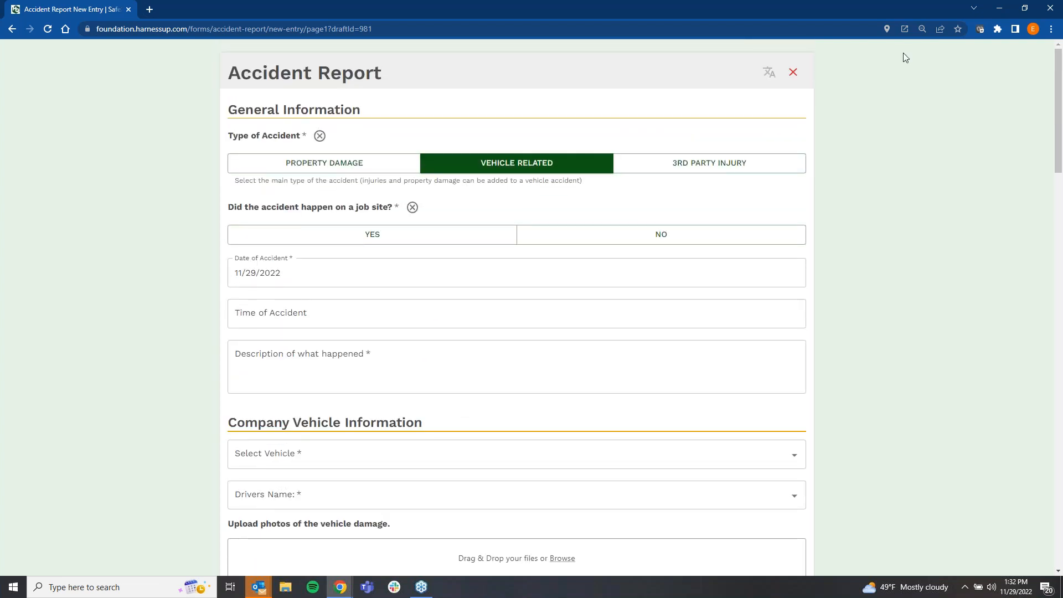
{"action": "left_click", "coordinate": [968, 19]}
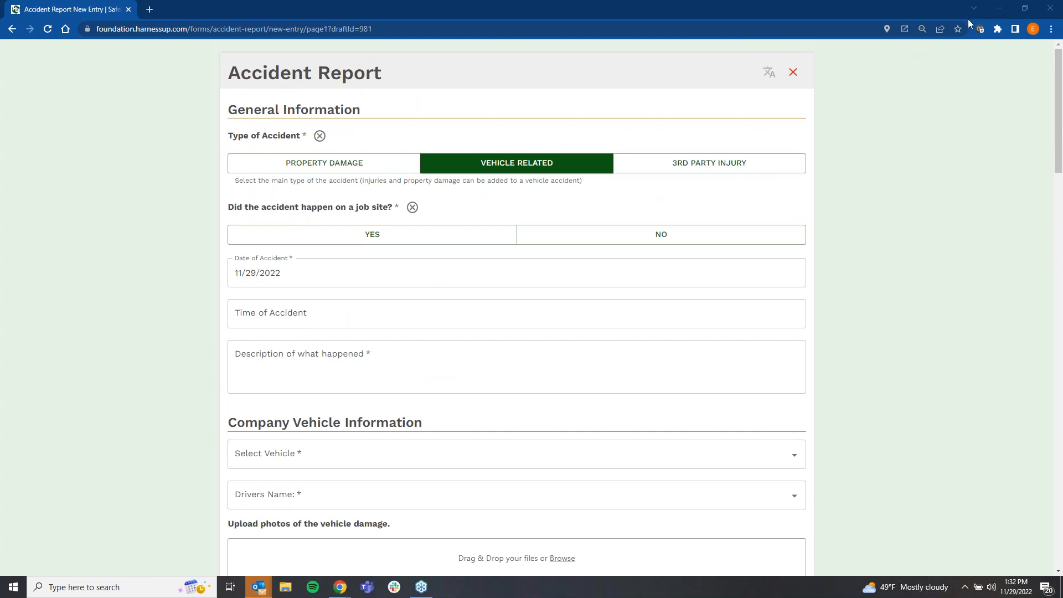